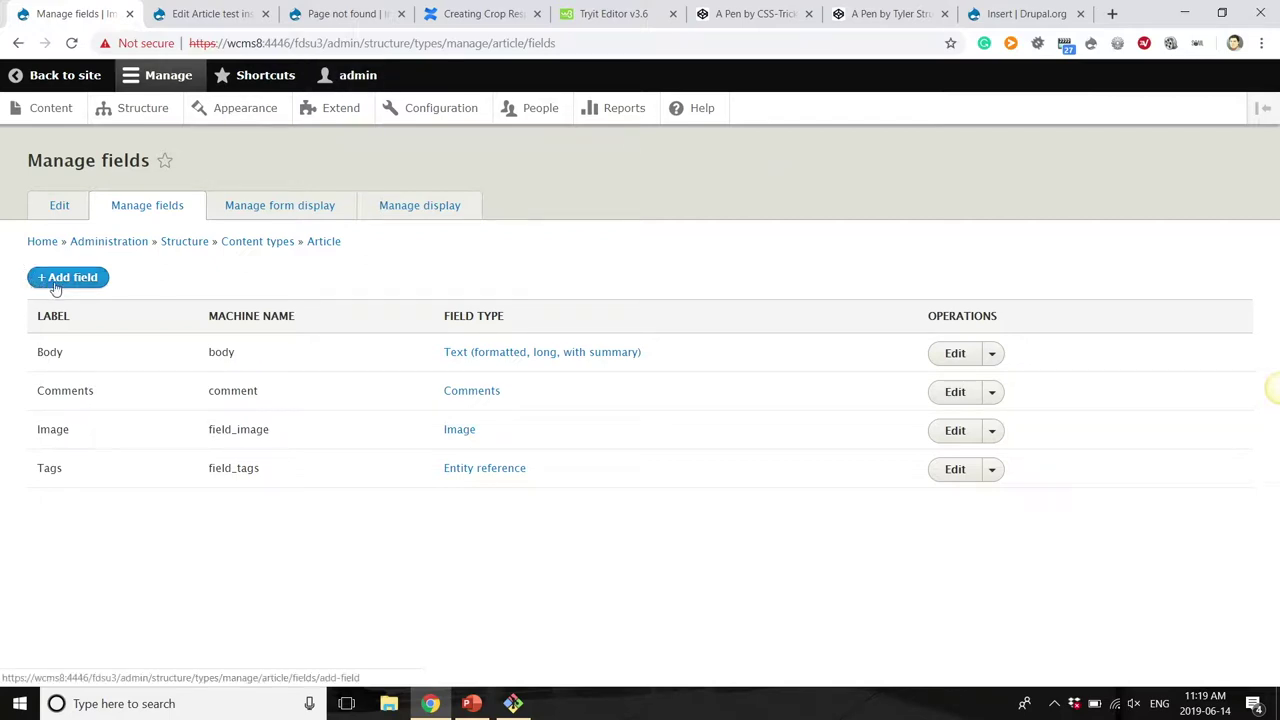
Look at the new-field form for the Article content type and review all settings of its Image field.
click(55, 286)
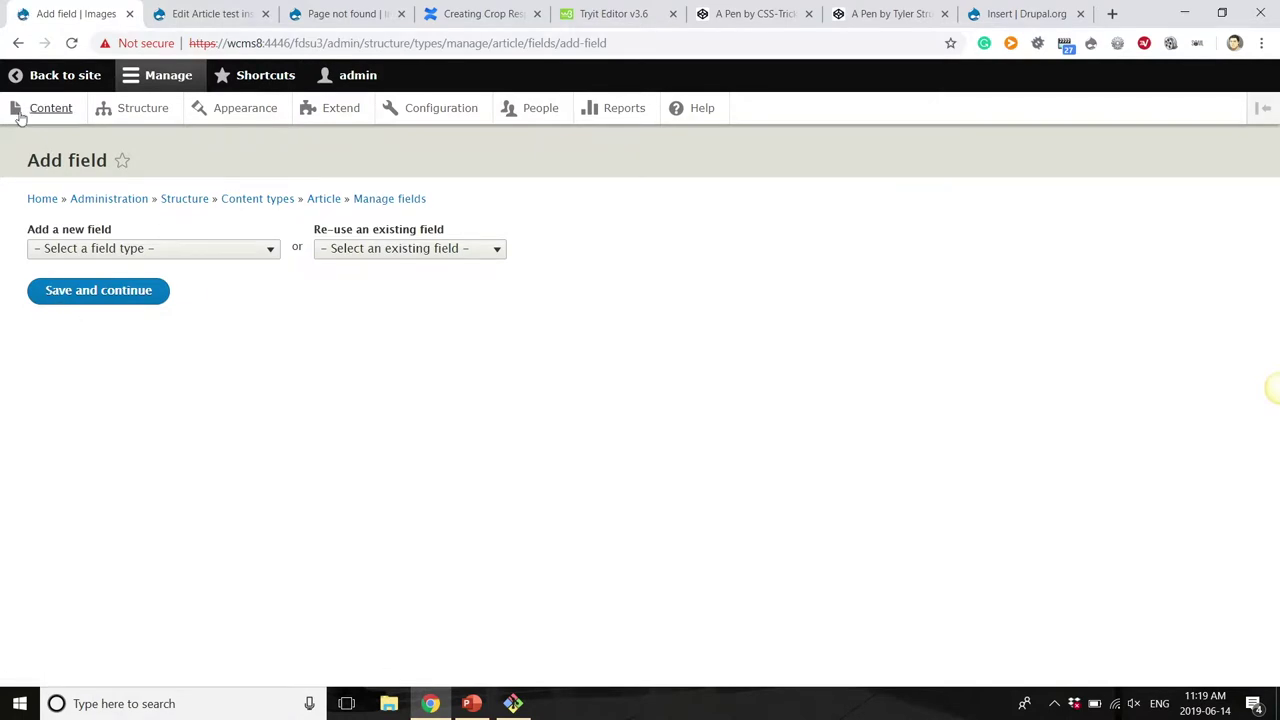
click(19, 45)
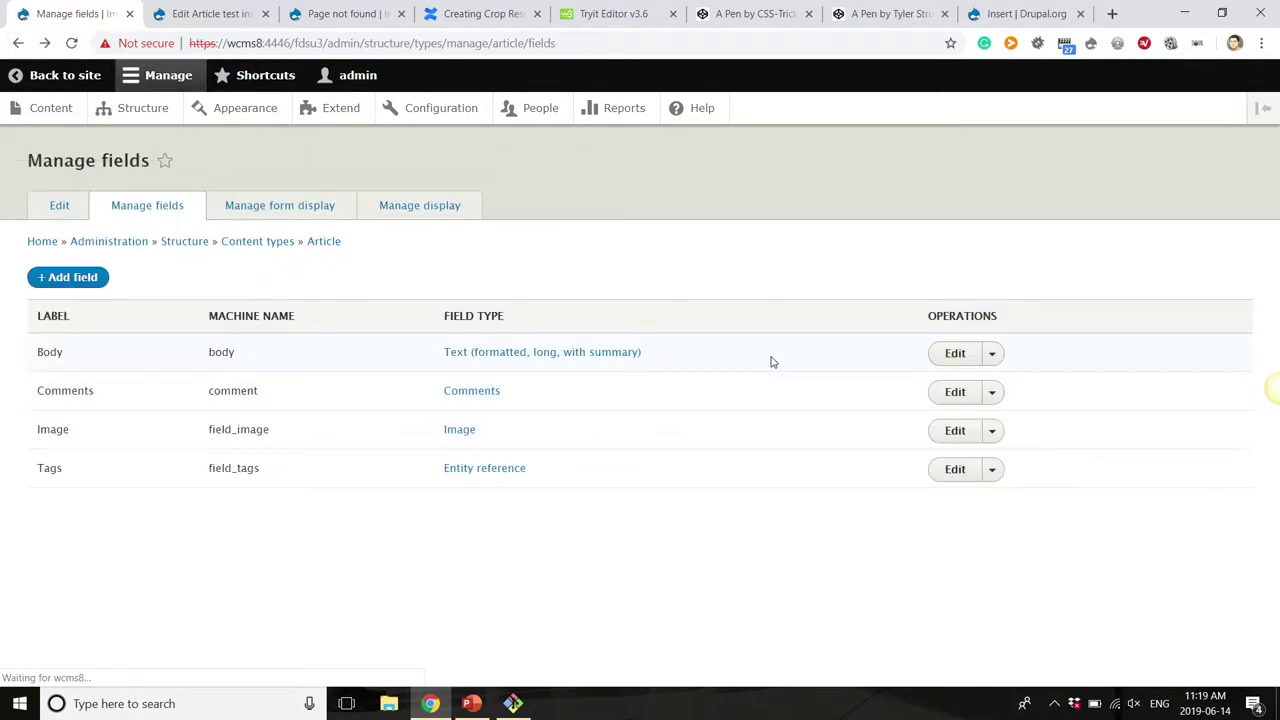
click(945, 428)
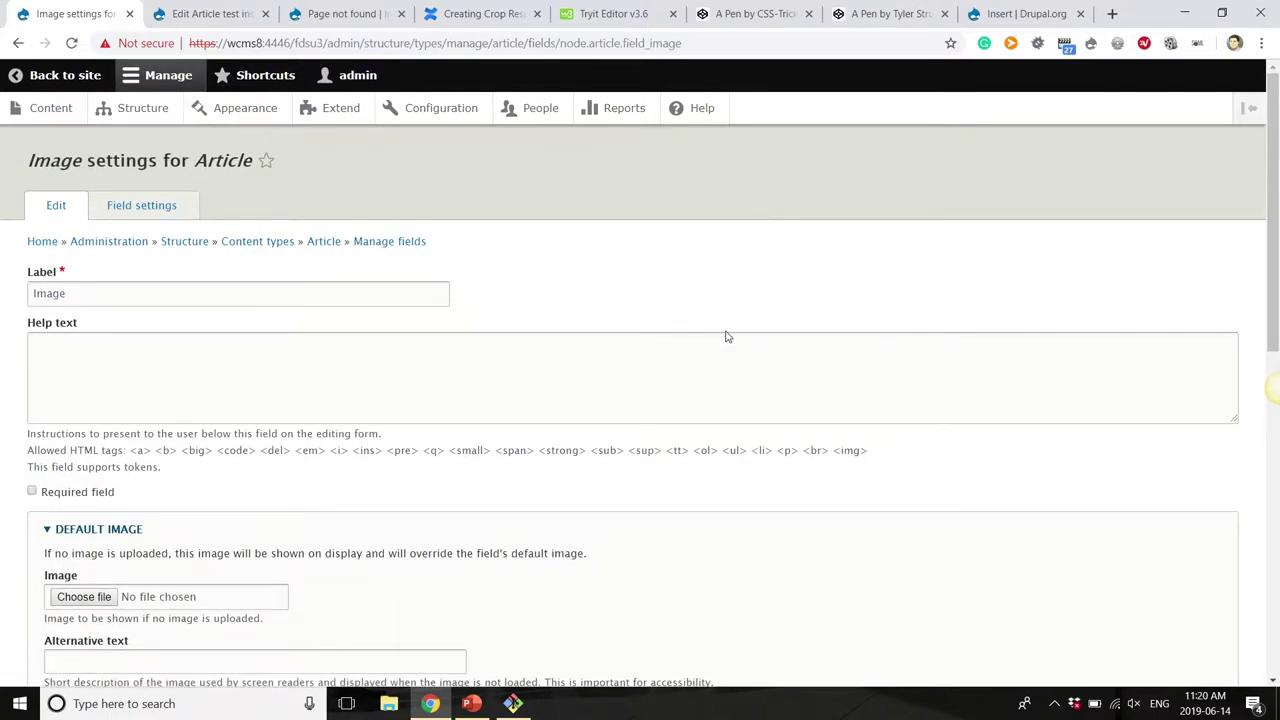
scroll(726, 337, down, 3)
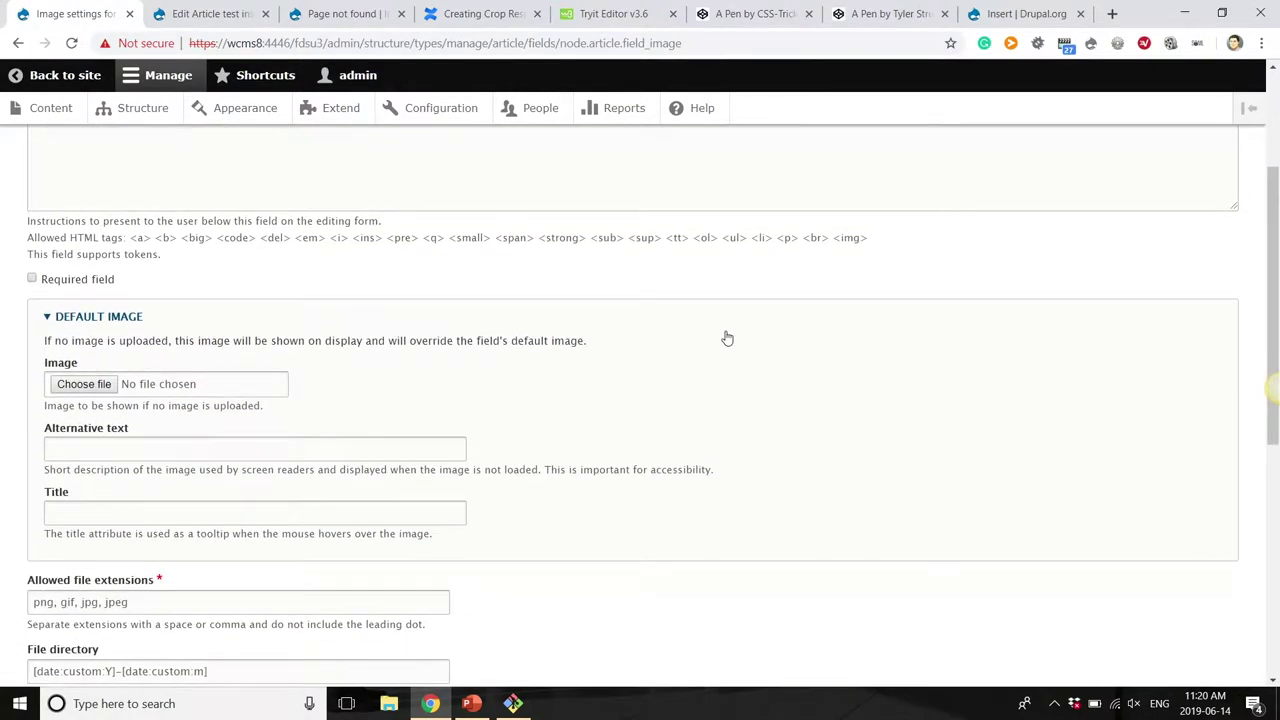
scroll(727, 338, down, 3)
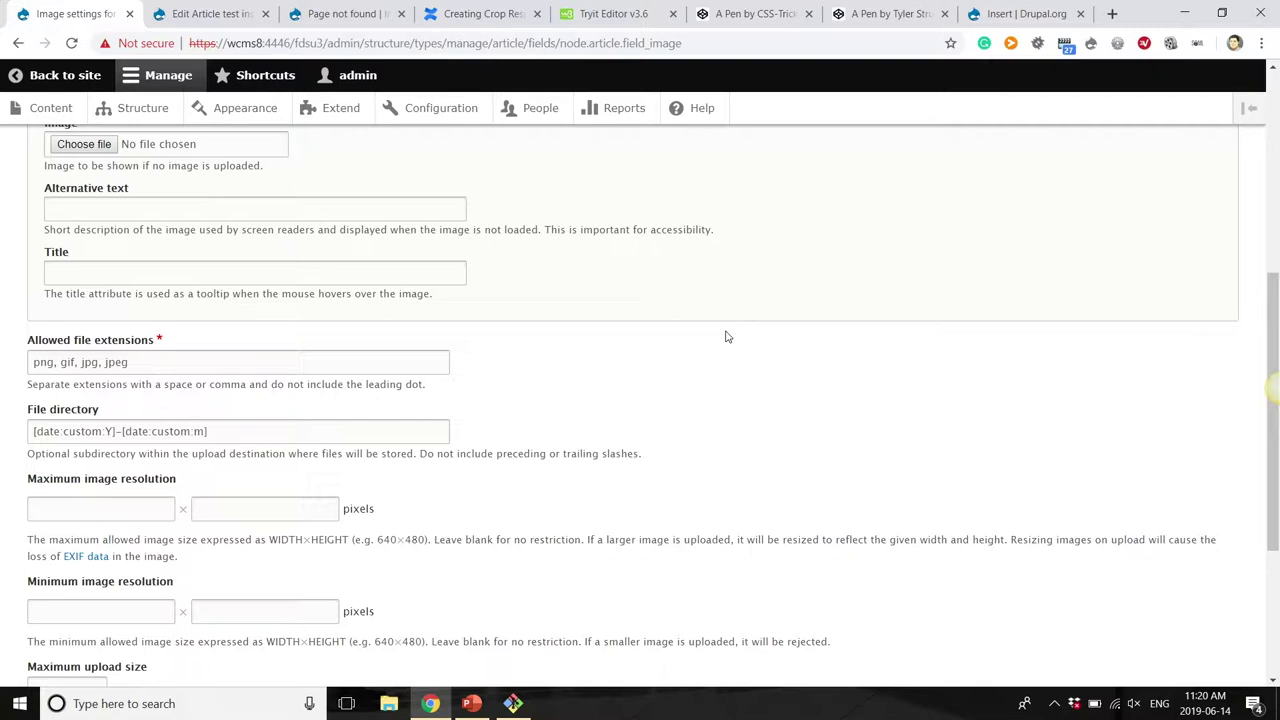
scroll(727, 337, down, 1)
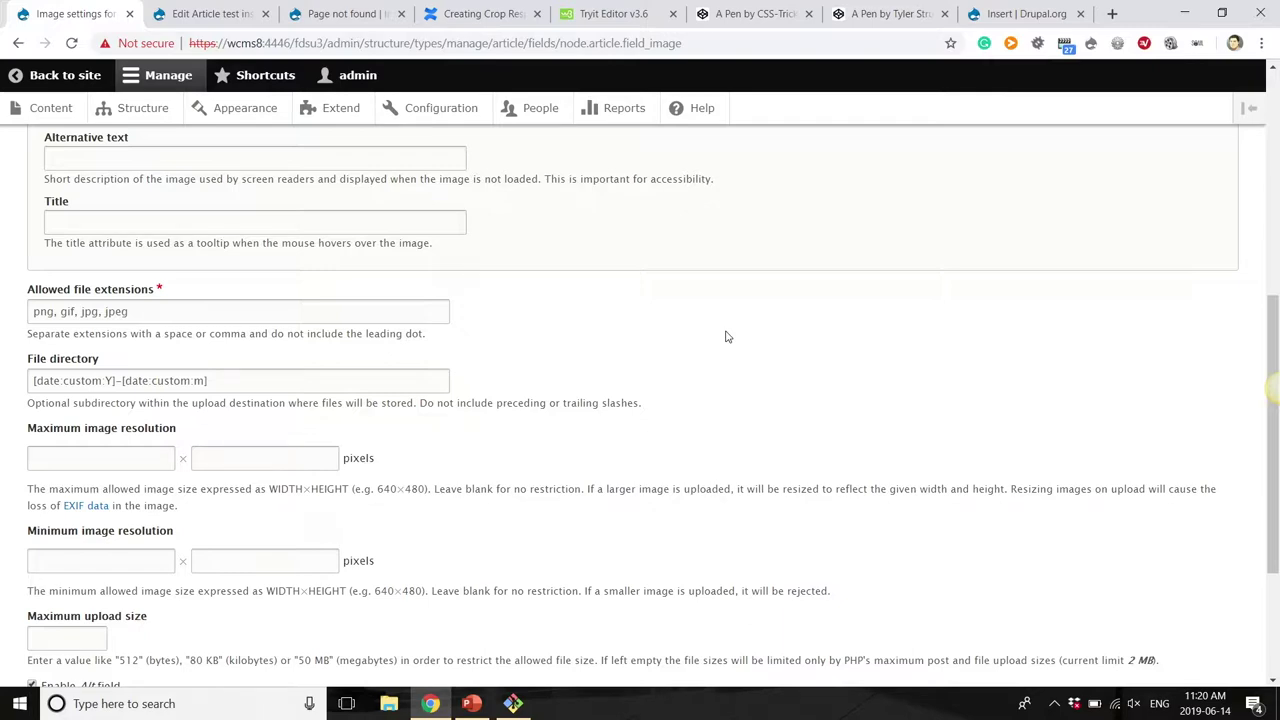
scroll(727, 337, down, 5)
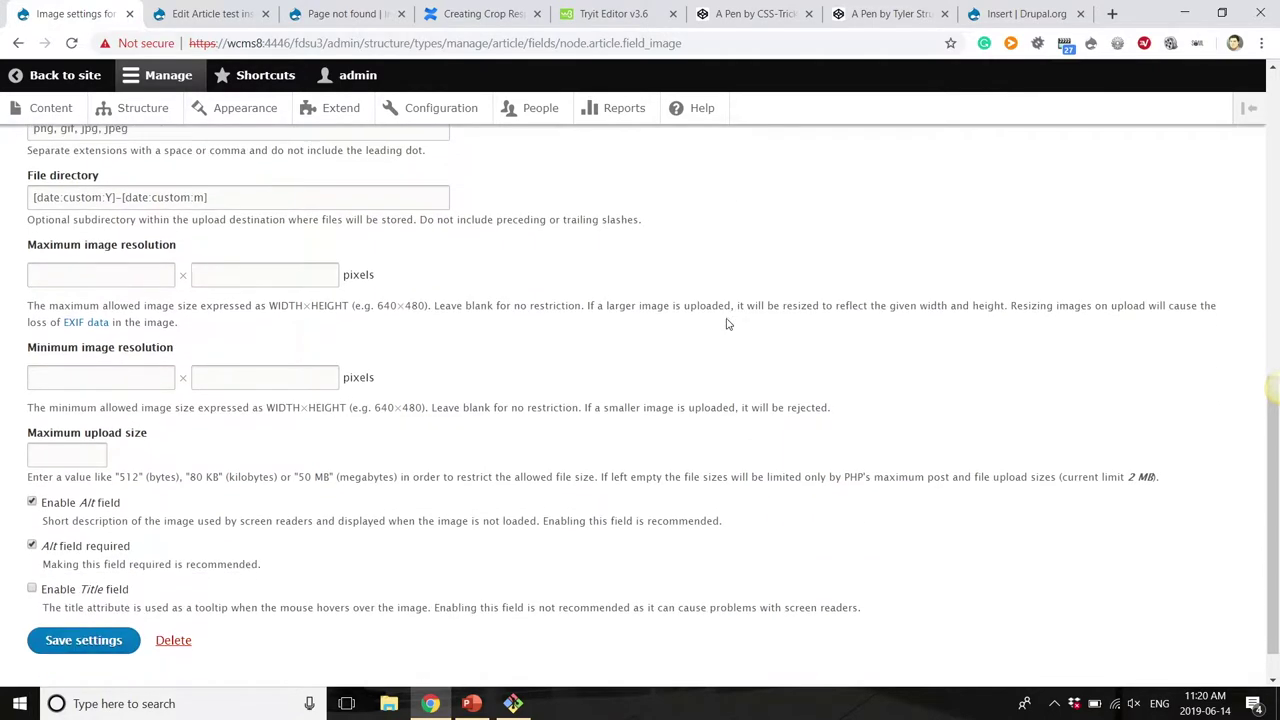
click(18, 43)
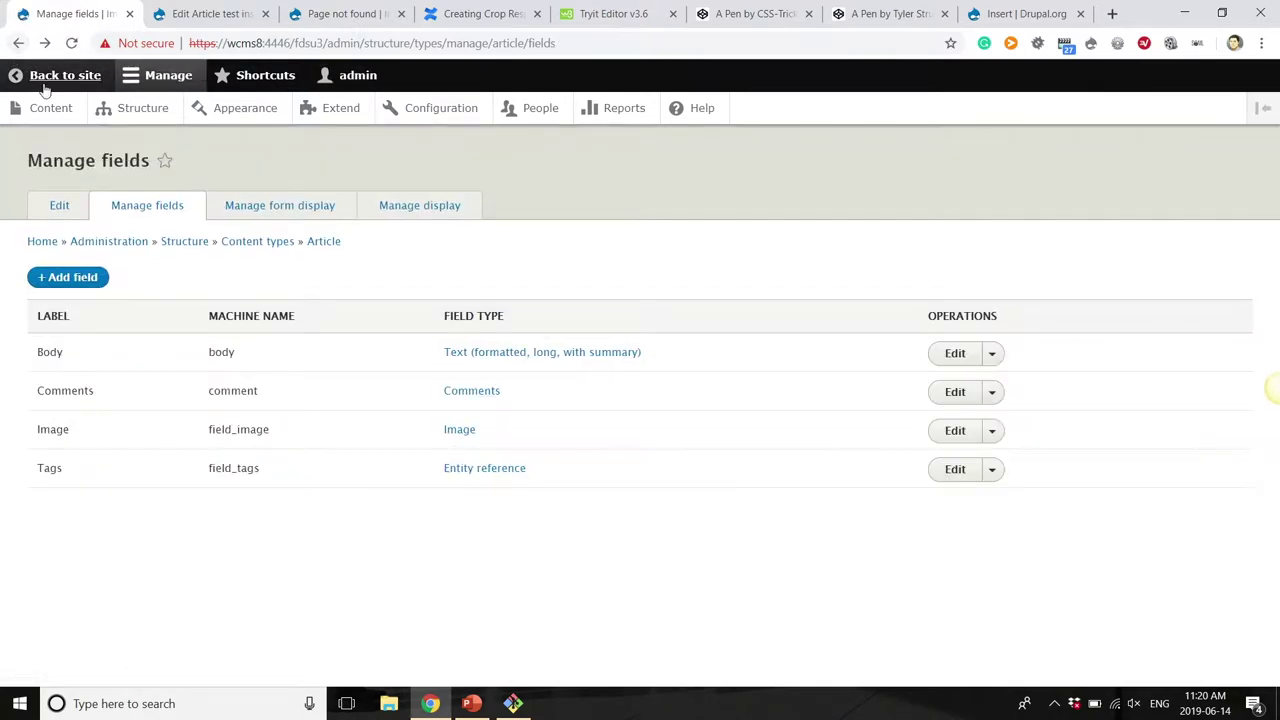
key(alt+Tab)
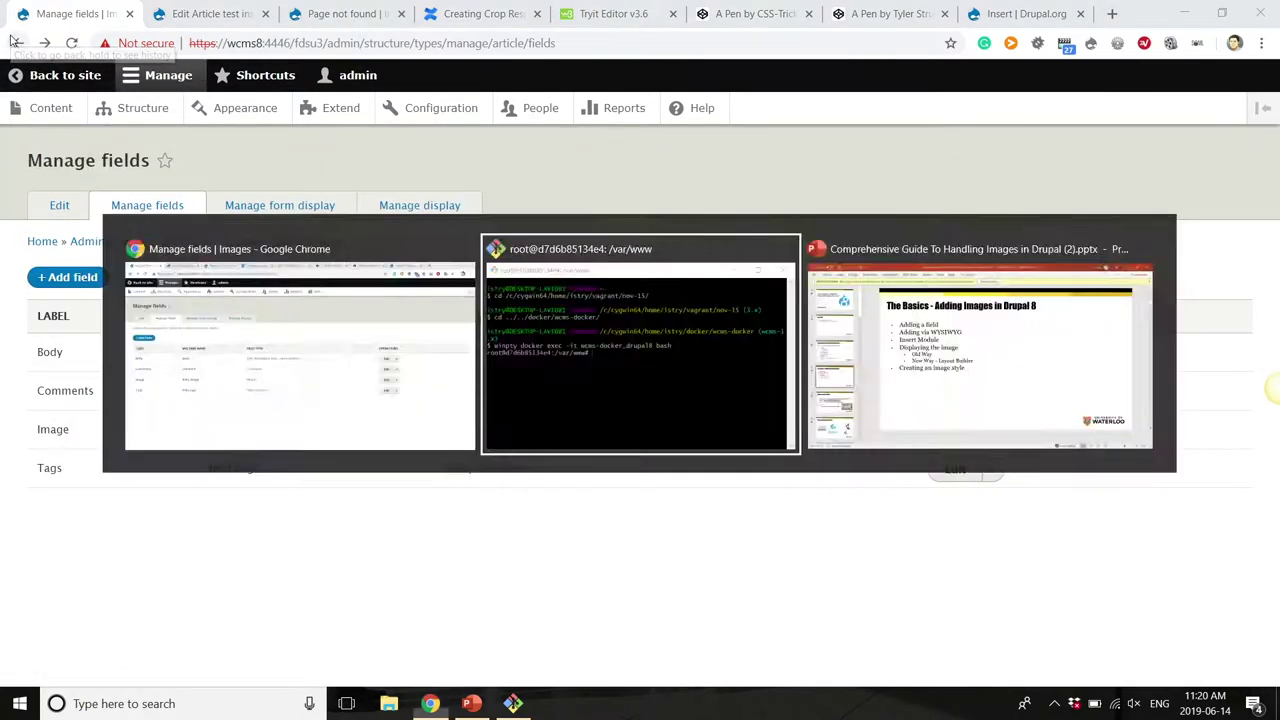
click(430, 703)
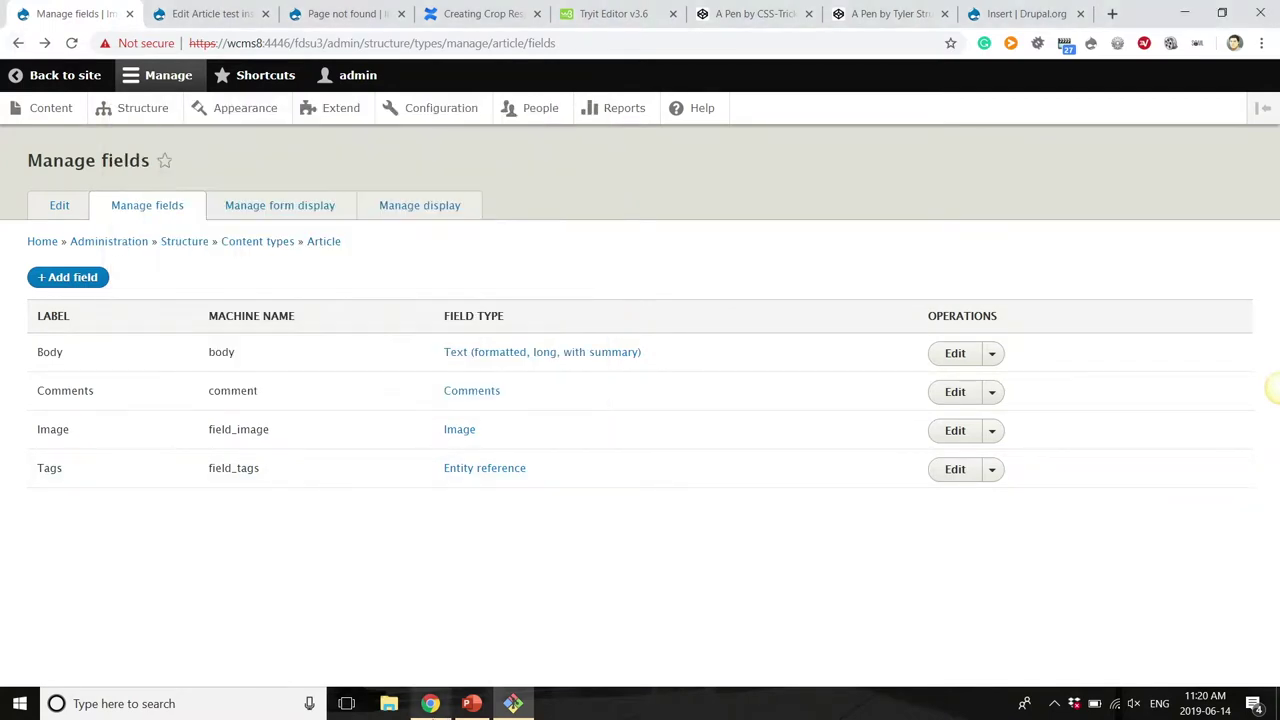
click(470, 703)
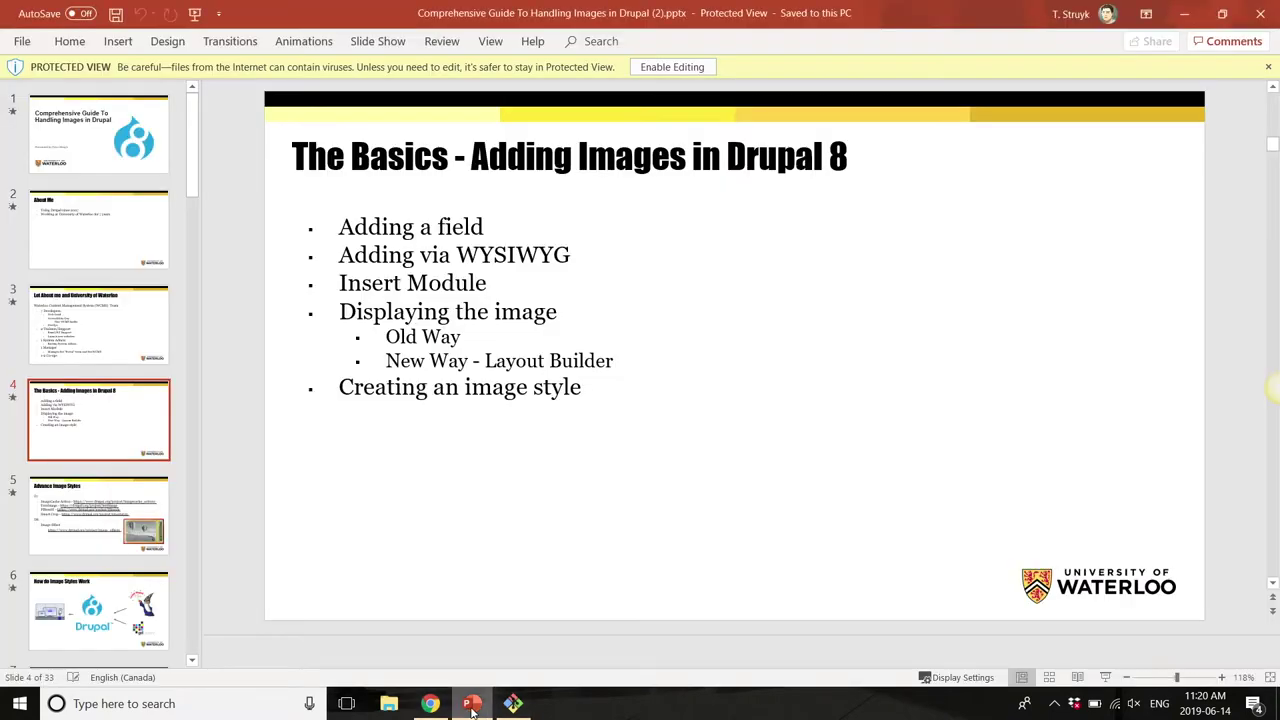
click(470, 703)
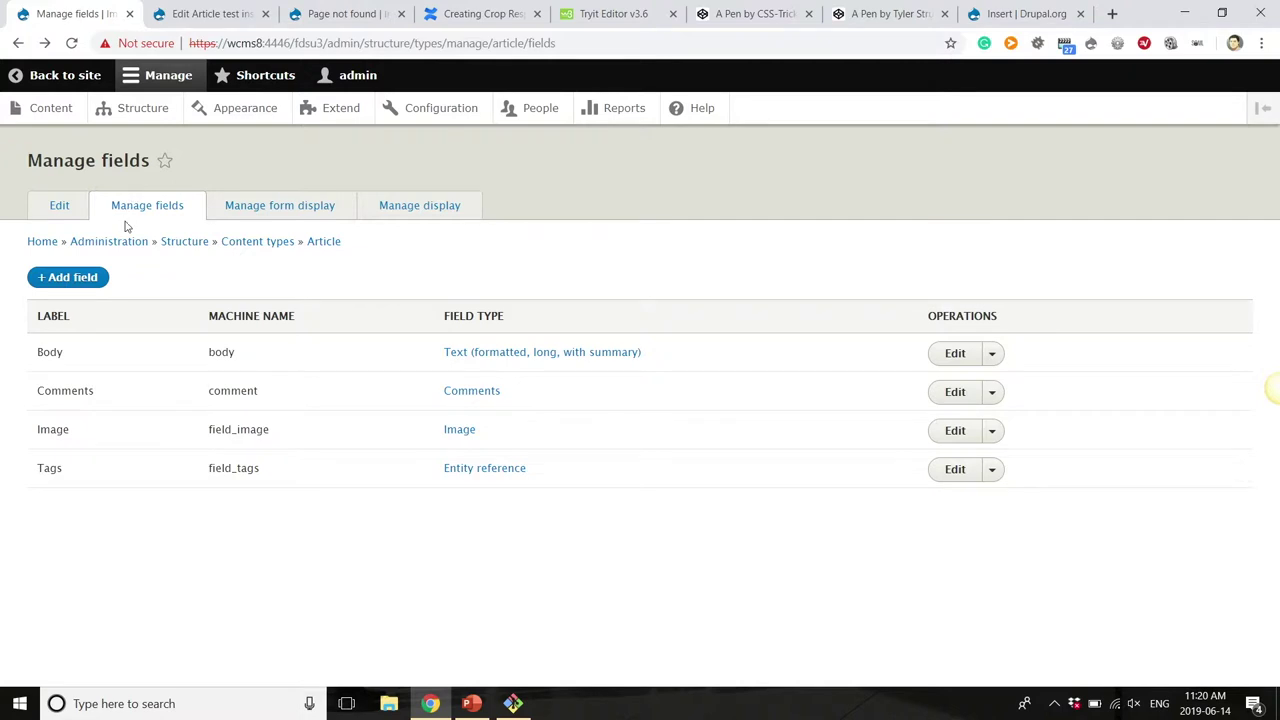
Open the "test insert" article for editing and examine the body editor's Insert Image dialog without adding anything.
click(49, 120)
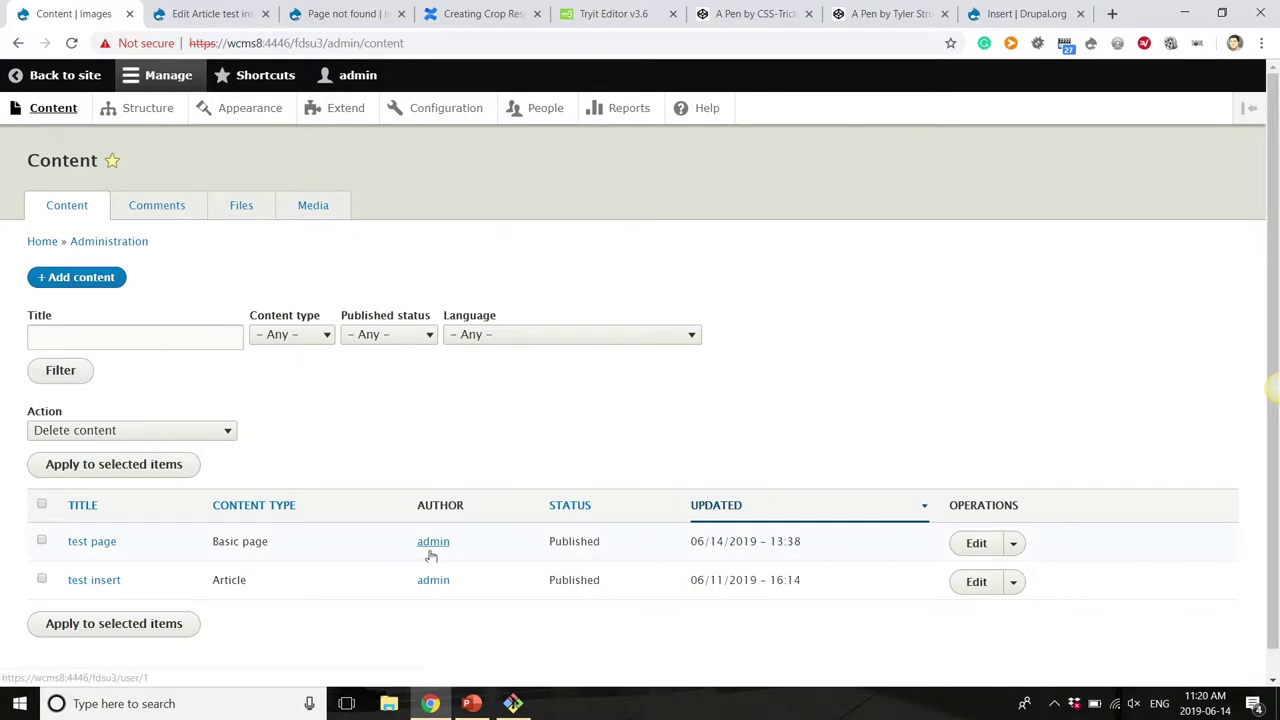
click(978, 590)
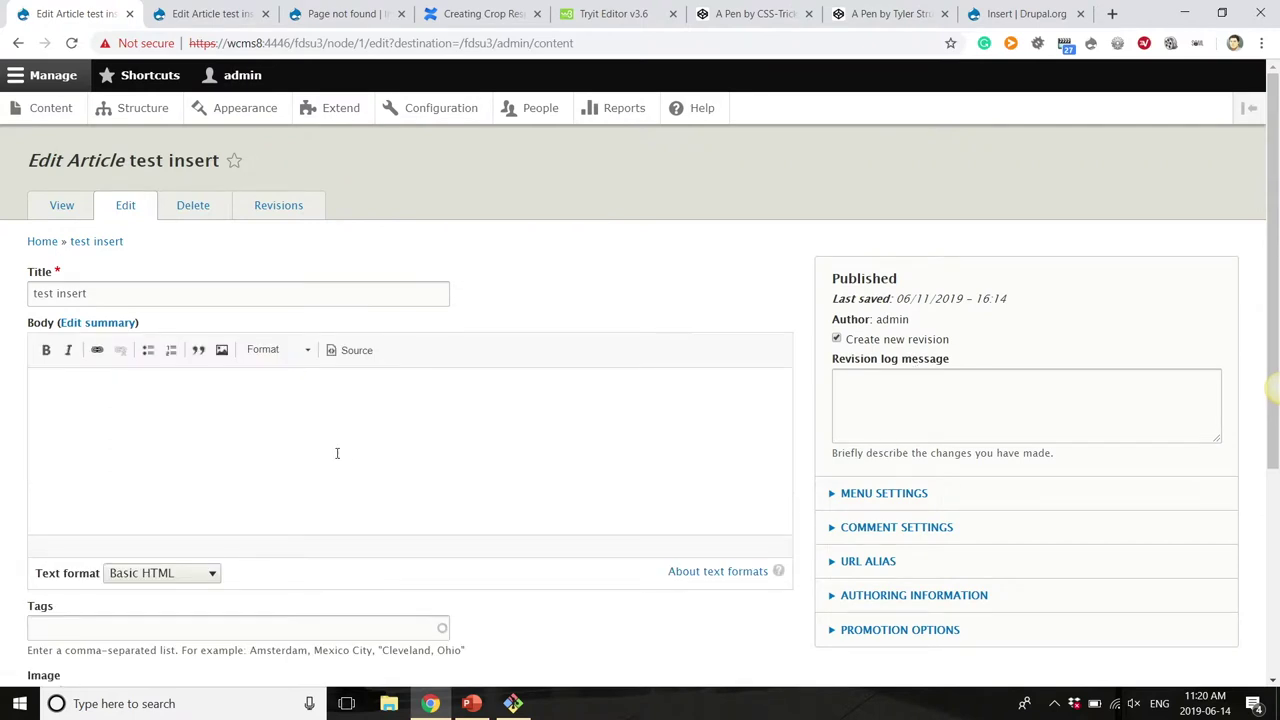
click(222, 352)
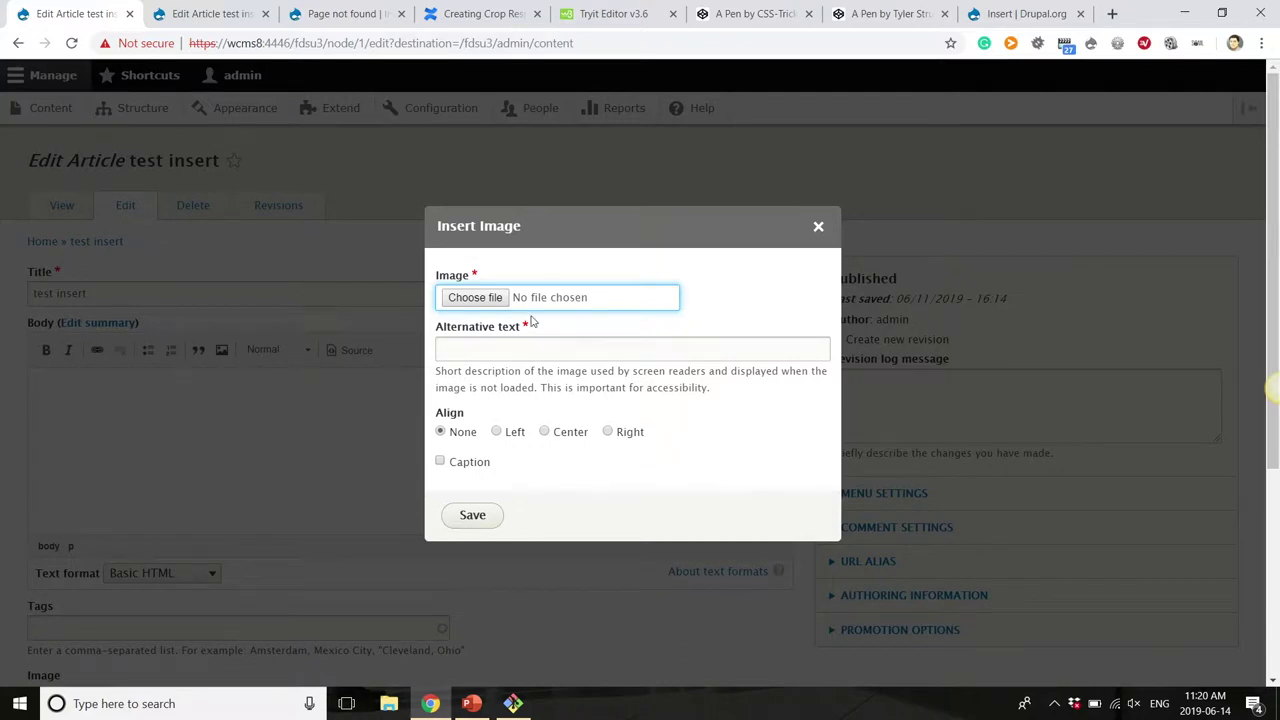
click(822, 228)
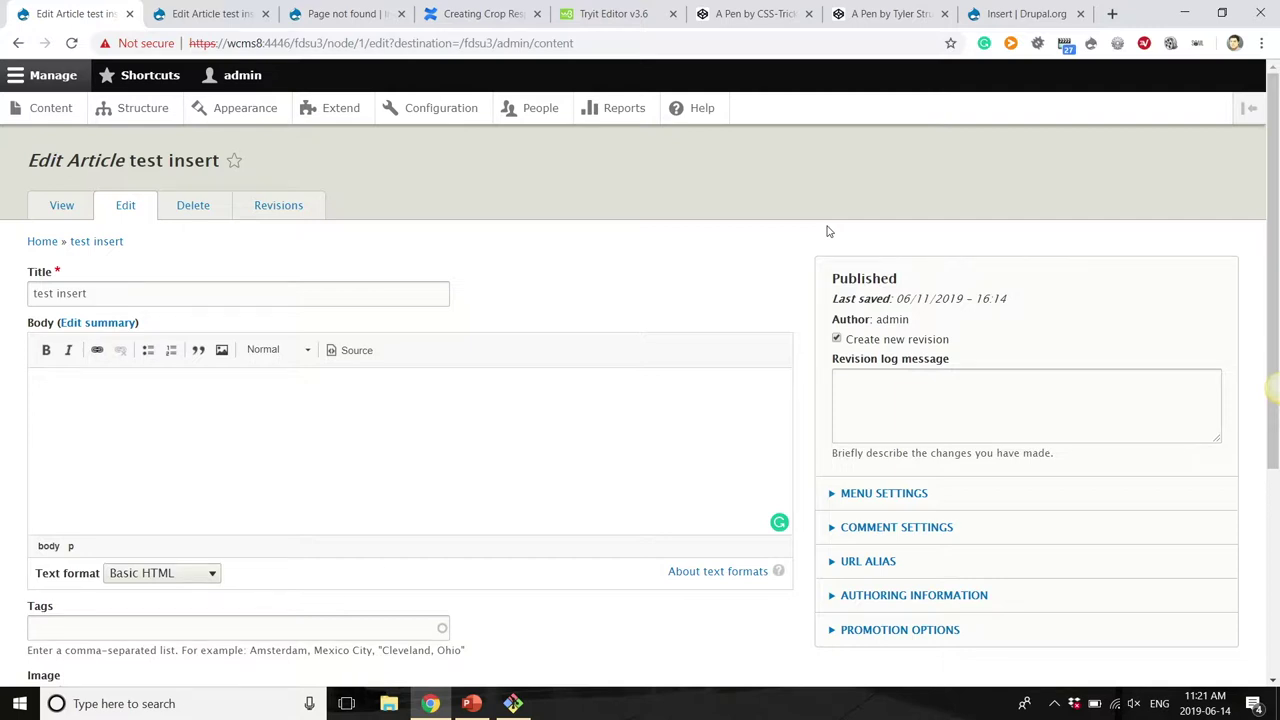
scroll(827, 231, down, 3)
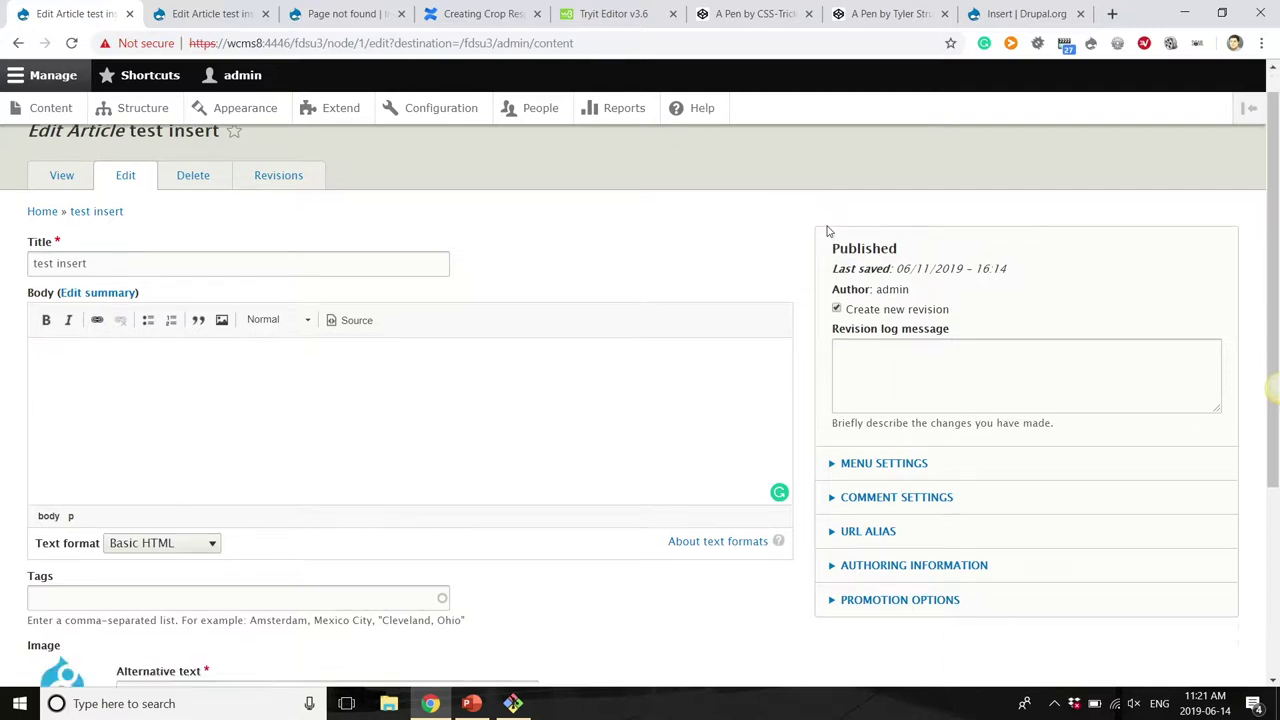
scroll(652, 382, up, 3)
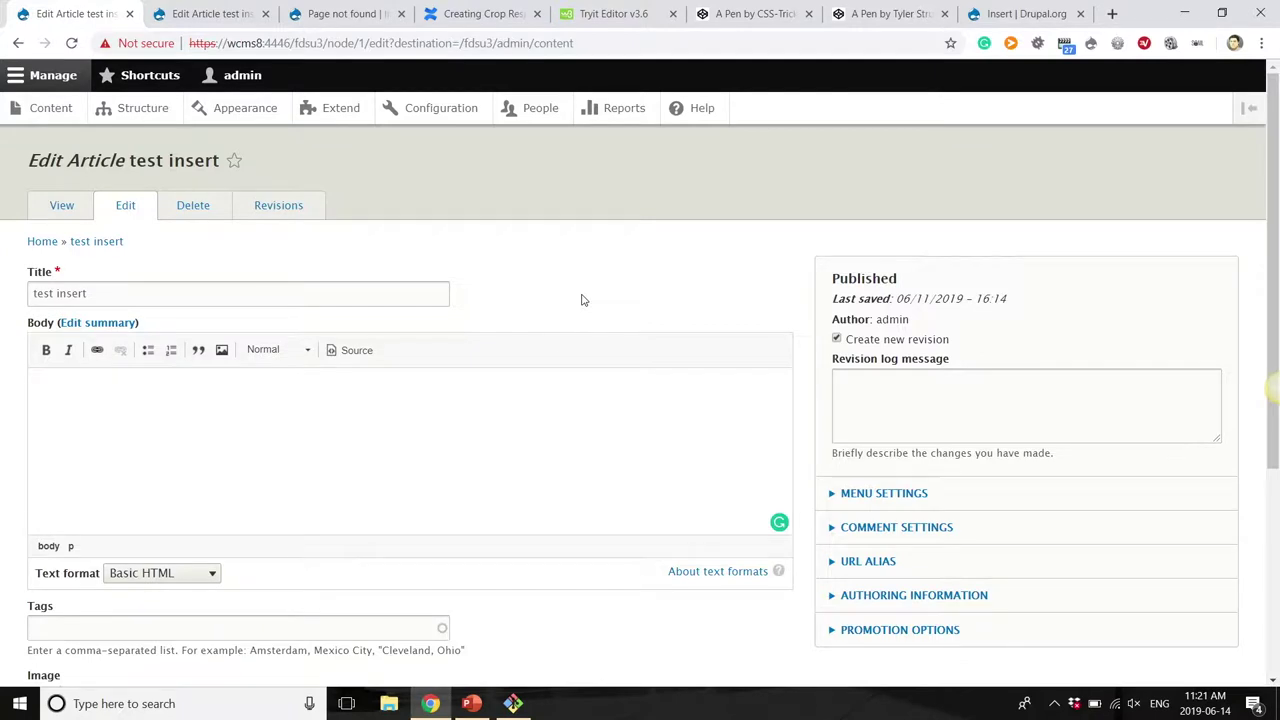
Replace the file in the article's Image field with the cartoon portrait JPG from the Downloads folder.
scroll(538, 278, down, 3)
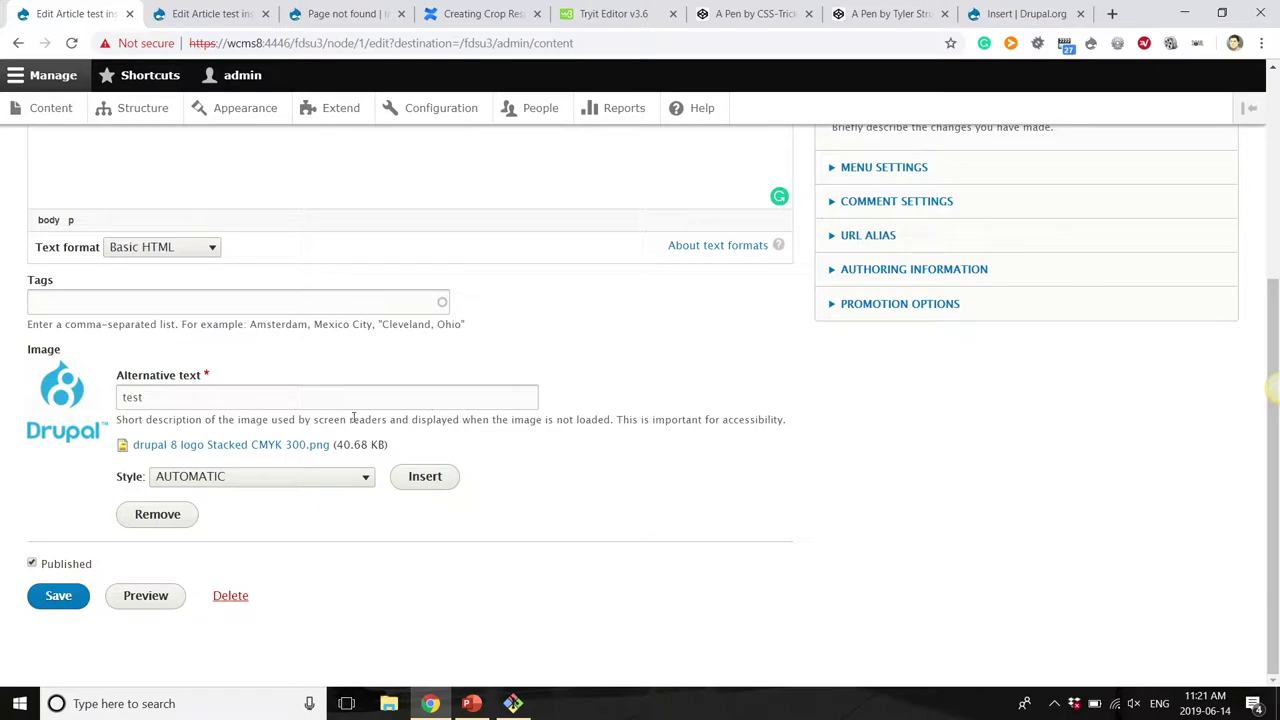
click(158, 520)
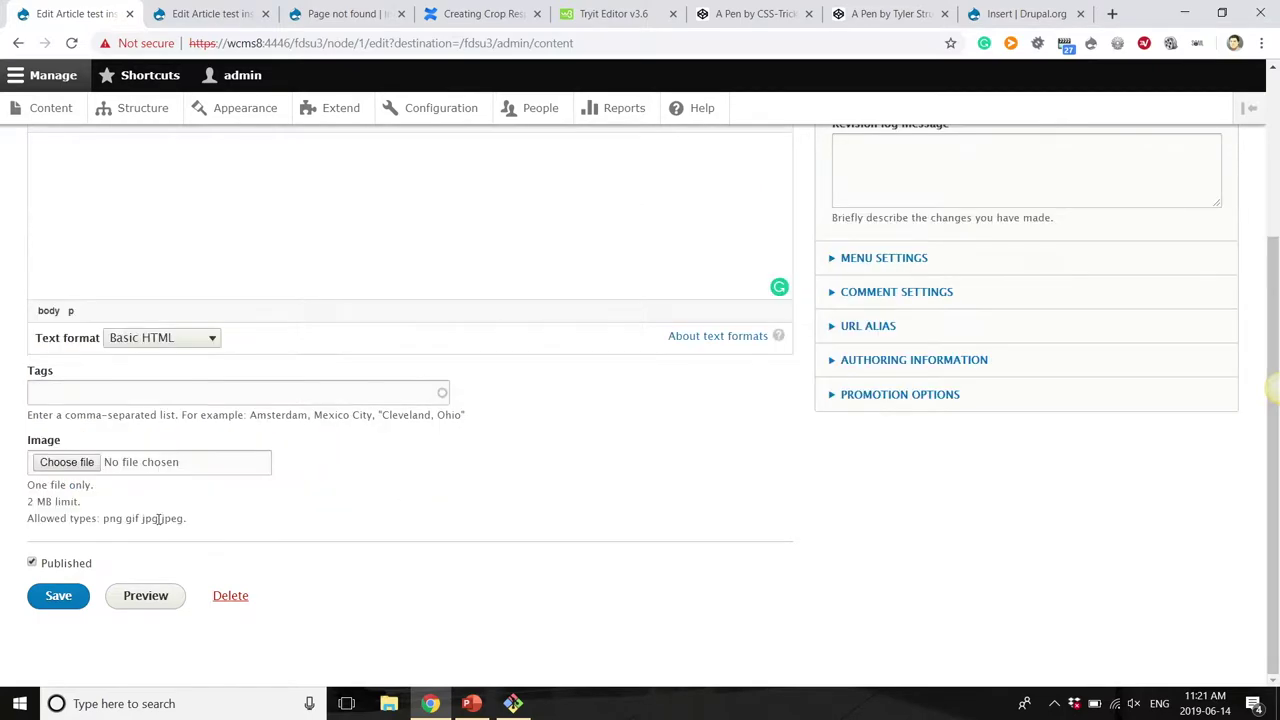
click(66, 463)
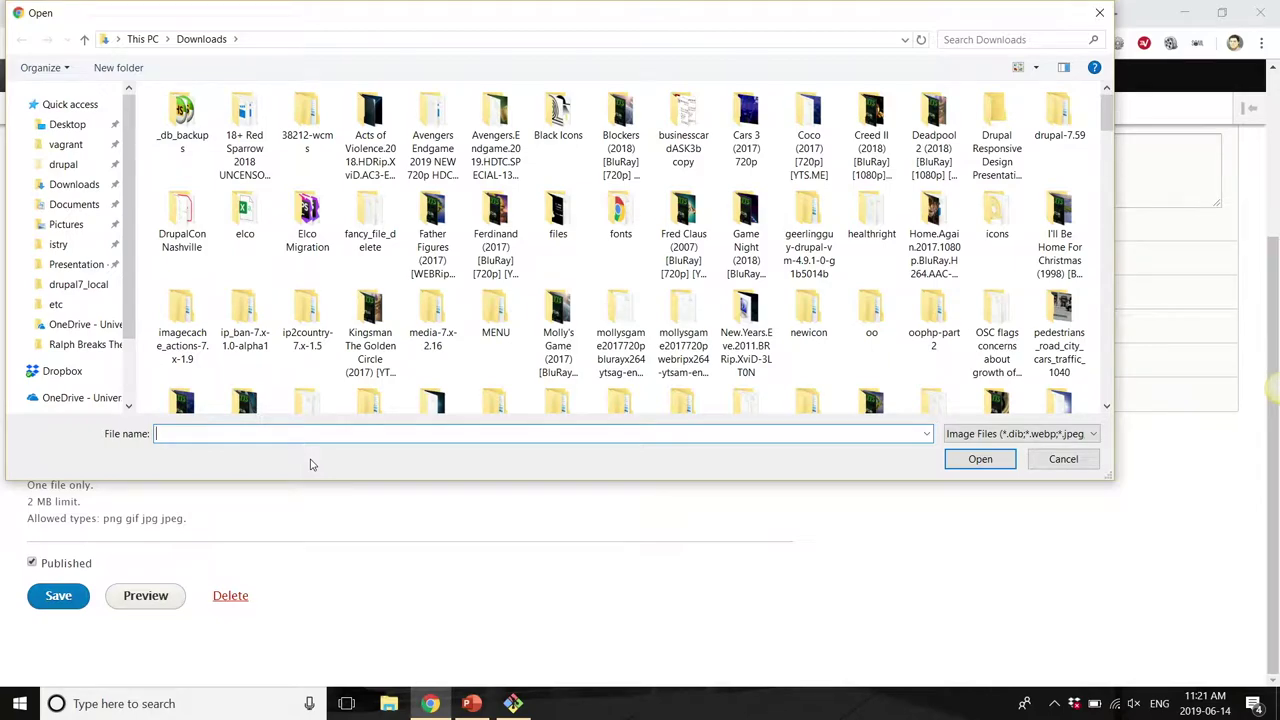
scroll(500, 290, down, 10)
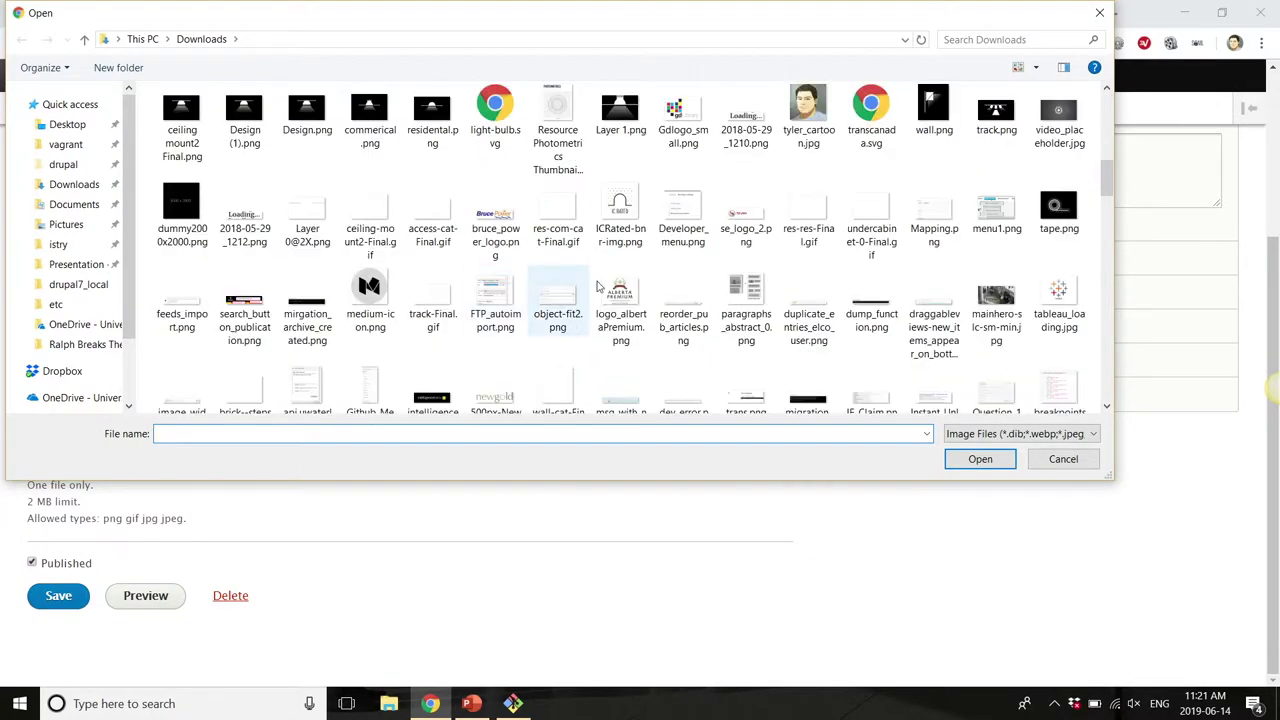
double_click(787, 142)
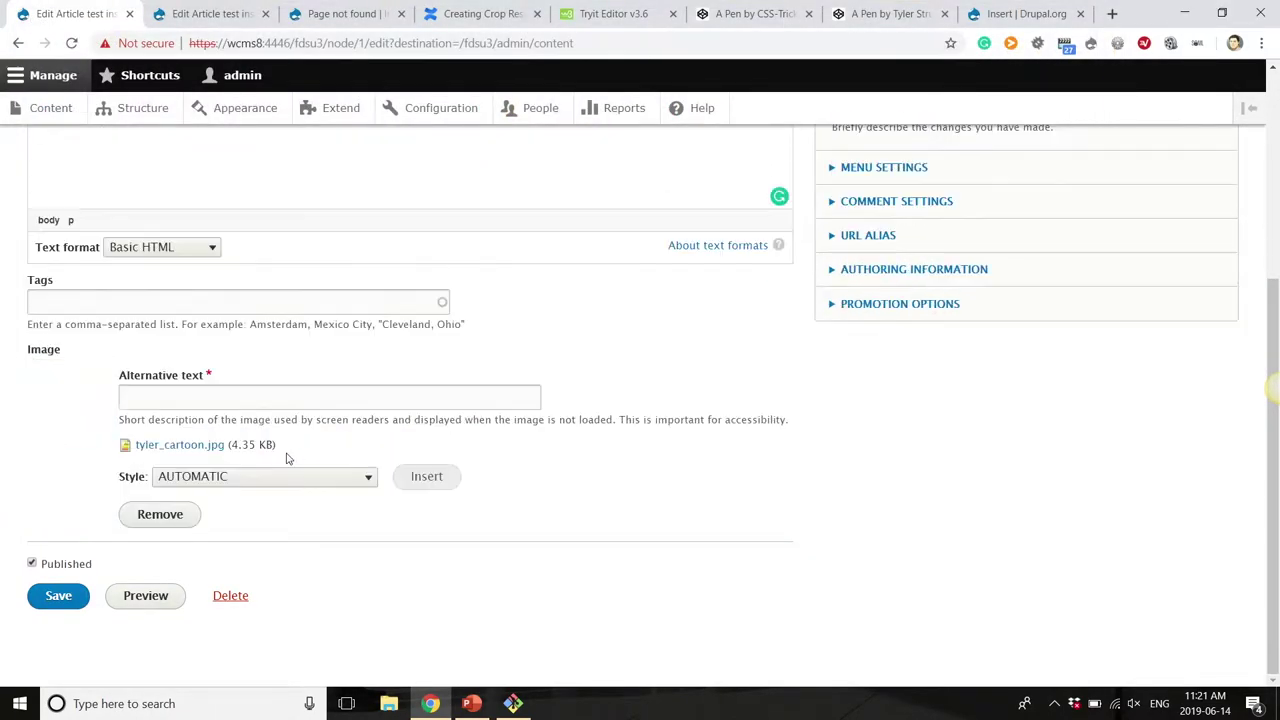
Give the uploaded image the alternative text "test" and insert it into the article body with the Max 325x325 style.
click(258, 485)
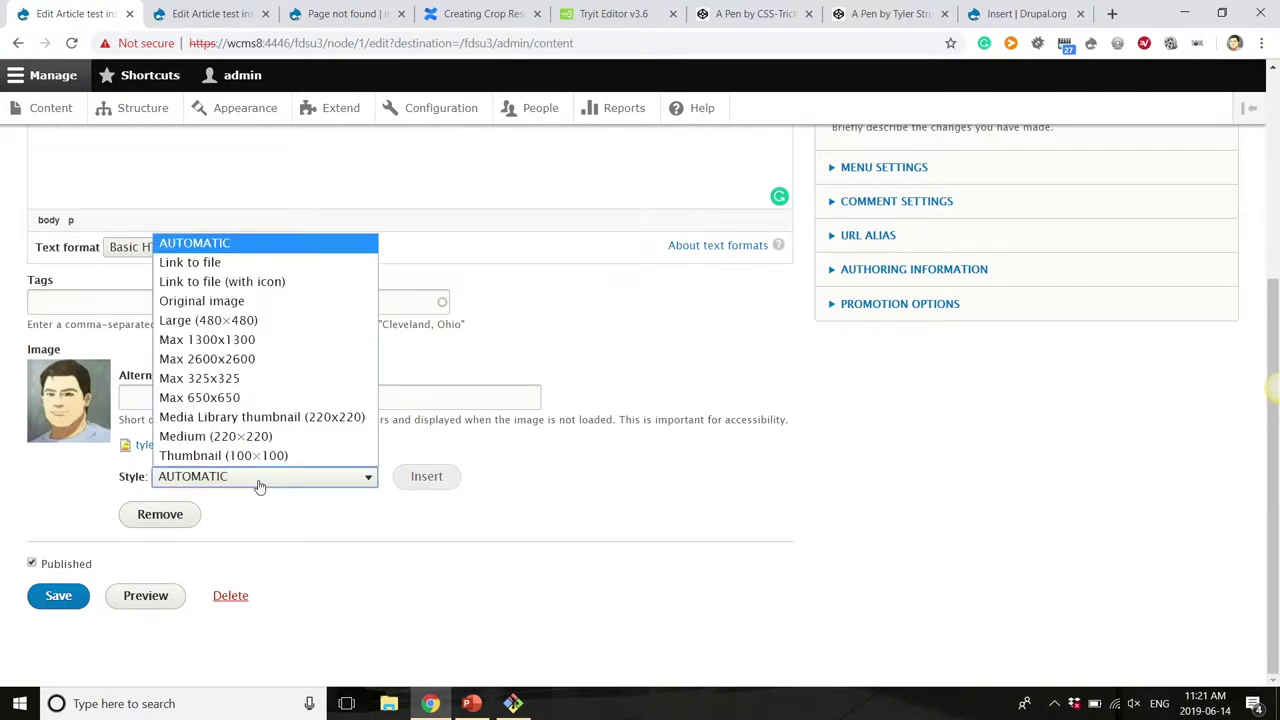
click(286, 378)
click(420, 478)
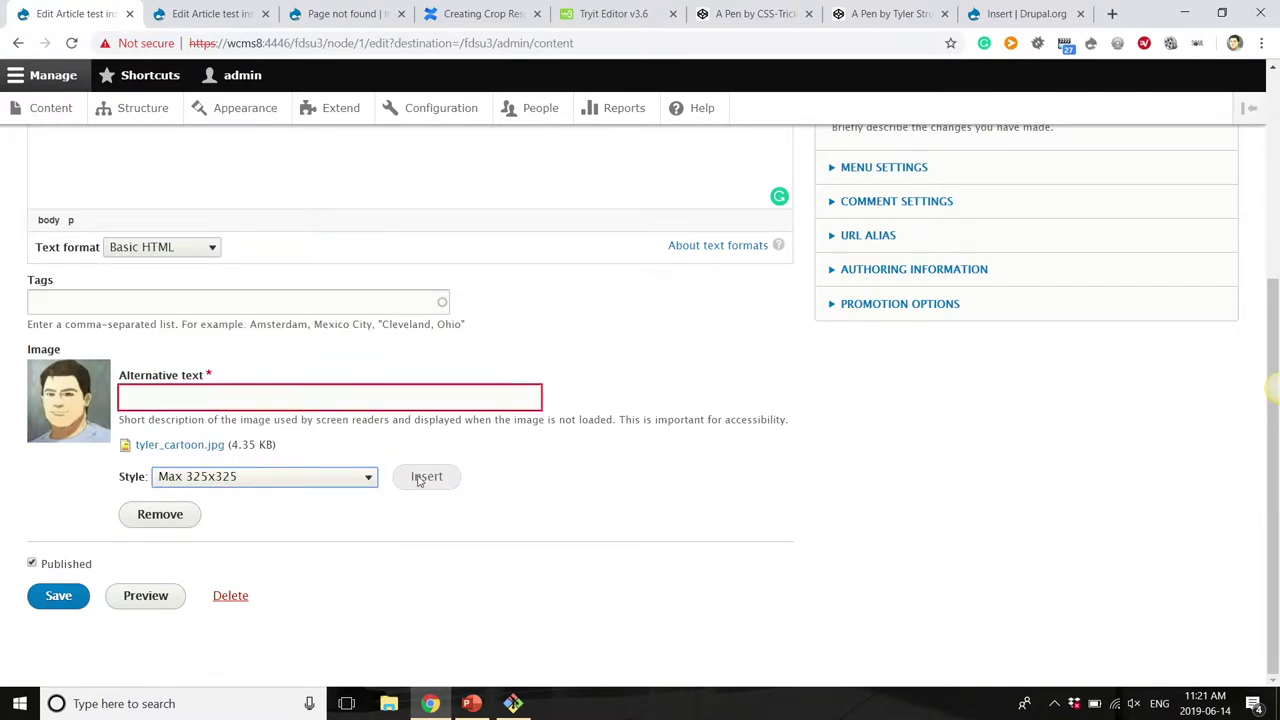
click(390, 399)
text(test)
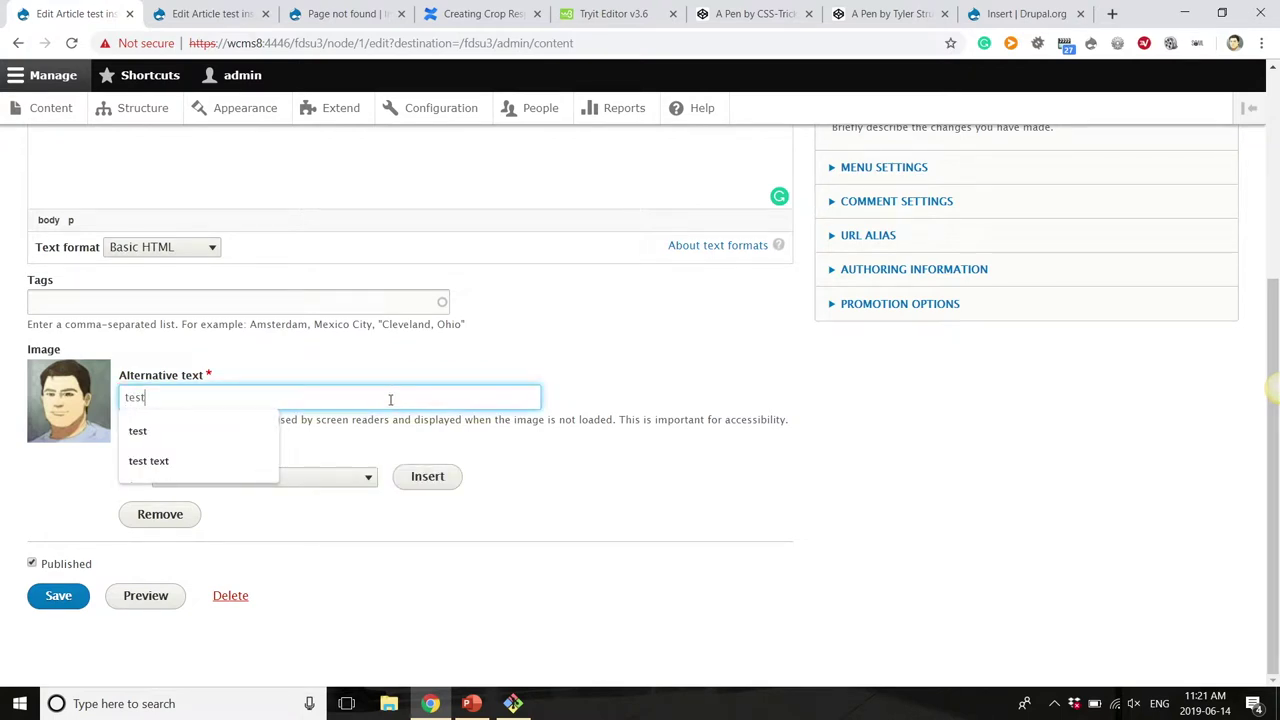
click(427, 477)
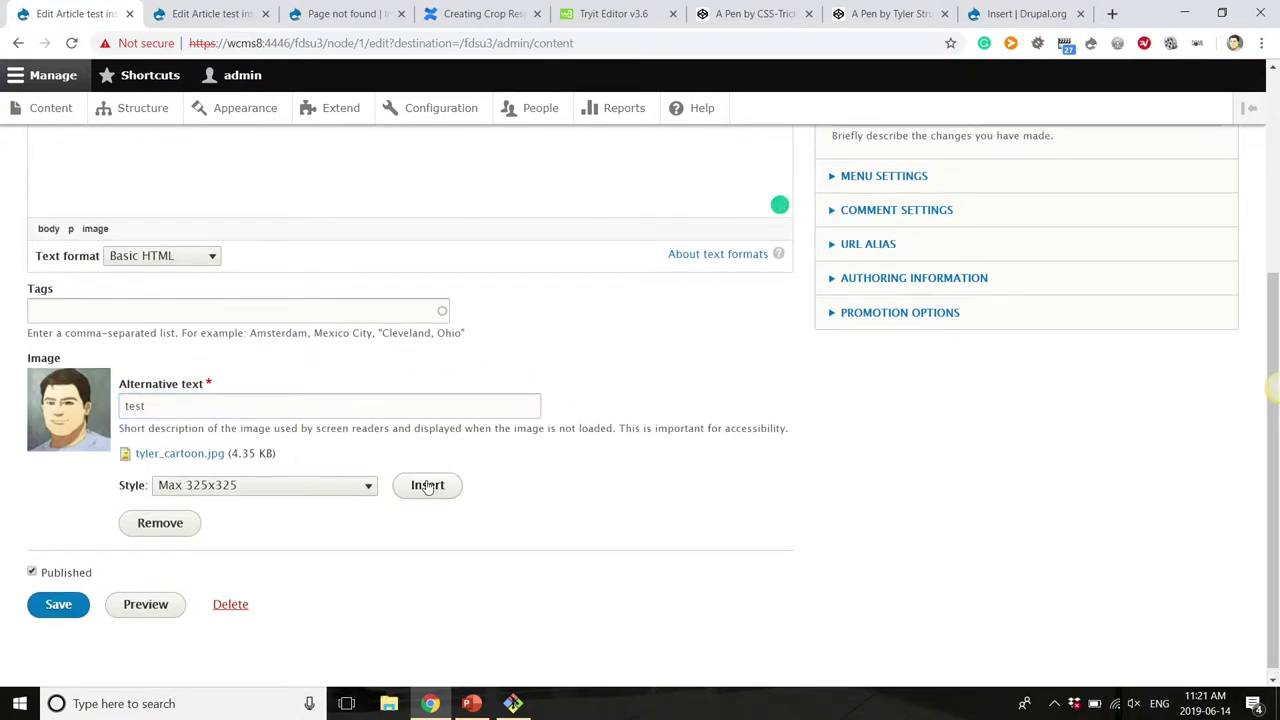
scroll(427, 485, up, 3)
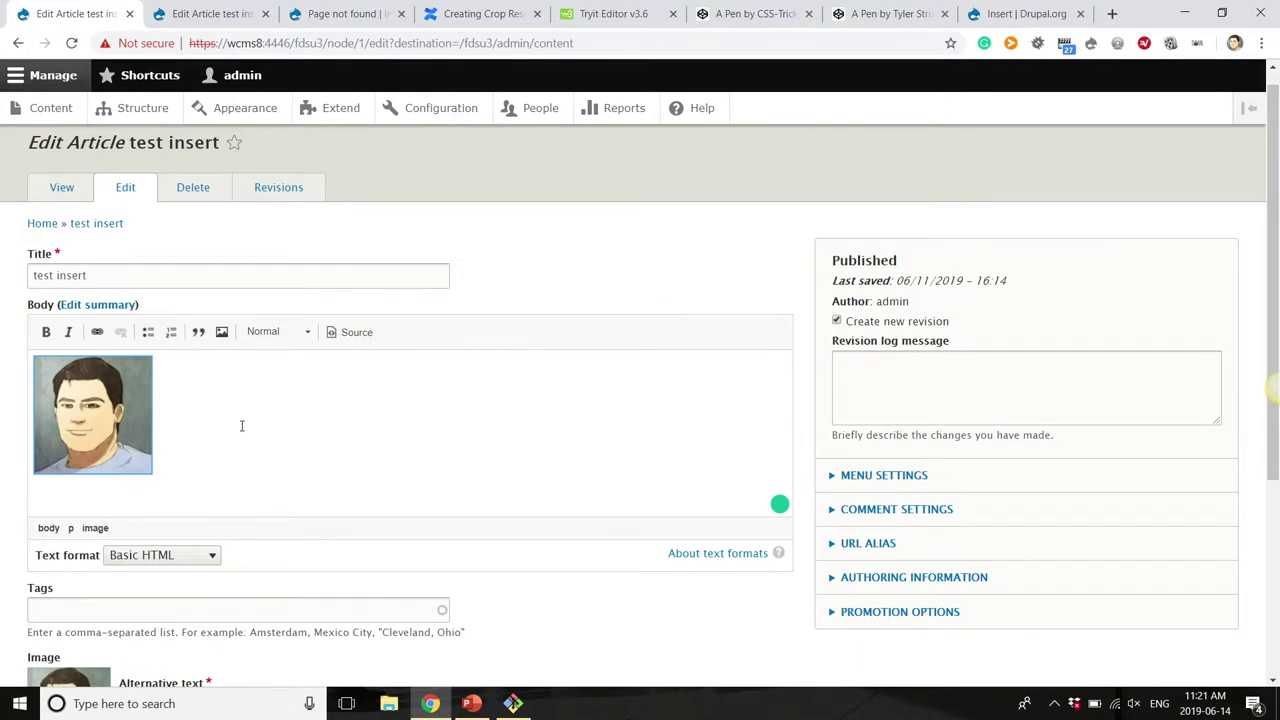
Leave the article's edit form without saving and return to the site's content list.
scroll(222, 448, down, 2)
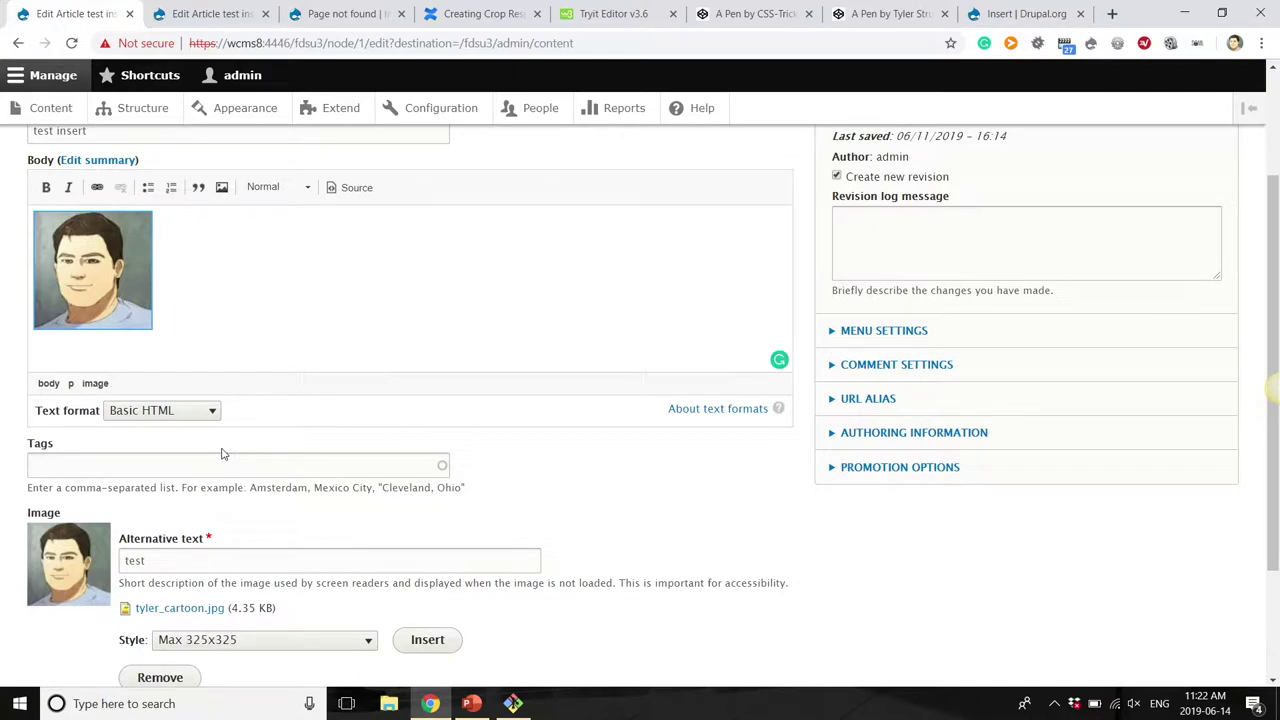
scroll(222, 453, down, 2)
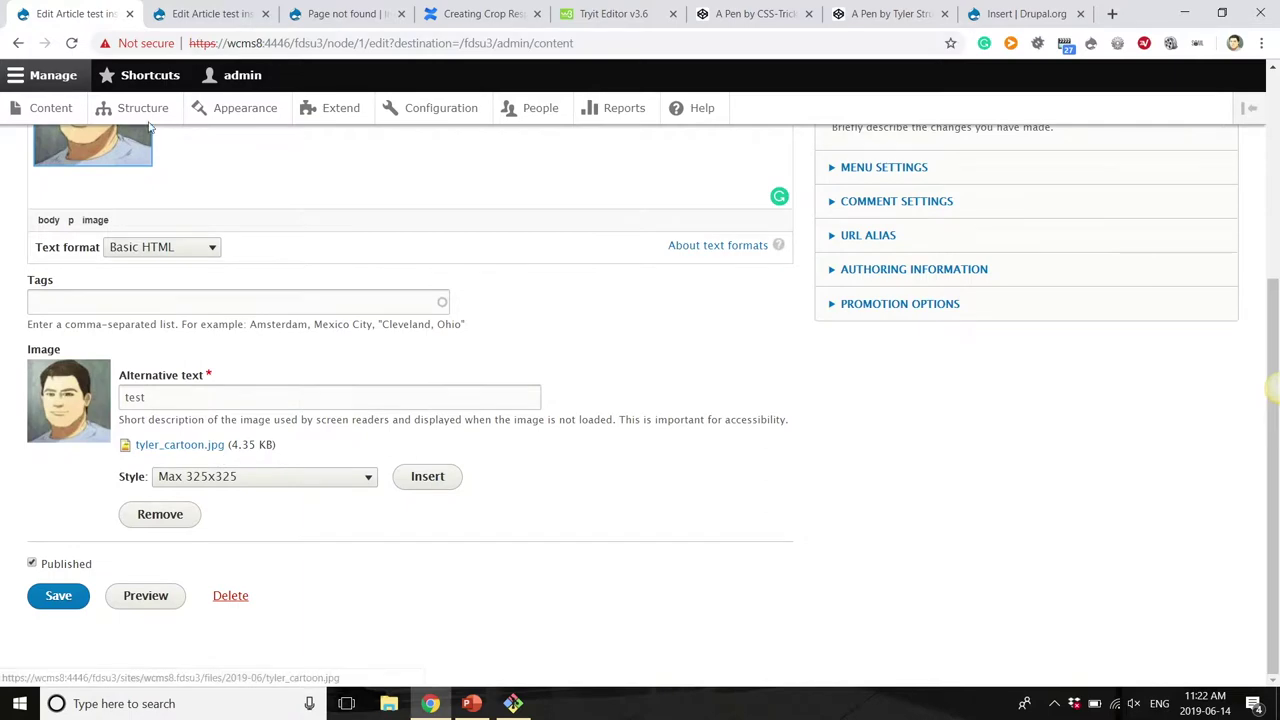
click(17, 43)
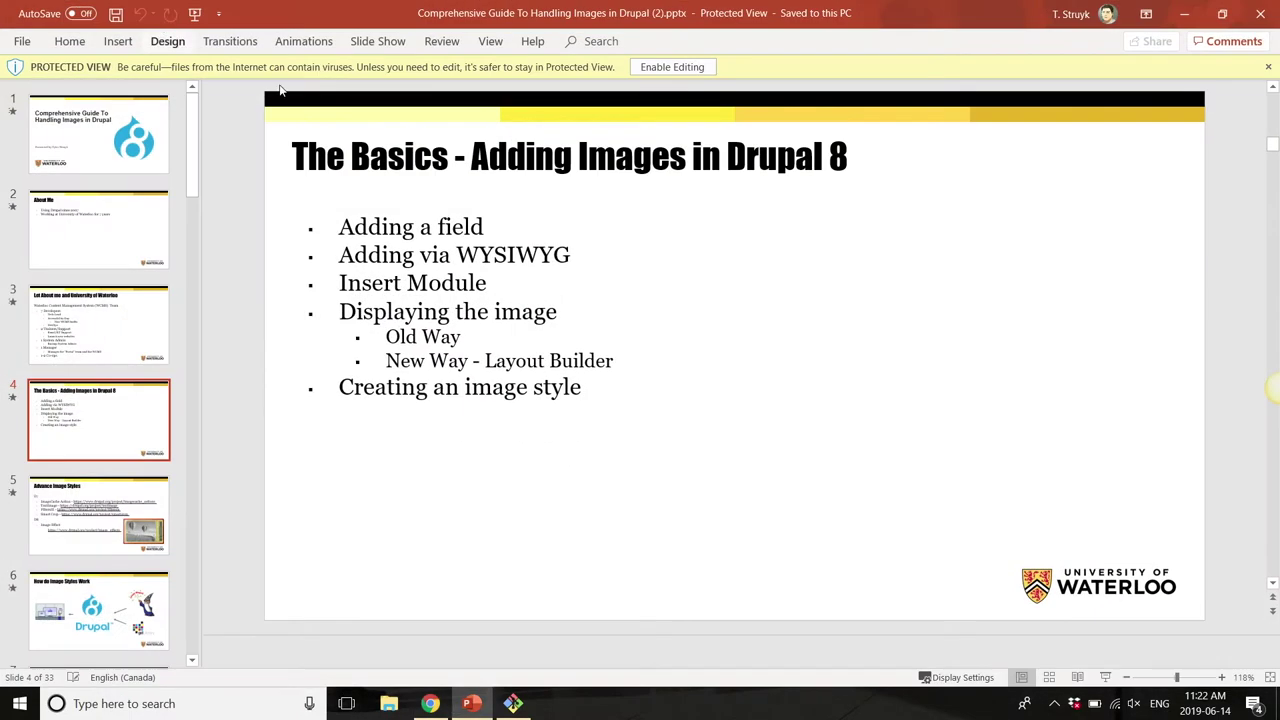
key(alt+Tab)
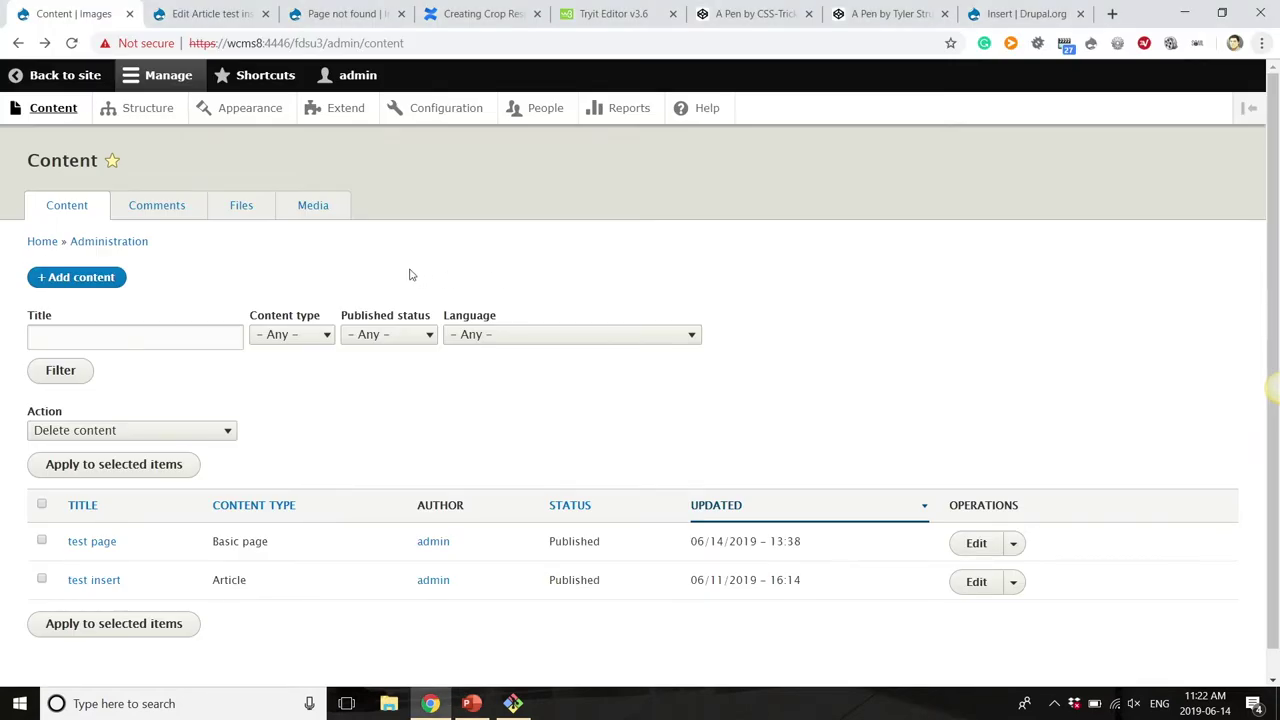
Open the Manage display settings of the Article content type and review how its fields are displayed.
click(156, 116)
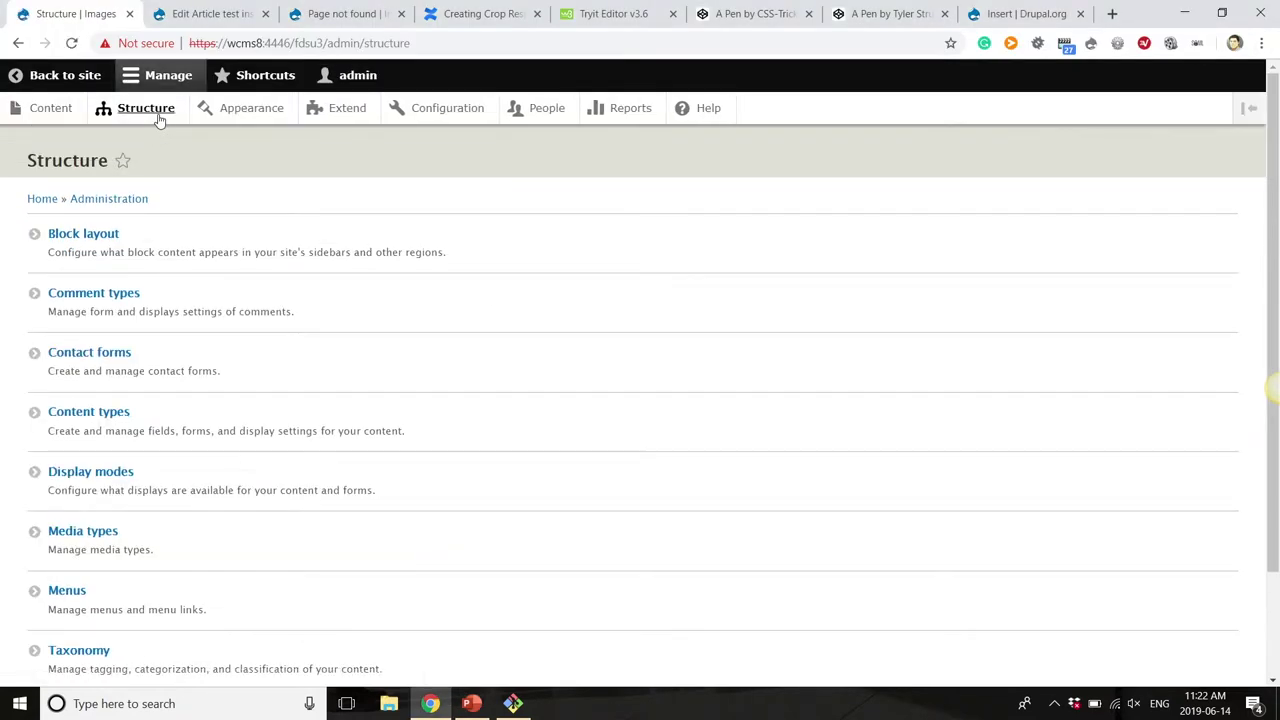
click(104, 418)
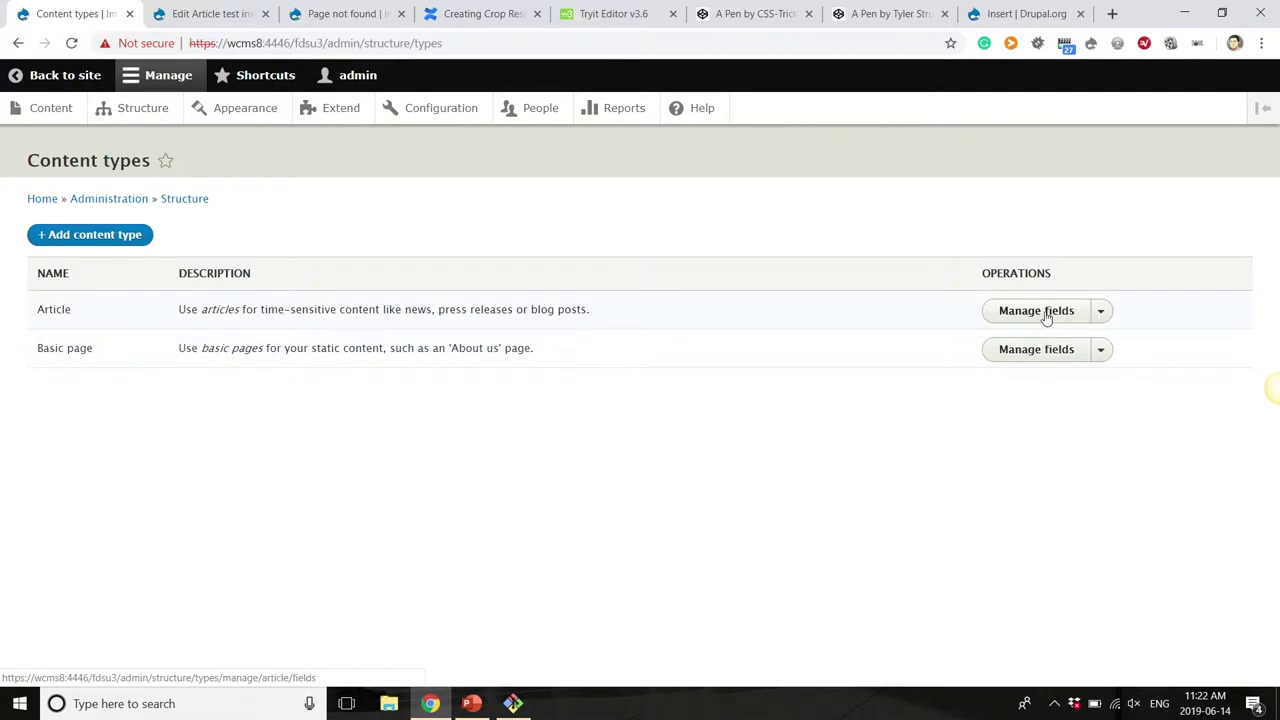
click(1100, 311)
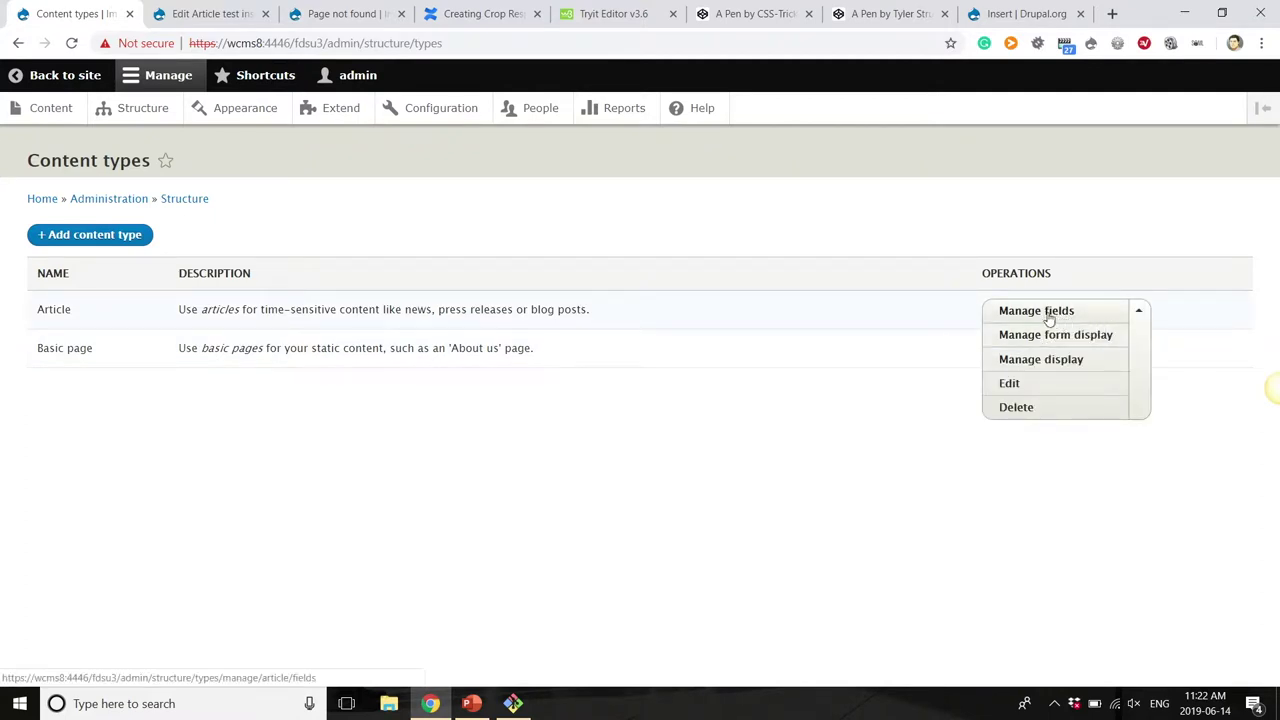
click(1030, 362)
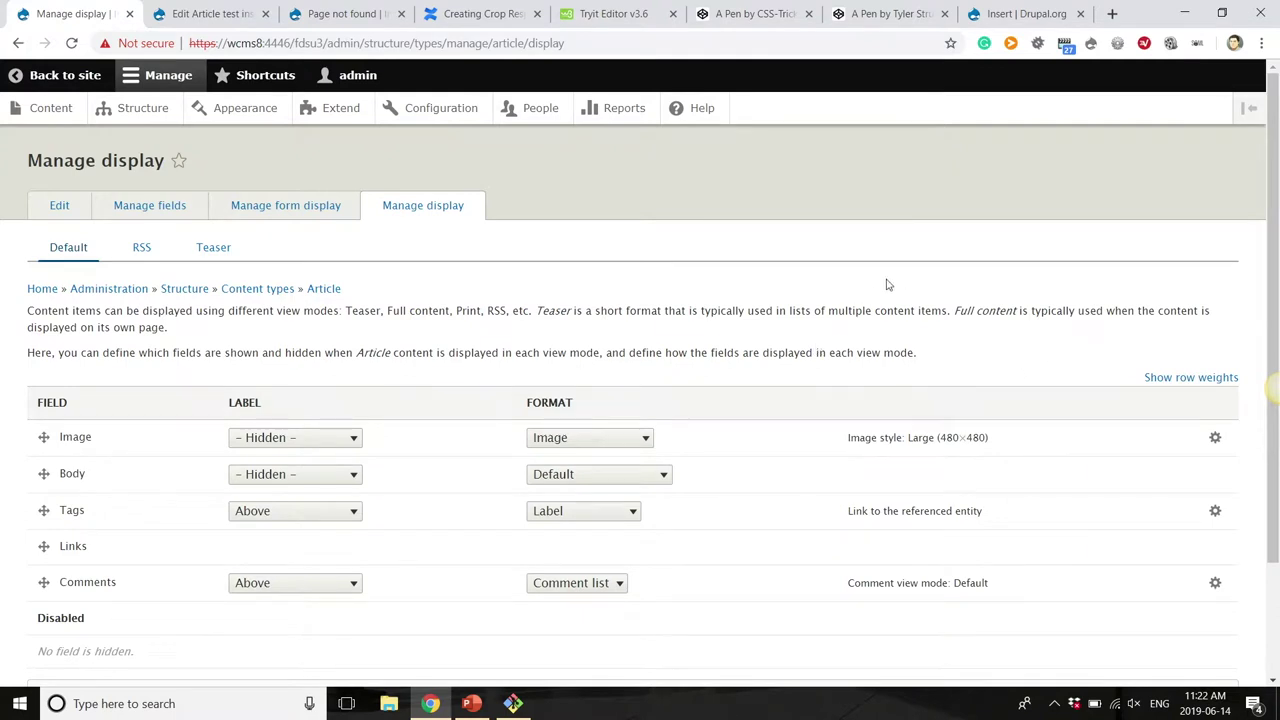
scroll(884, 280, down, 1)
scroll(884, 280, down, 1)
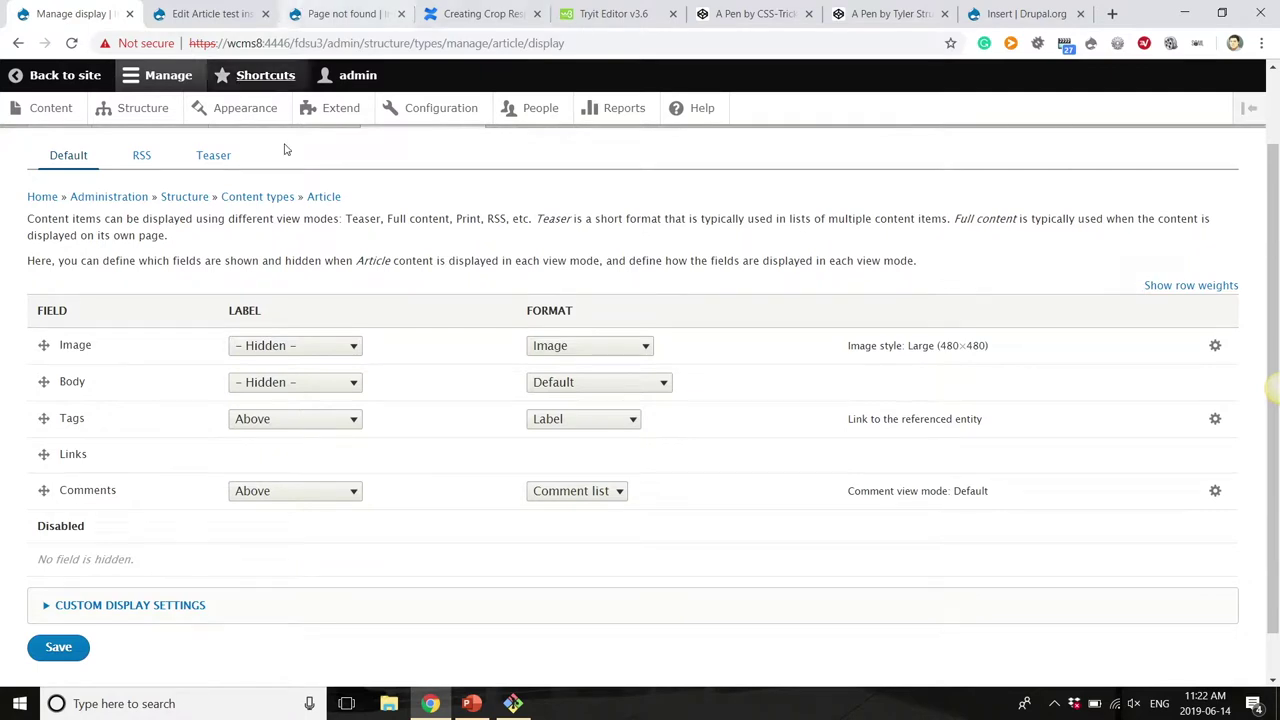
Open the same Article display settings on the other site by changing fdsu3 to fdsu4 in the page address.
click(205, 13)
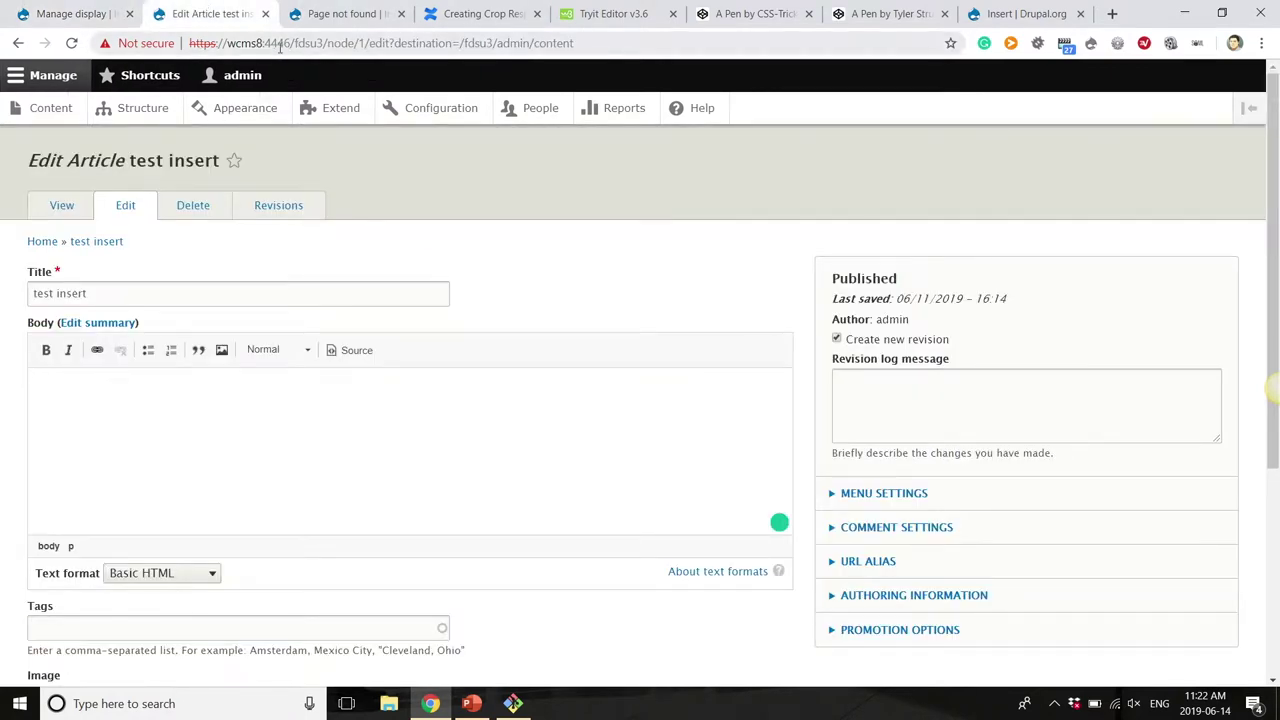
drag(319, 43, 452, 43)
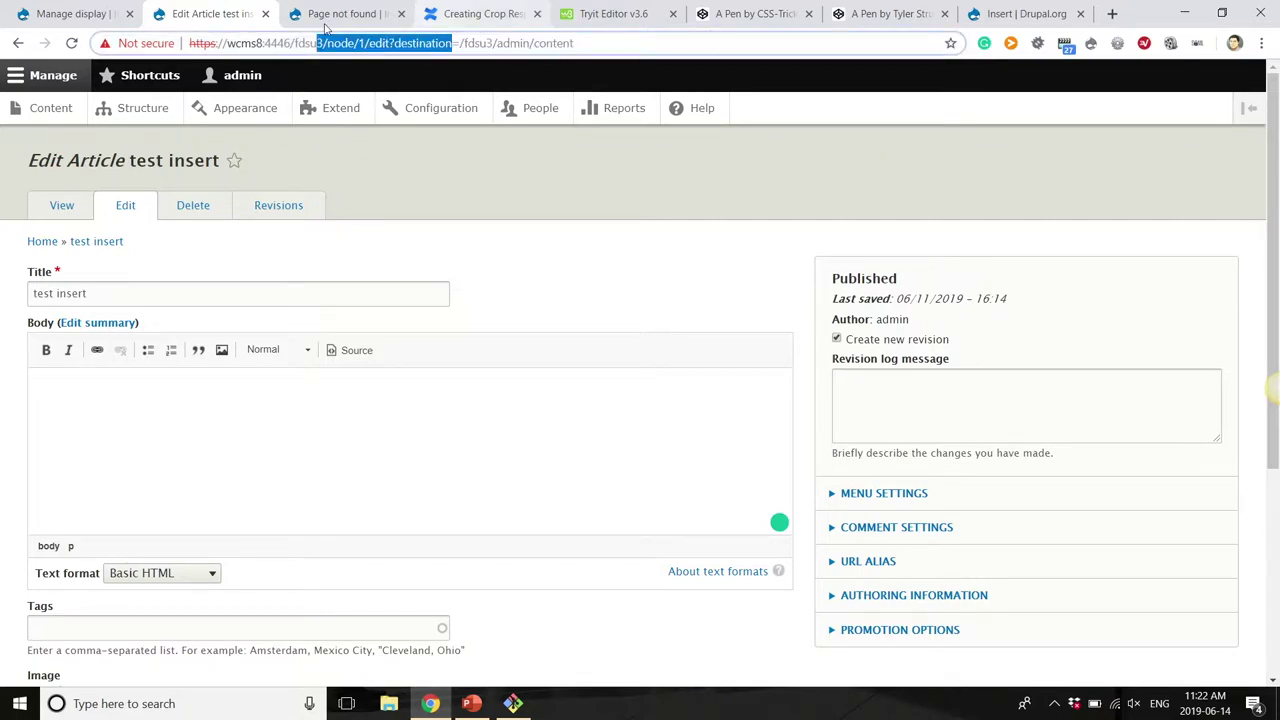
click(80, 13)
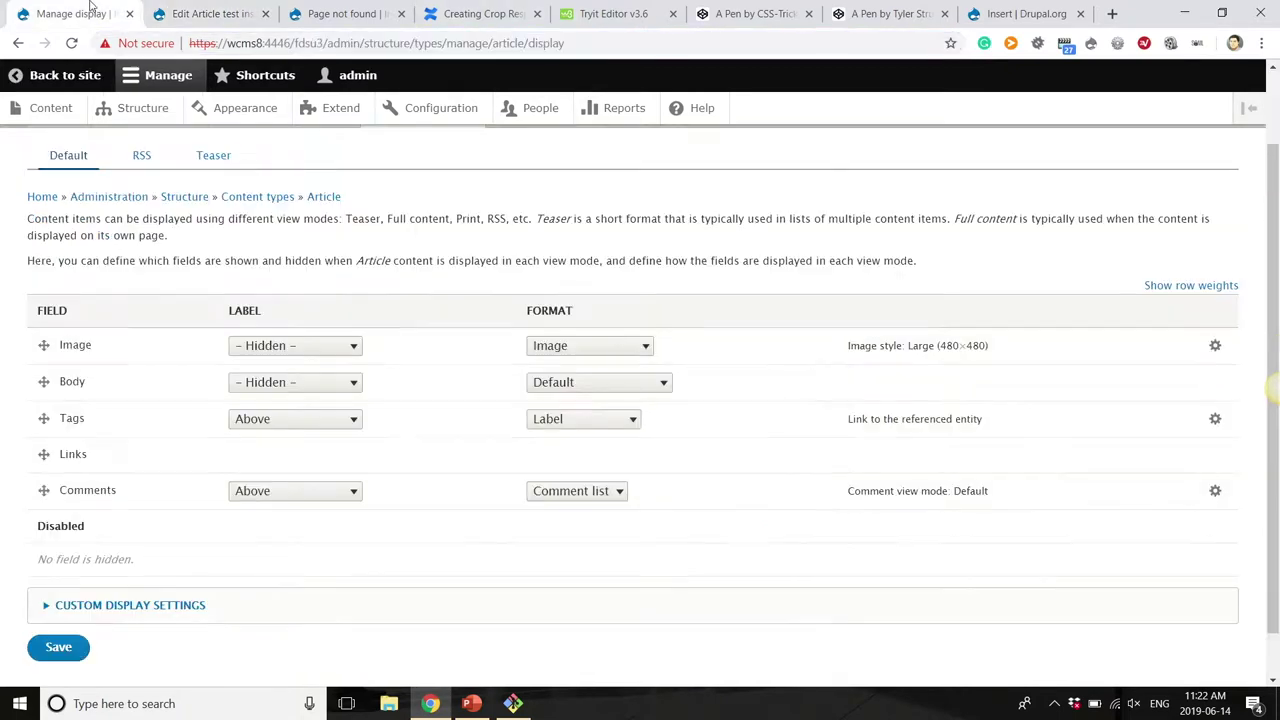
click(313, 48)
key(End)
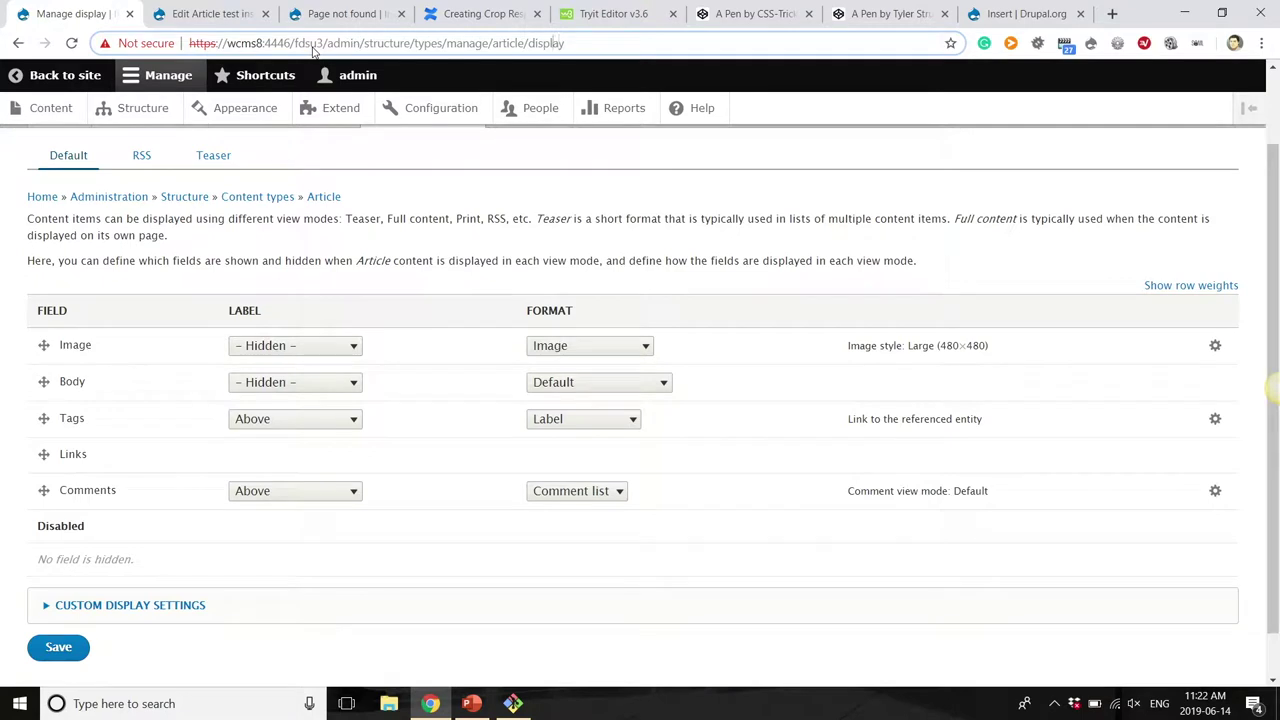
key(Left)
key(Left)
key(Left)
key(Left)
key(Left)
key(Left)
key(Left)
key(Left)
key(Left)
key(Left)
key(Left)
key(Left)
key(Left)
key(Left)
key(Left)
key(Left)
key(Left)
key(Left)
key(Left)
key(Left)
key(BackSpace)
text(4)
key(Return)
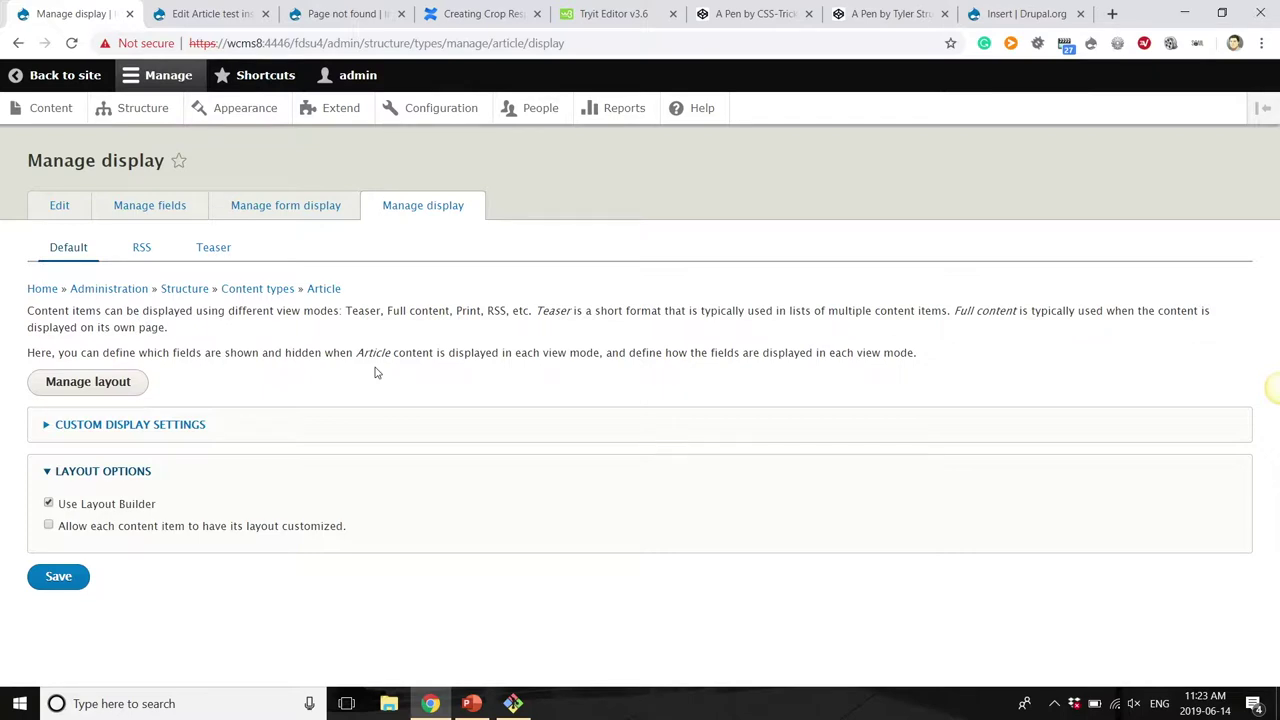
Open the Article layout in Layout Builder and bring up the configuration of the Image field block.
click(115, 383)
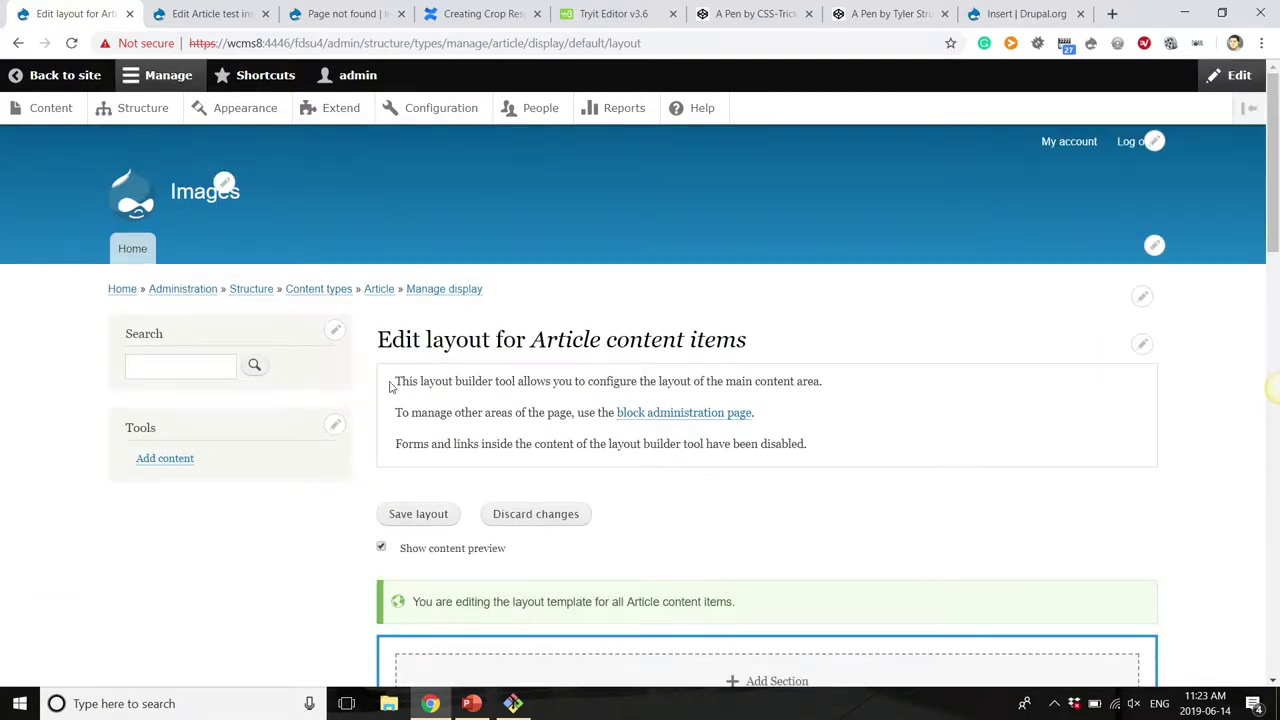
scroll(388, 395, down, 3)
scroll(383, 413, down, 2)
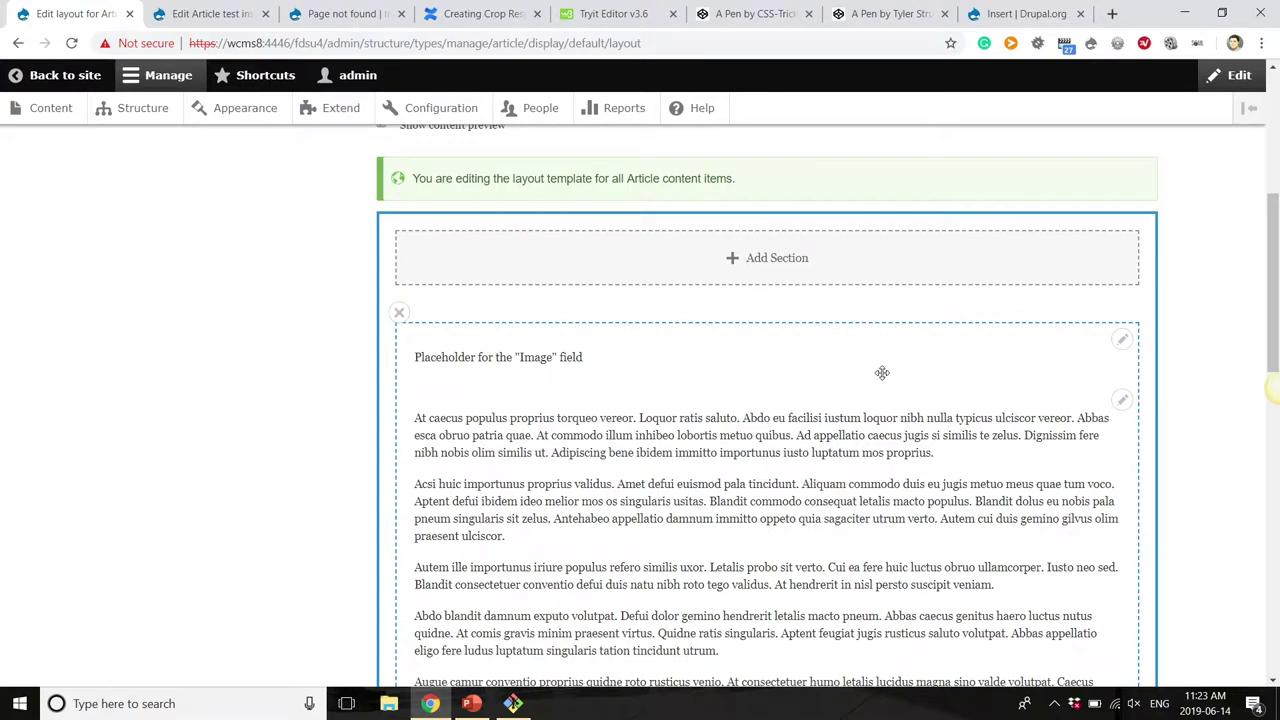
click(1118, 345)
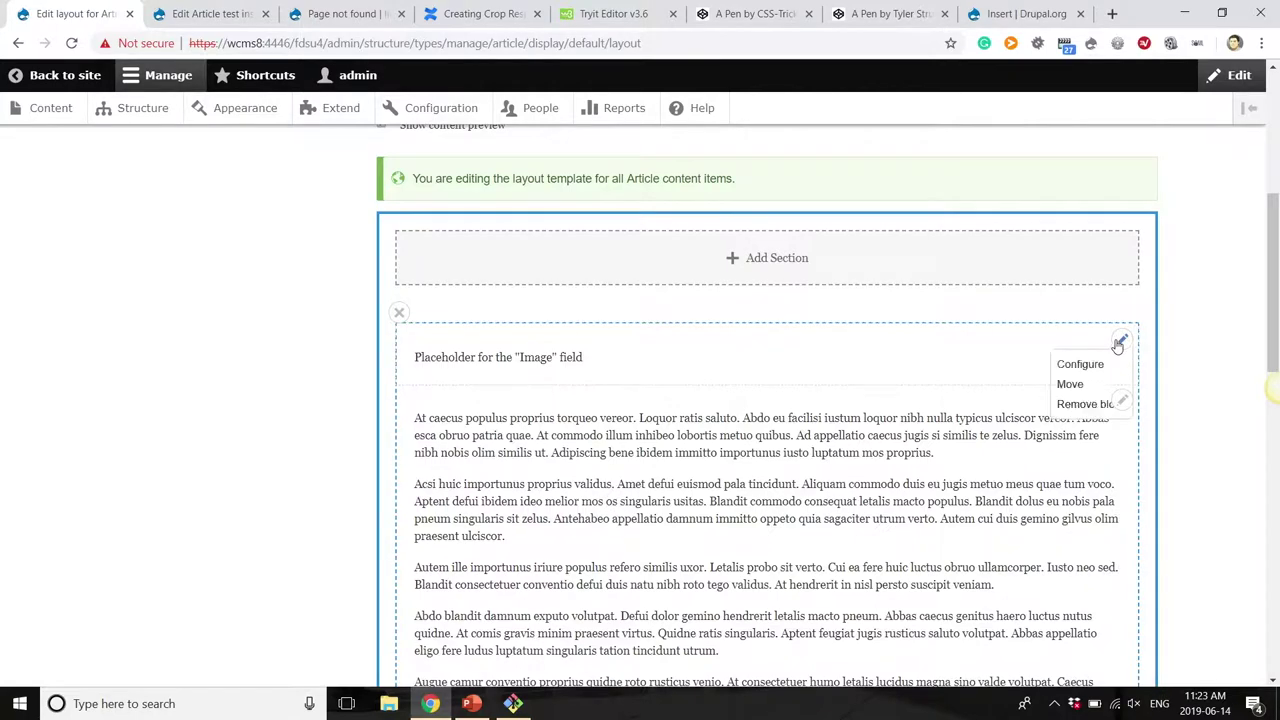
click(1095, 368)
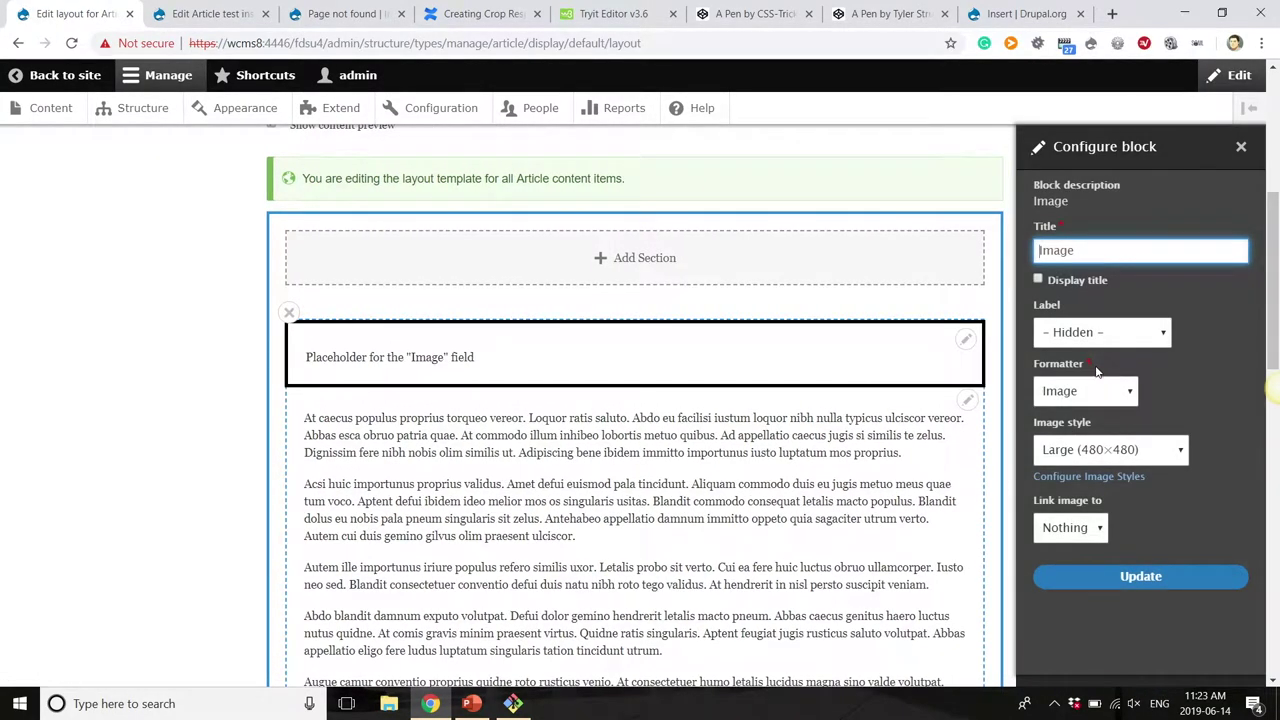
Examine the image style and formatter options of the Image block and close its configuration without changes.
click(1150, 451)
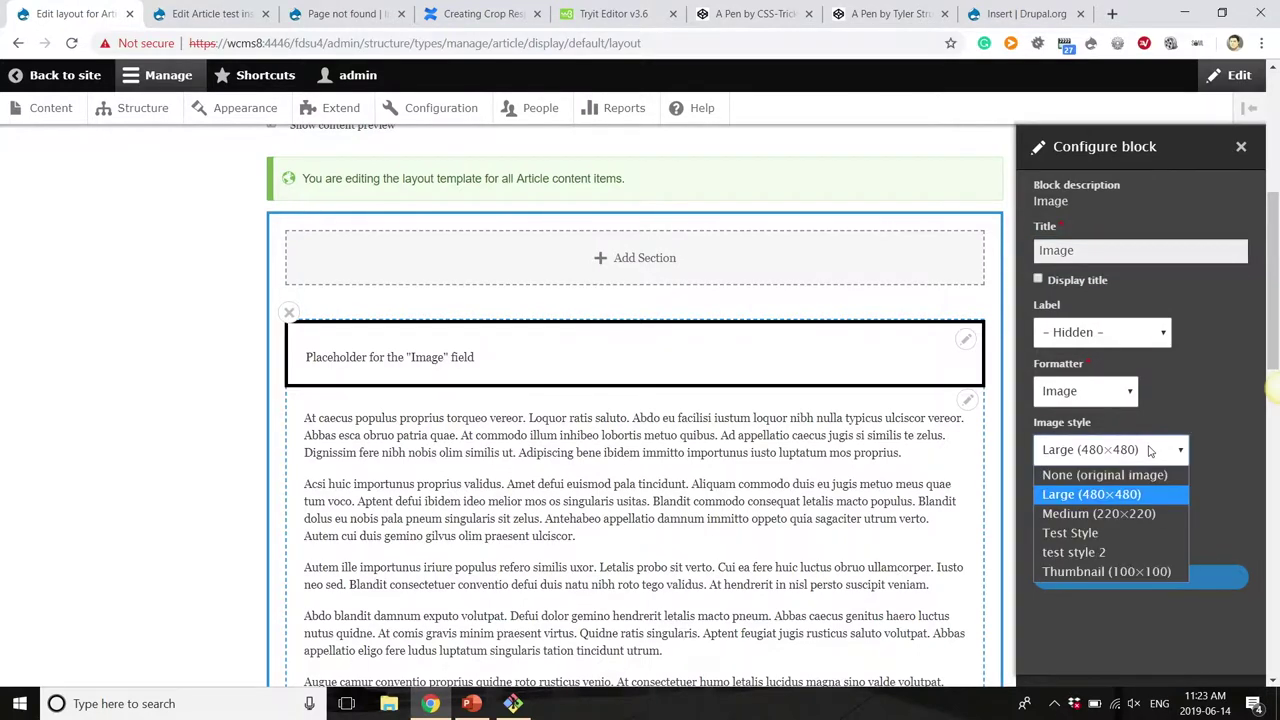
click(1123, 397)
click(1123, 395)
click(1123, 395)
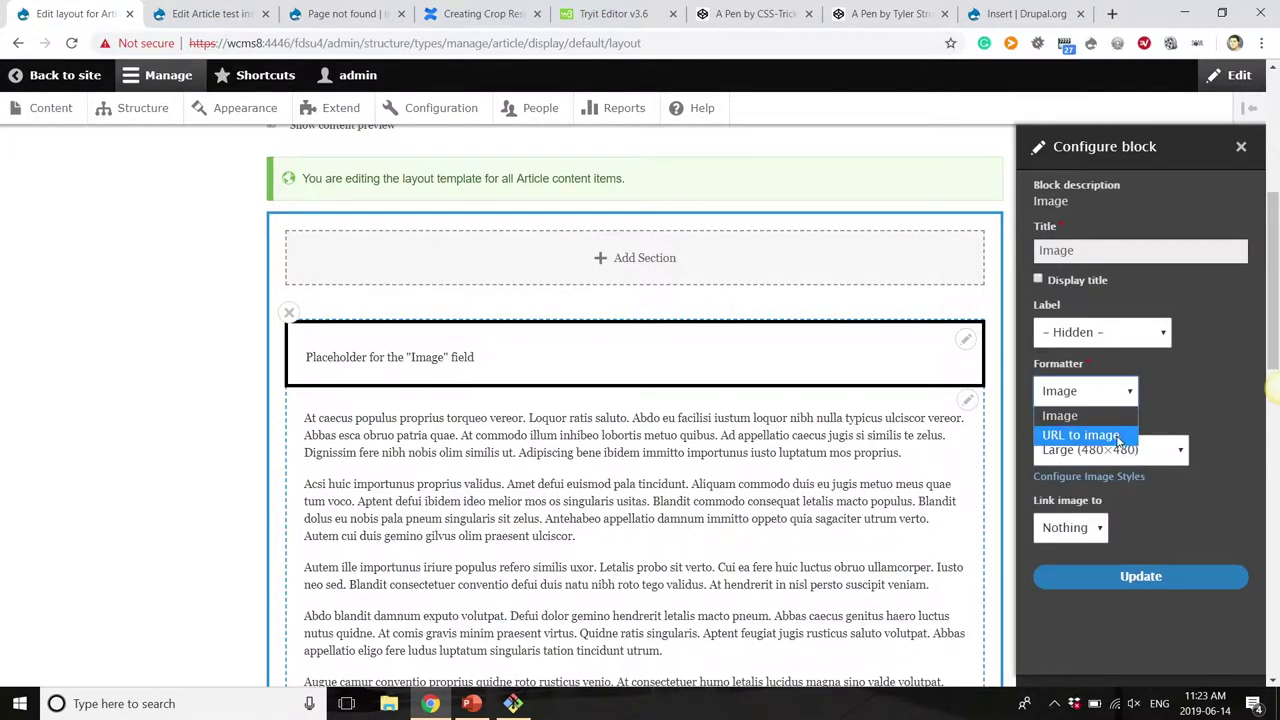
click(1241, 146)
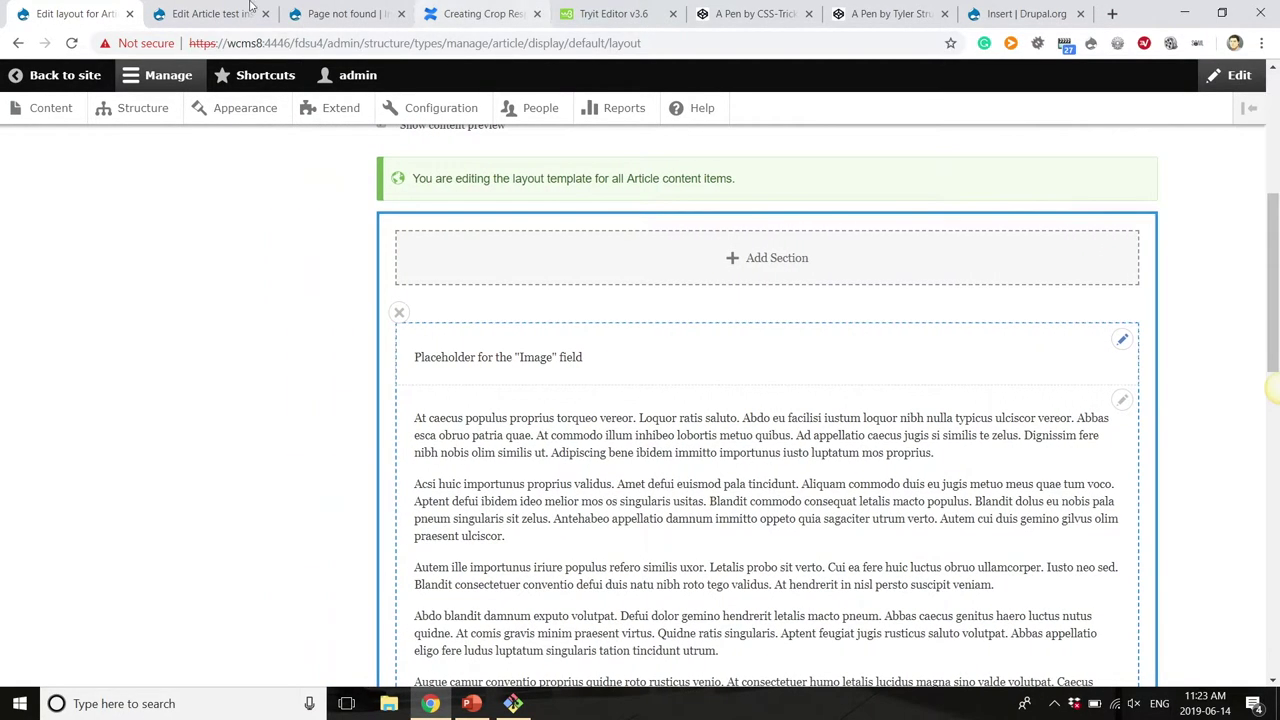
Return to the Article display settings on the fdsu3 site, examine the Image field's format settings, and cancel them.
click(18, 44)
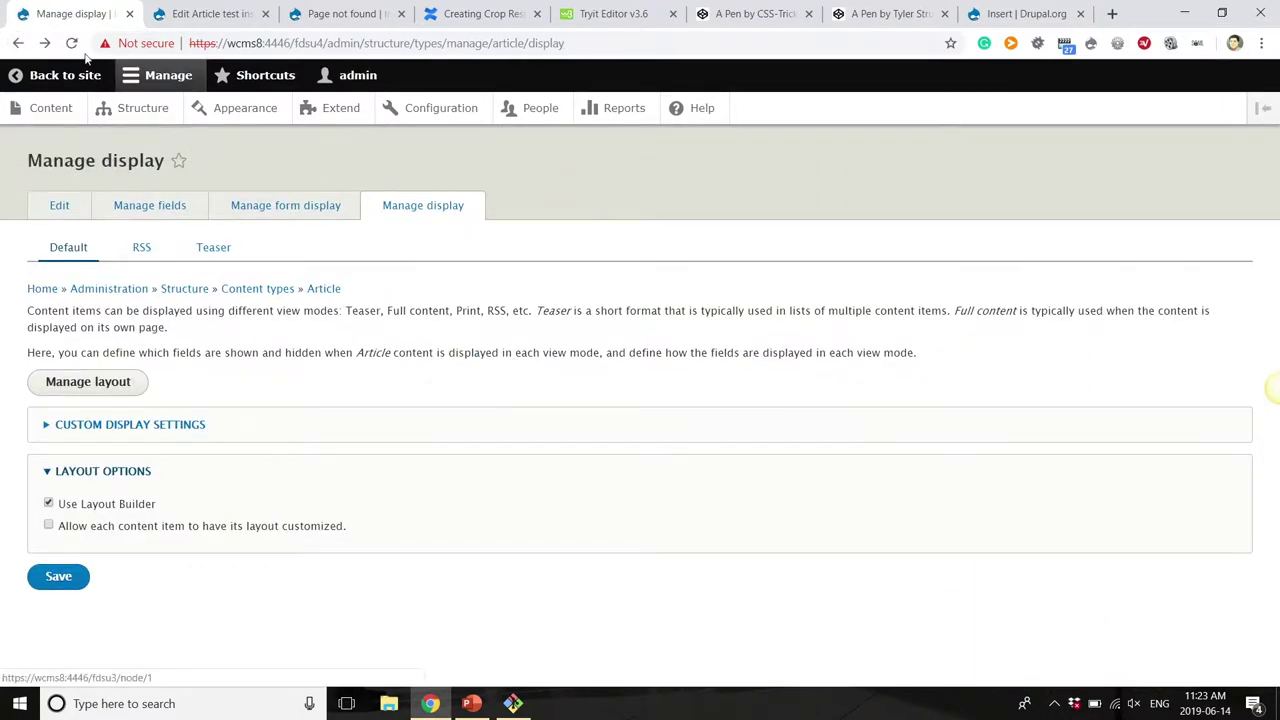
click(18, 43)
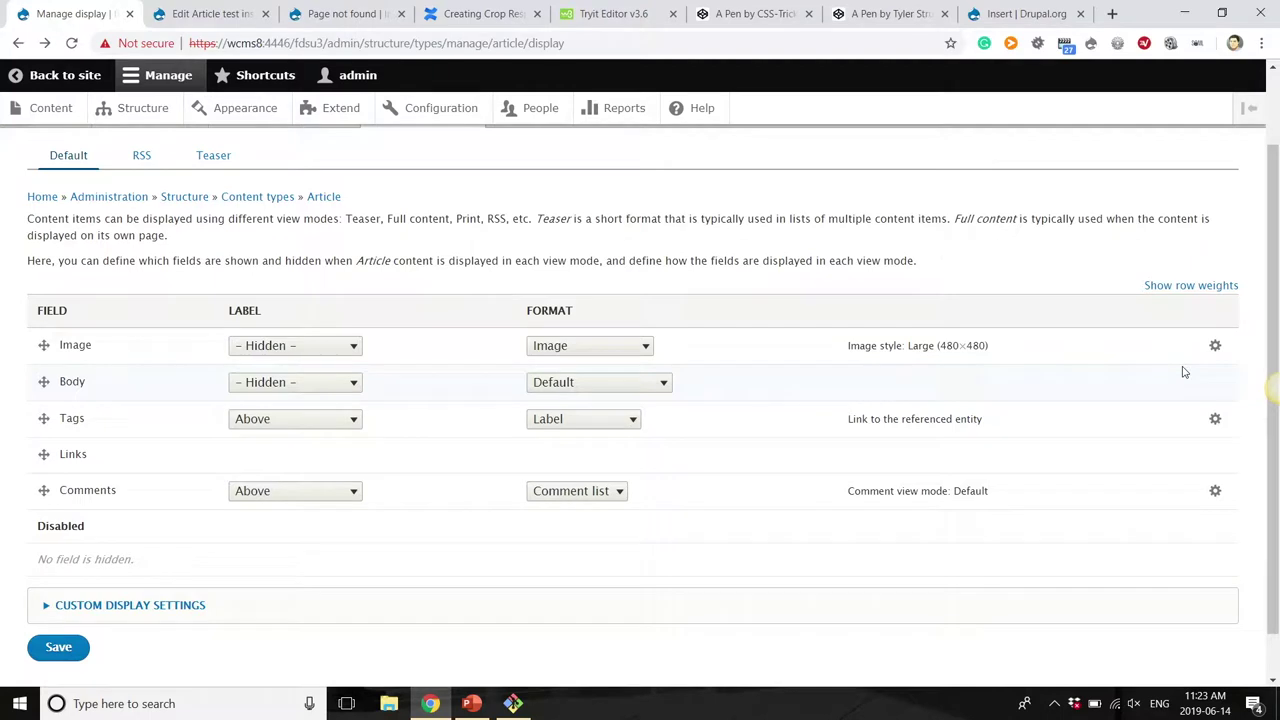
click(1217, 348)
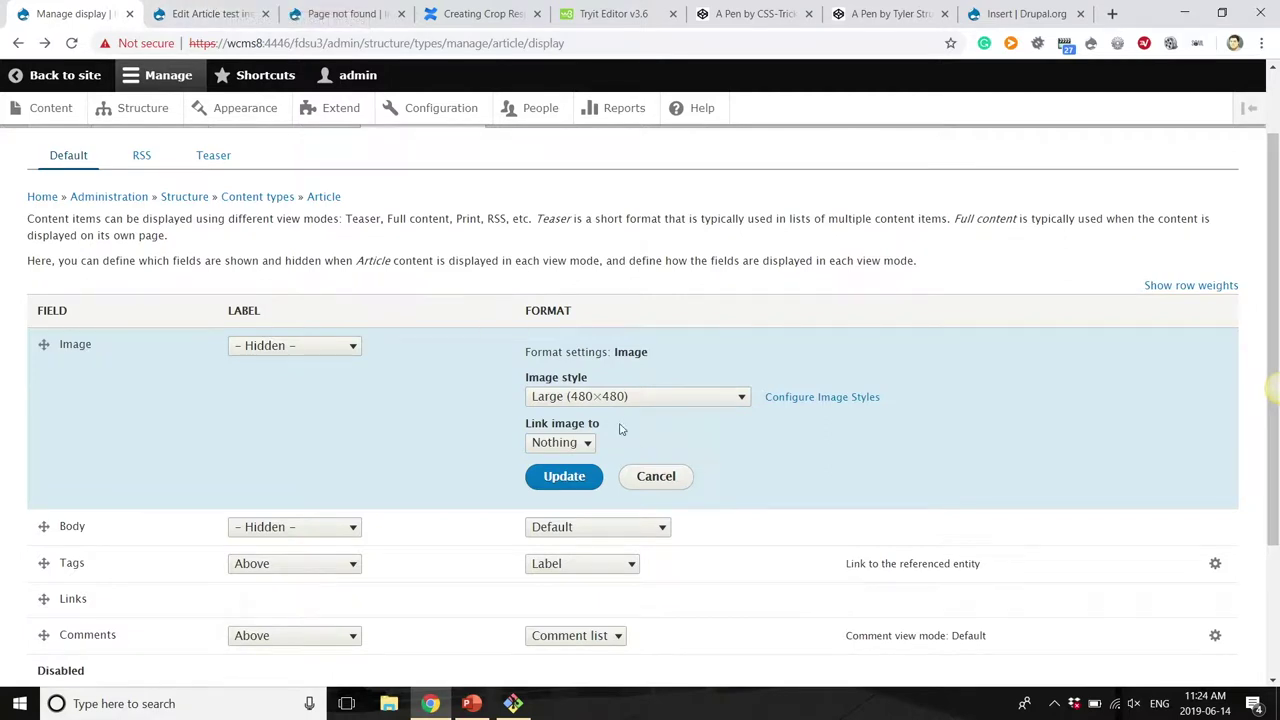
click(655, 476)
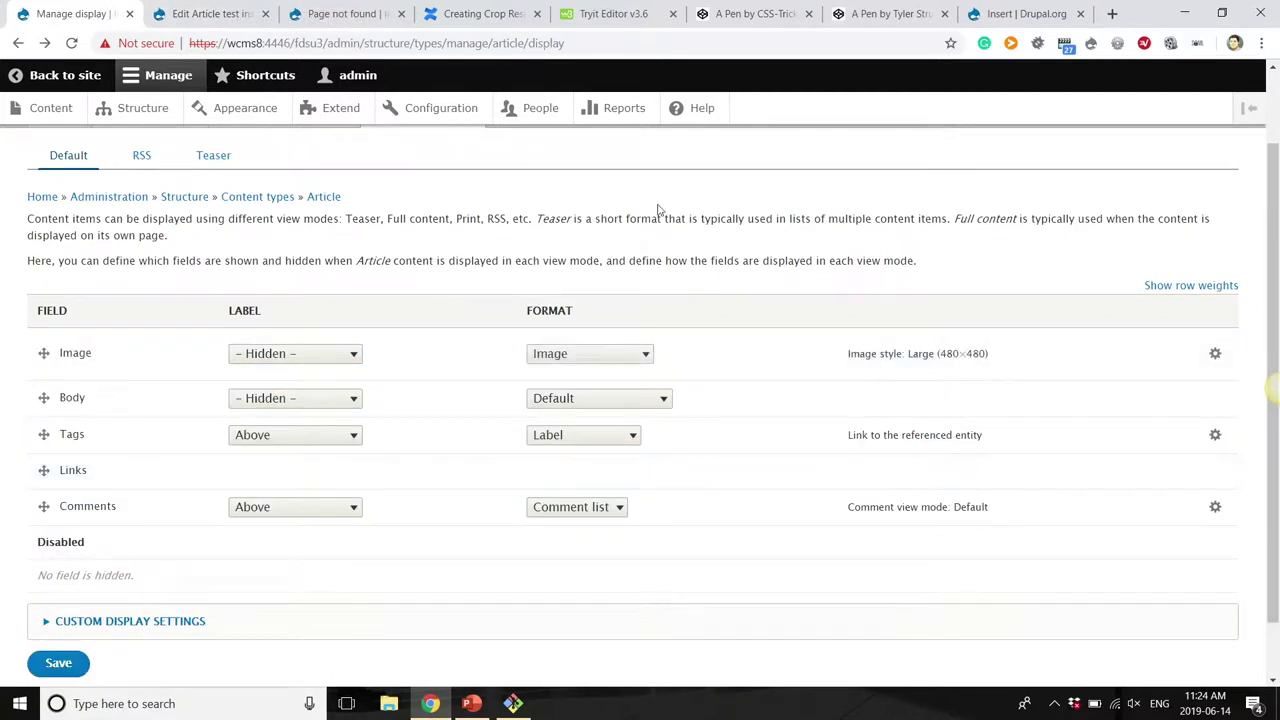
Open the site's list of image styles from the media configuration.
key(alt+Tab)
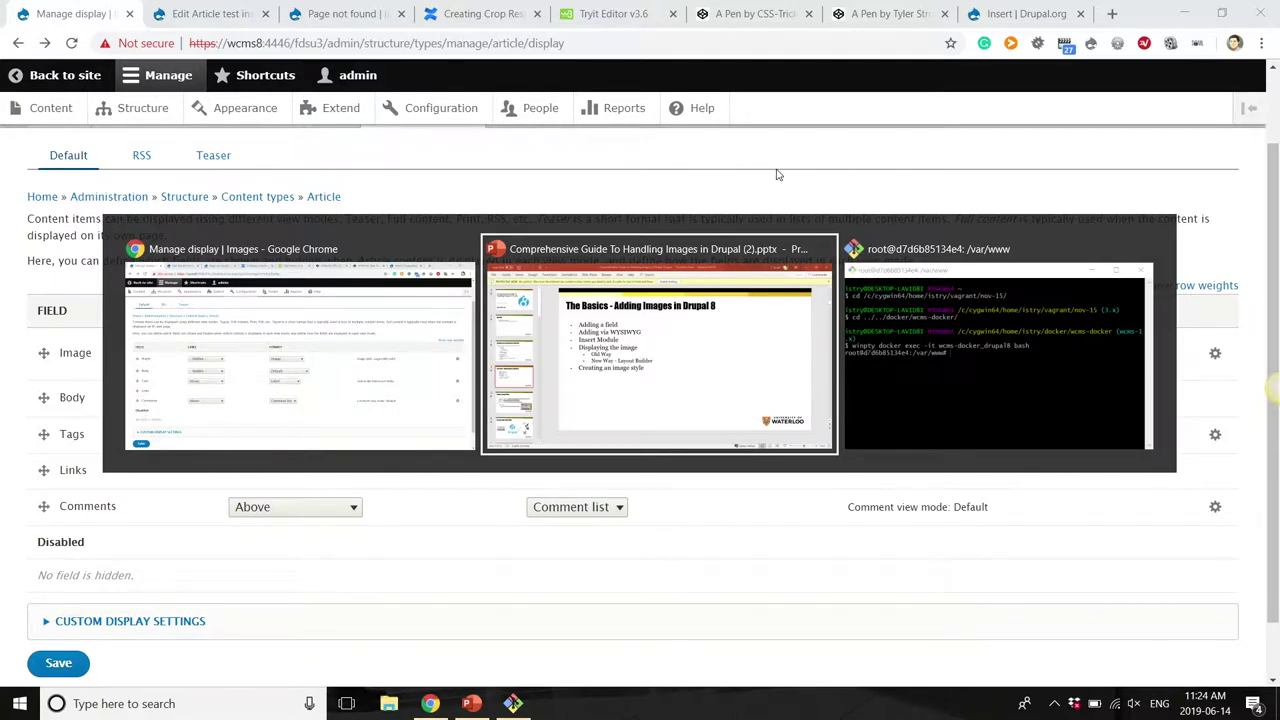
key(alt+Tab)
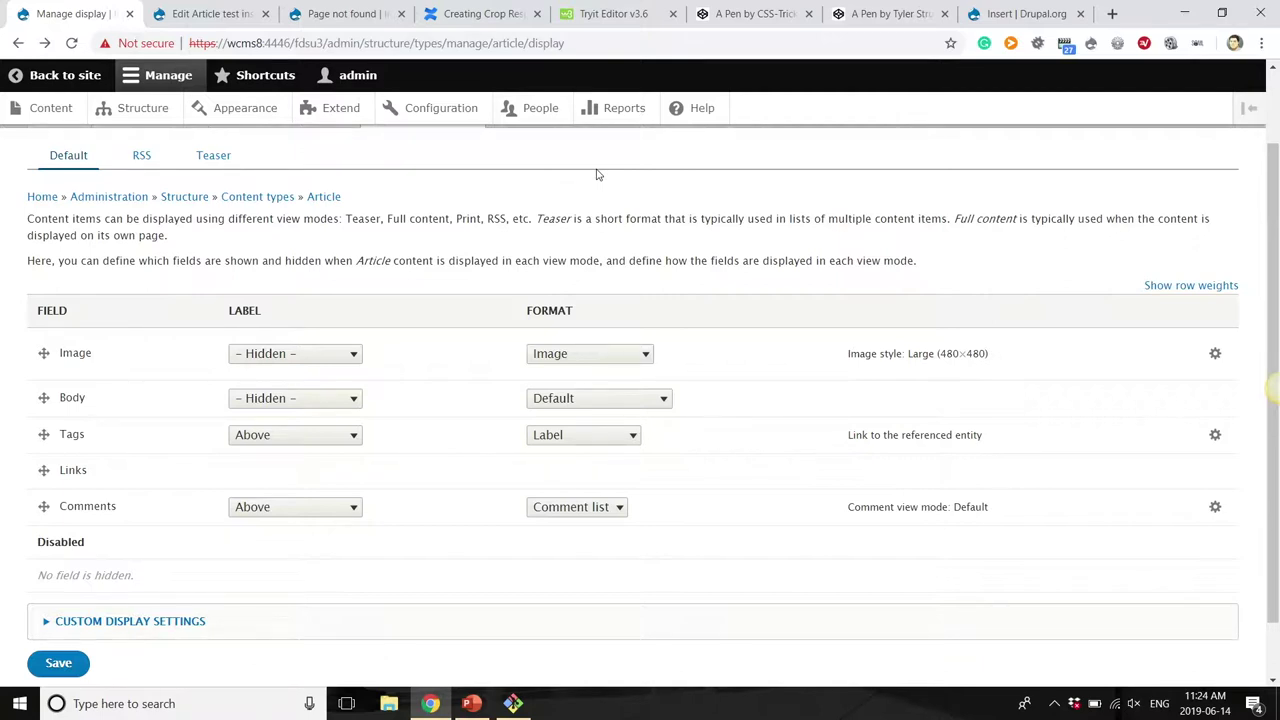
click(459, 110)
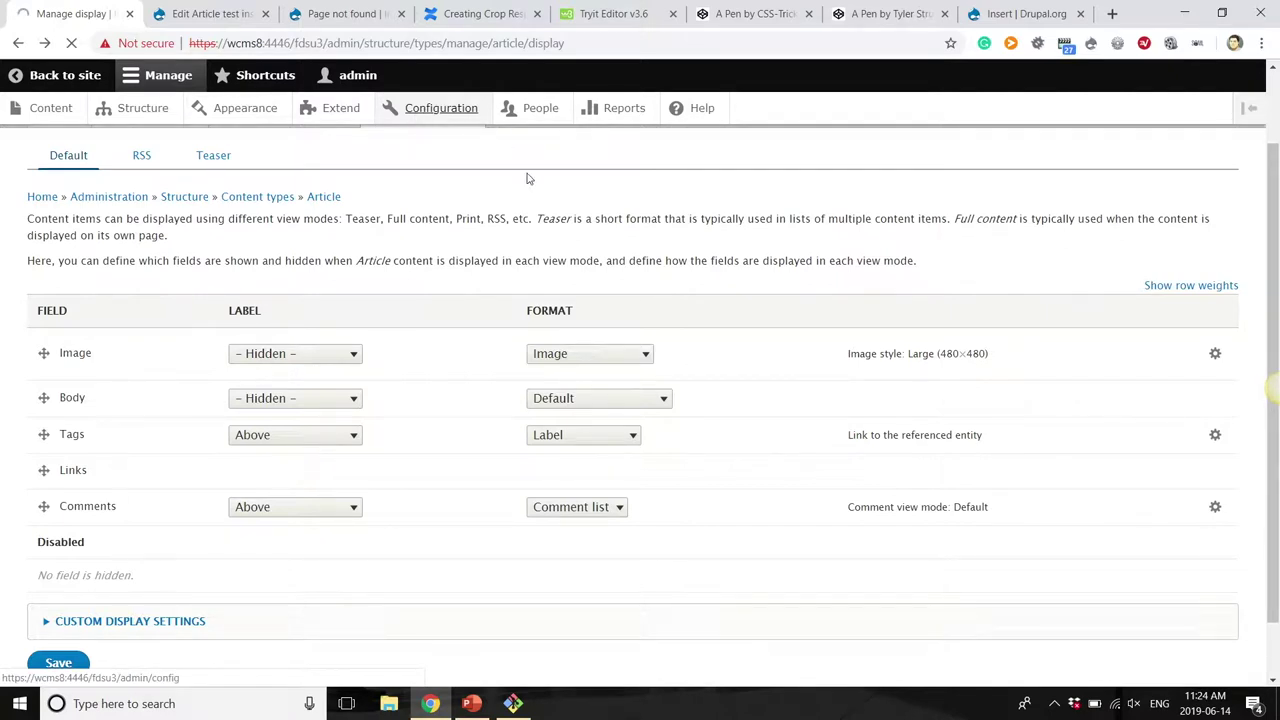
scroll(531, 329, down, 5)
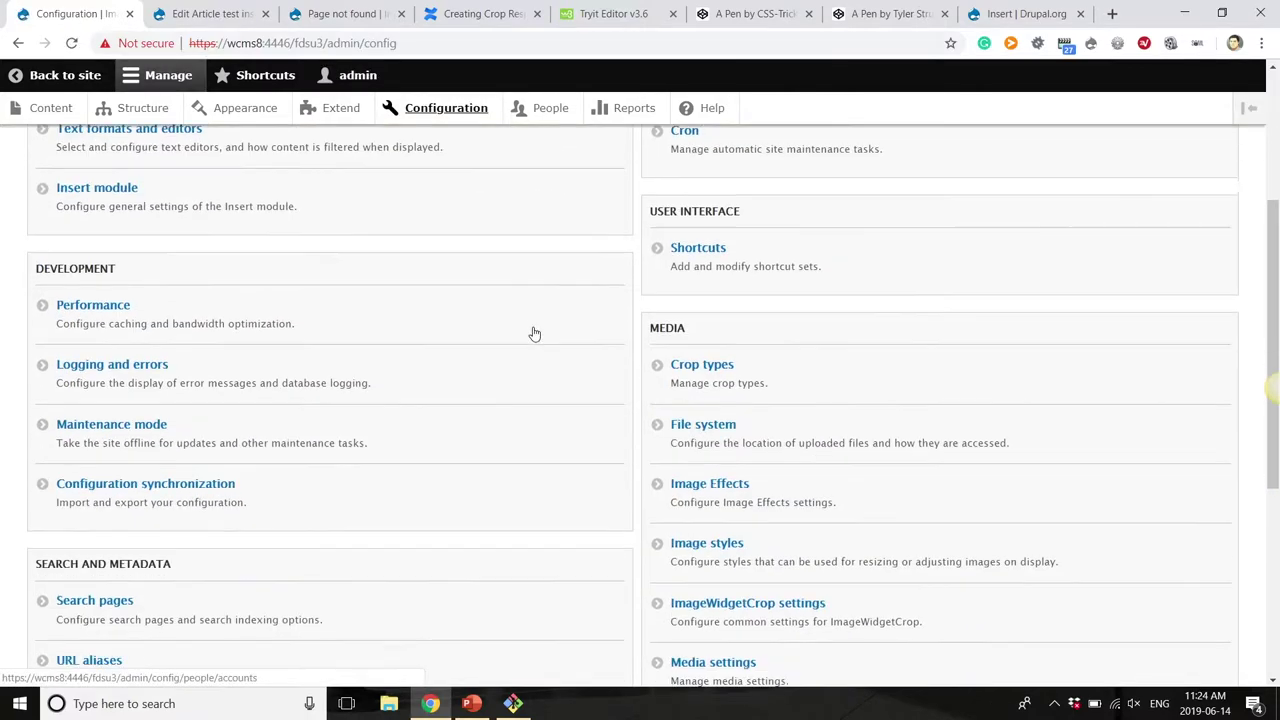
click(729, 345)
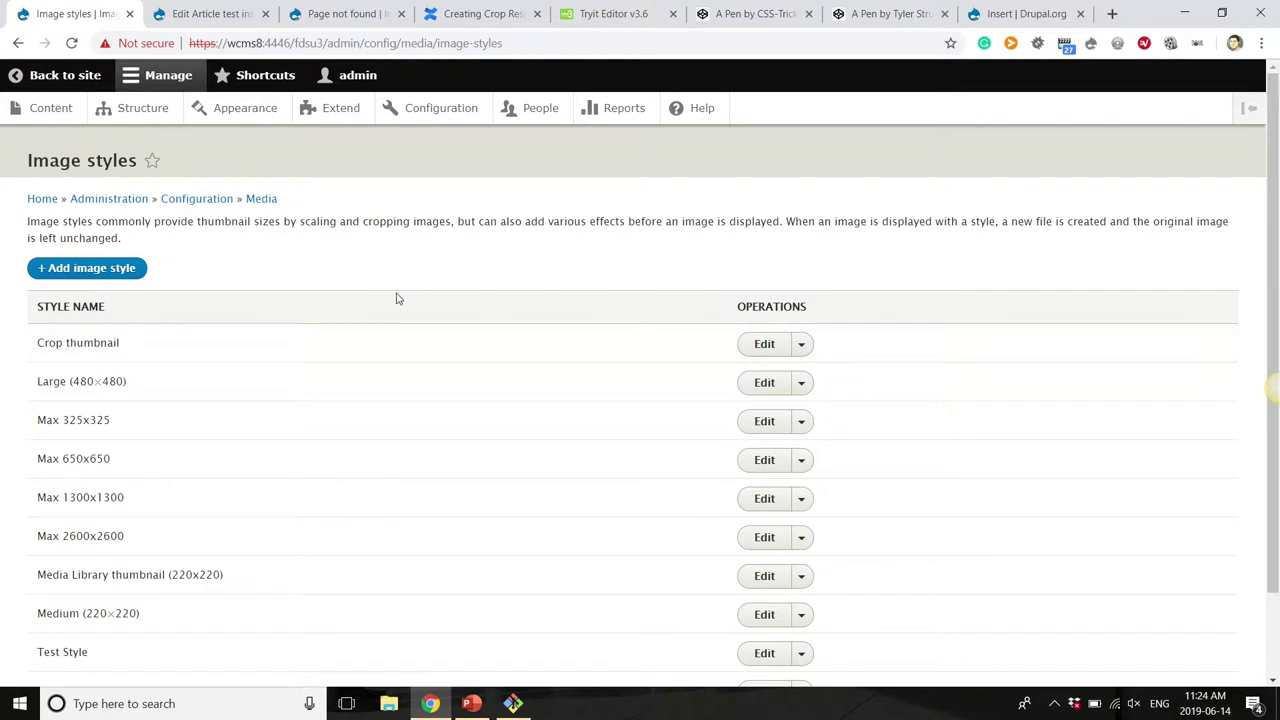
scroll(455, 347, down, 2)
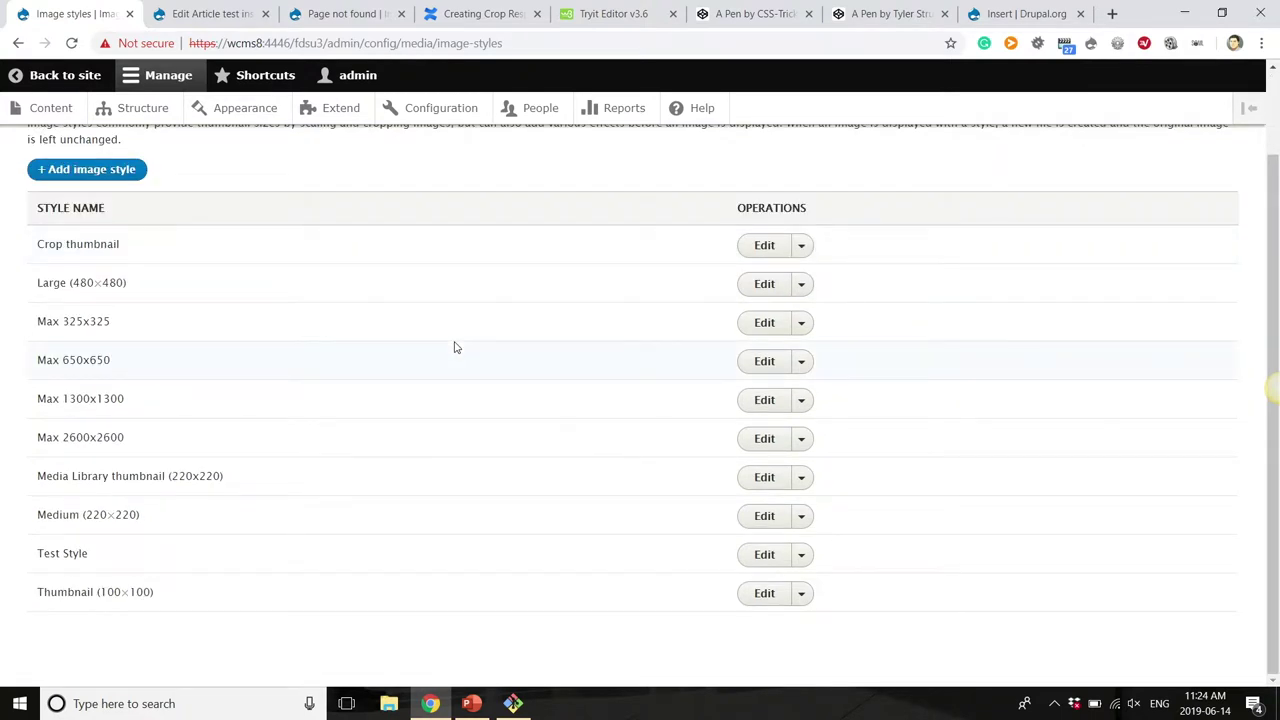
Start a new image style and try to create it with the name "Test Style".
click(114, 170)
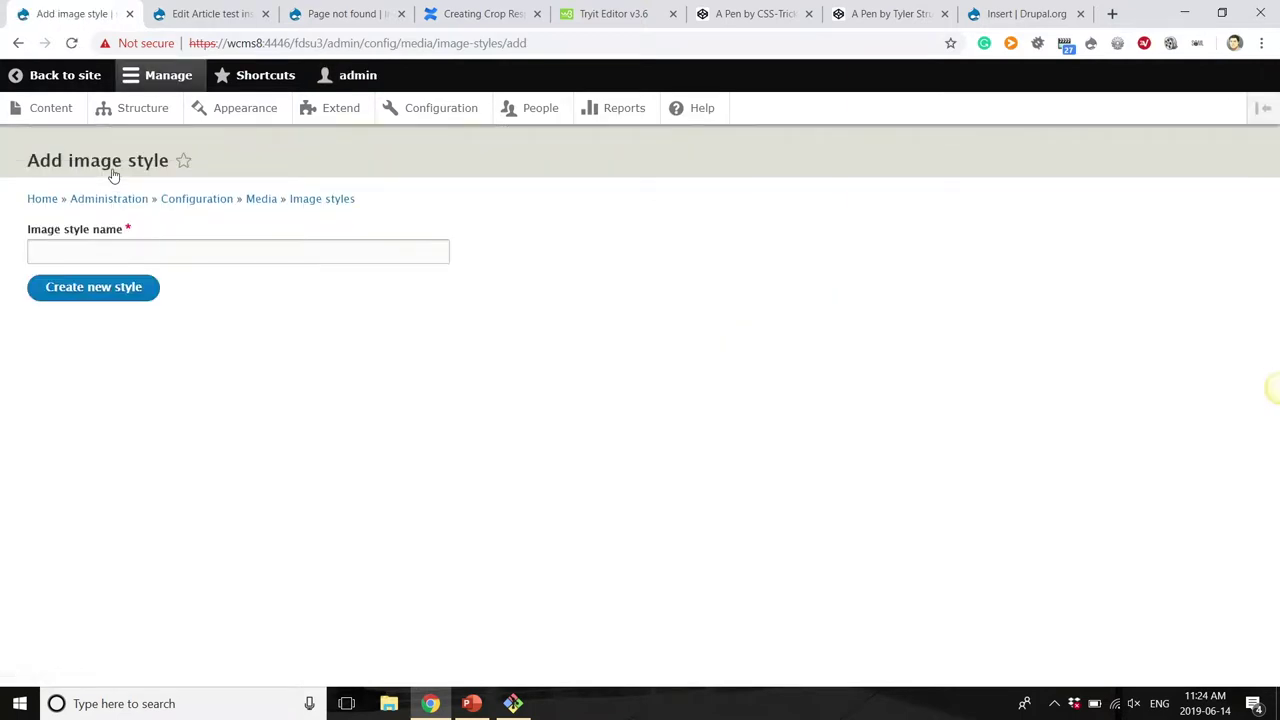
click(181, 256)
text(test)
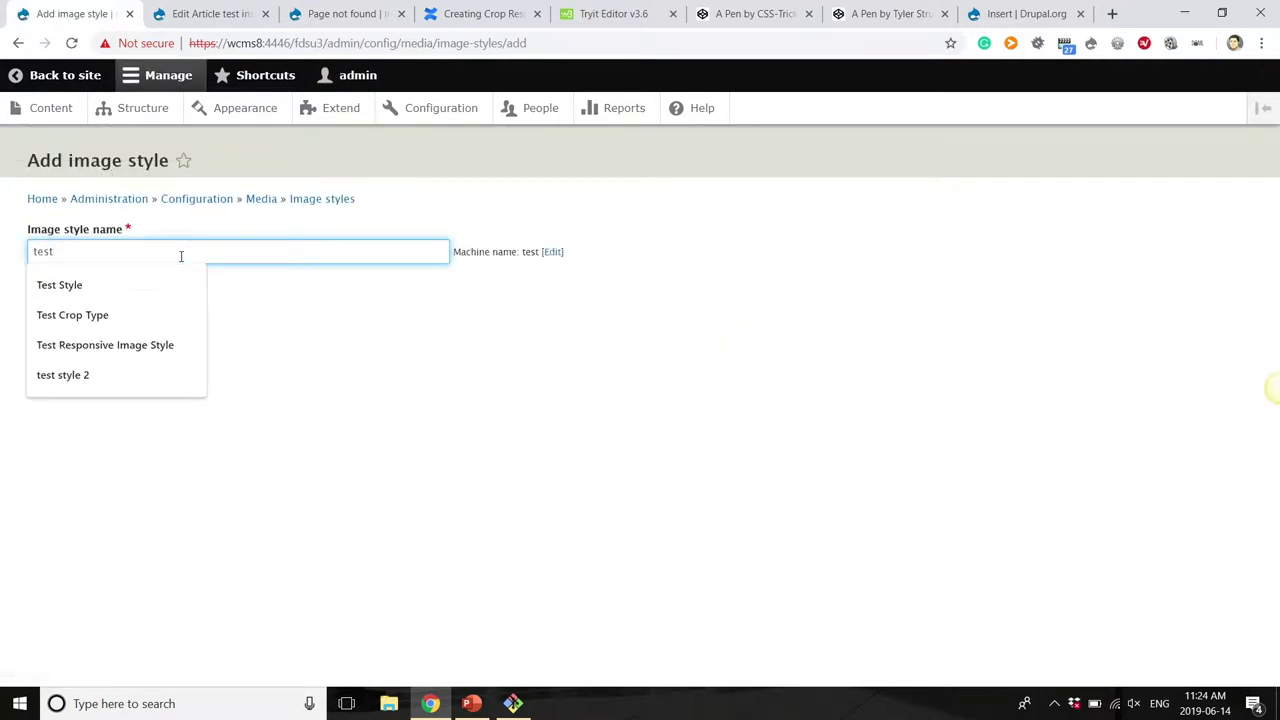
key(Down)
key(Return)
click(94, 288)
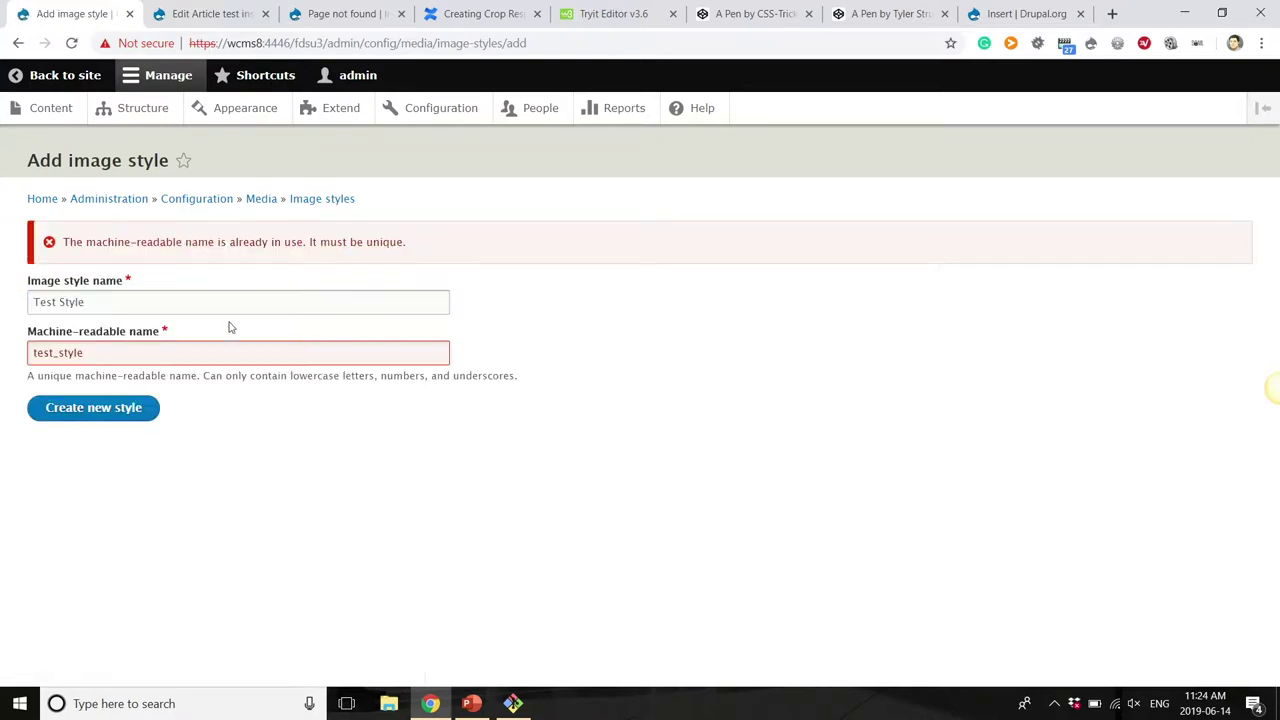
Name the image style "Test Style 3" with the machine name test_style_3 and create it.
click(219, 302)
text(2)
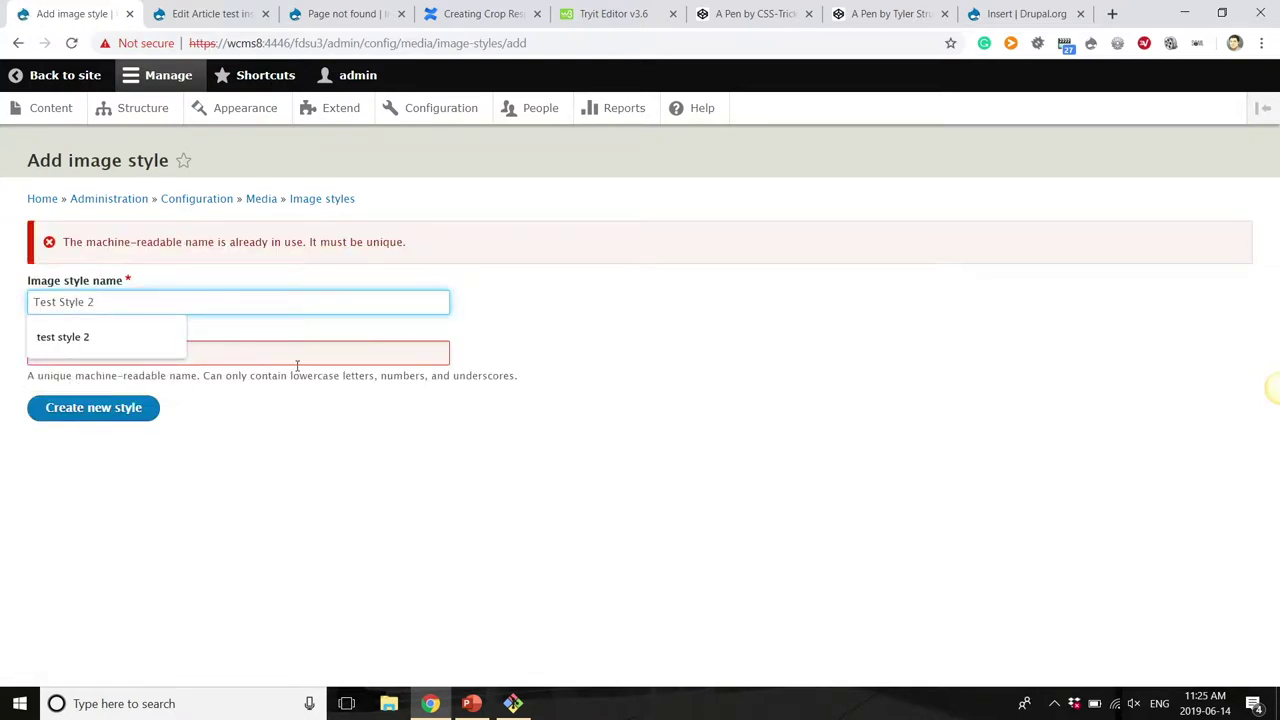
click(280, 354)
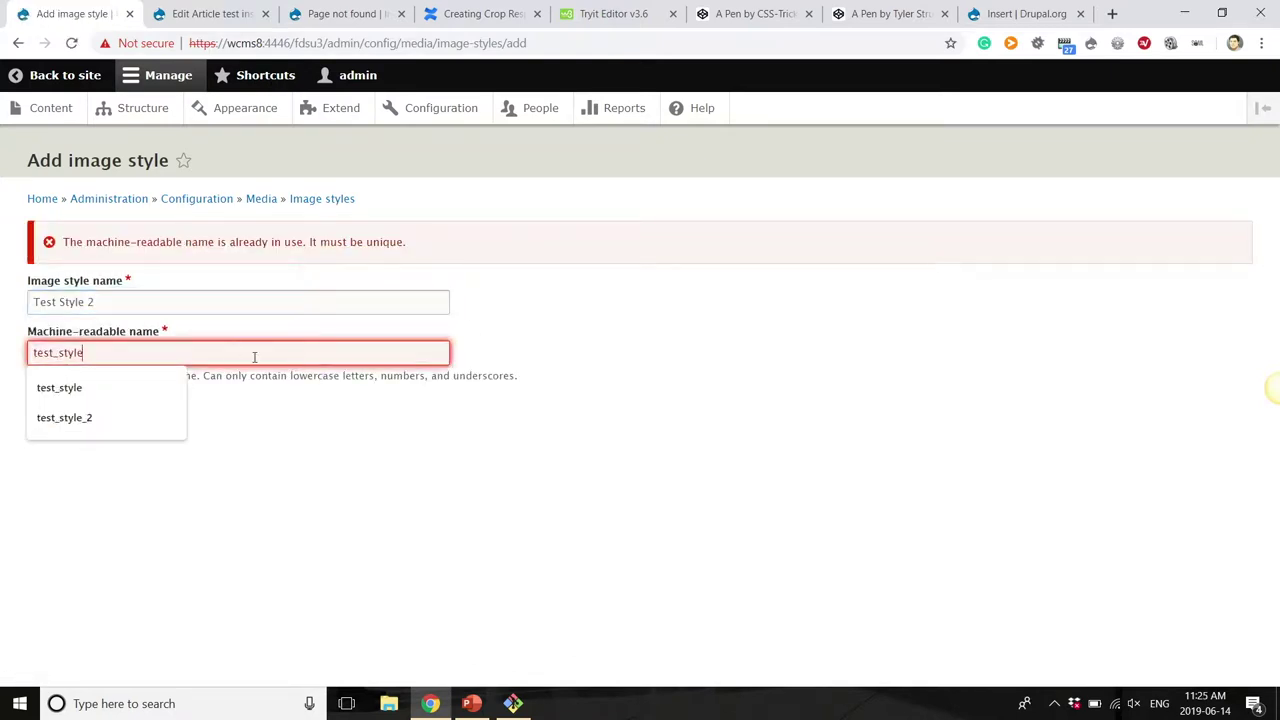
click(174, 303)
key(BackSpace)
text(3)
click(192, 352)
text(_3)
click(146, 408)
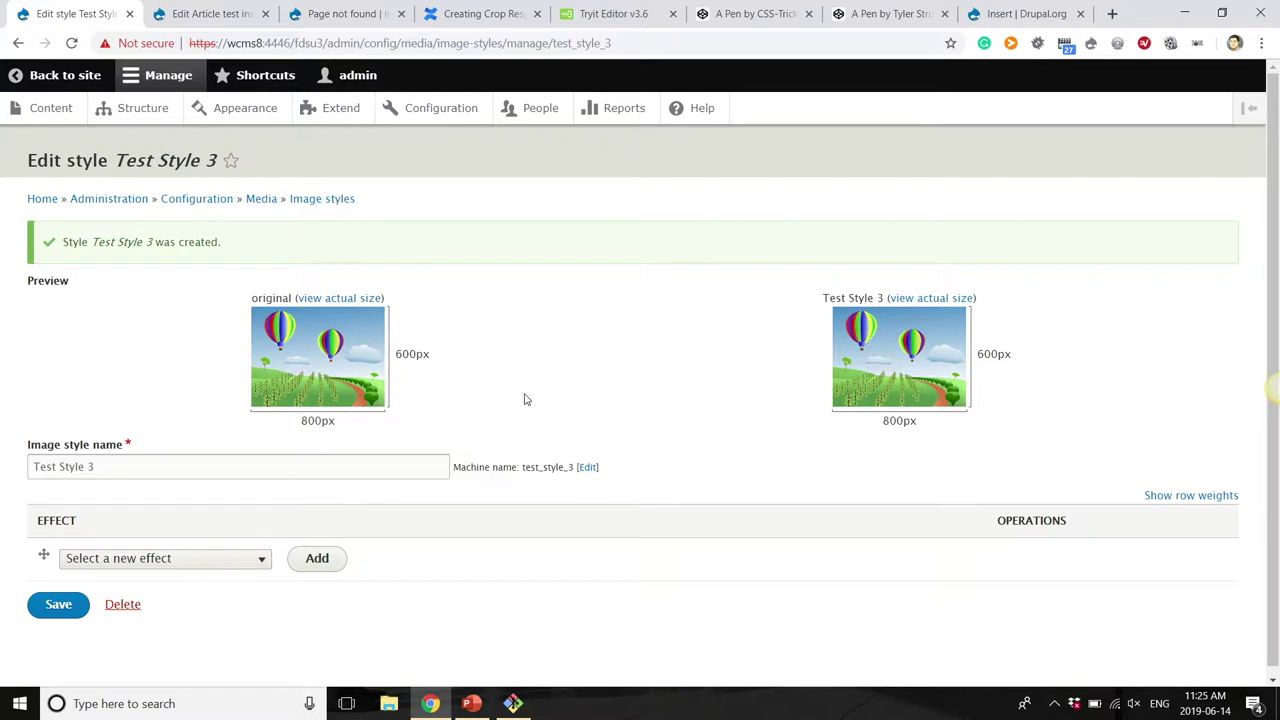
Examine the list of effects available for the Test Style 3 image style.
click(220, 569)
scroll(209, 502, down, 1)
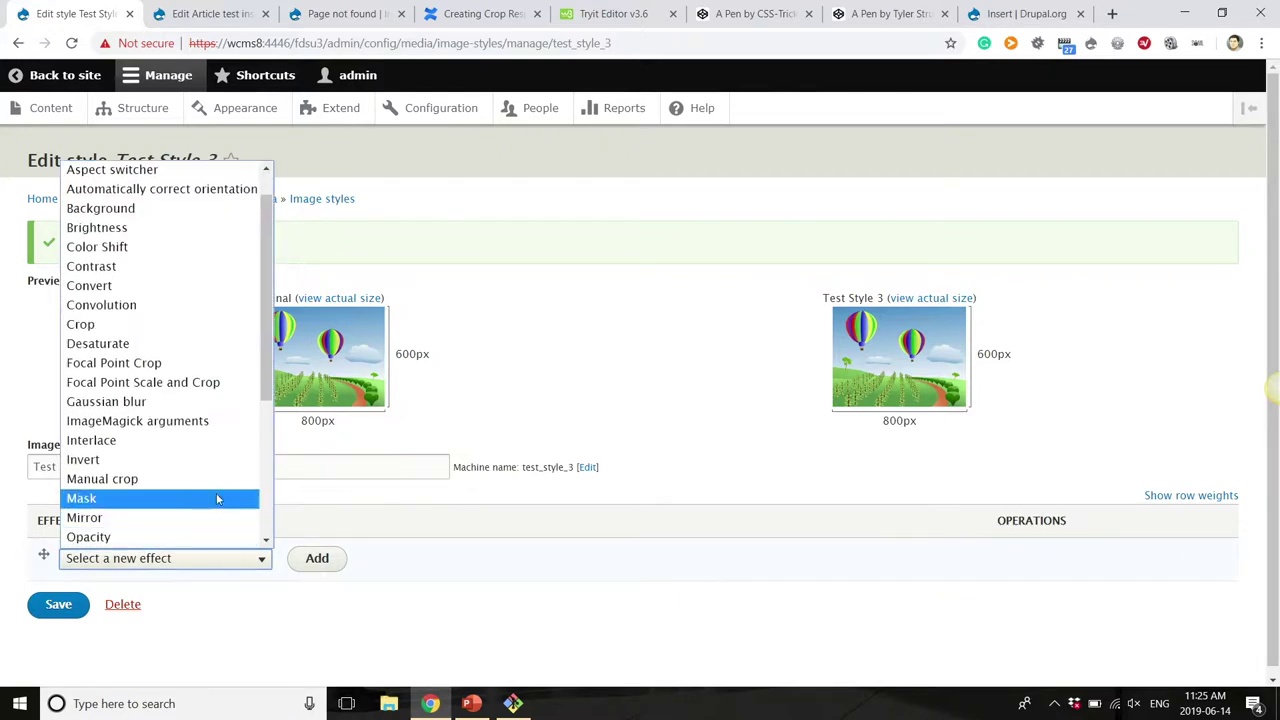
scroll(266, 180, up, 1)
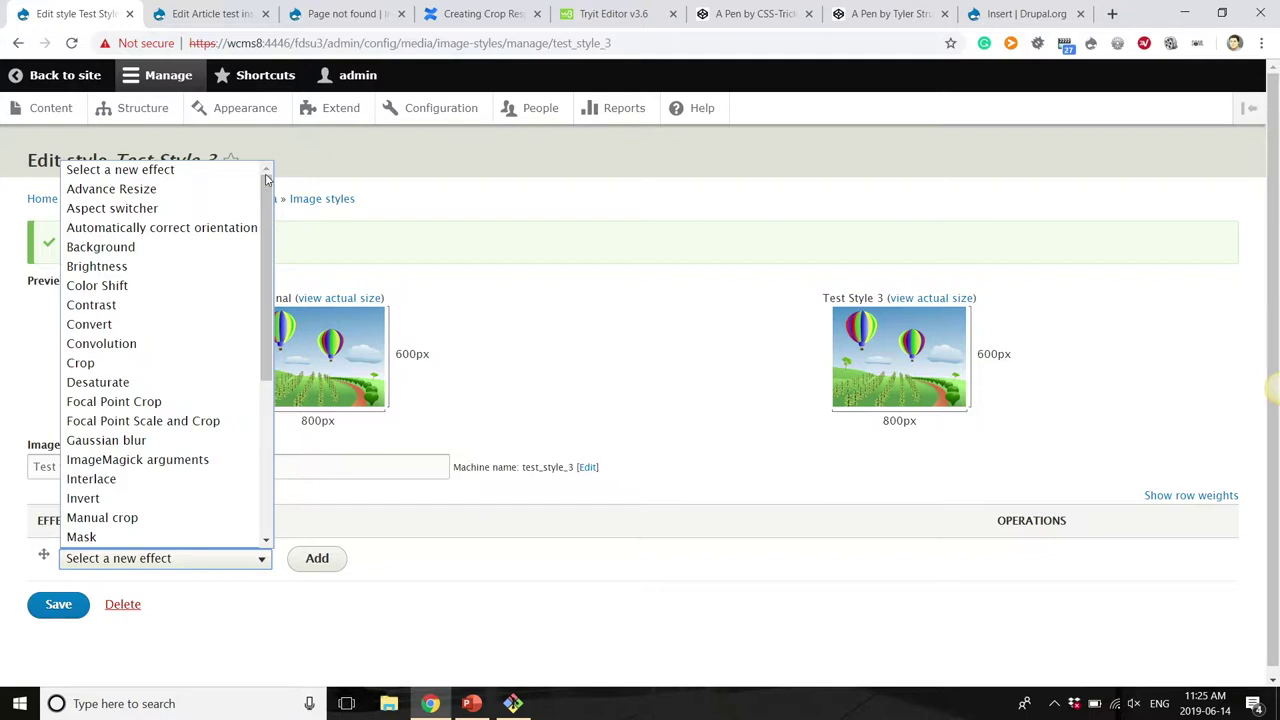
click(325, 42)
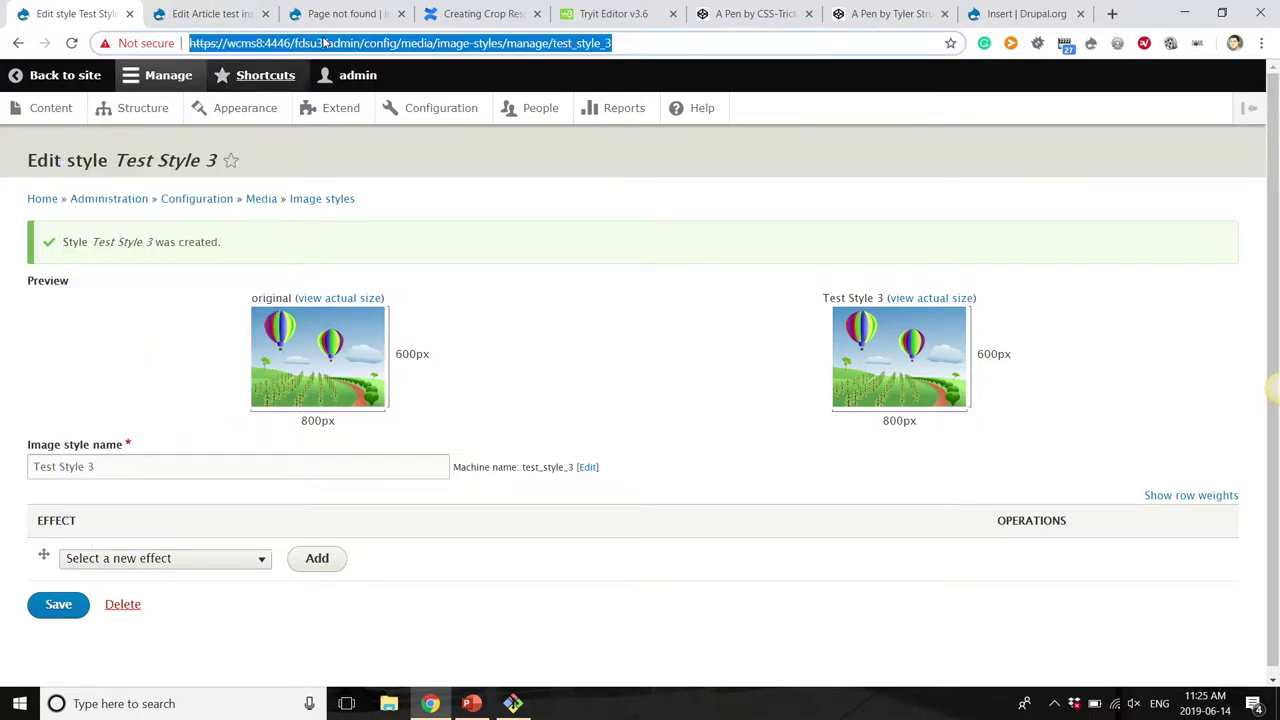
key(End)
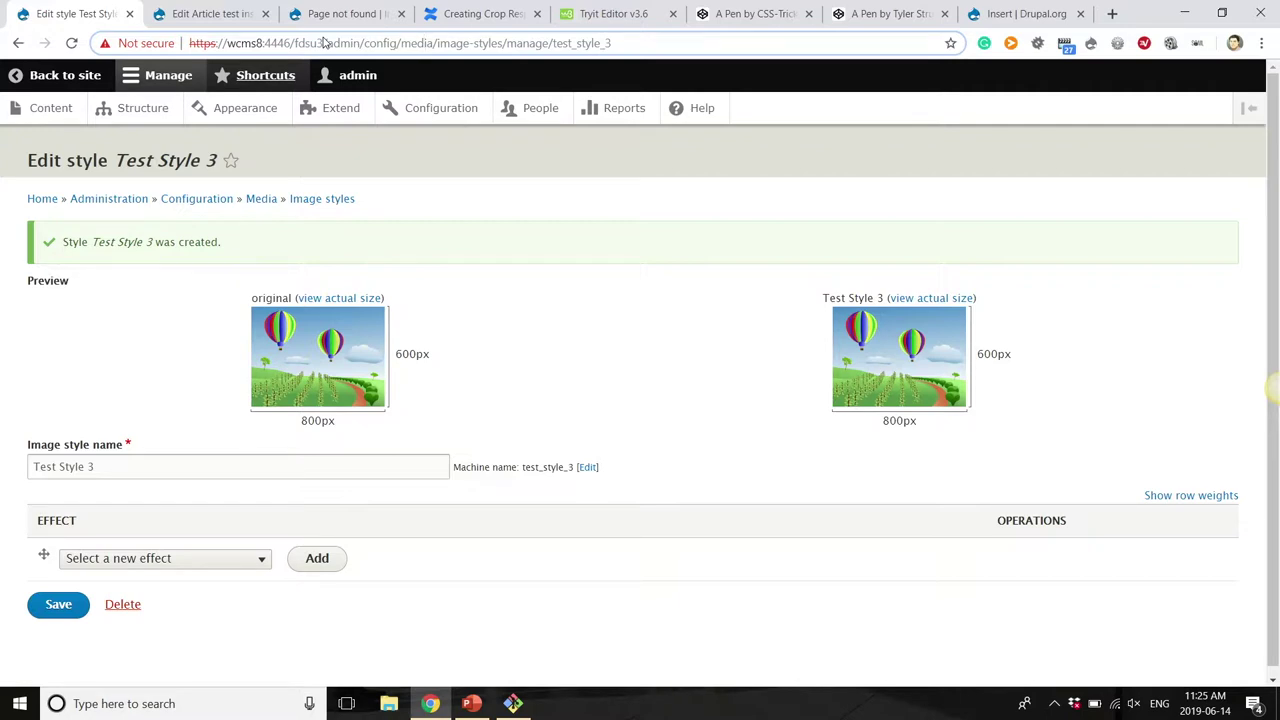
click(207, 575)
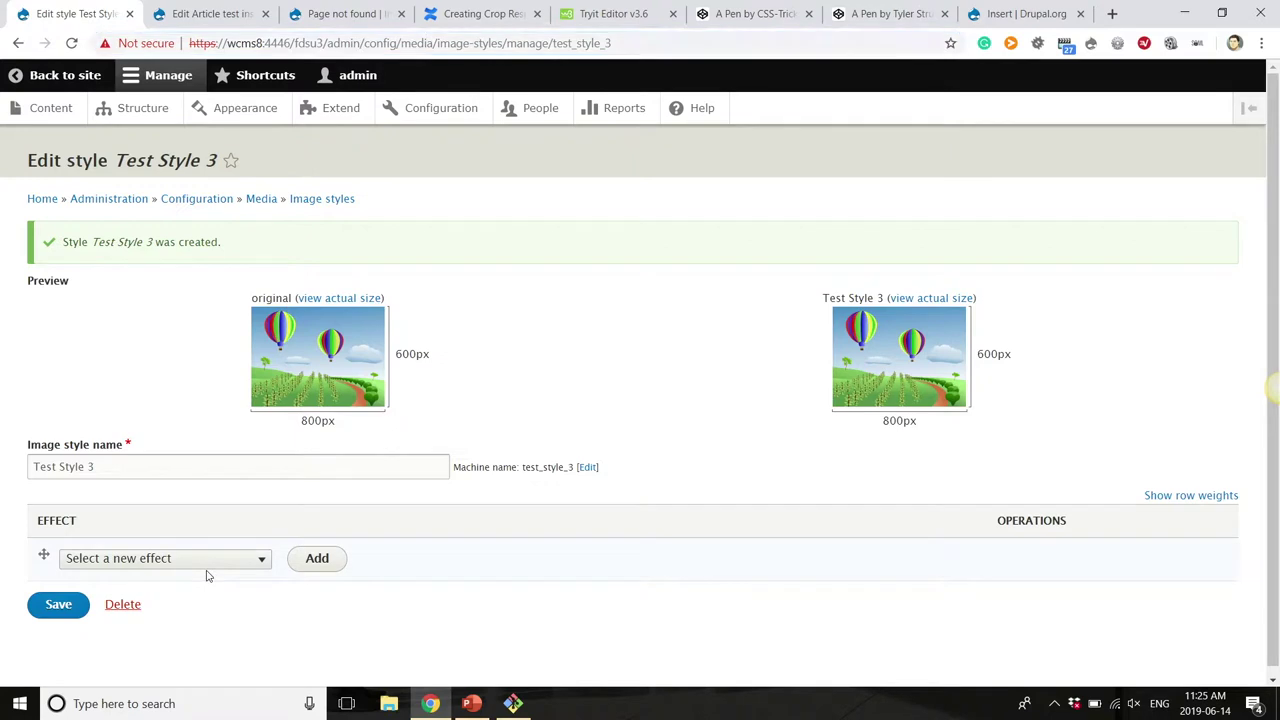
click(206, 566)
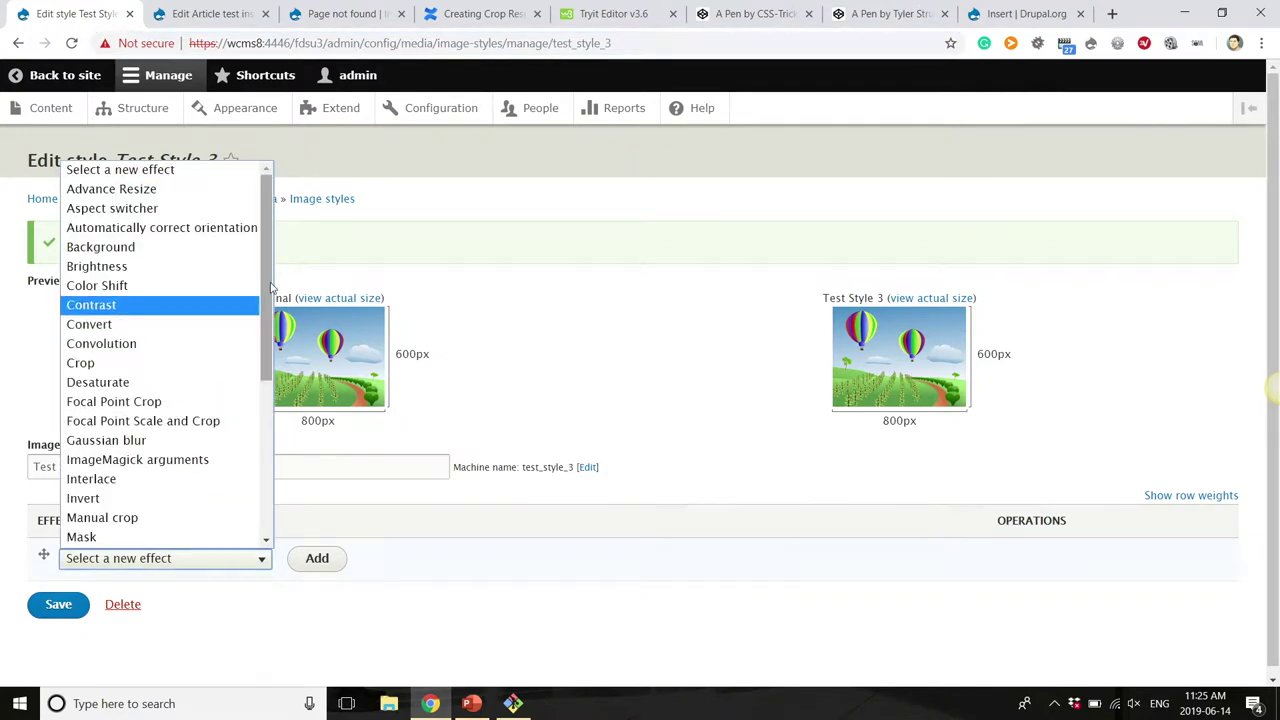
drag(270, 288, 296, 274)
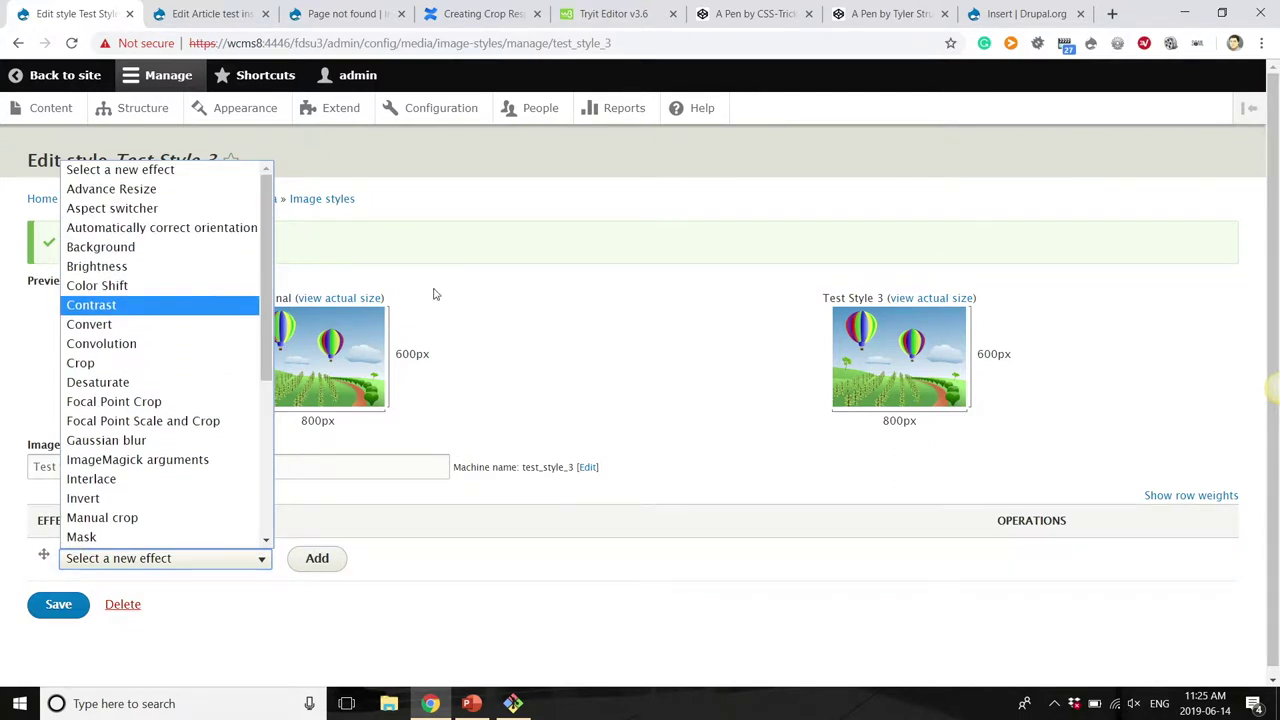
click(520, 288)
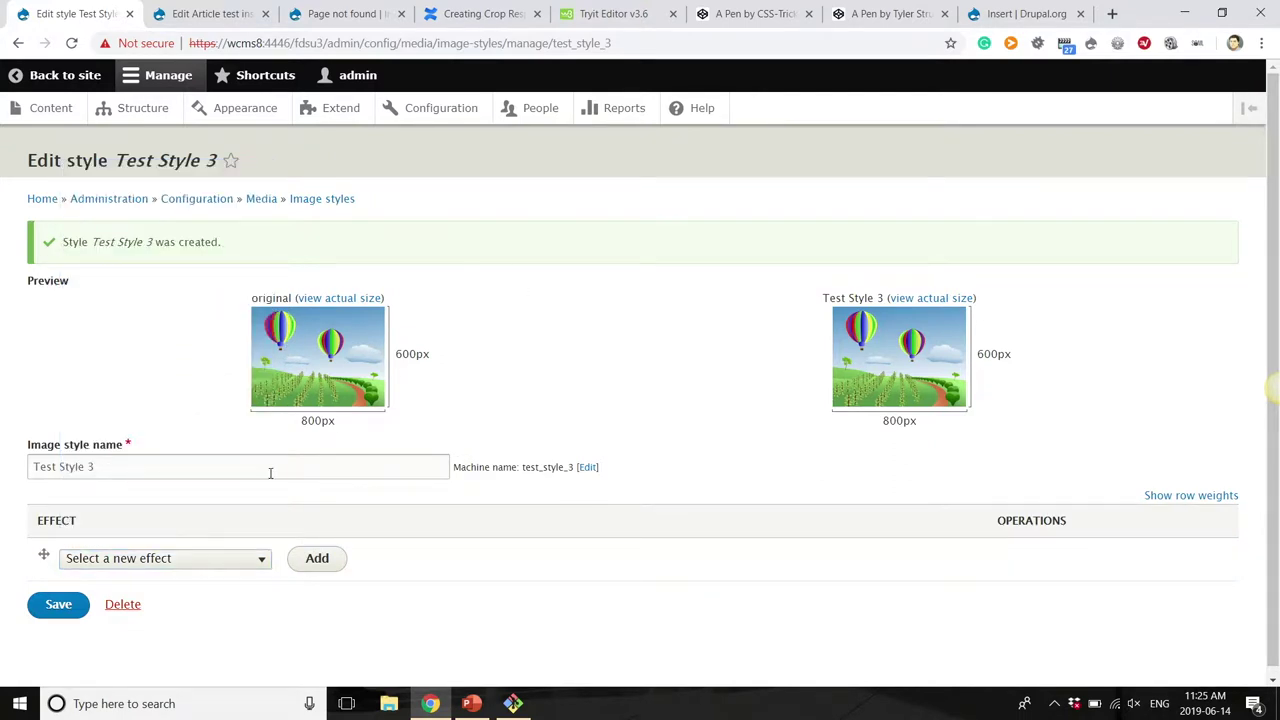
Add a Scale effect with a width of 200 pixels to the Test Style 3 image style.
click(220, 558)
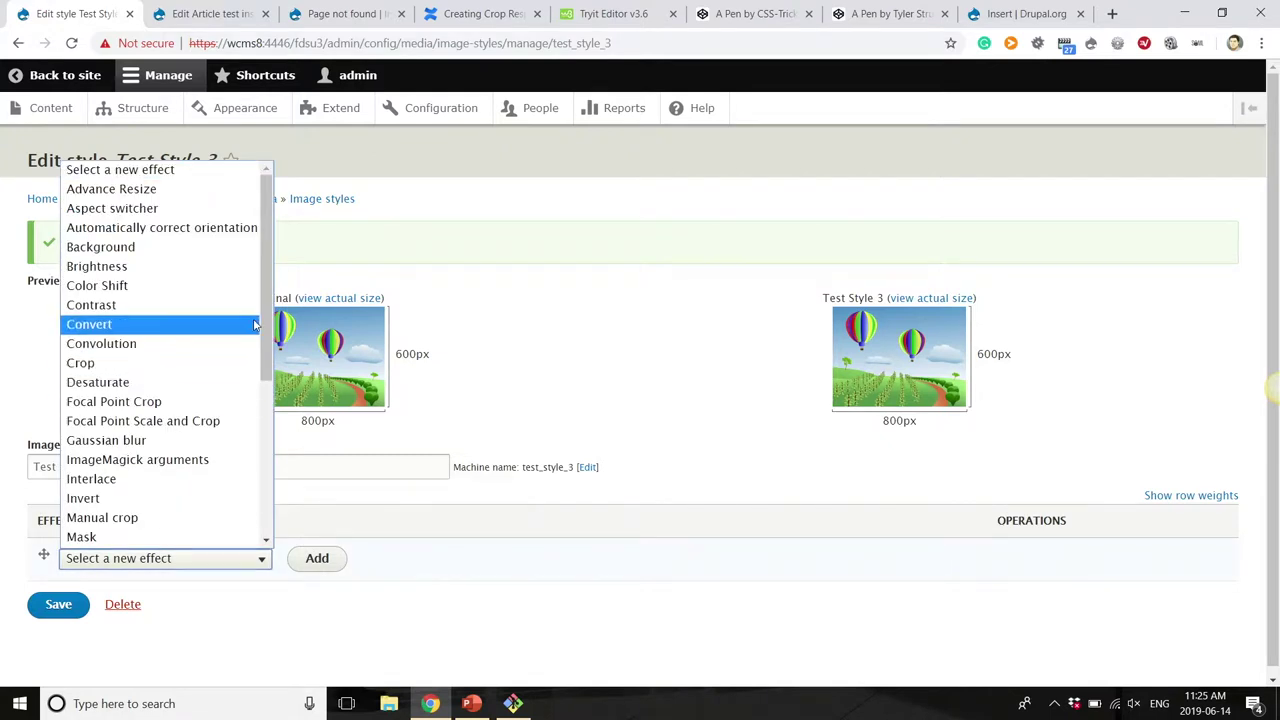
drag(270, 287, 268, 447)
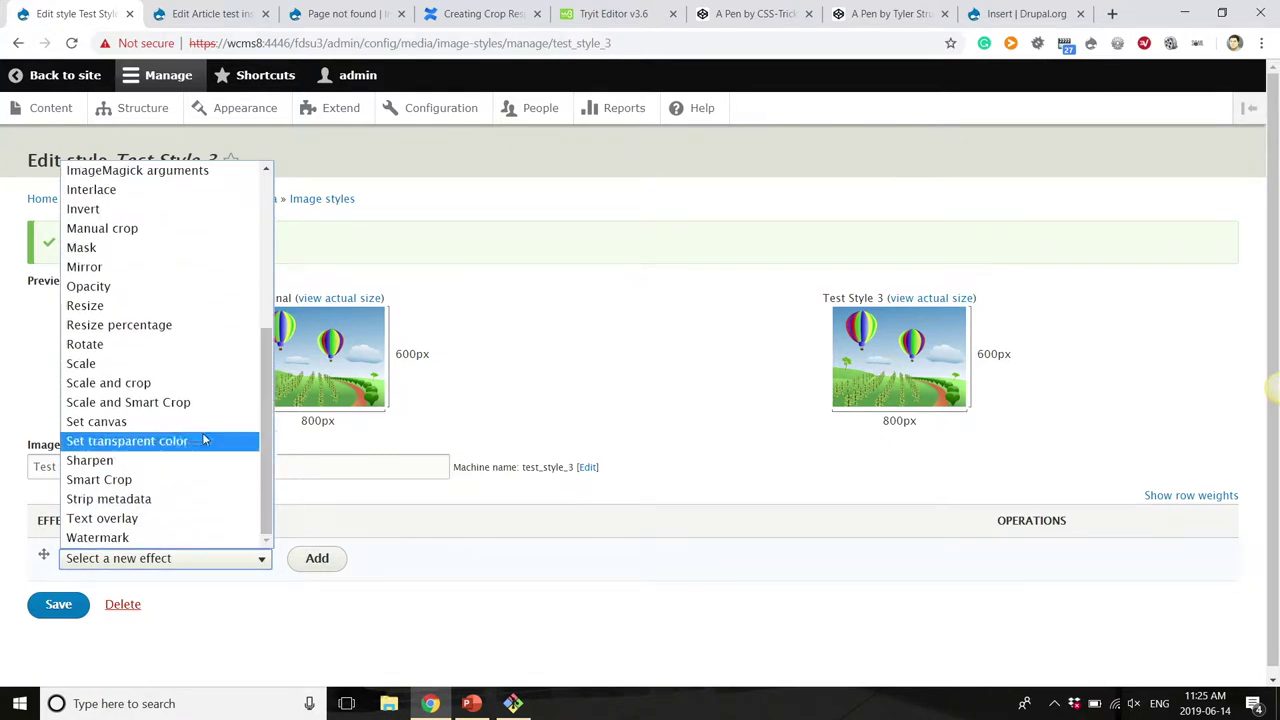
click(168, 372)
click(312, 570)
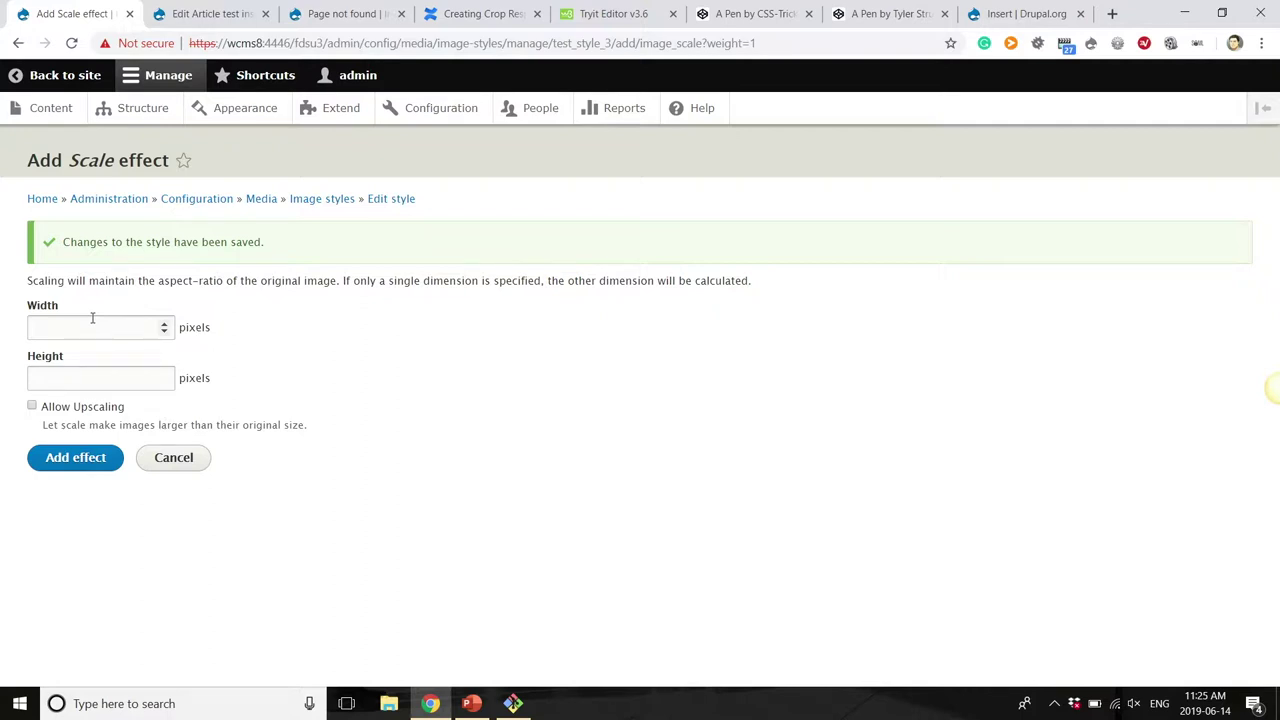
click(92, 323)
text(200)
click(82, 468)
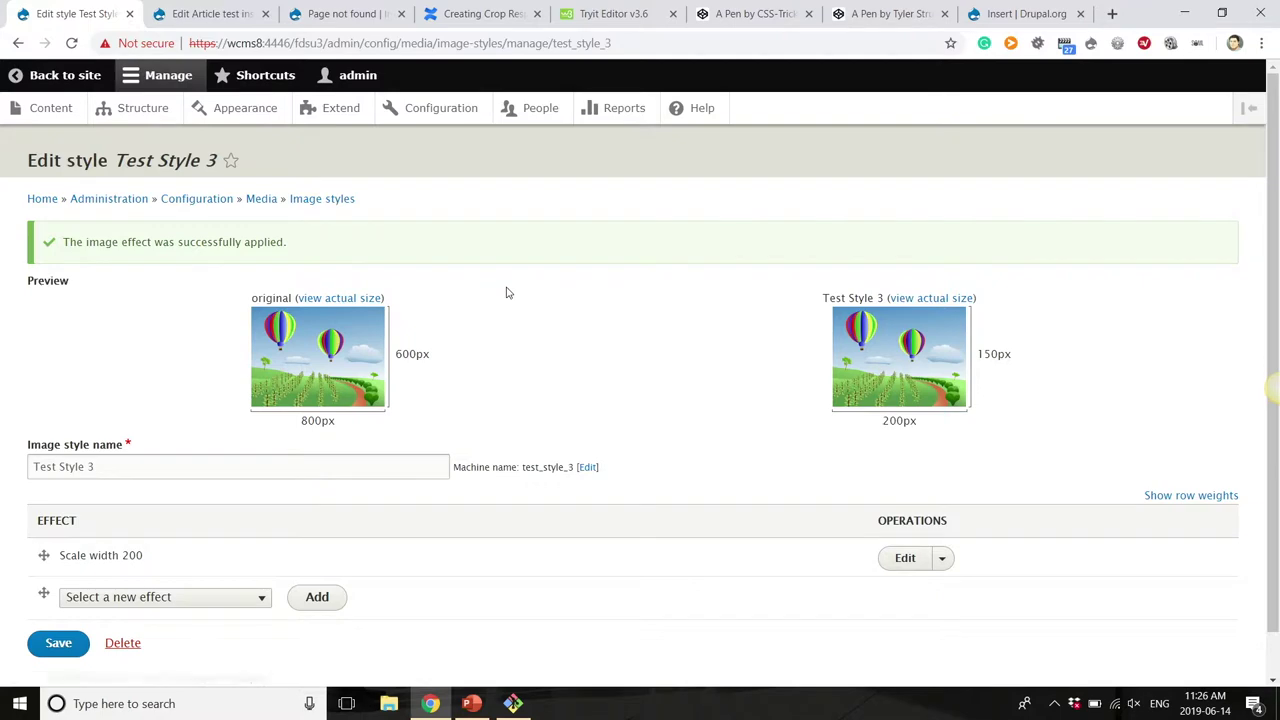
Switch to the PowerPoint presentation and advance to the "Advance Image Styles" slide.
click(472, 704)
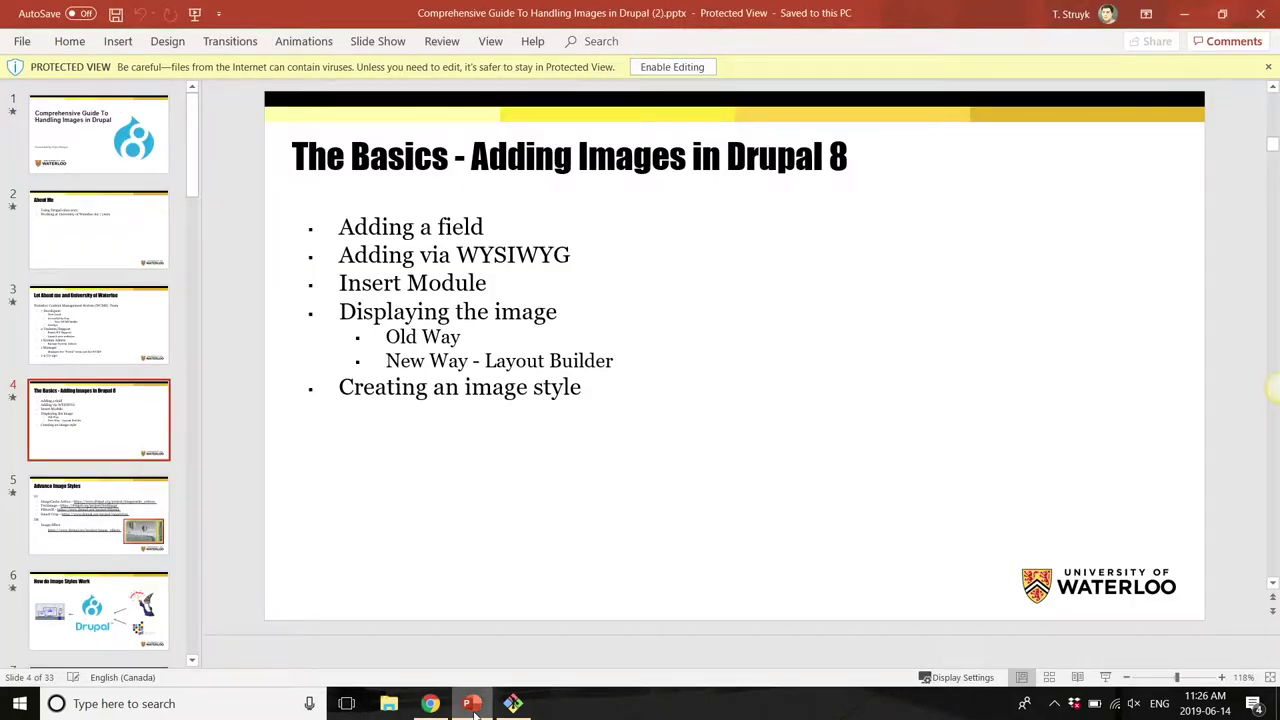
key(Down)
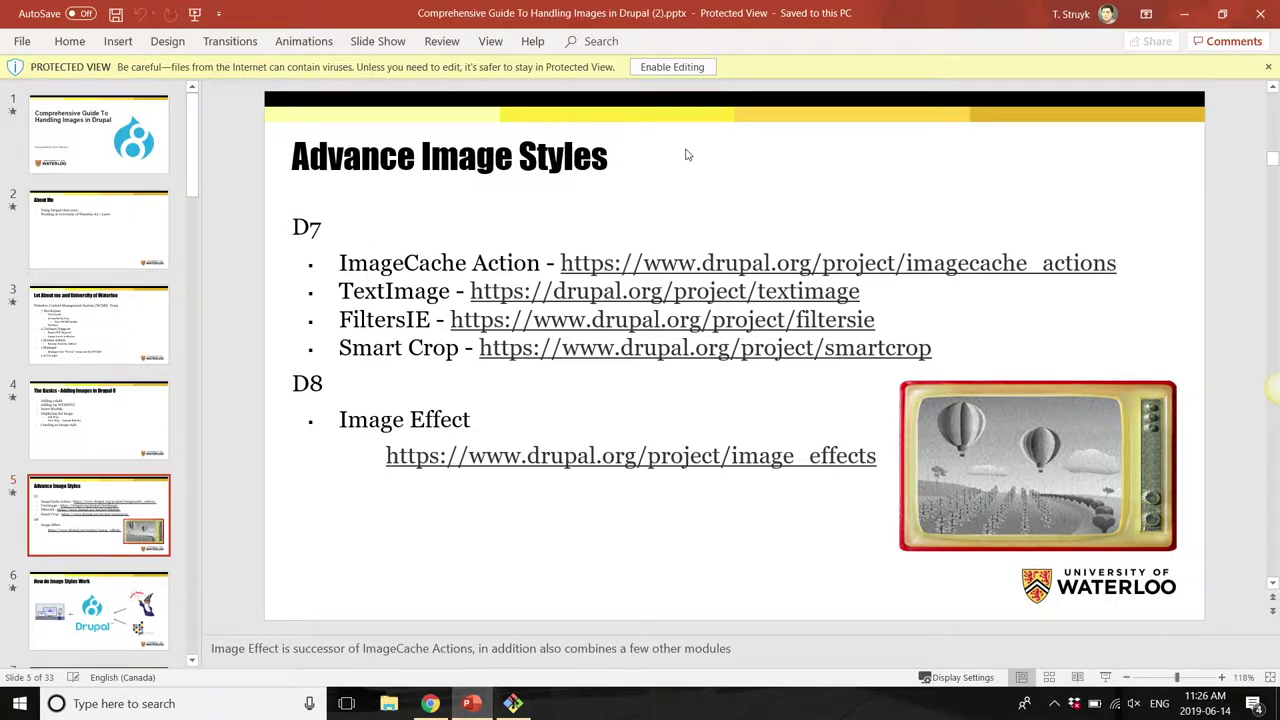
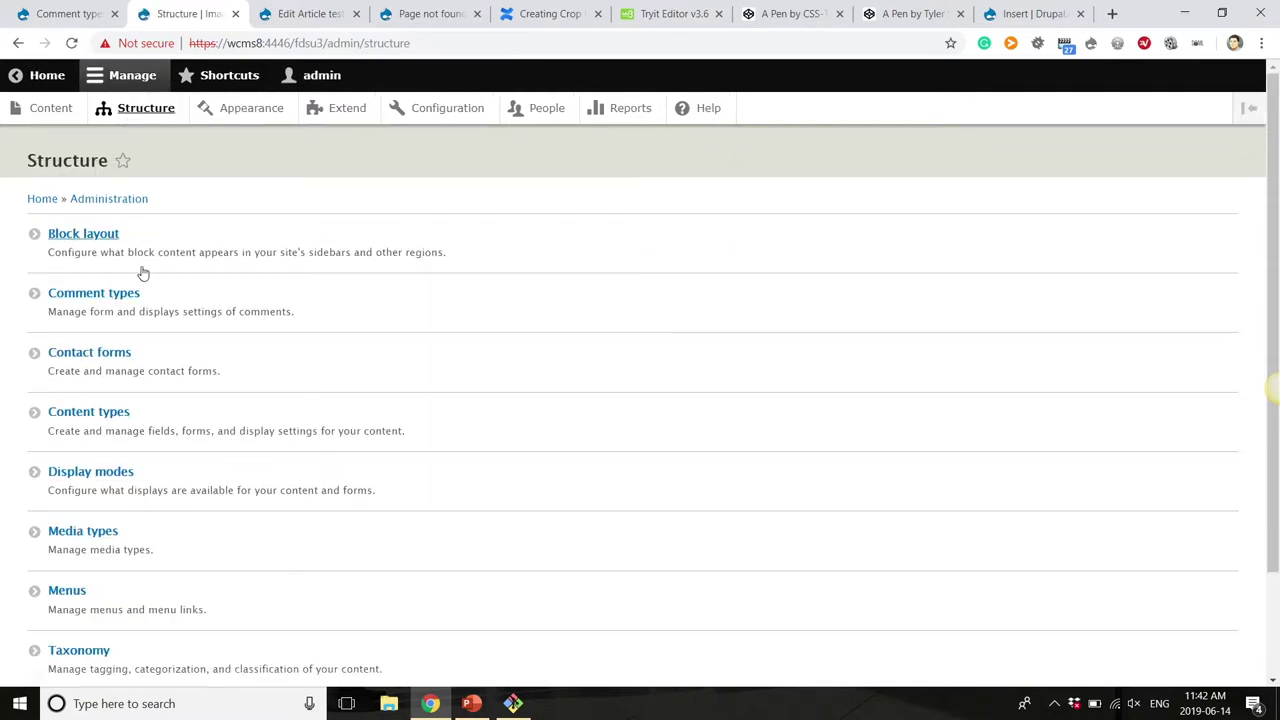
View the fields of the Basic page content type, and start creating a new Basic page.
click(96, 416)
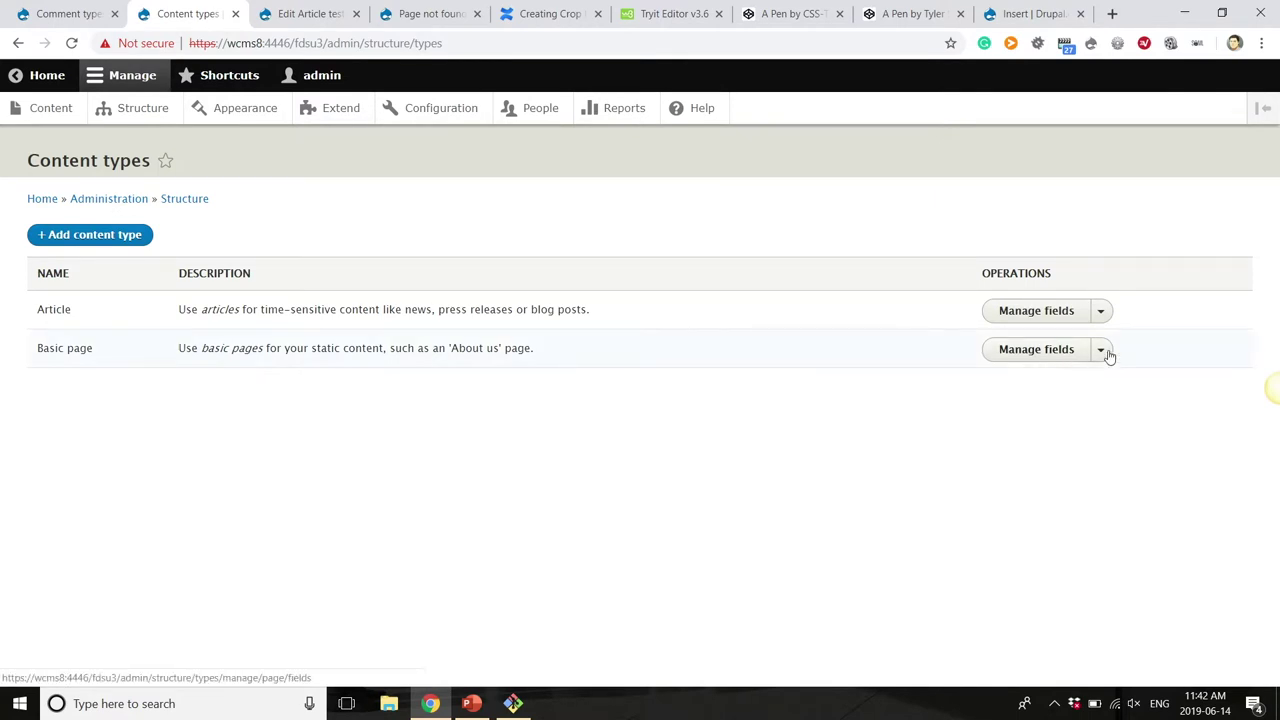
click(1050, 350)
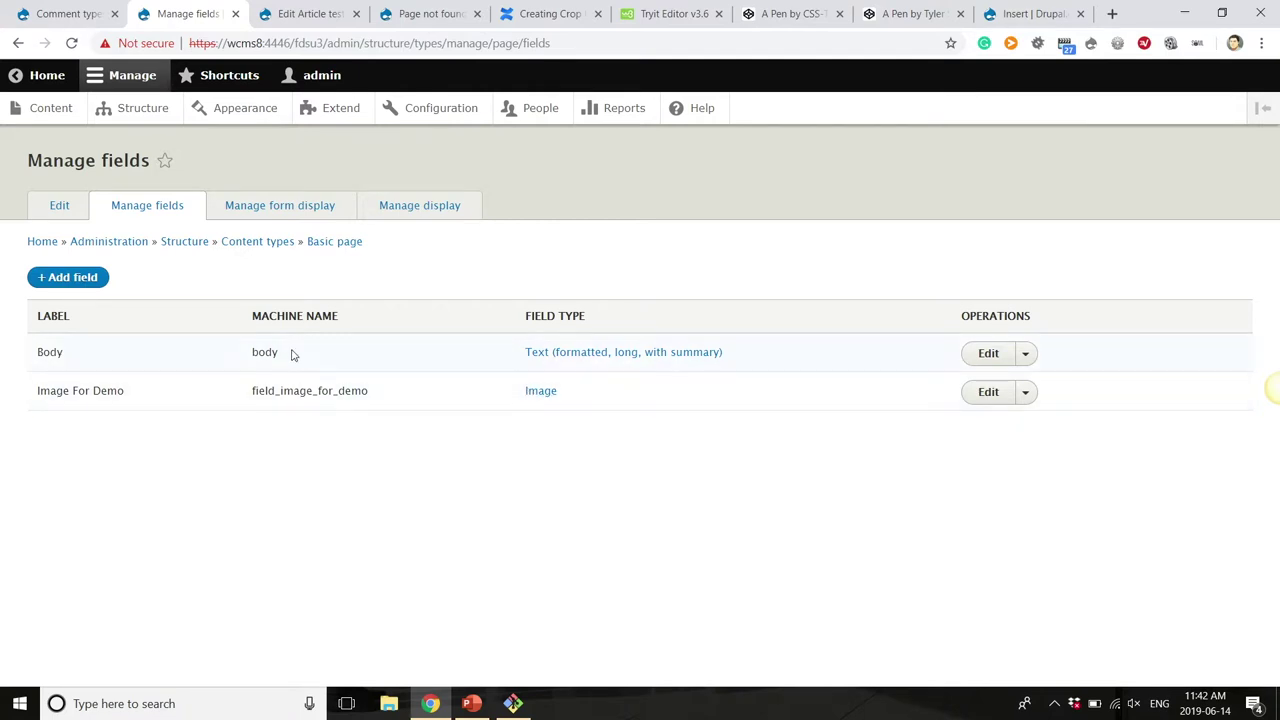
click(52, 107)
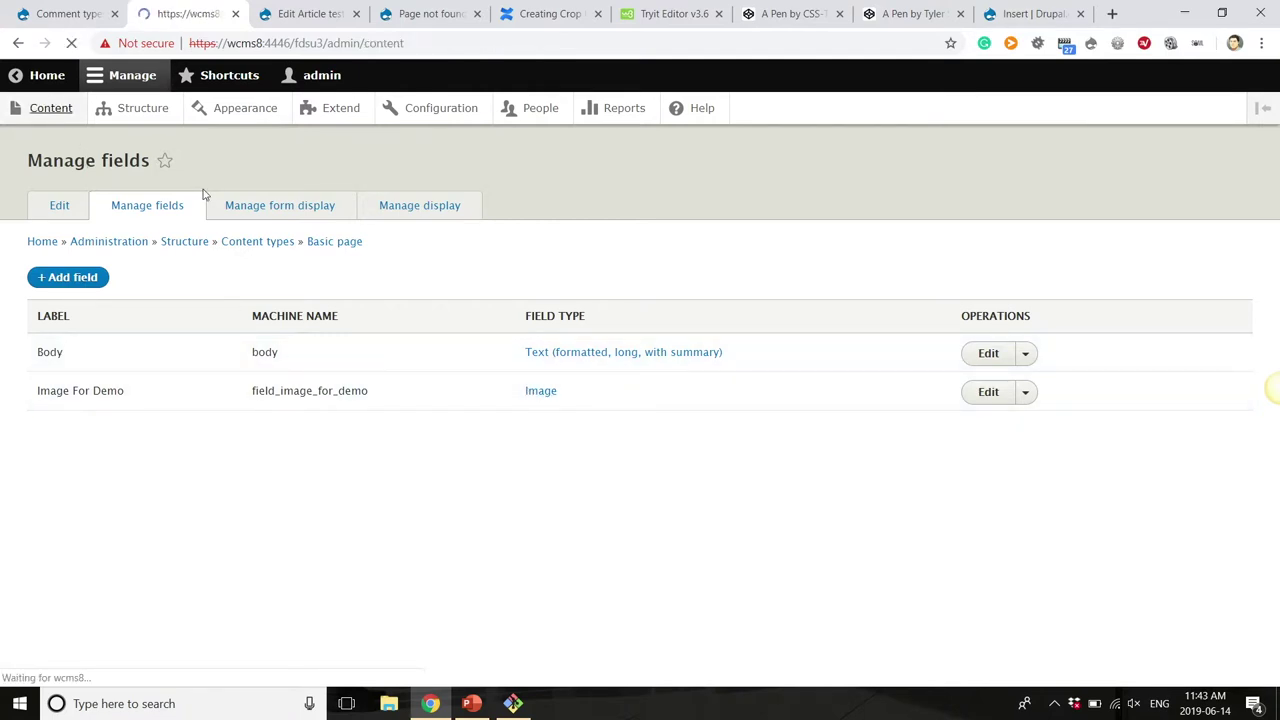
click(72, 270)
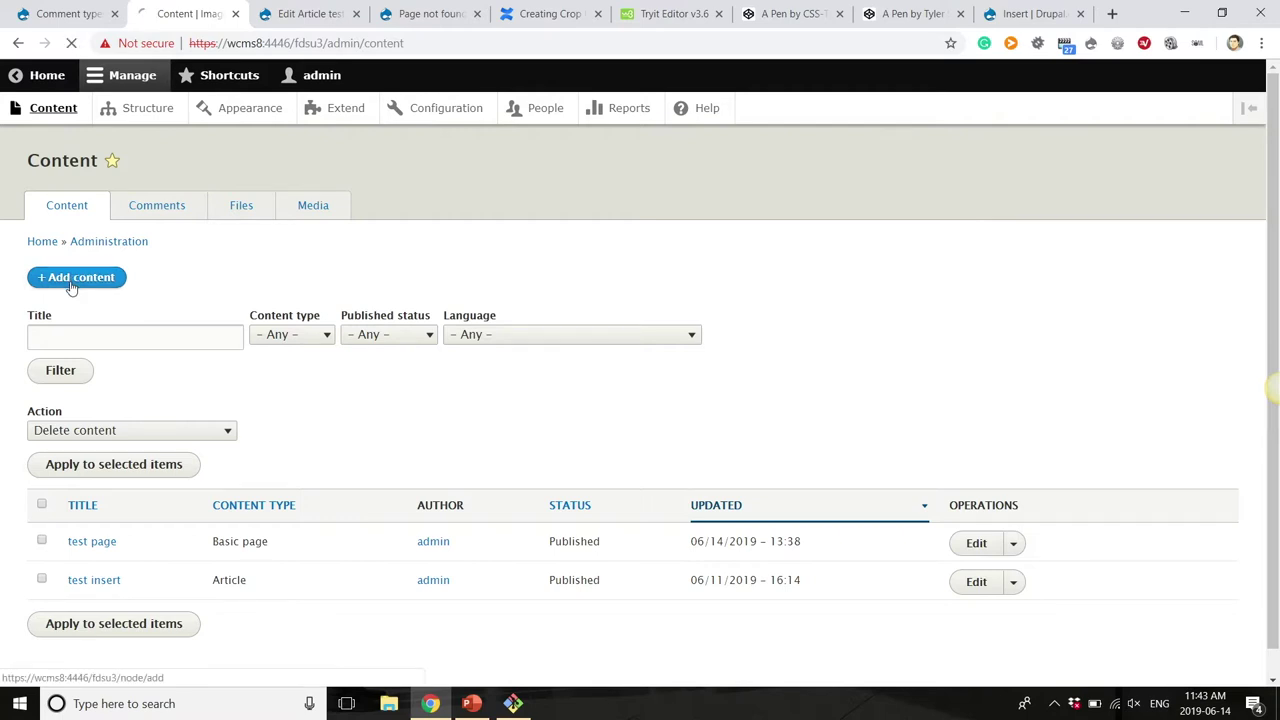
click(71, 299)
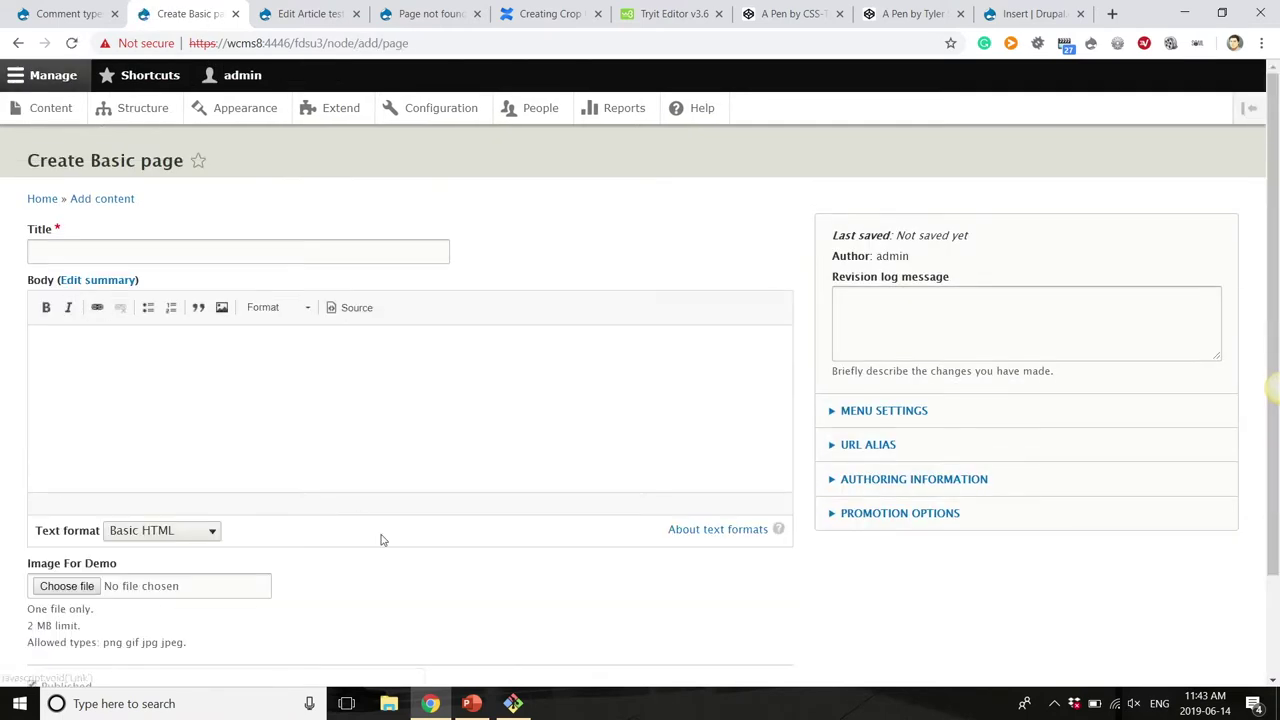
Upload the cartoon portrait JPG from the Downloads folder to the Image For Demo field.
click(66, 586)
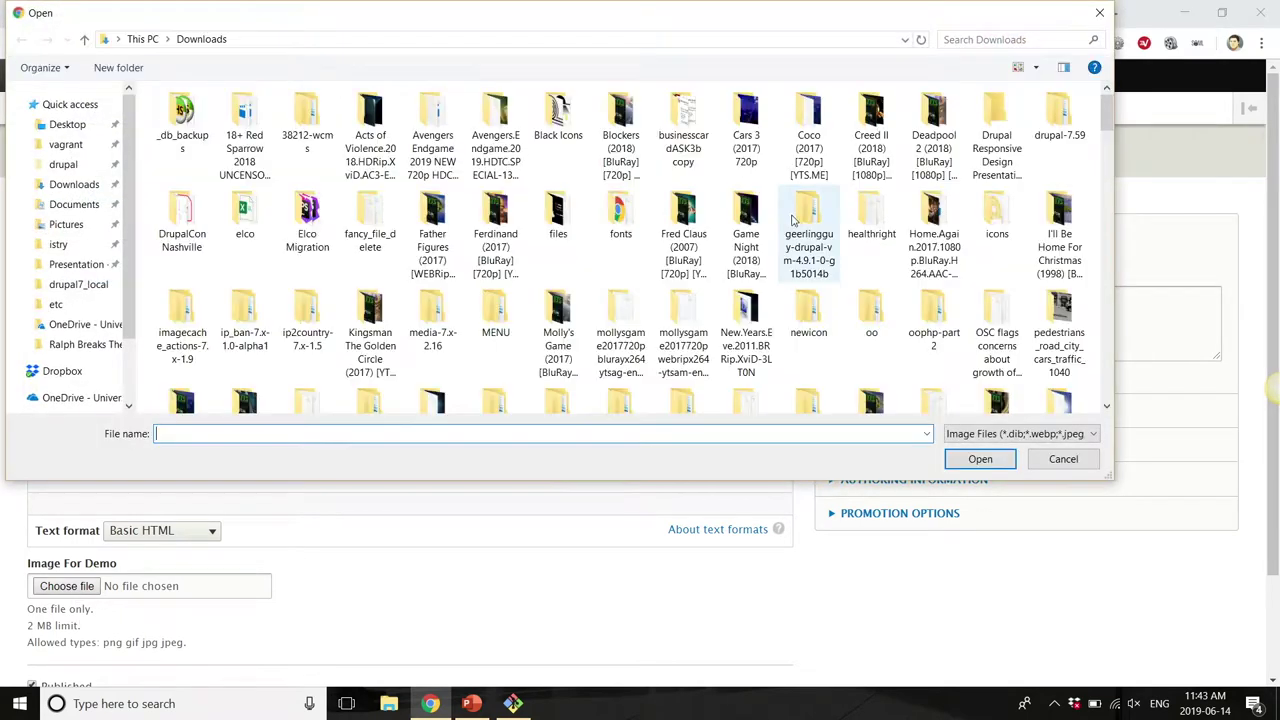
scroll(790, 230, down, 10)
scroll(788, 232, up, 3)
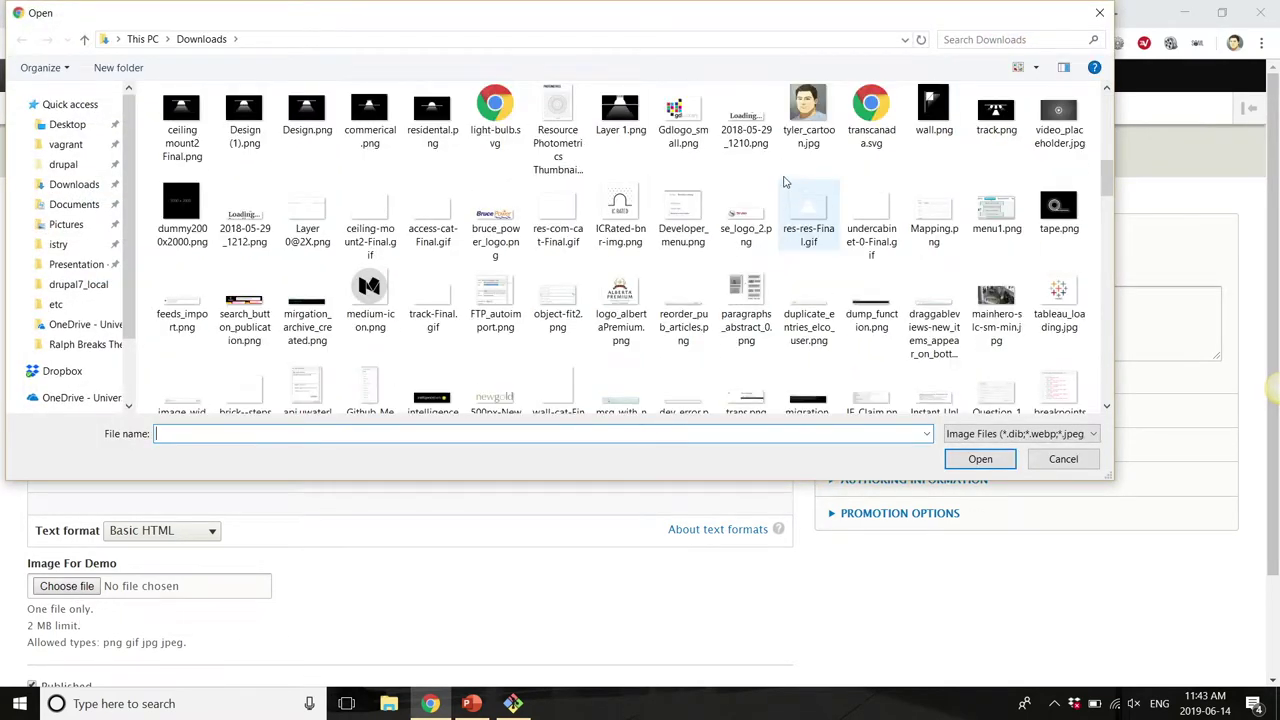
double_click(808, 115)
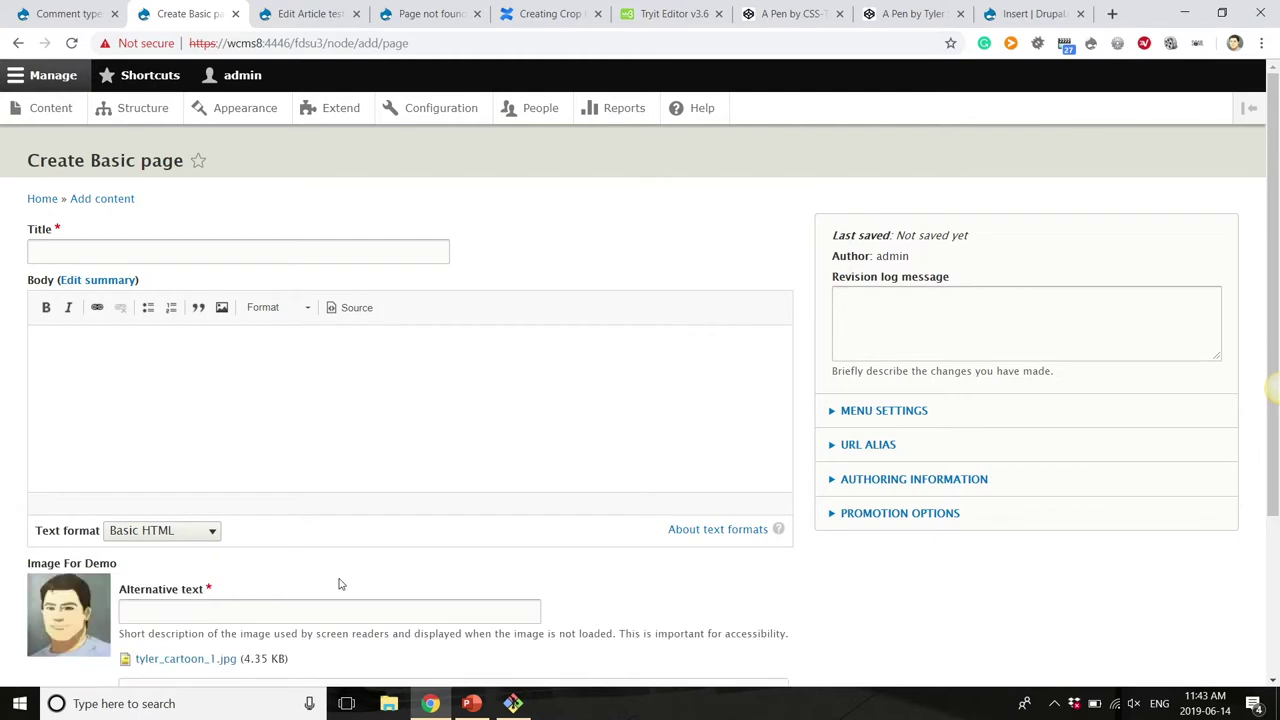
Crop the uploaded portrait with Test Crop Type, shrinking the crop area and positioning it over the eyes.
scroll(338, 585, down, 2)
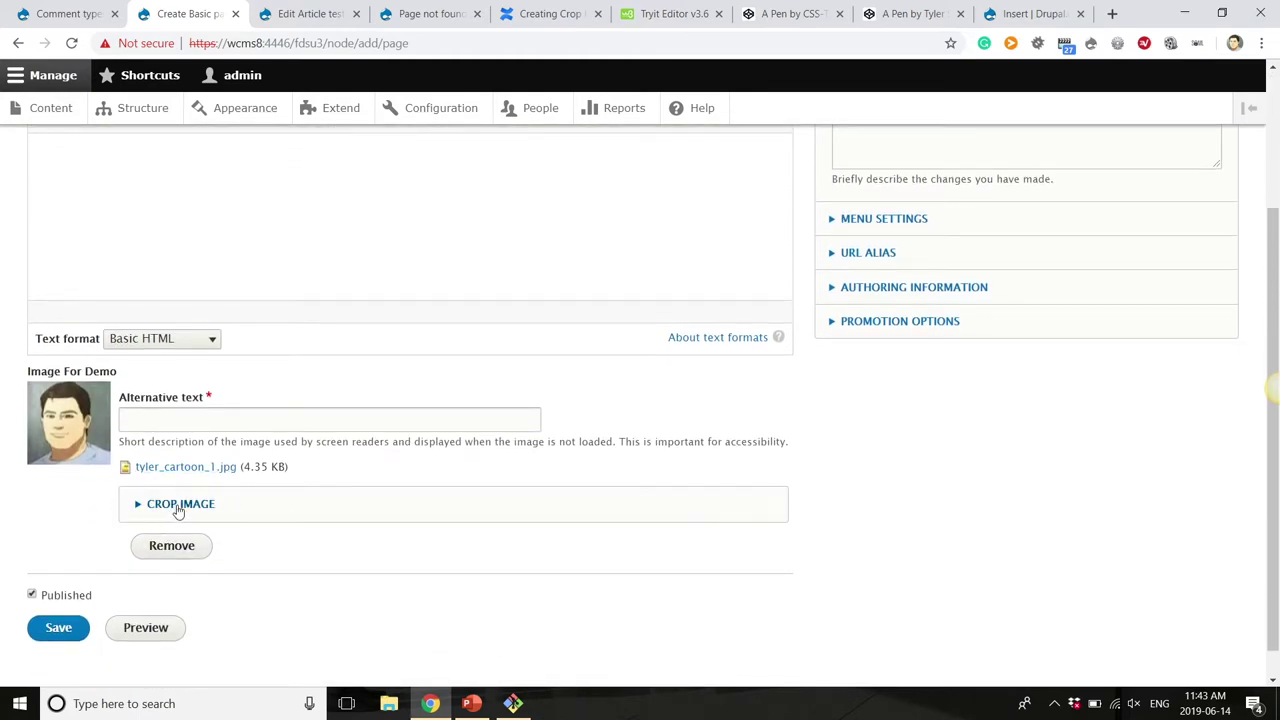
click(178, 507)
scroll(223, 580, down, 3)
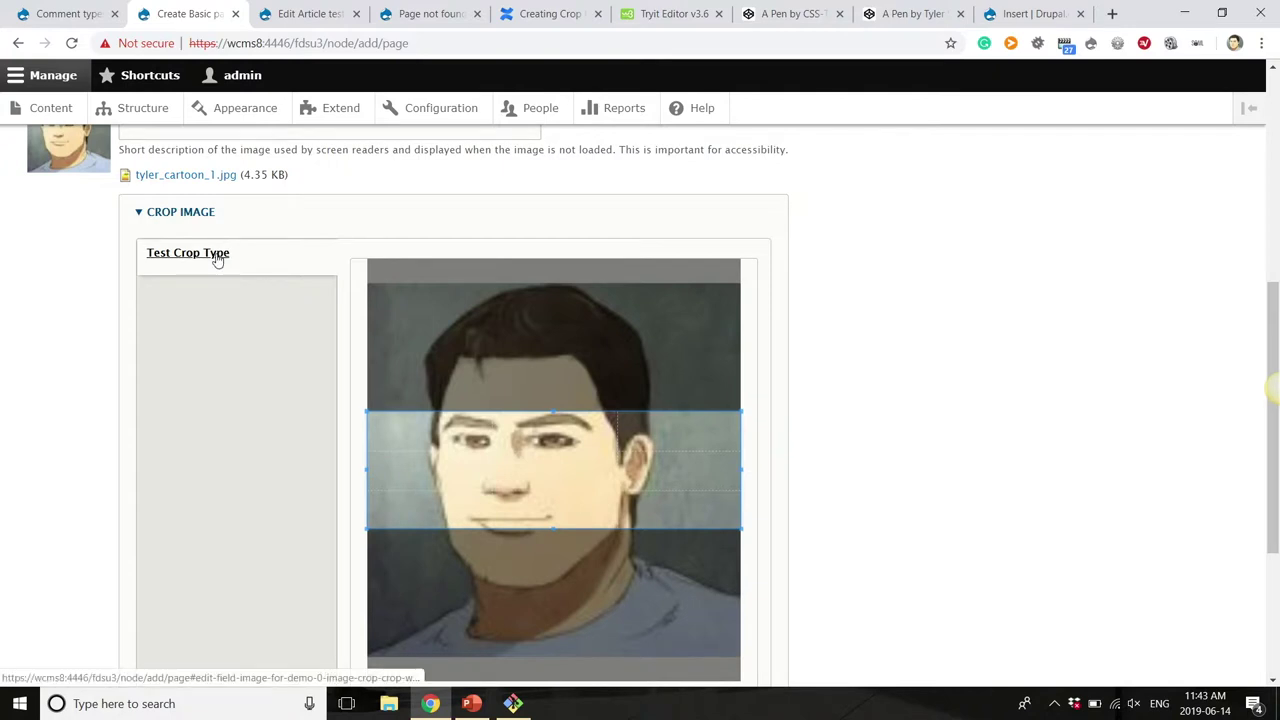
drag(367, 528, 546, 454)
drag(641, 435, 558, 441)
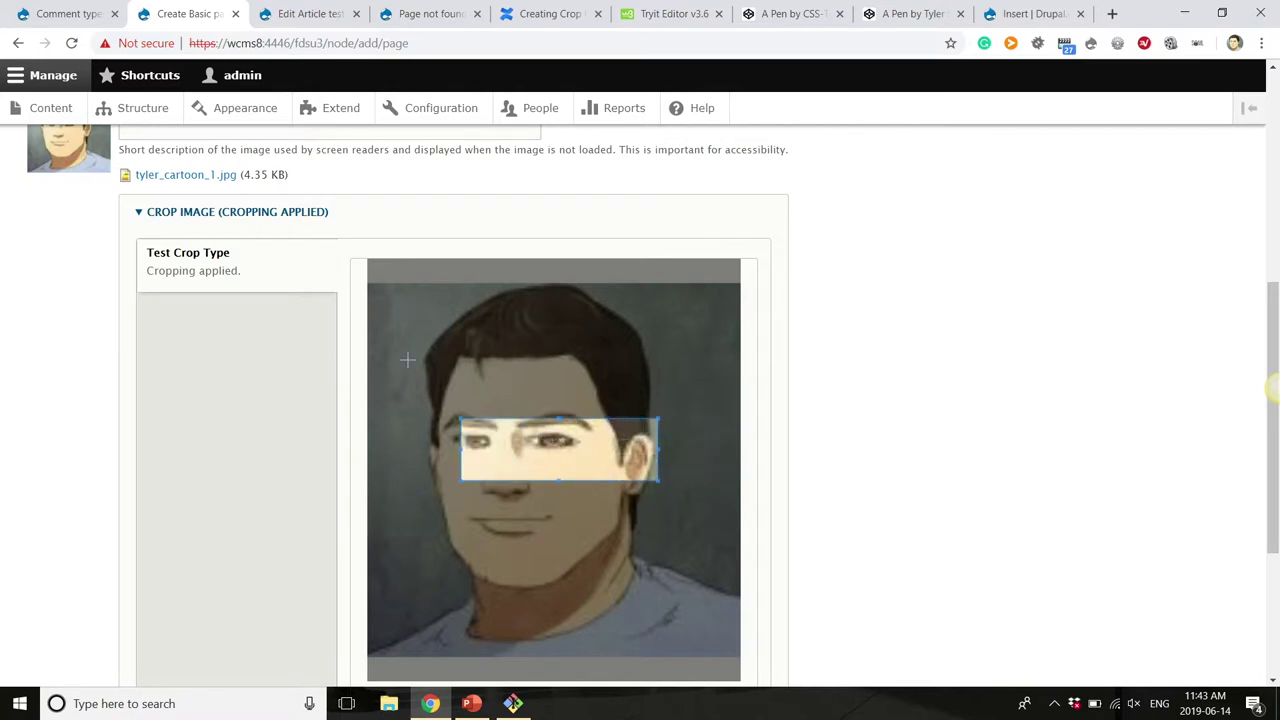
scroll(113, 351, down, 1)
scroll(113, 351, up, 1)
scroll(162, 310, up, 3)
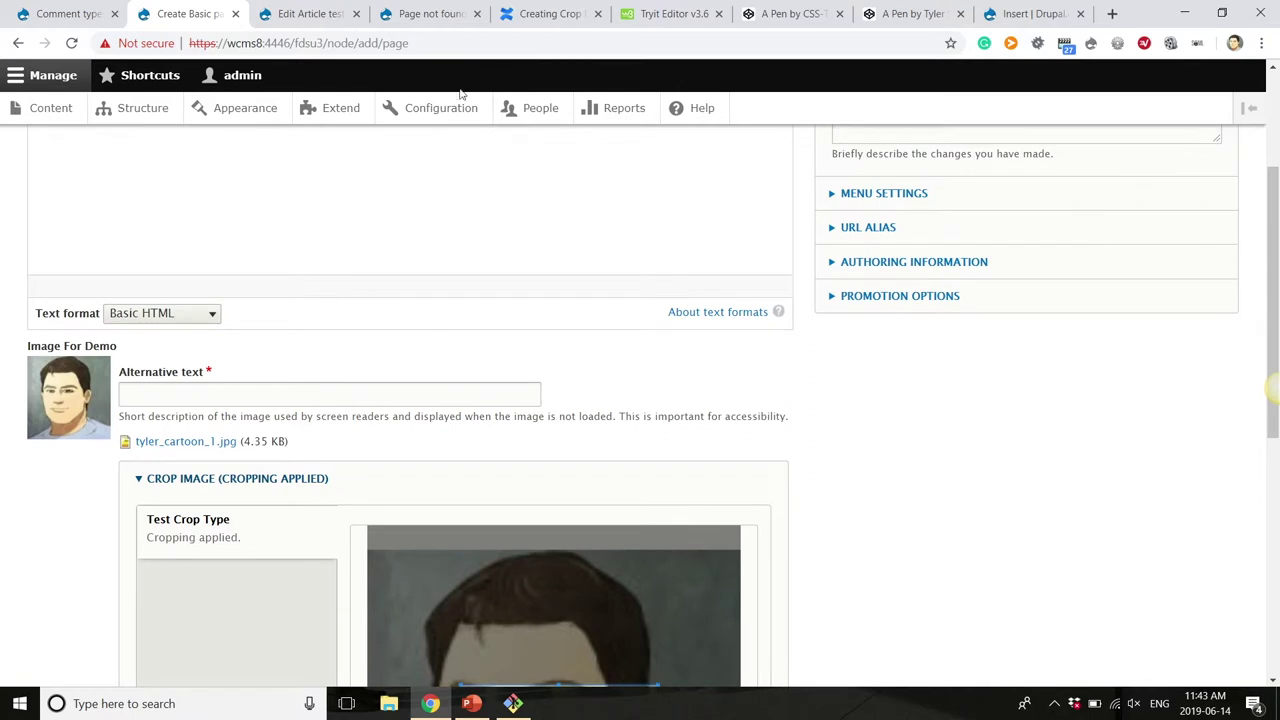
Open the crop types in the media configuration and start a new crop type named "Wide".
click(450, 104)
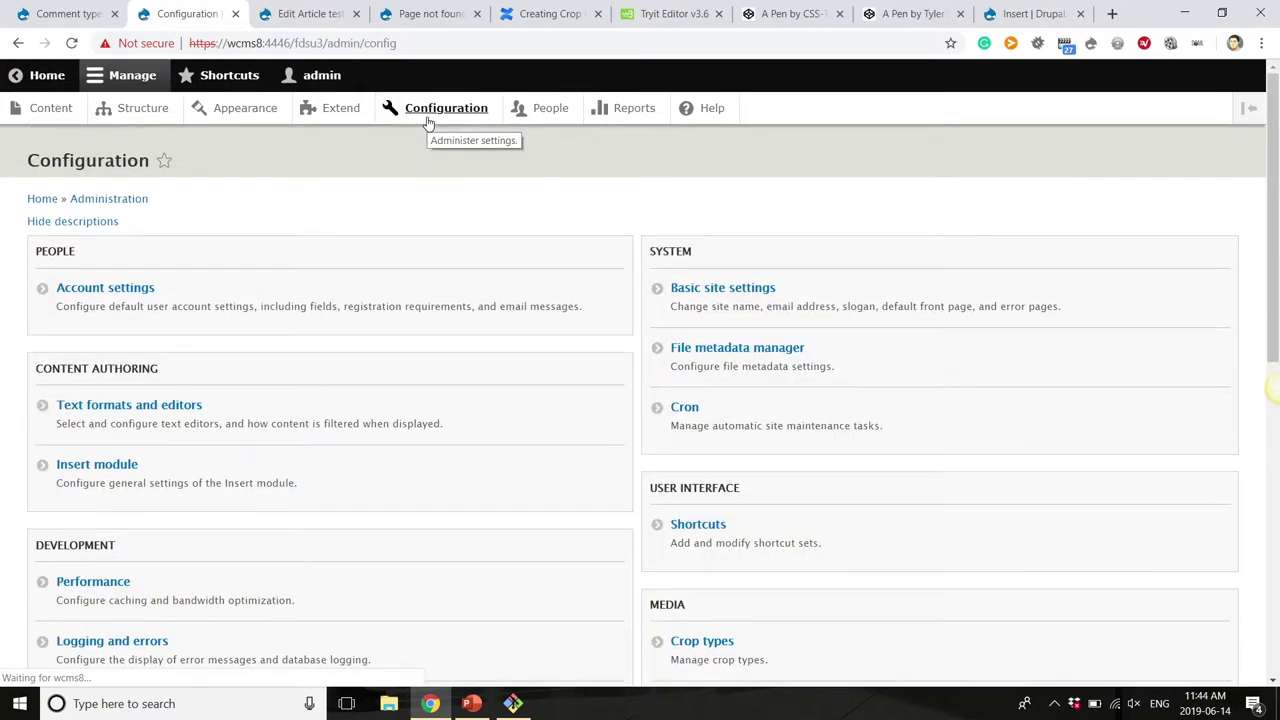
scroll(604, 281, down, 2)
click(701, 440)
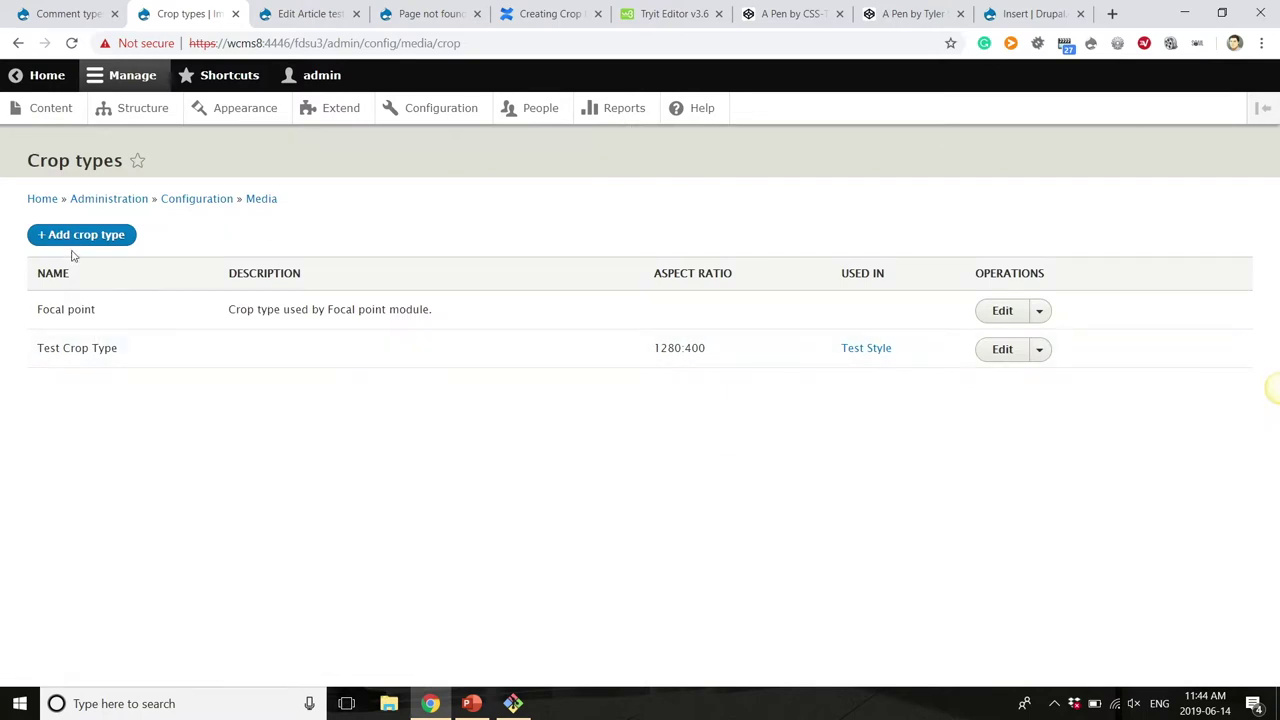
click(110, 234)
click(117, 249)
text(Wide)
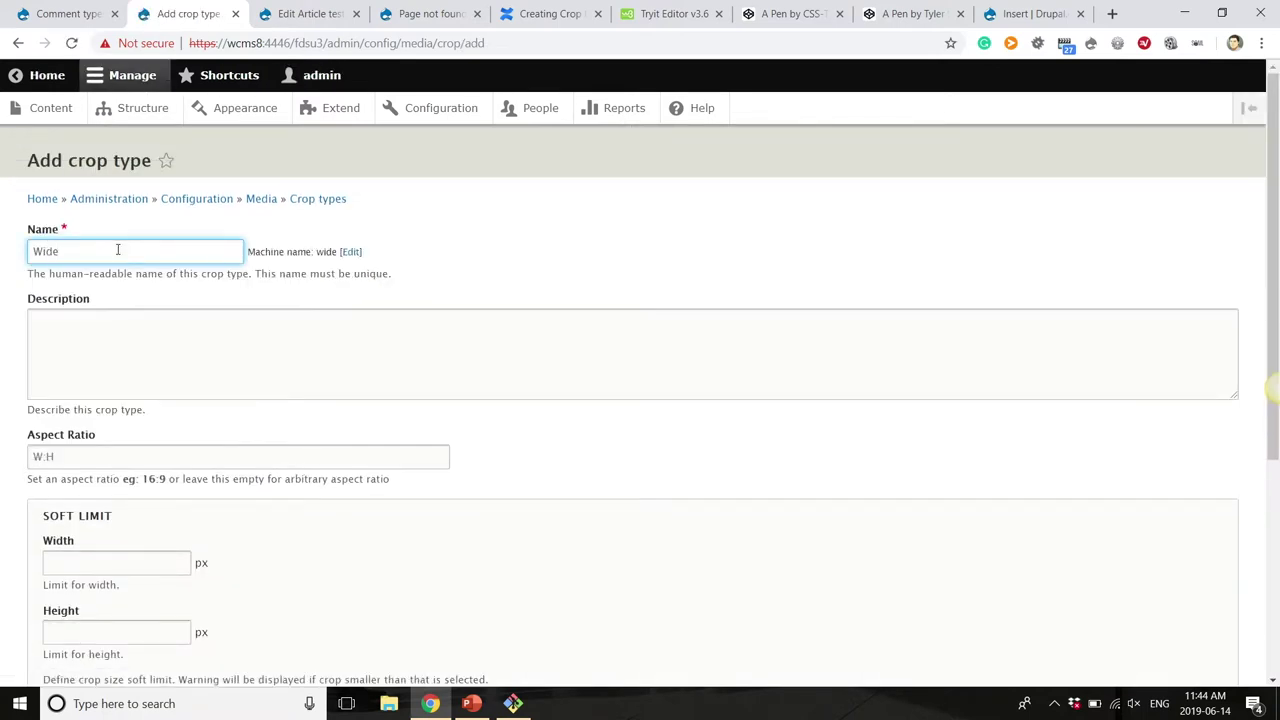
Set the aspect ratio of the new crop type to 1080:400.
scroll(130, 305, down, 1)
scroll(206, 317, down, 2)
scroll(206, 314, up, 2)
click(177, 323)
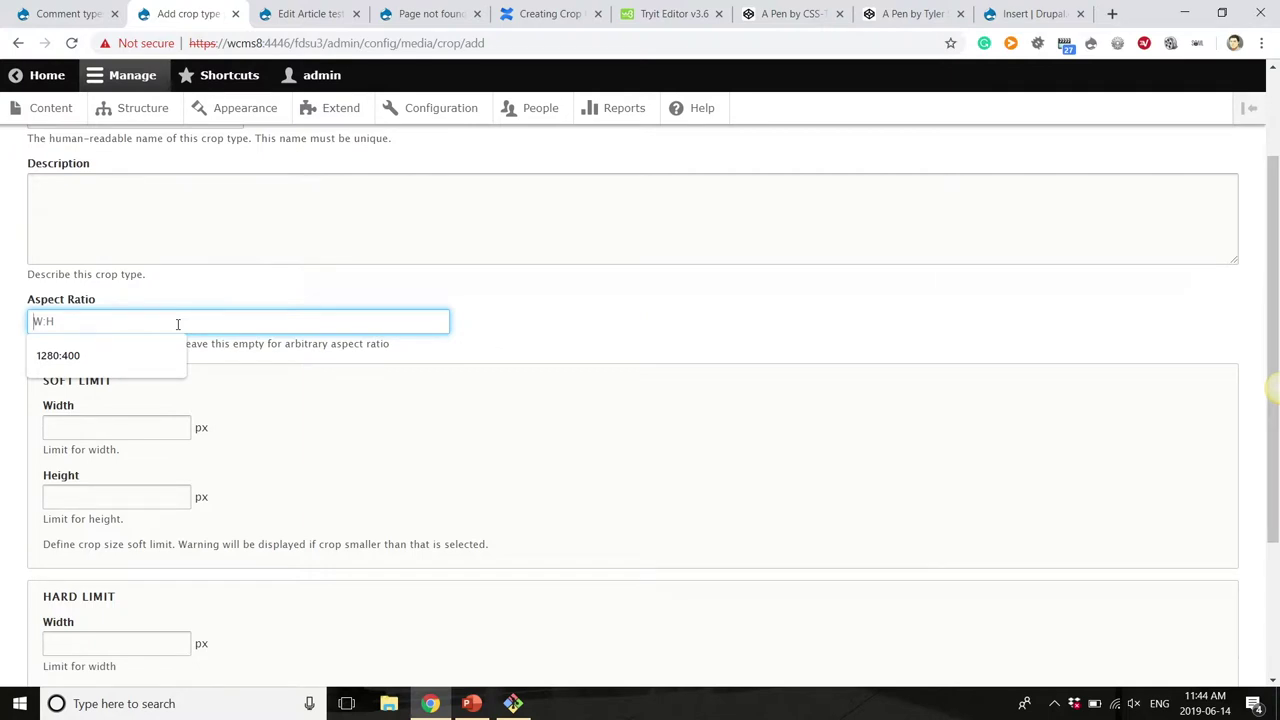
text(400)
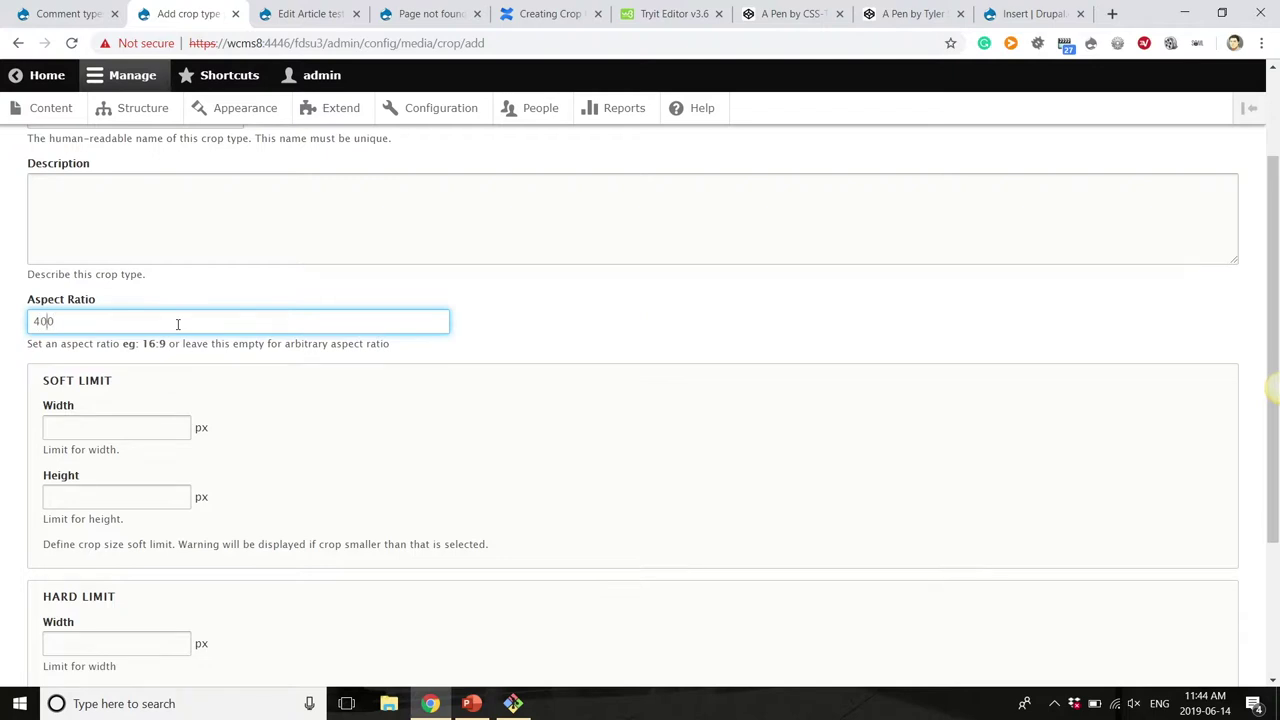
key(Home)
text(1080:)
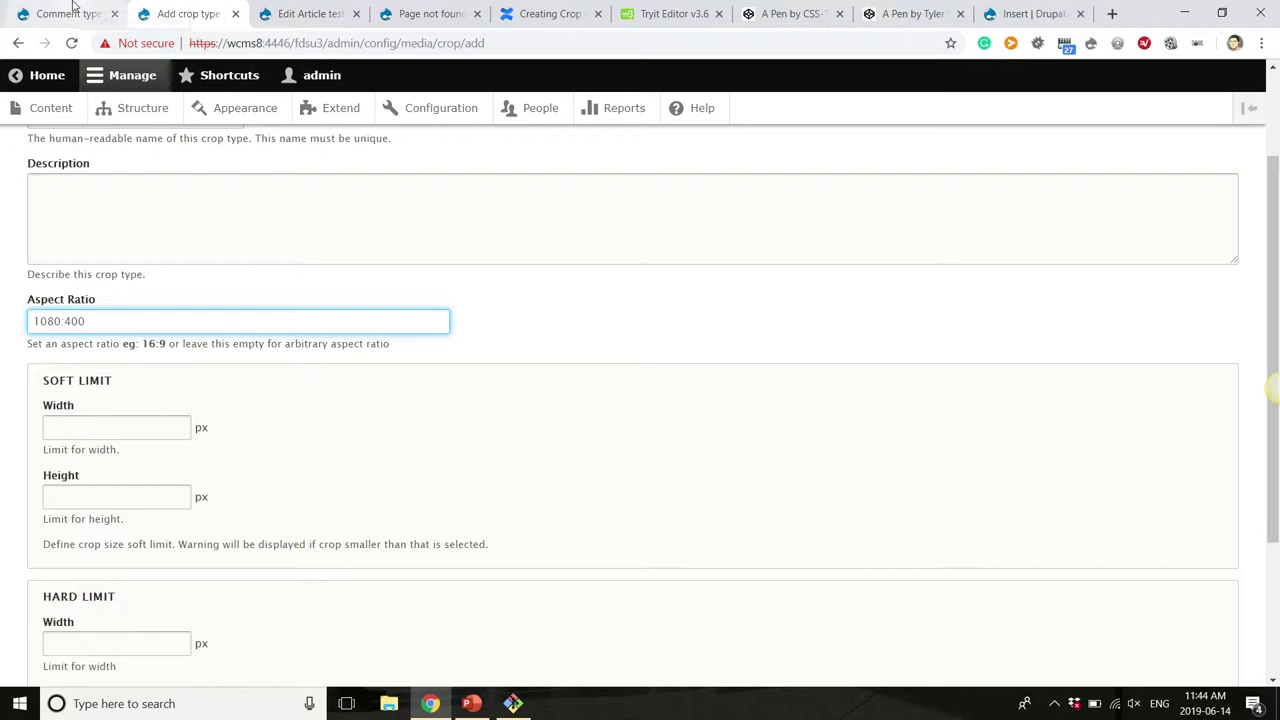
Open the site's Structure administration page in a separate browser tab and switch to it.
right_click(121, 102)
click(150, 113)
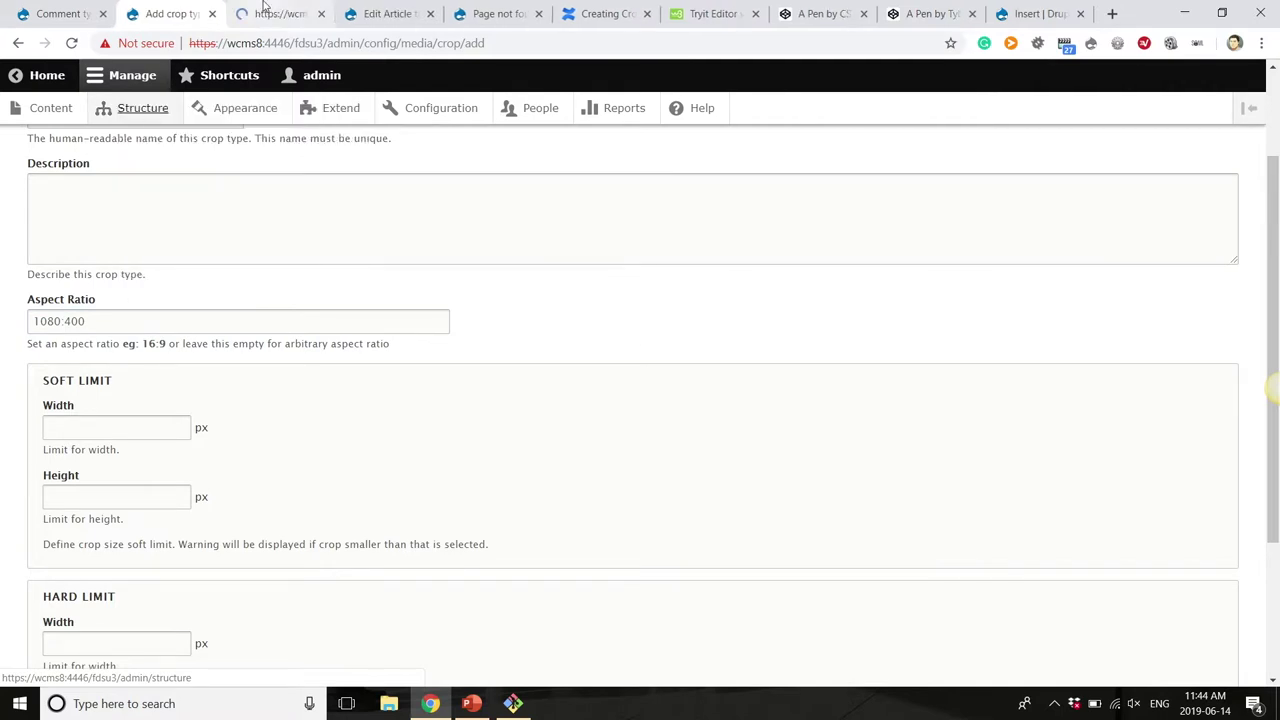
click(265, 10)
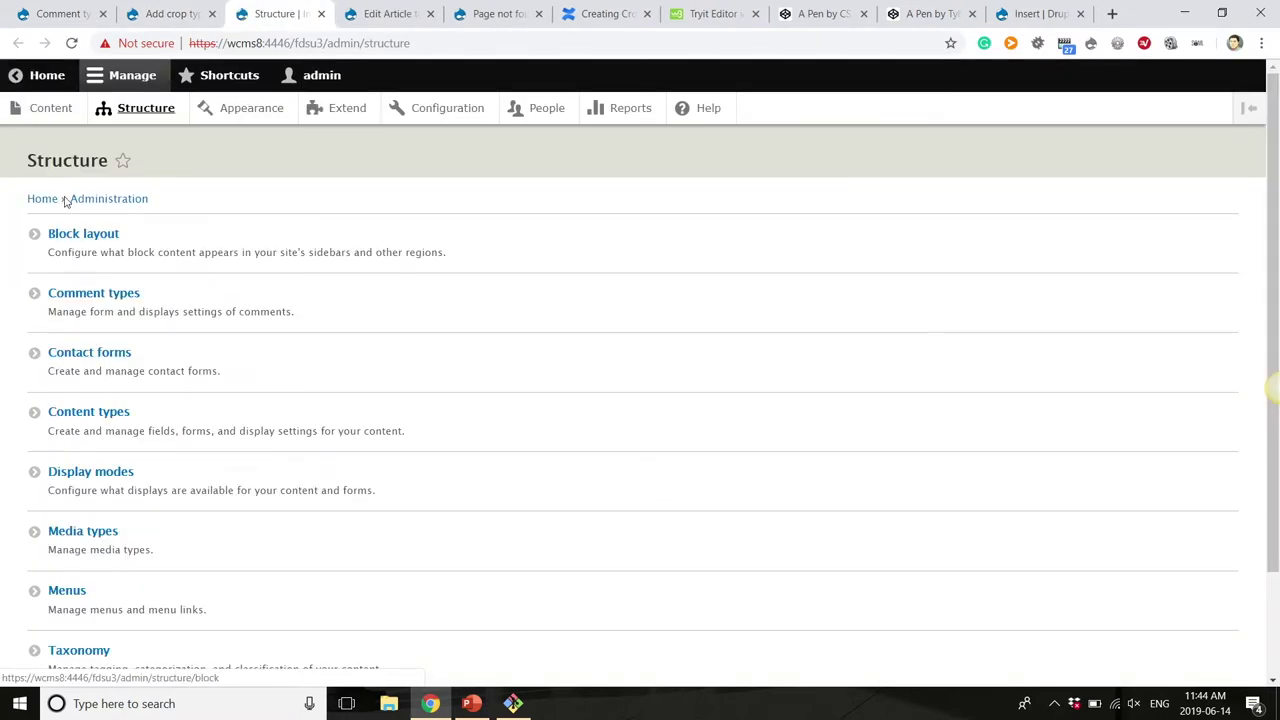
Open the site's content list with the page enlarged to 150% and start creating a new Basic page.
click(45, 110)
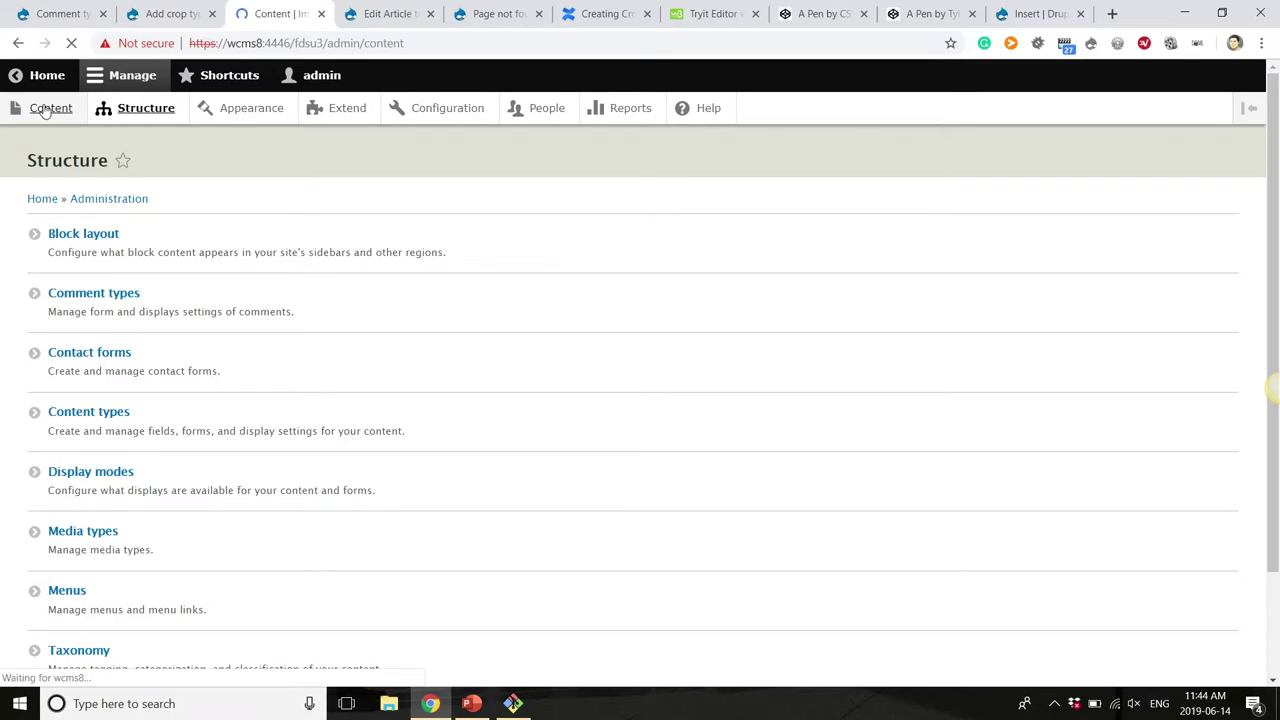
key(ctrl+plus)
key(ctrl+plus)
key(ctrl+plus)
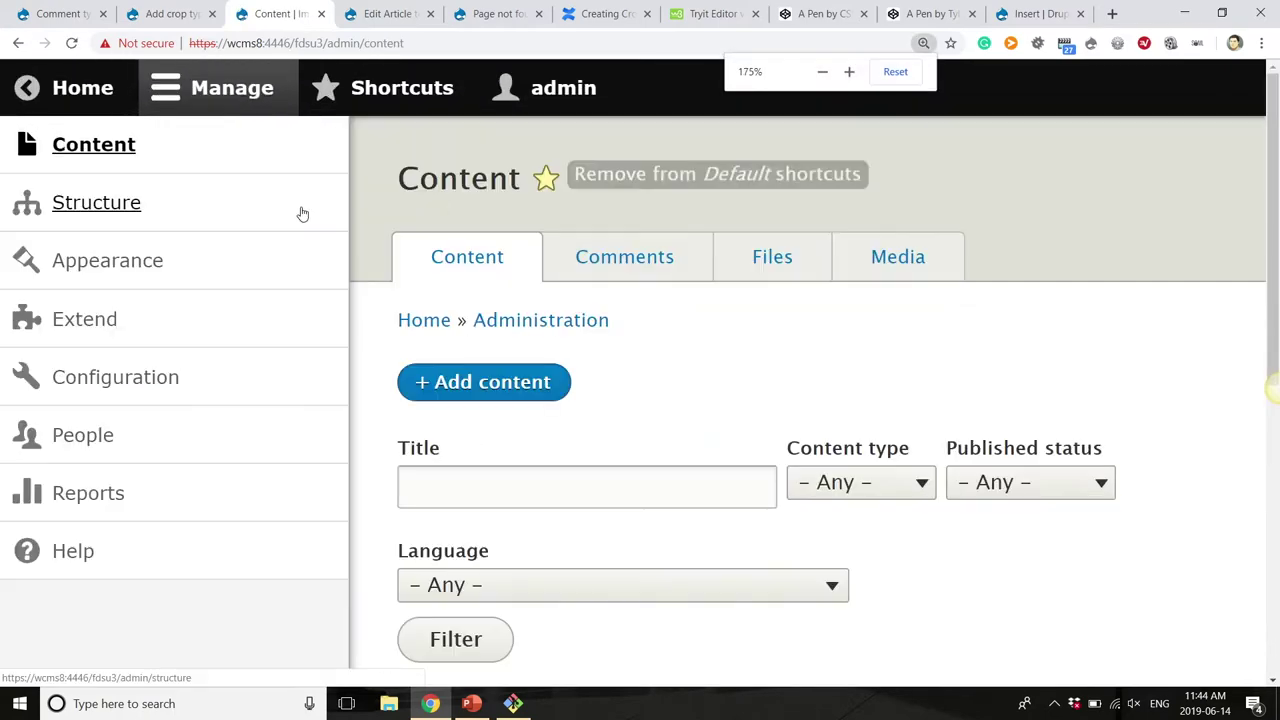
scroll(306, 211, down, 2)
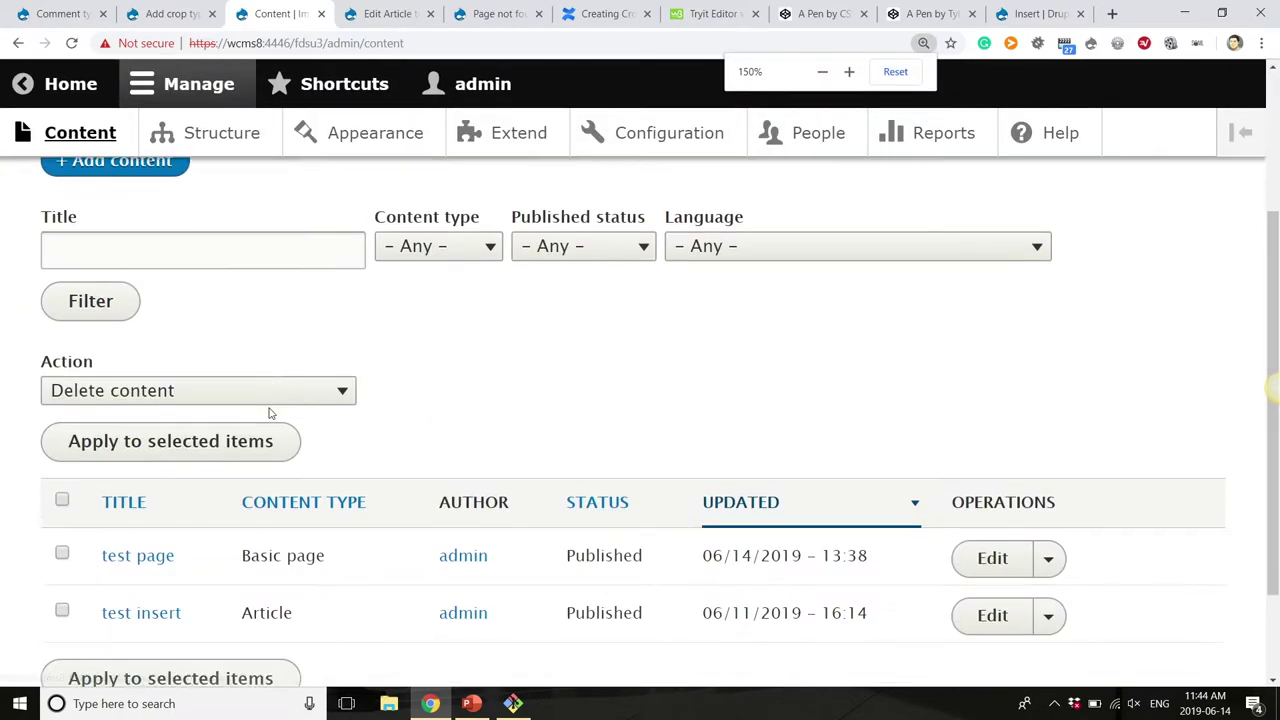
scroll(220, 257, up, 1)
click(150, 222)
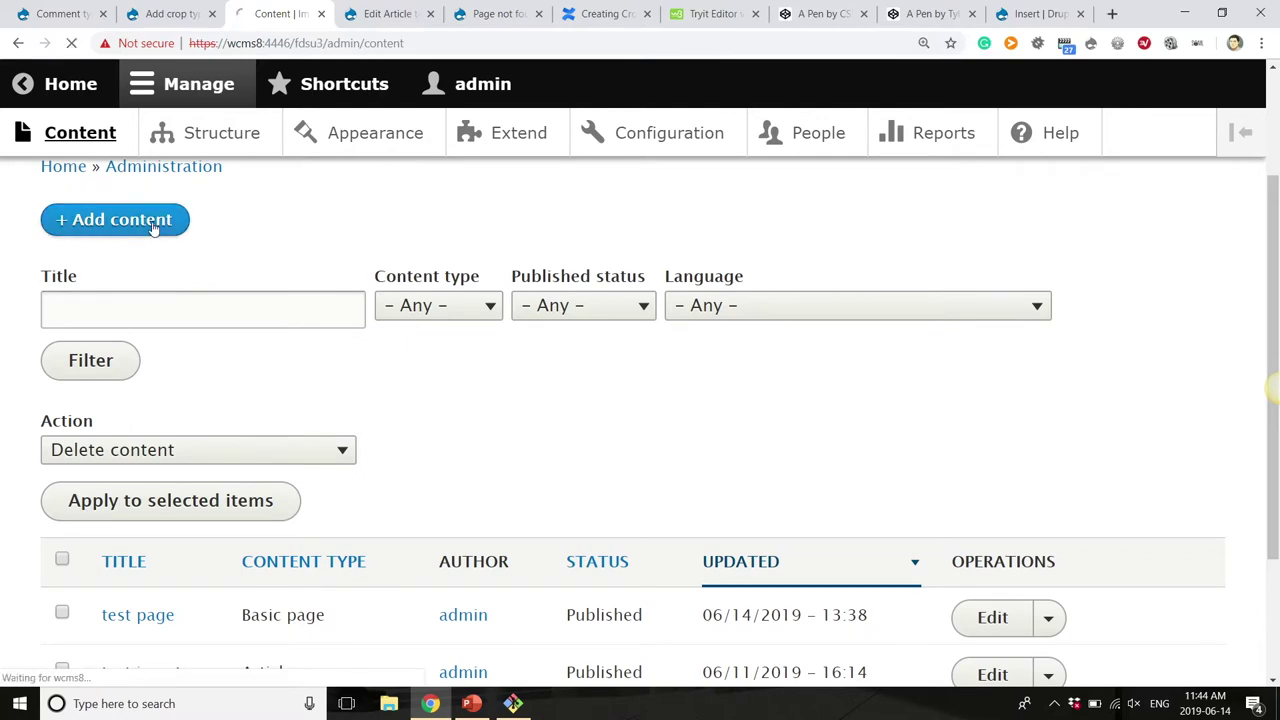
click(119, 426)
Upload the cartoon portrait JPG into the new page's Image For Demo field.
scroll(120, 428, down, 5)
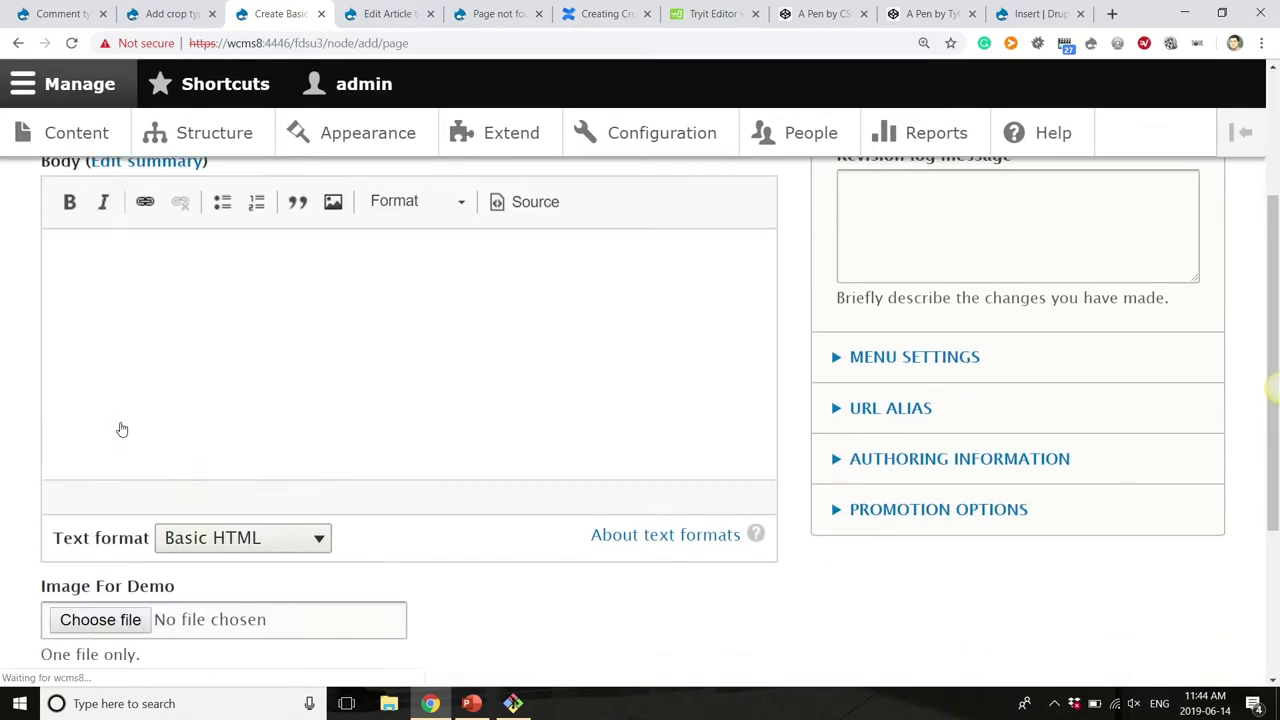
click(112, 358)
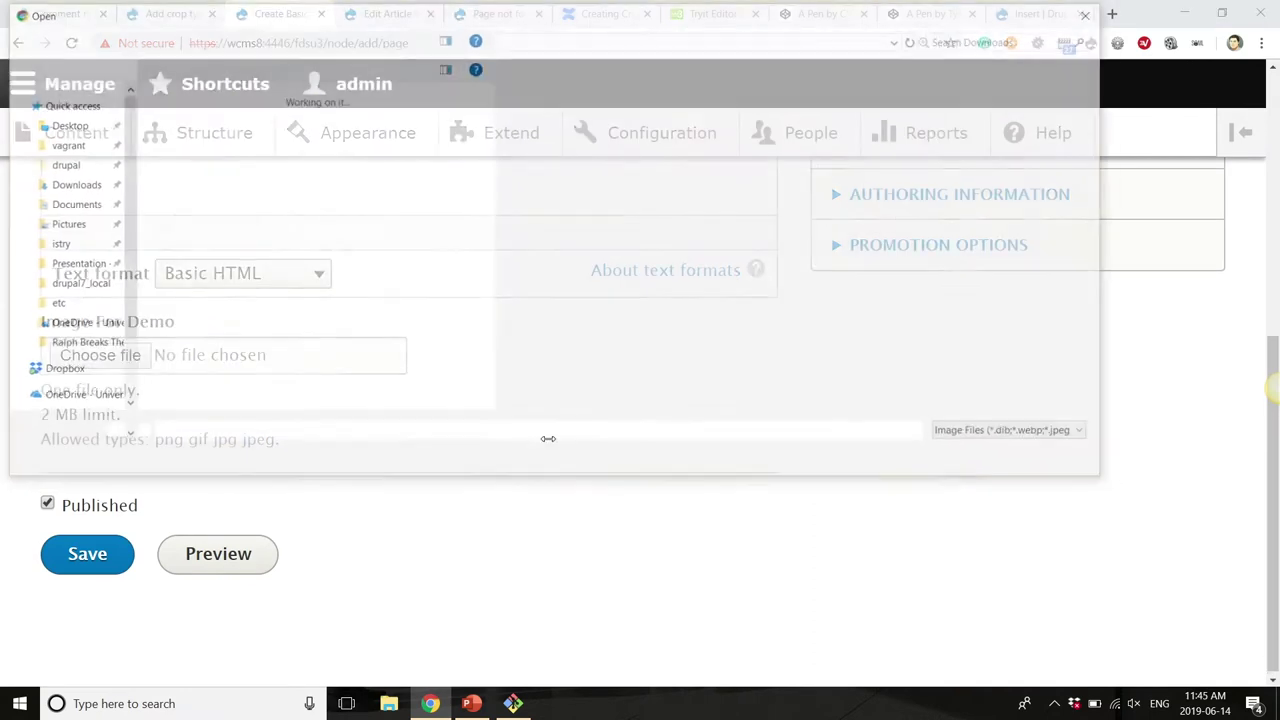
scroll(690, 403, down, 10)
double_click(810, 268)
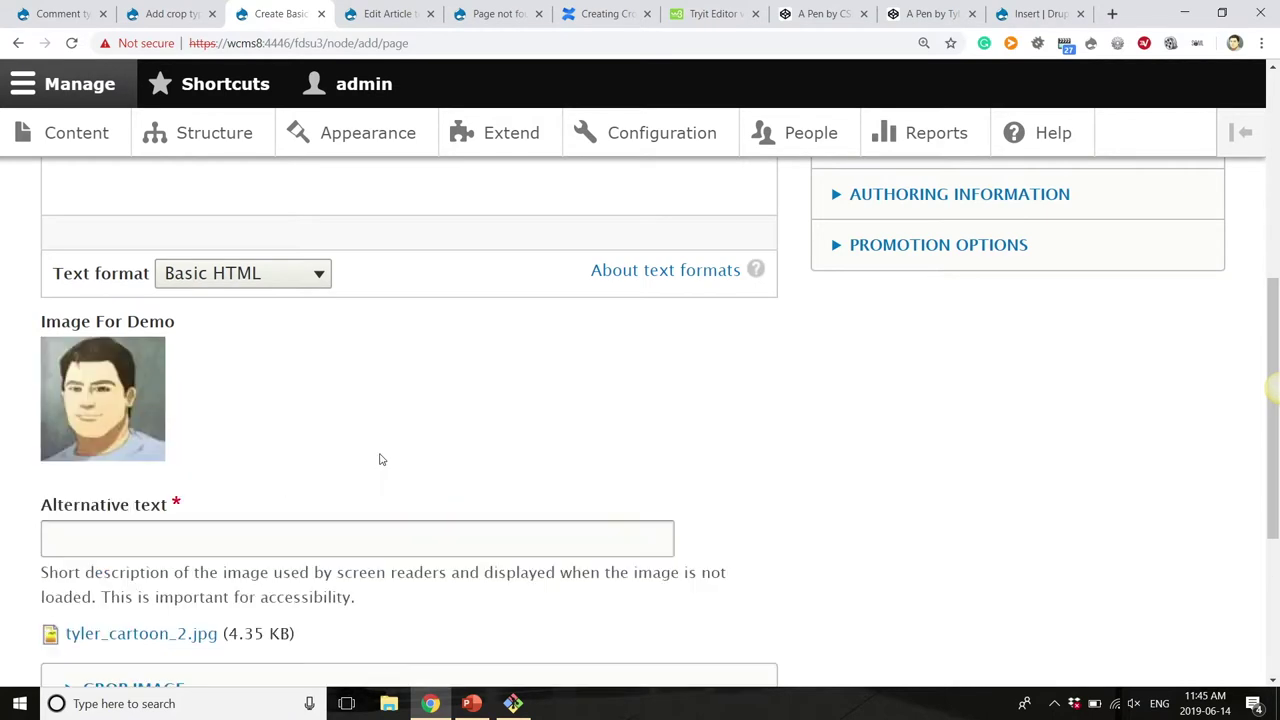
Expand the image's crop settings and crop the portrait with Test Crop Type, shrinking the crop area around one eye.
scroll(377, 457, down, 4)
click(171, 365)
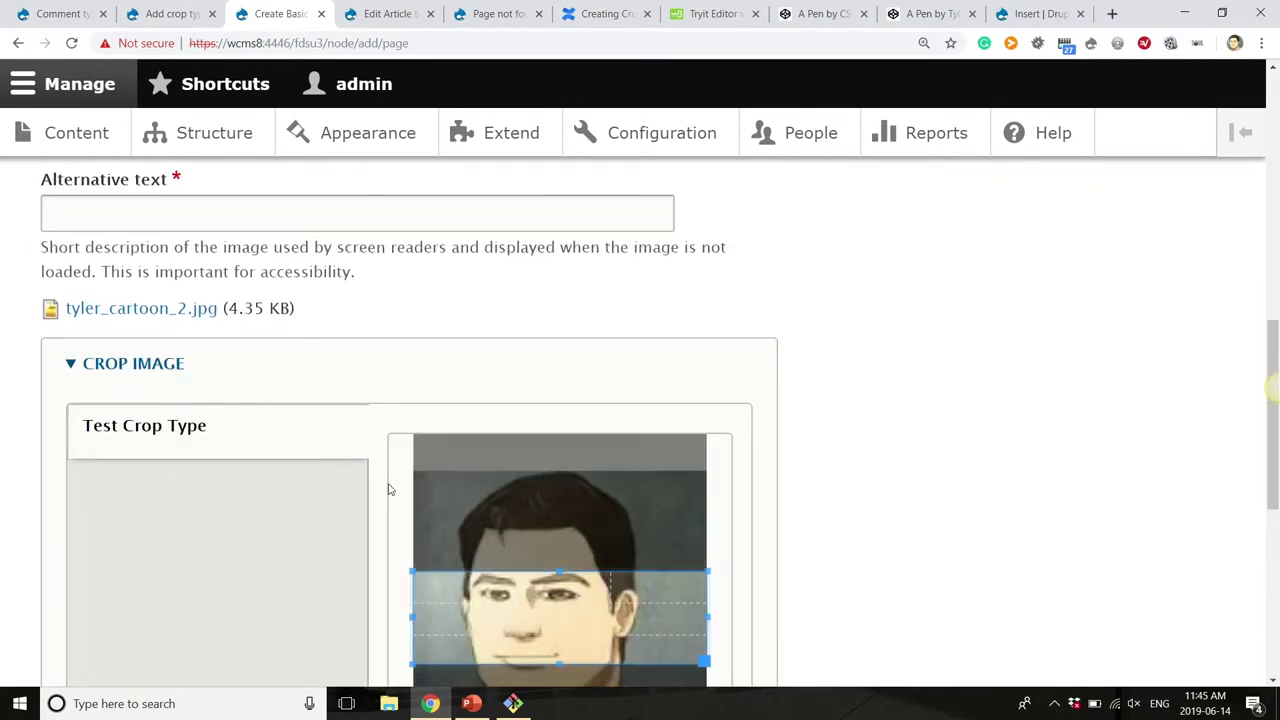
scroll(486, 500, down, 2)
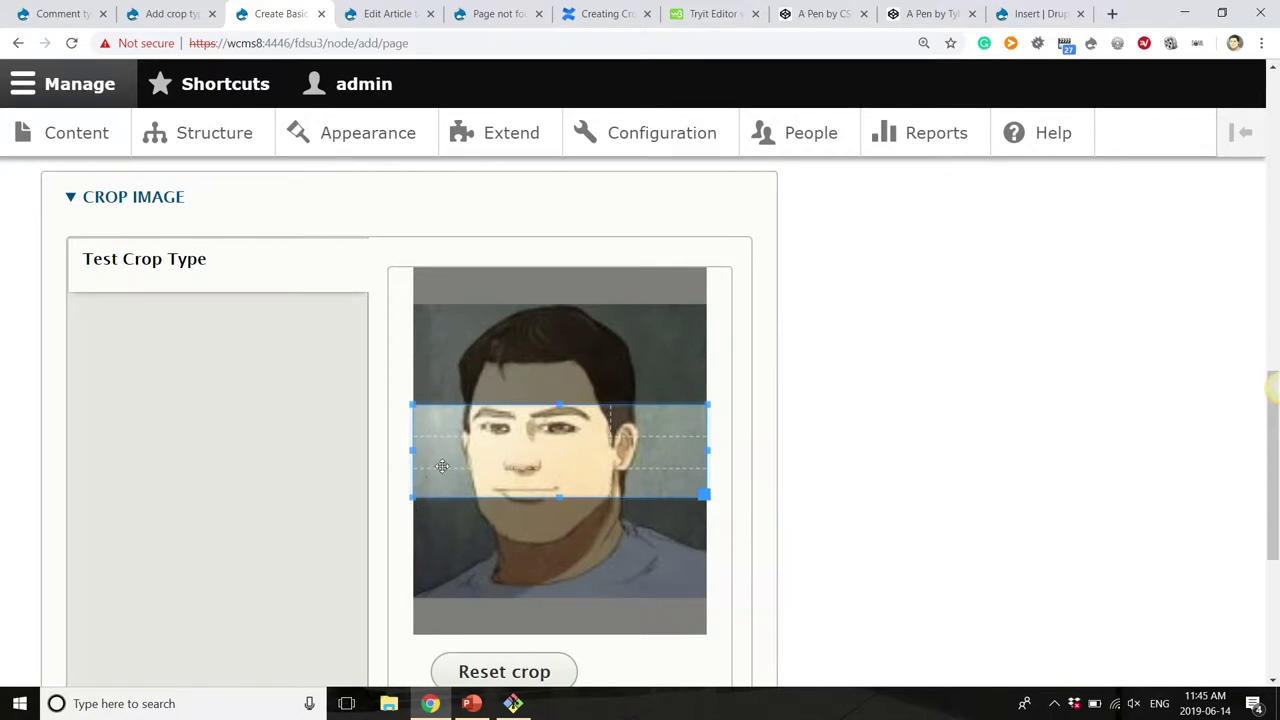
drag(405, 508, 407, 463)
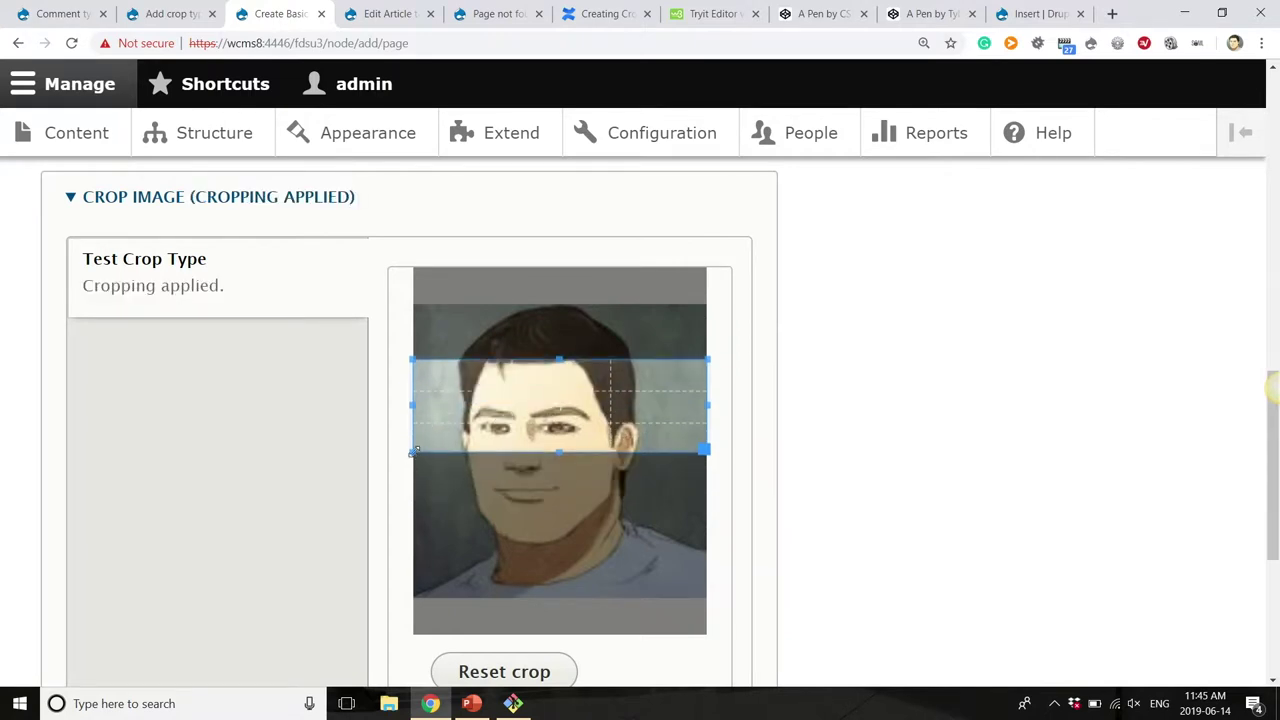
drag(412, 451, 518, 418)
drag(593, 390, 534, 440)
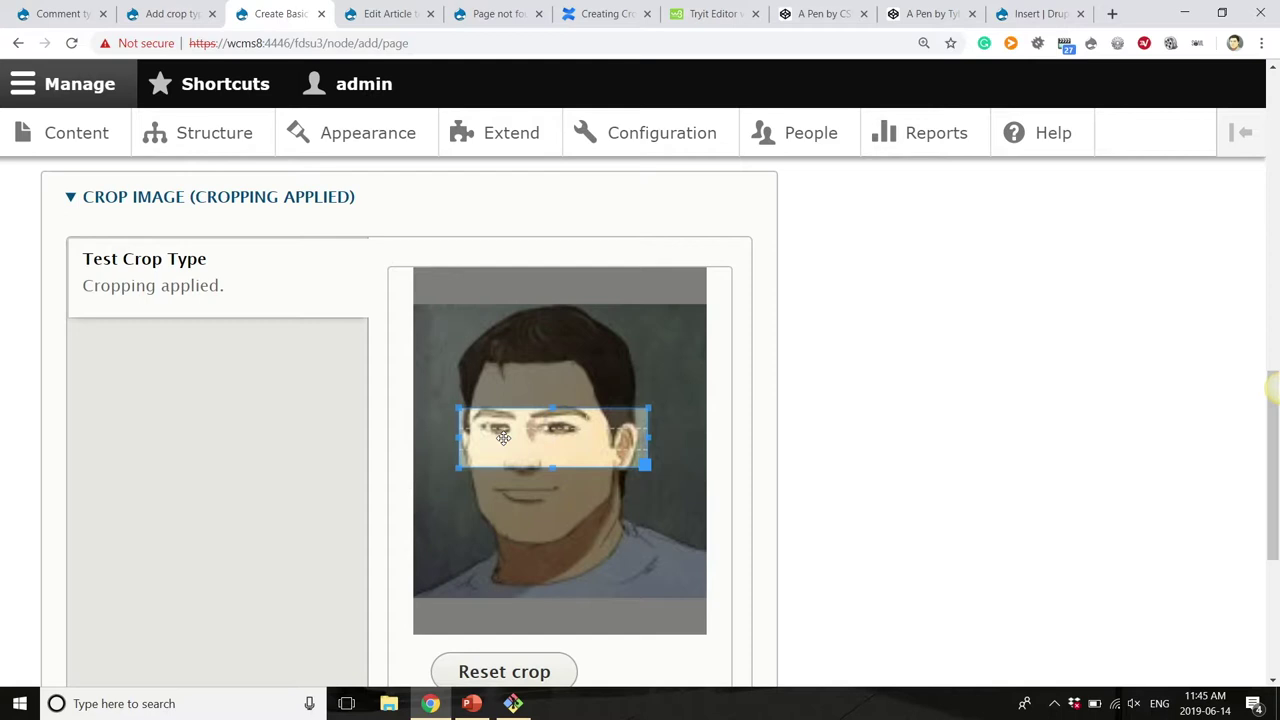
drag(462, 464, 562, 430)
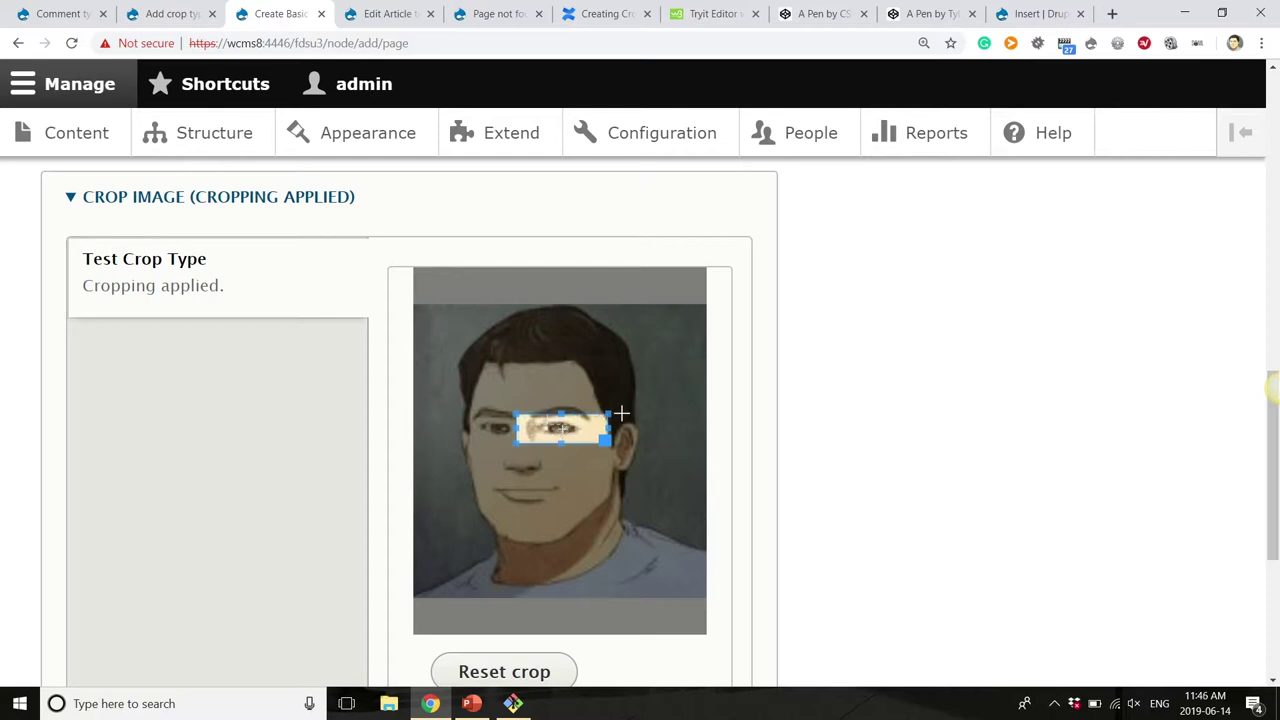
mouse_move(625, 413)
mouse_down()
mouse_move(751, 391)
mouse_move(670, 388)
mouse_move(618, 408)
mouse_up()
Return to the unfinished crop type form in the other browser tab and save the "Wide" crop type.
scroll(791, 423, up, 4)
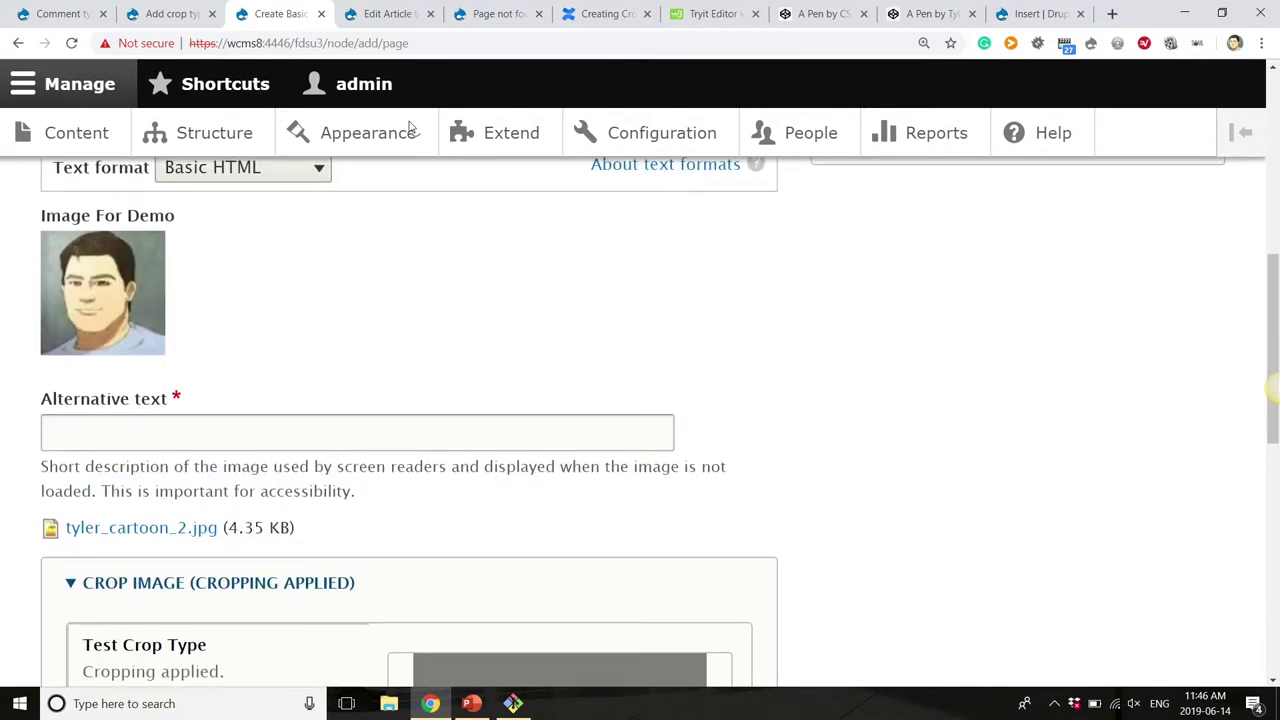
click(197, 7)
scroll(326, 291, down, 1)
scroll(326, 297, up, 1)
scroll(326, 297, up, 2)
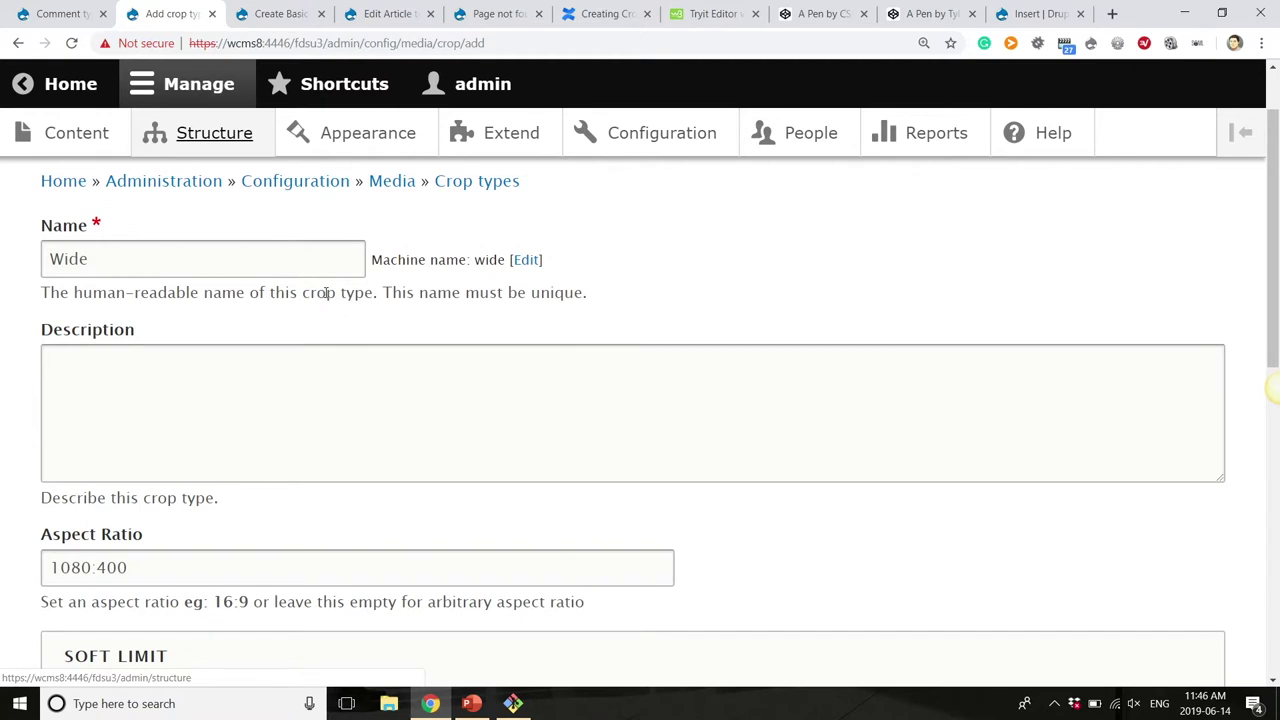
scroll(326, 290, down, 5)
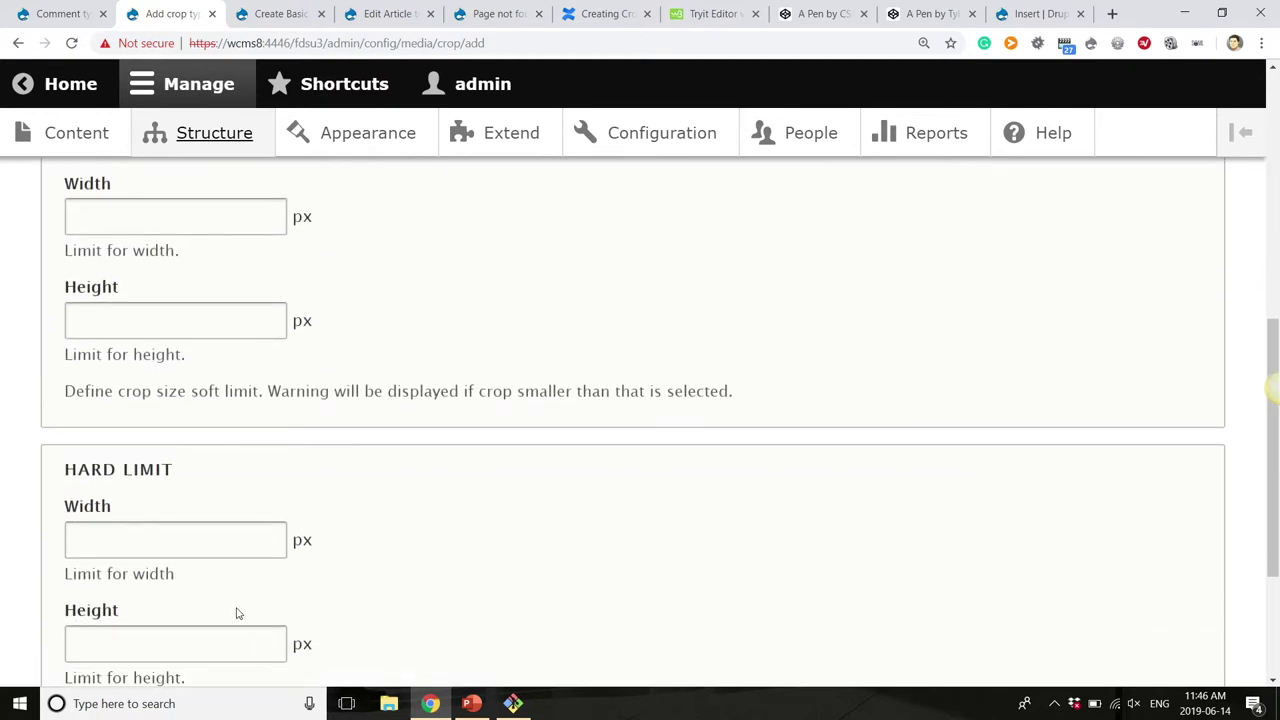
scroll(286, 577, down, 3)
click(143, 549)
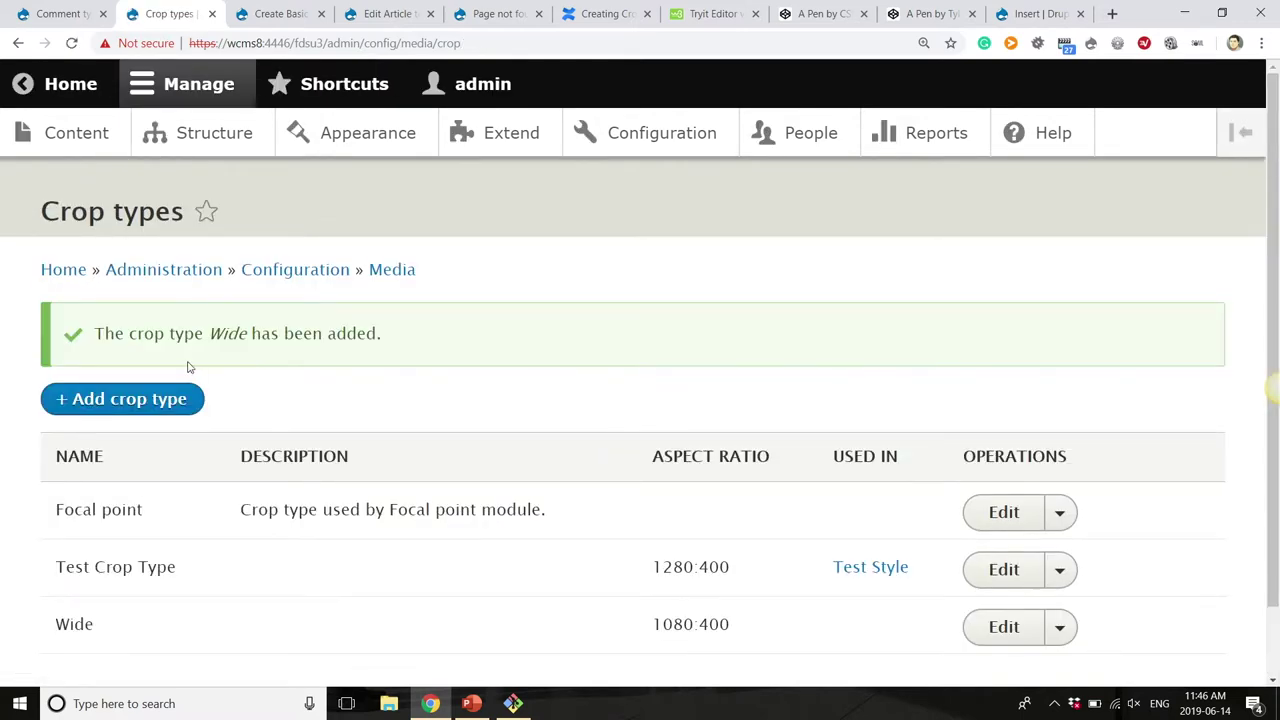
Add and save a crop type named "XWide" with an aspect ratio of 1280:400.
click(181, 413)
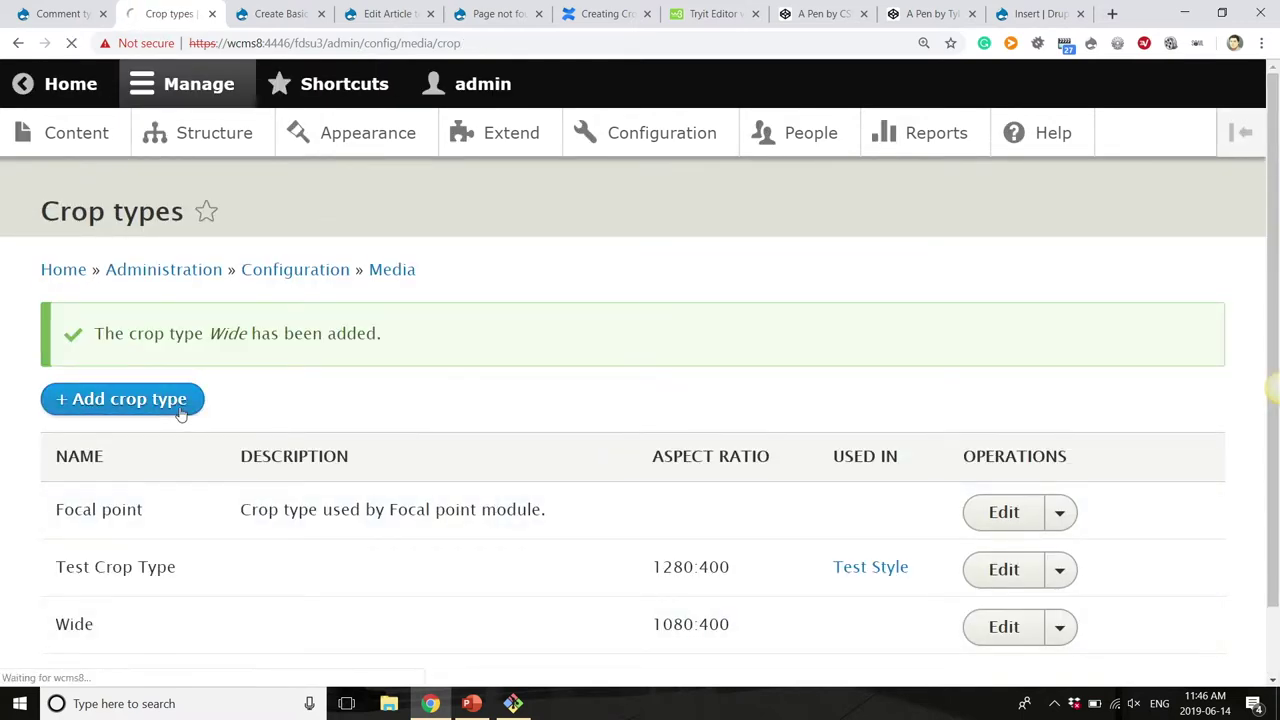
click(173, 340)
text(XWide)
scroll(174, 340, down, 3)
click(152, 357)
text(1280:400)
scroll(160, 400, down, 5)
click(103, 555)
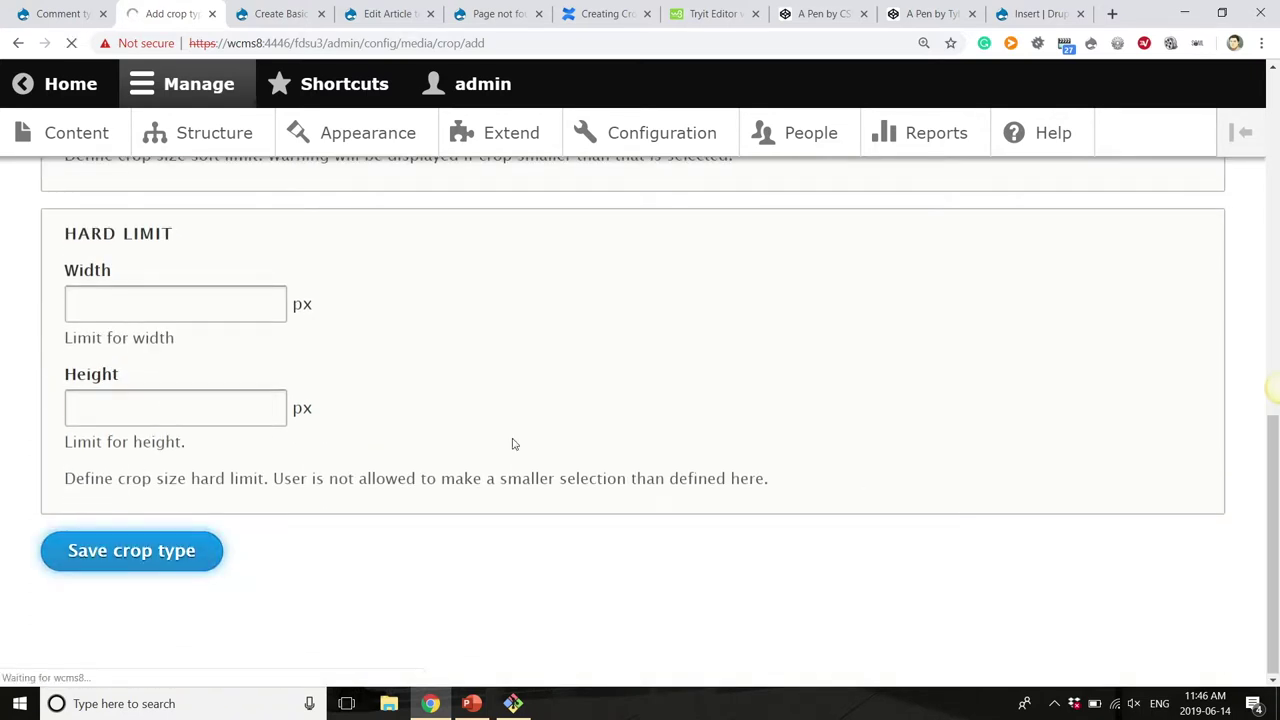
Add and save a crop type named "Narrow" with an aspect ratio of 480:400.
scroll(514, 443, down, 1)
click(114, 279)
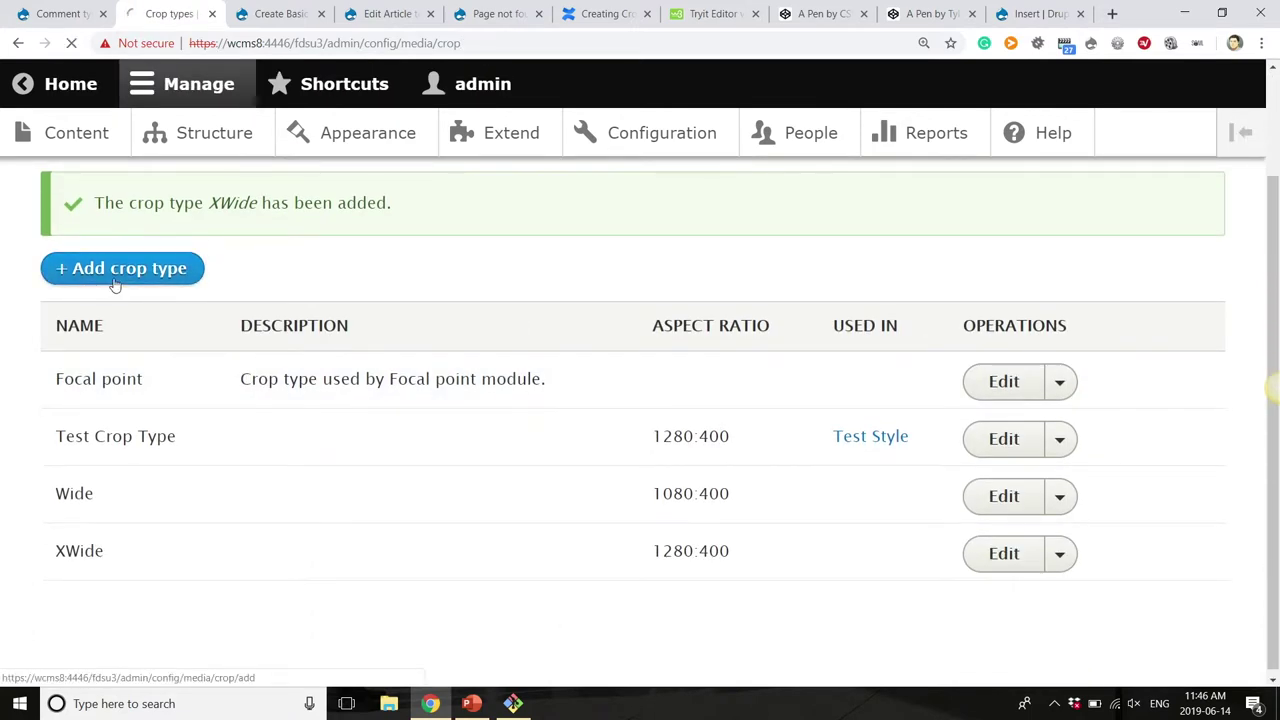
click(125, 343)
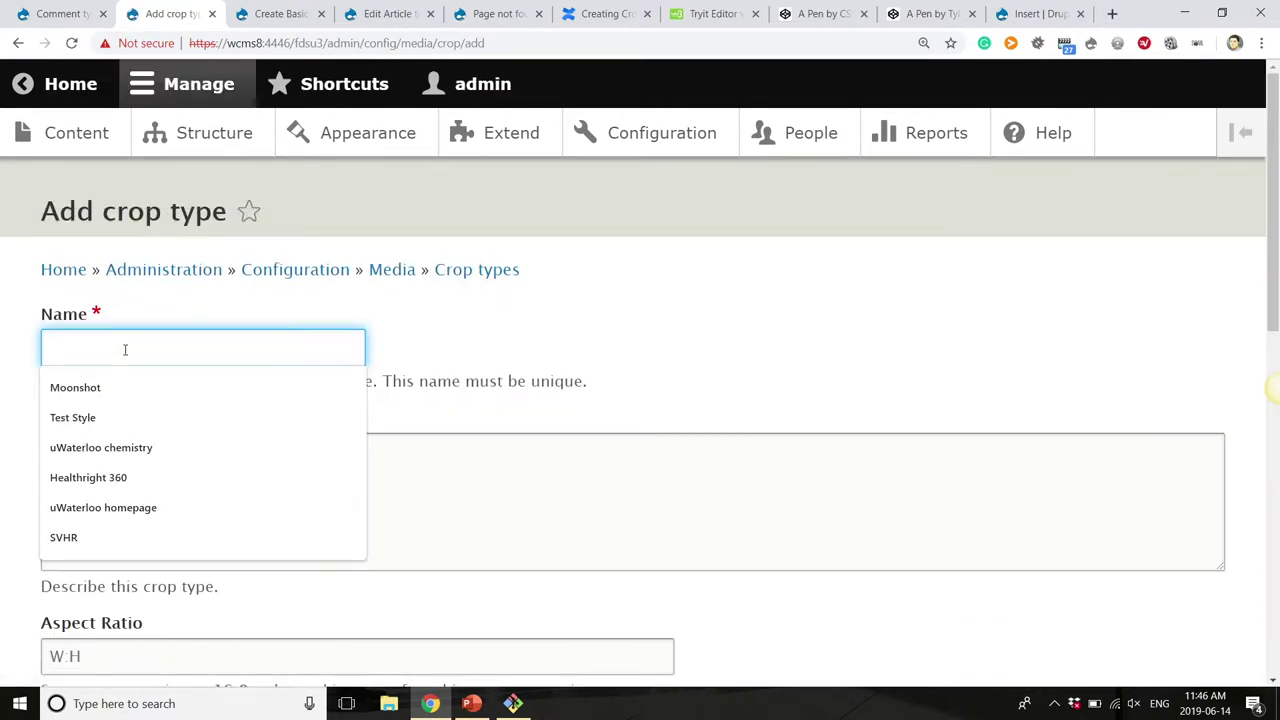
text(Narrow)
scroll(125, 349, down, 3)
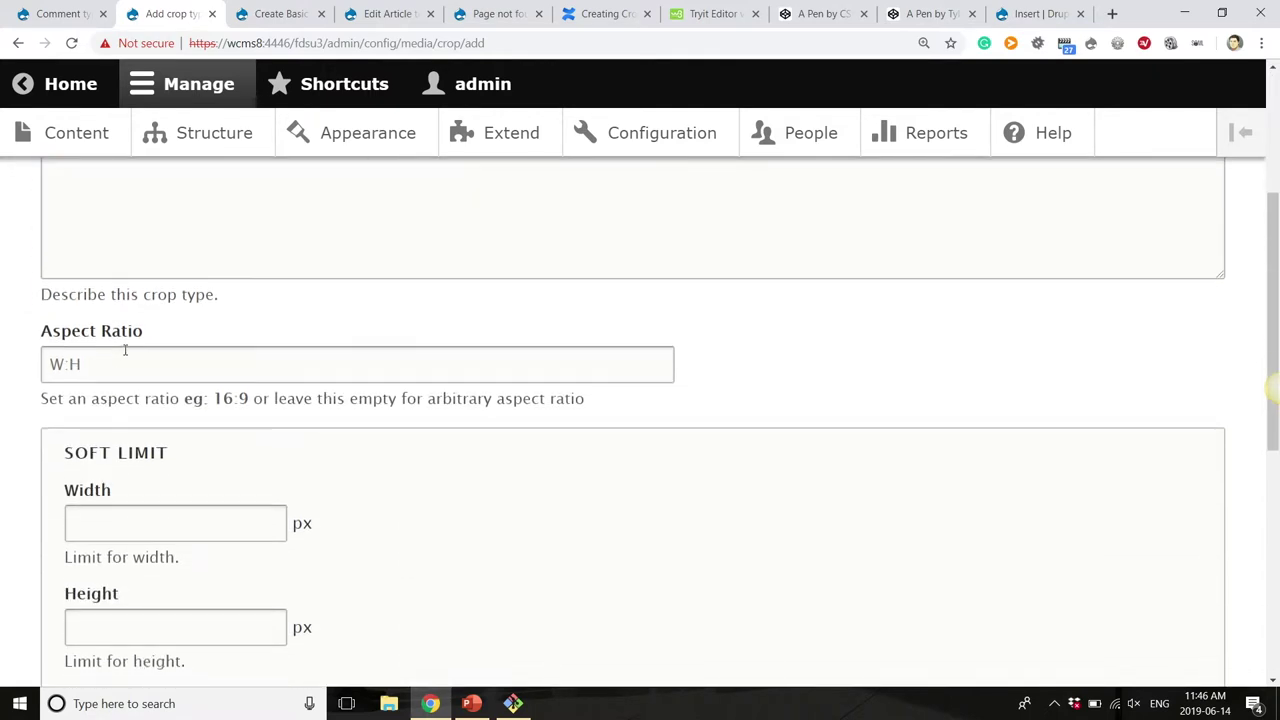
click(113, 362)
text(480:400)
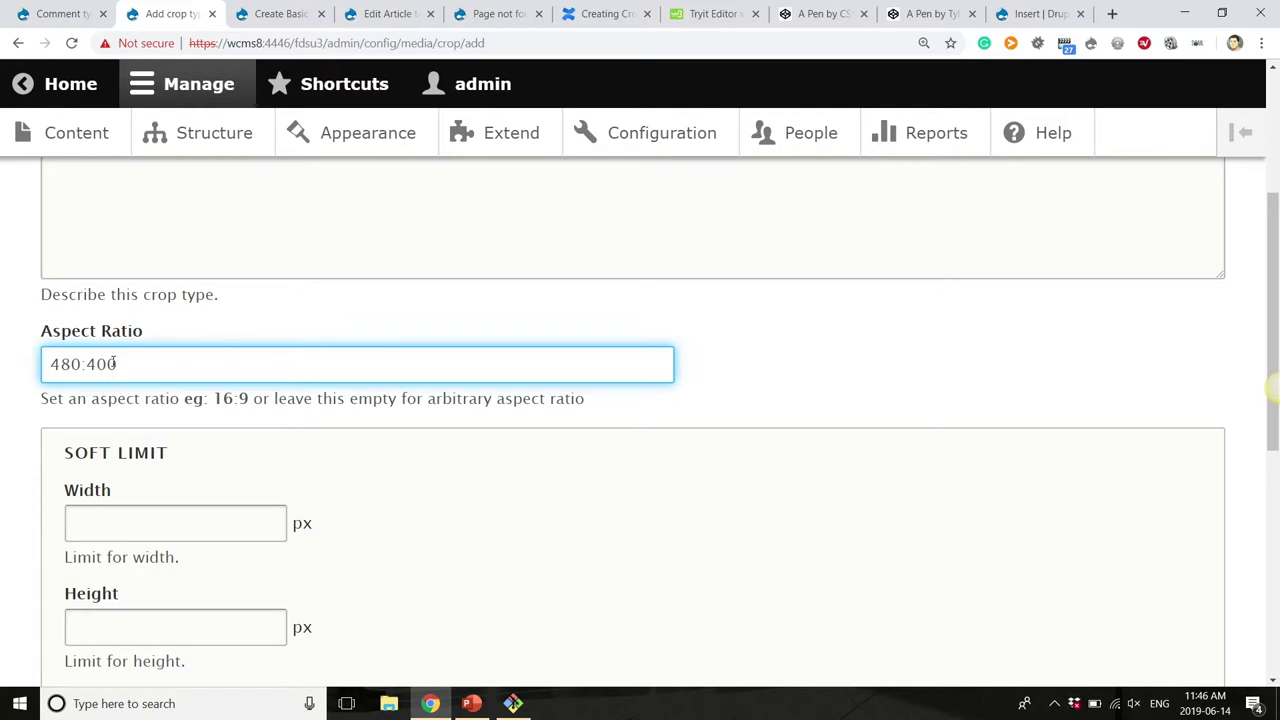
scroll(113, 363, down, 5)
click(113, 548)
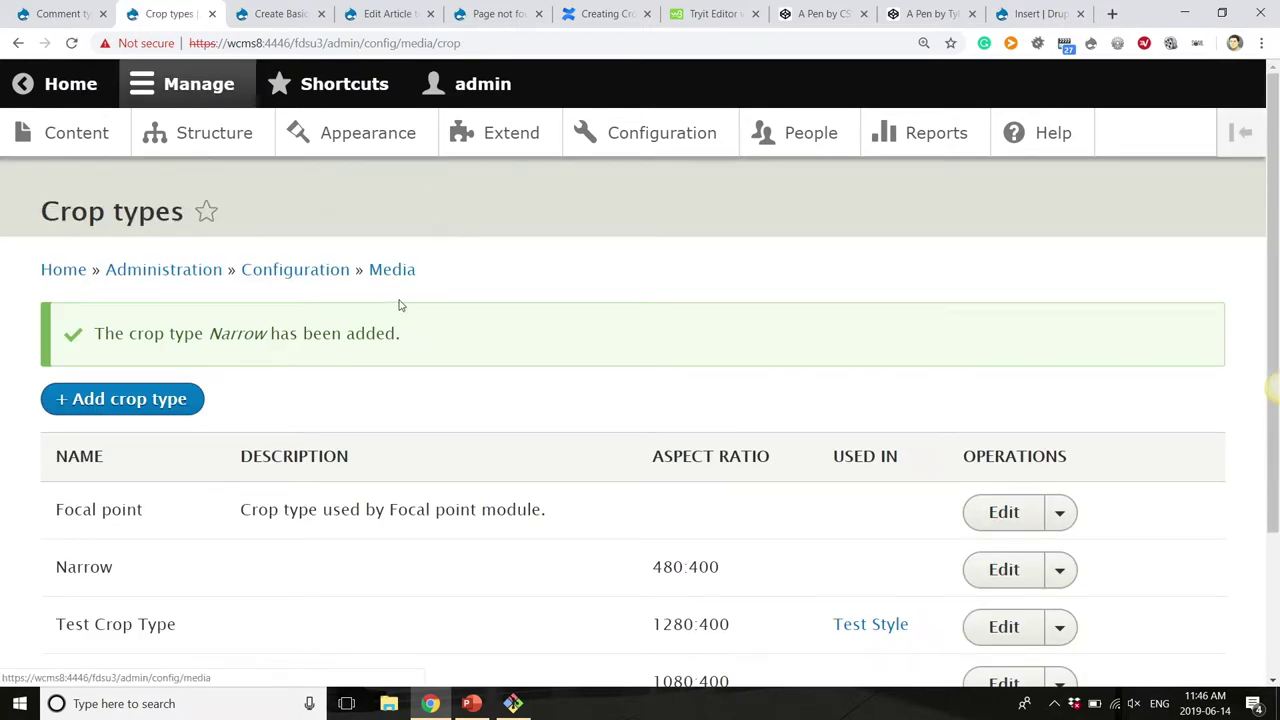
Open the responsive image styles in the site configuration and start adding a new style.
click(325, 270)
scroll(613, 281, down, 1)
scroll(613, 281, up, 1)
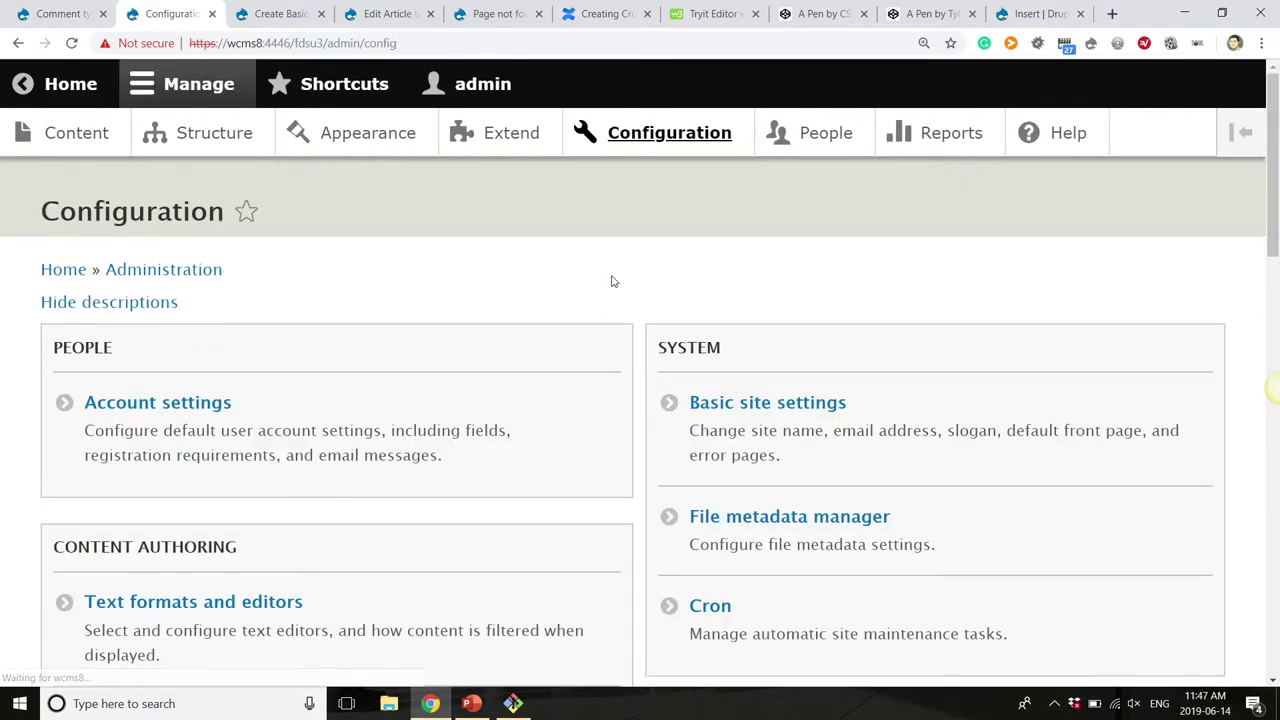
scroll(613, 281, down, 6)
scroll(612, 280, down, 4)
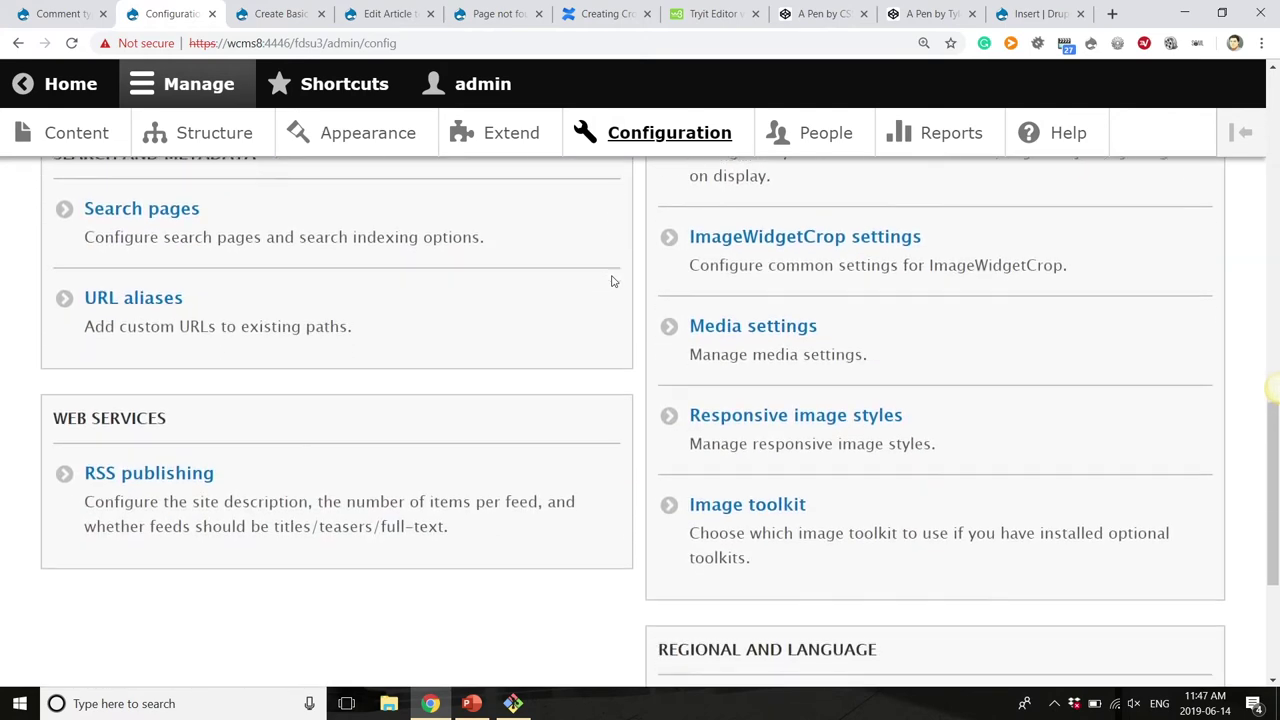
click(778, 390)
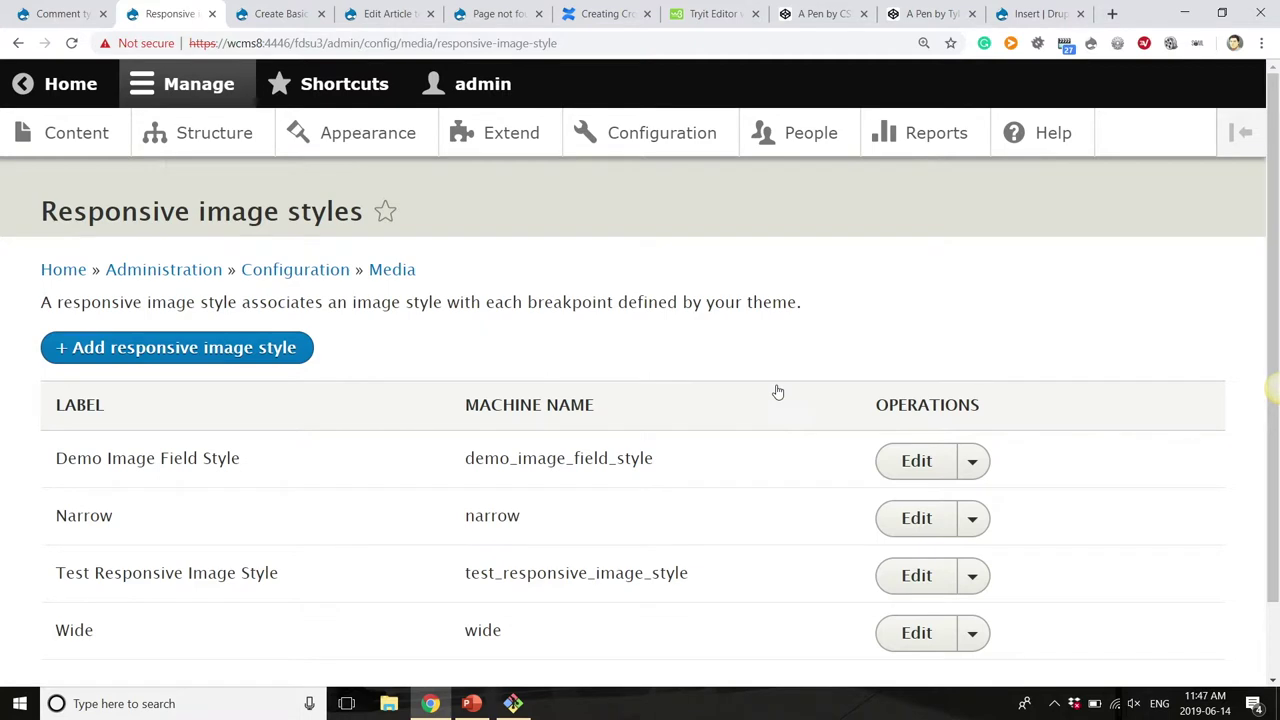
scroll(778, 391, down, 1)
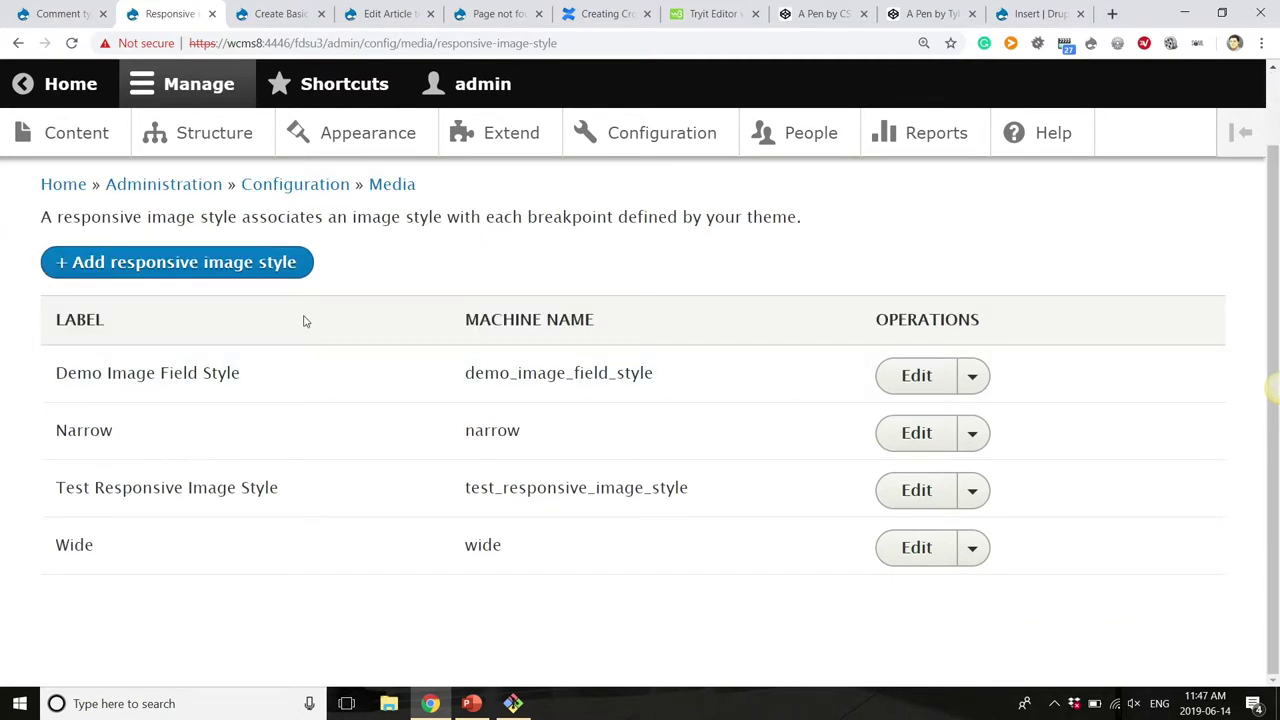
click(257, 276)
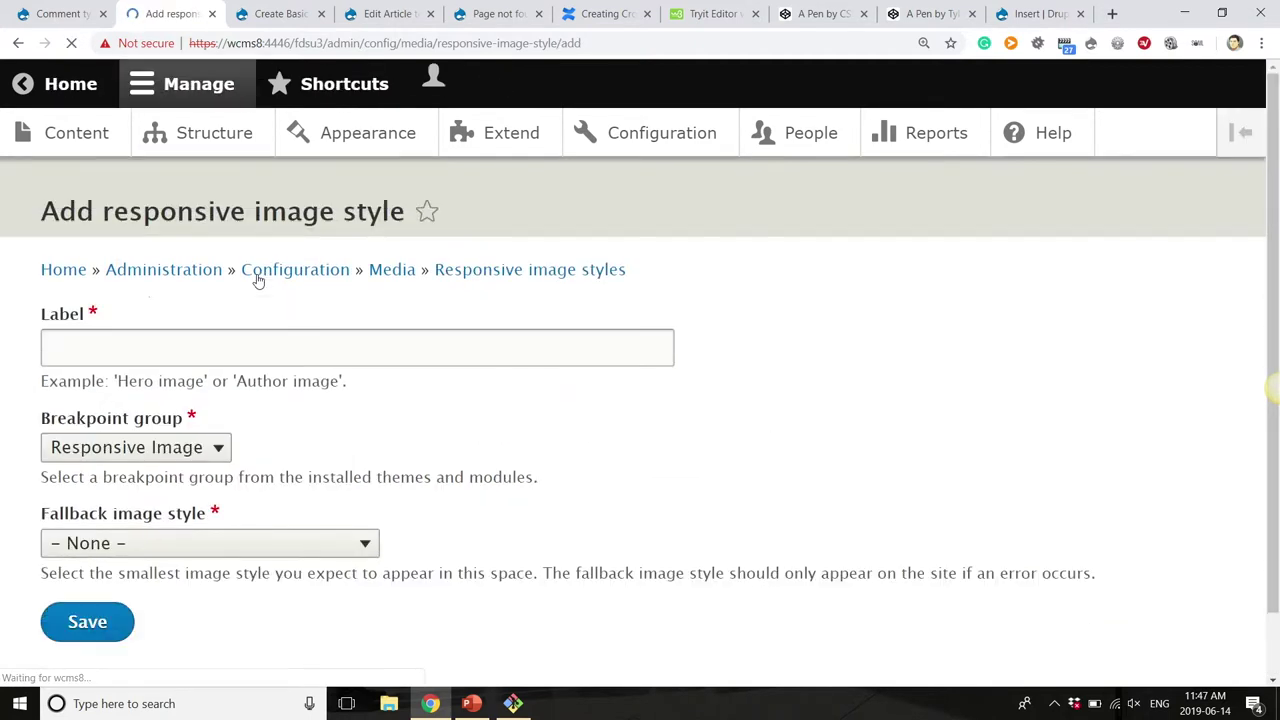
Label the new responsive image style "Crop Responsive Image Style" and choose Bartik as its breakpoint group.
click(193, 359)
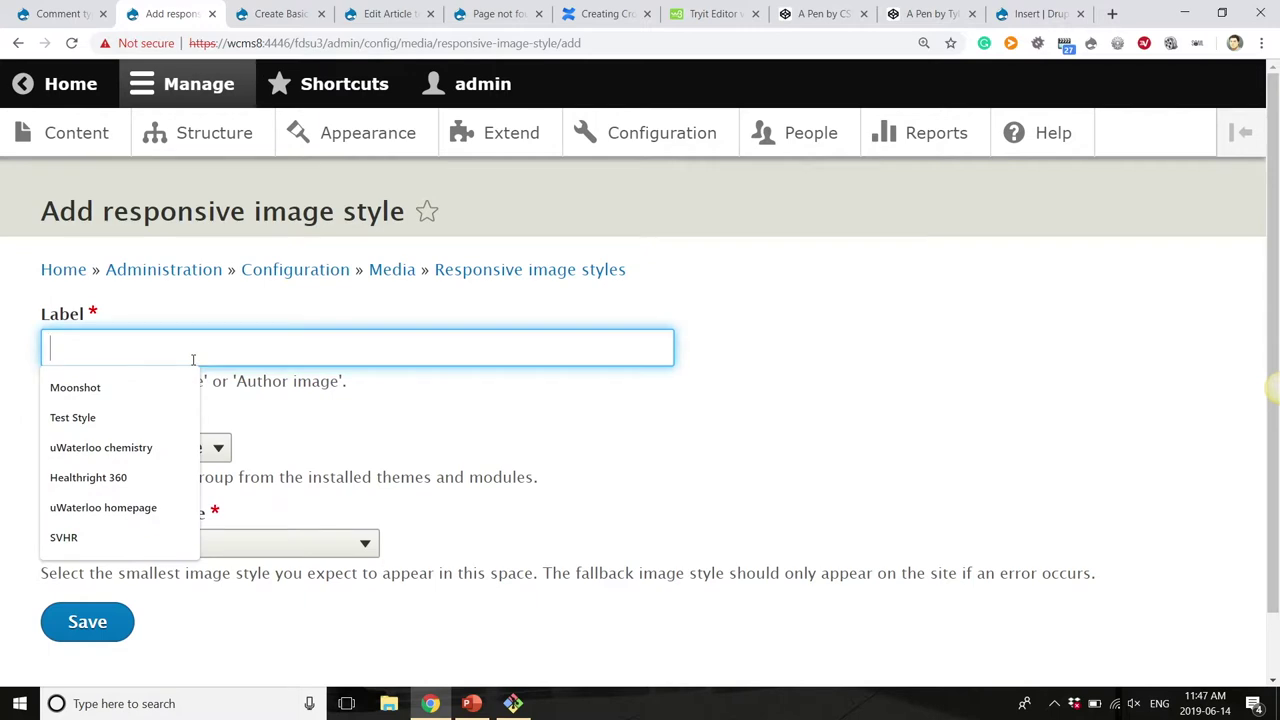
text(Crop R)
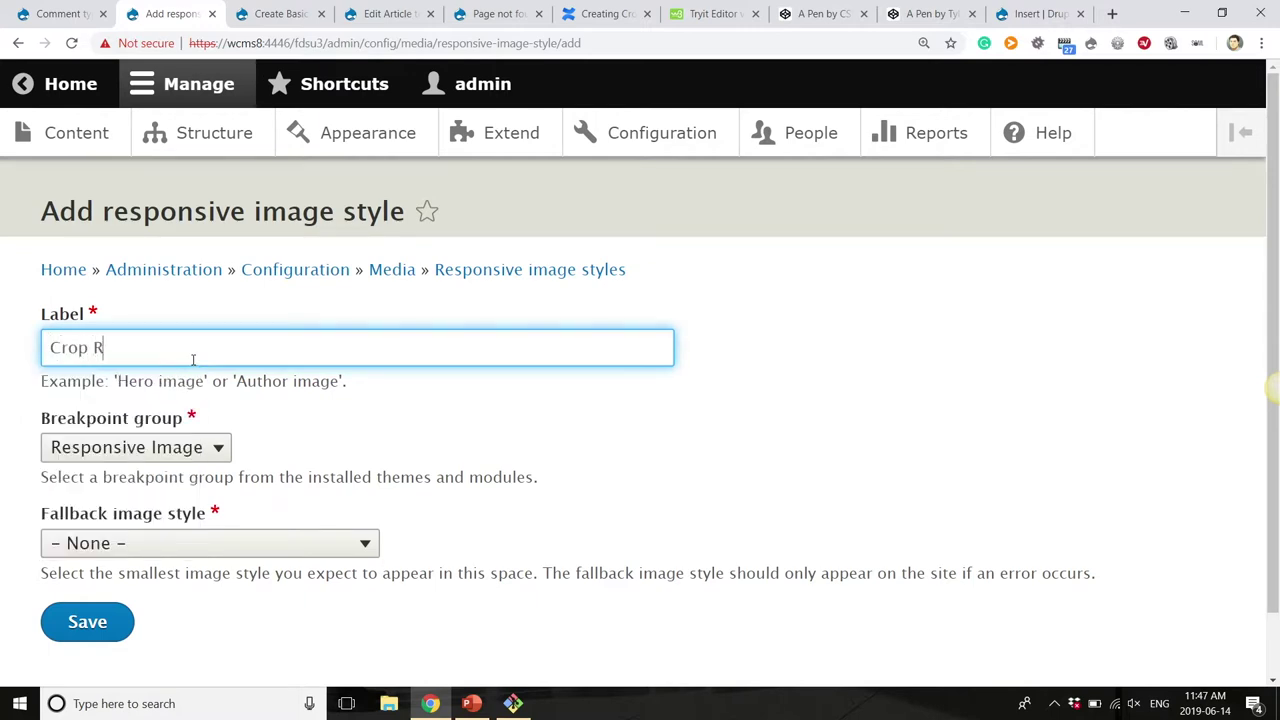
text(emsponisve Image S)
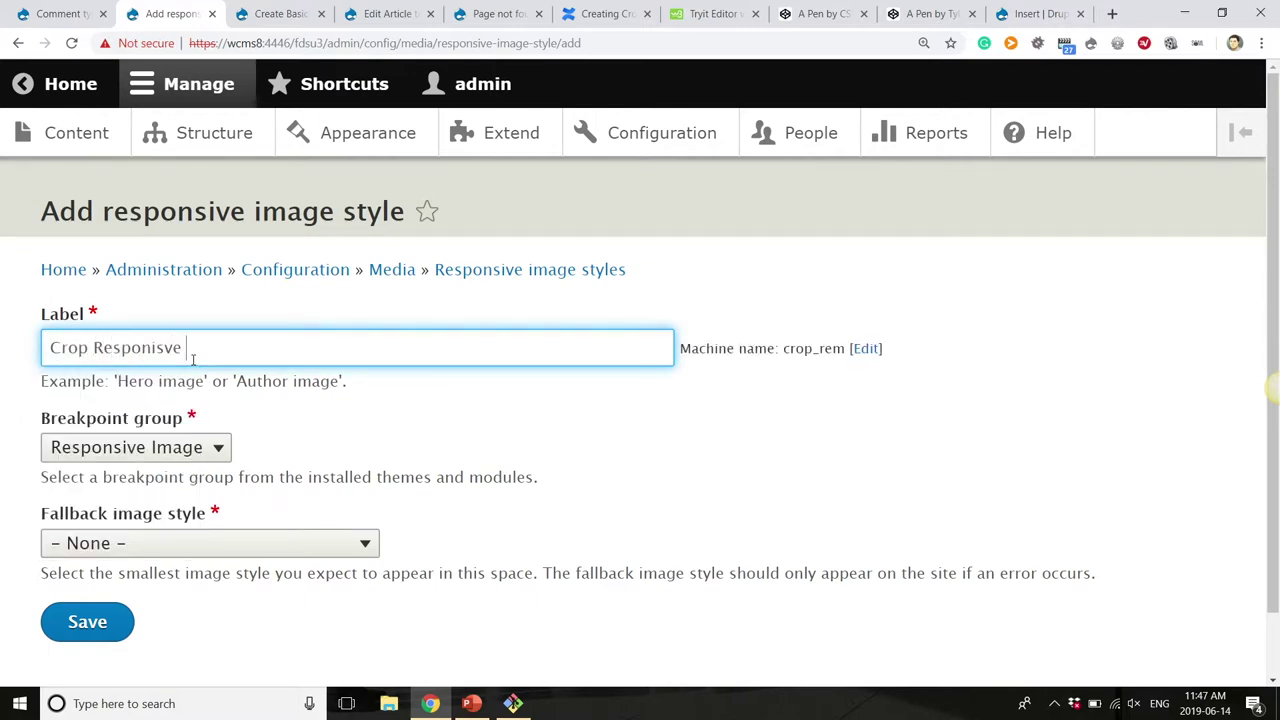
text(tyle)
key(BackSpace)
key(Right)
text(i)
click(166, 450)
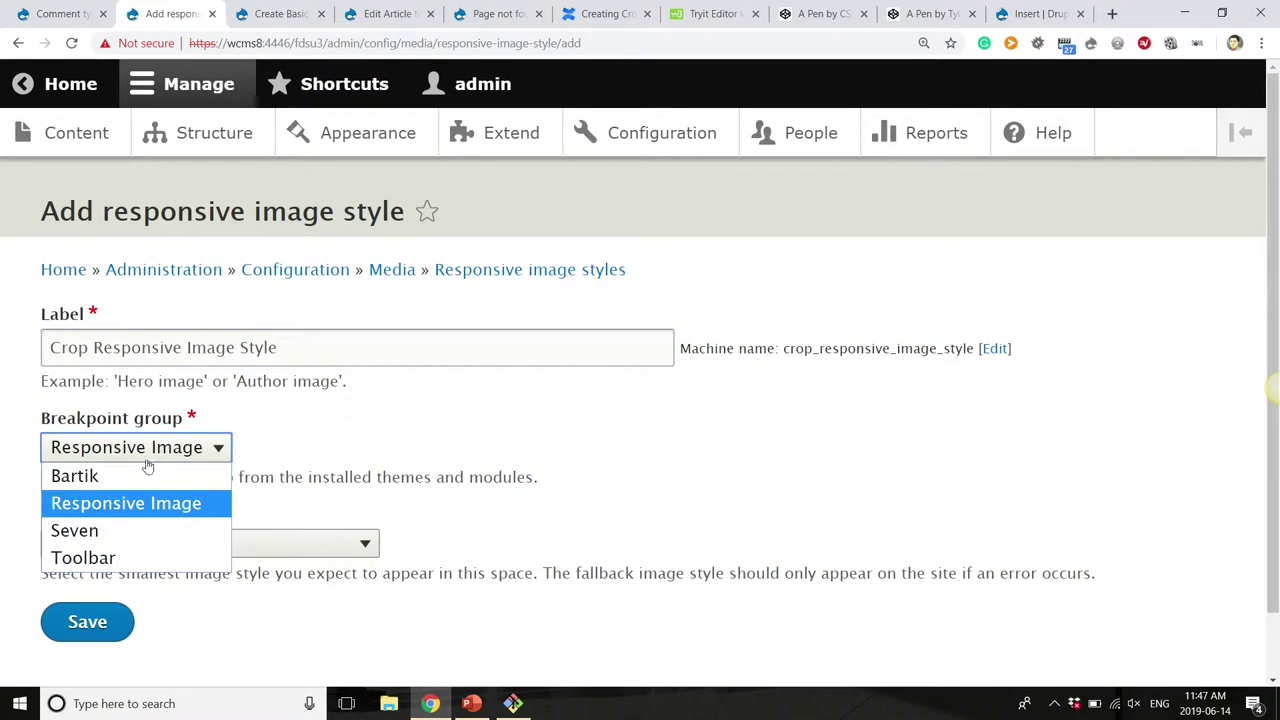
click(150, 474)
scroll(127, 641, down, 1)
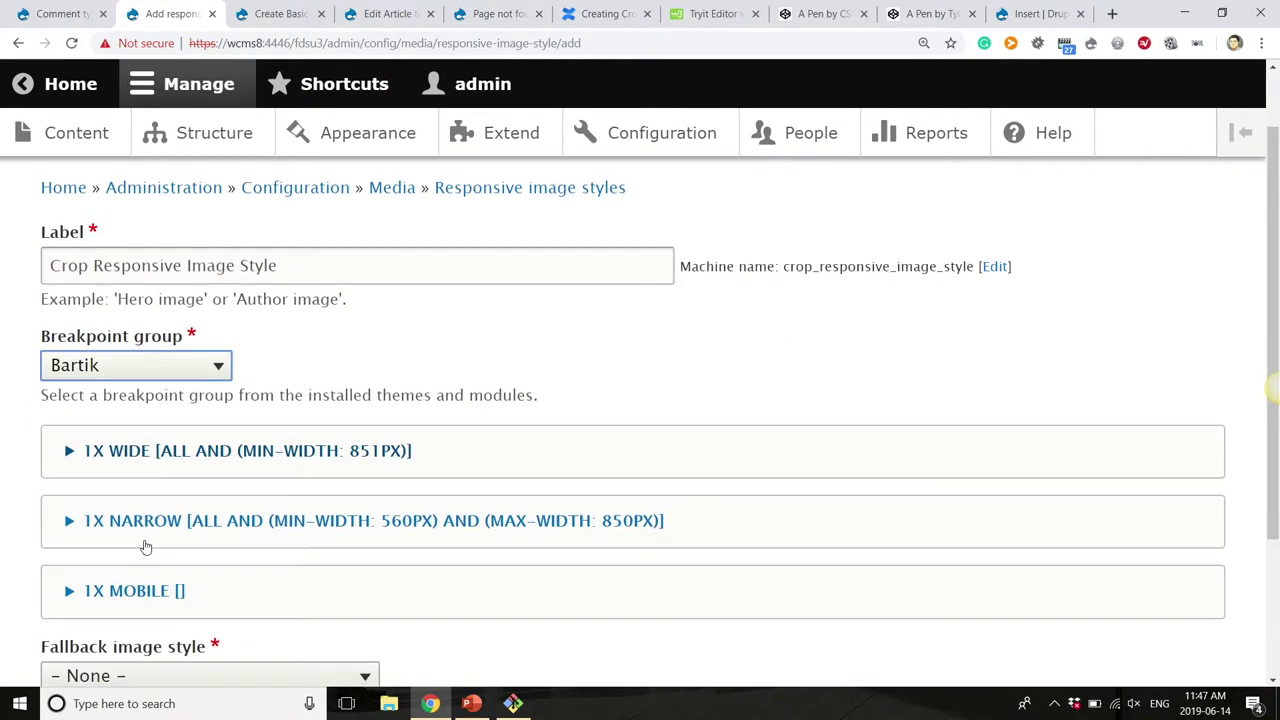
Expand the 1x Wide breakpoint and check which image styles it offers for a single image style.
click(183, 446)
click(160, 542)
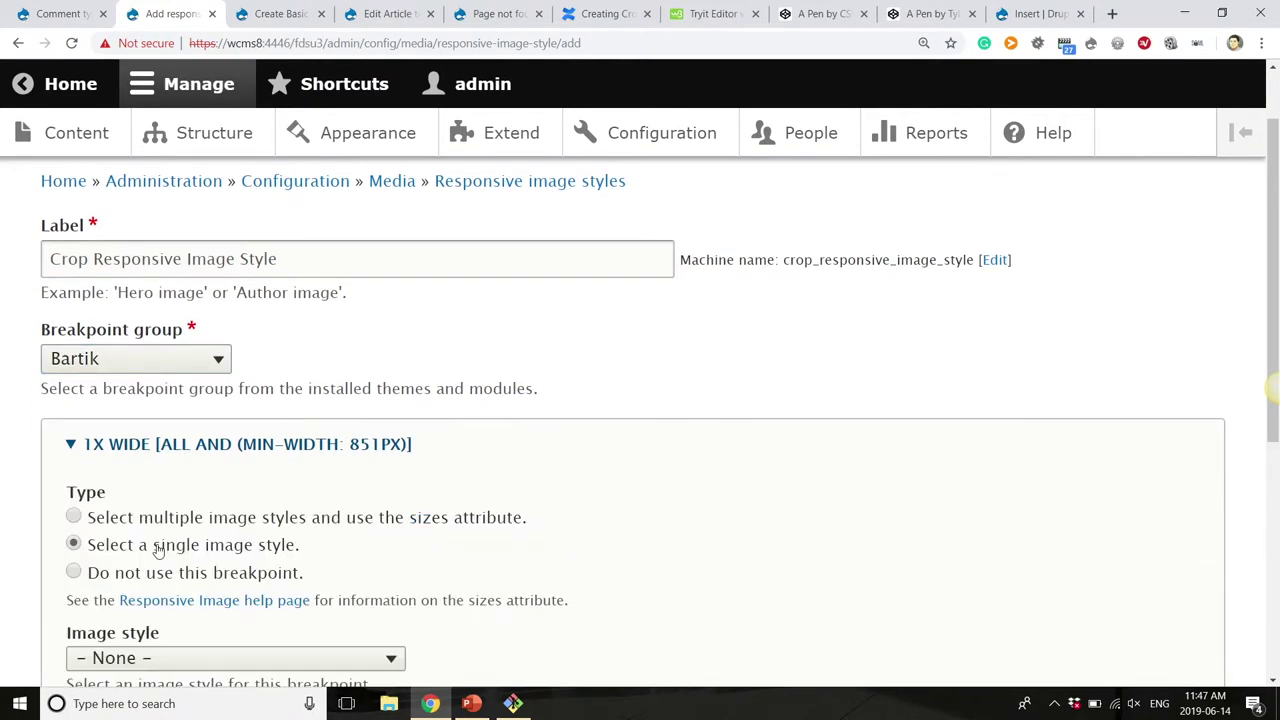
scroll(171, 517, down, 3)
click(208, 405)
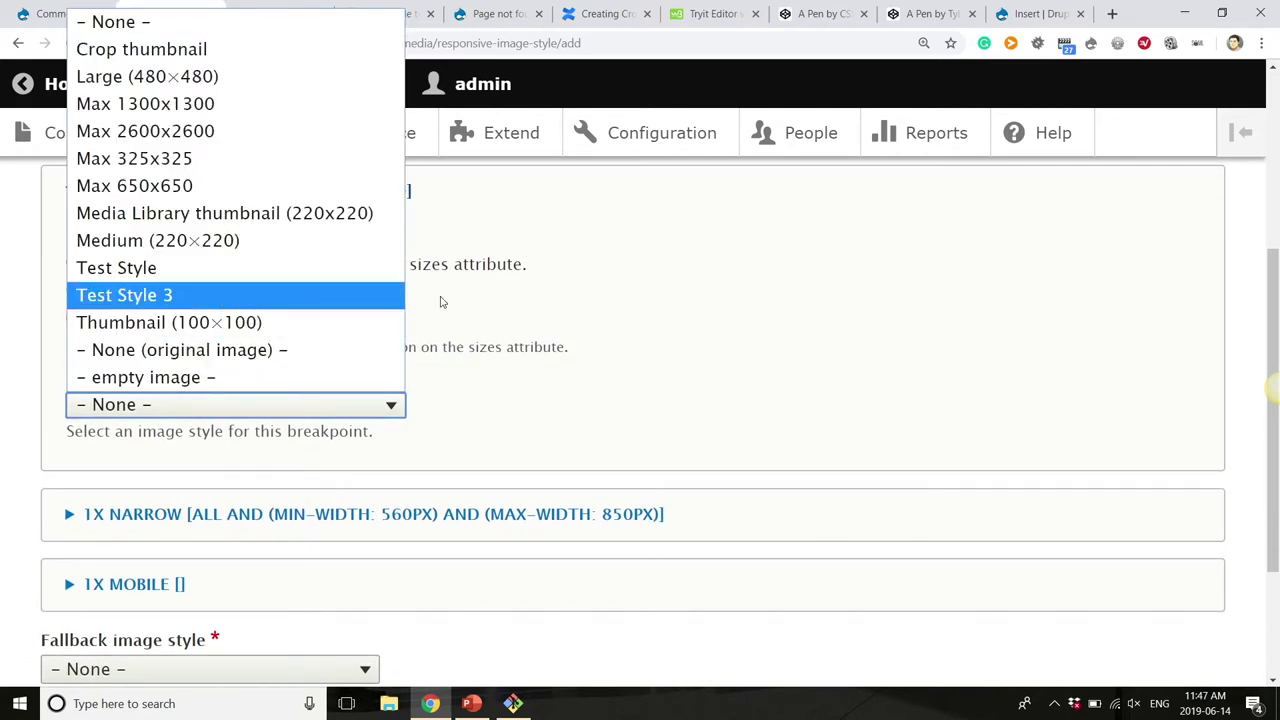
click(558, 285)
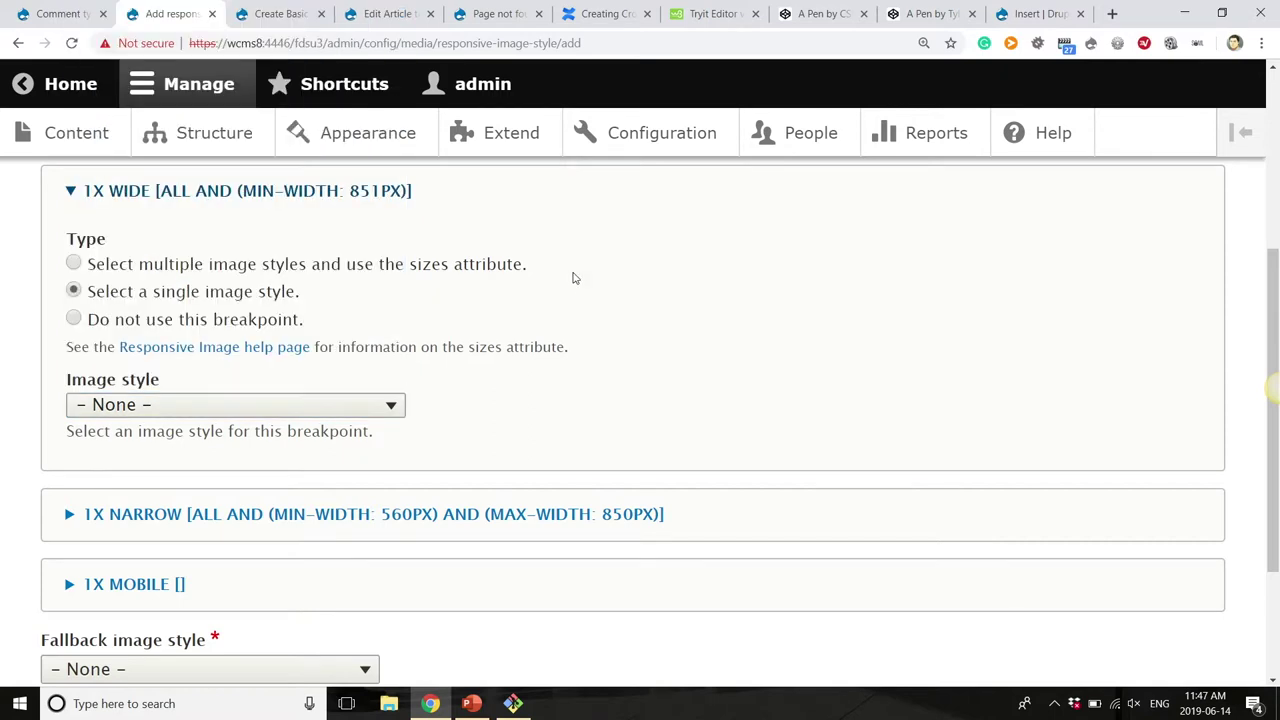
Open the site configuration in a separate browser tab and go to its image styles.
right_click(648, 145)
click(687, 156)
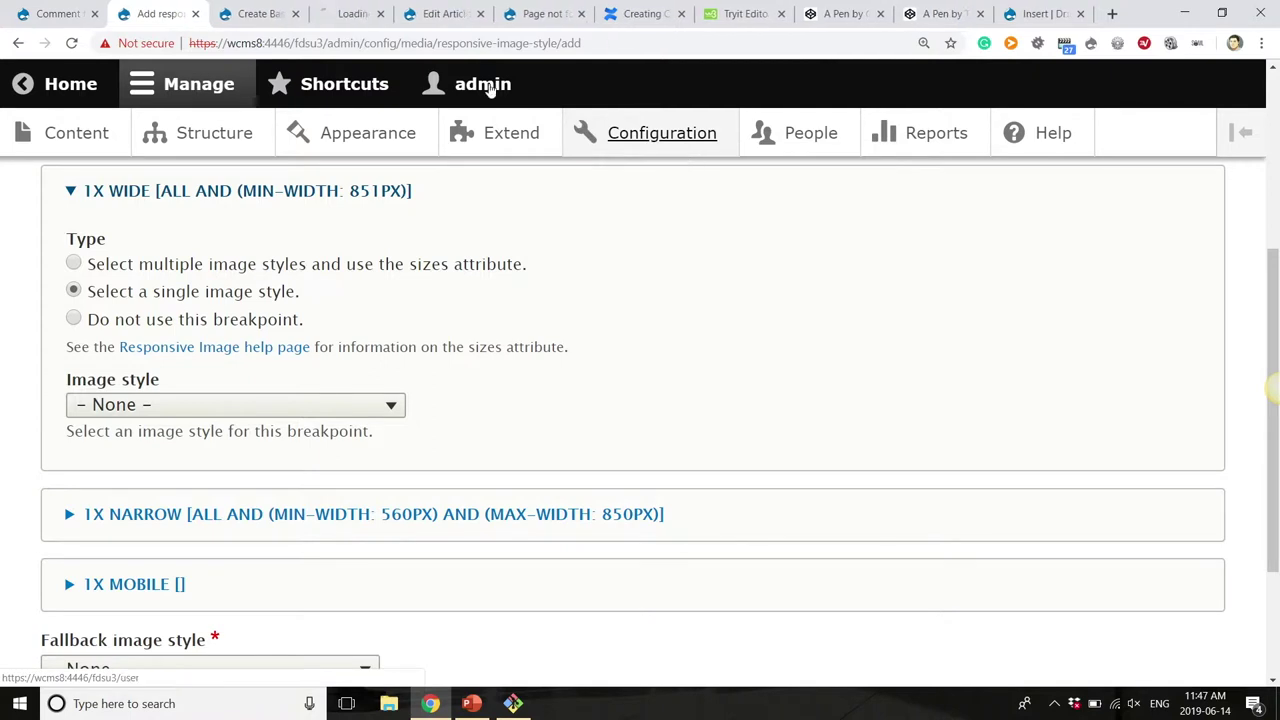
click(340, 8)
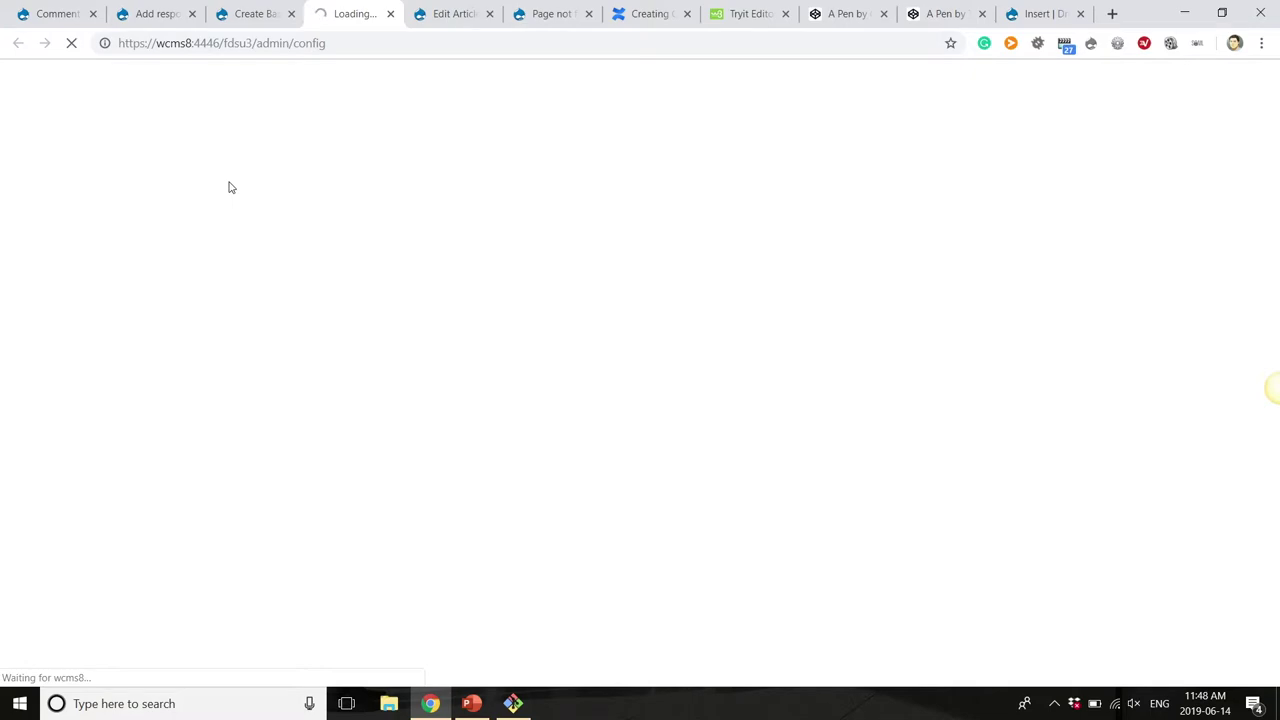
scroll(584, 423, down, 3)
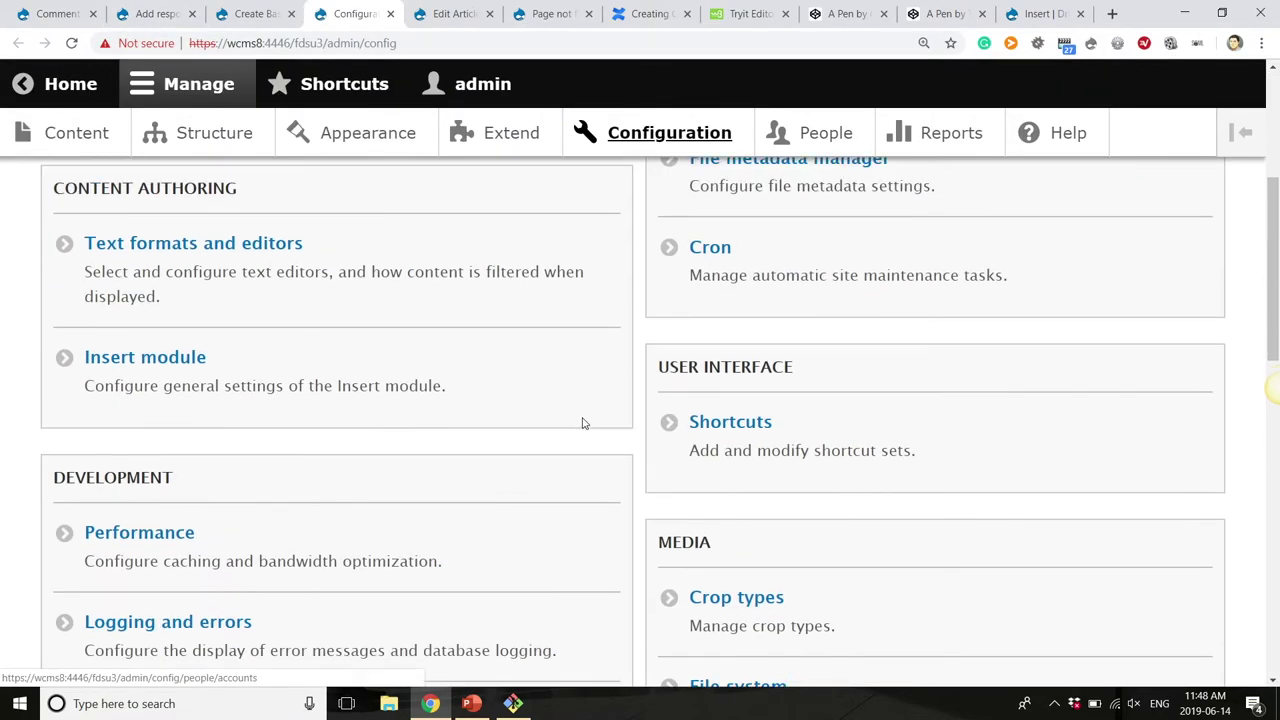
scroll(582, 423, down, 8)
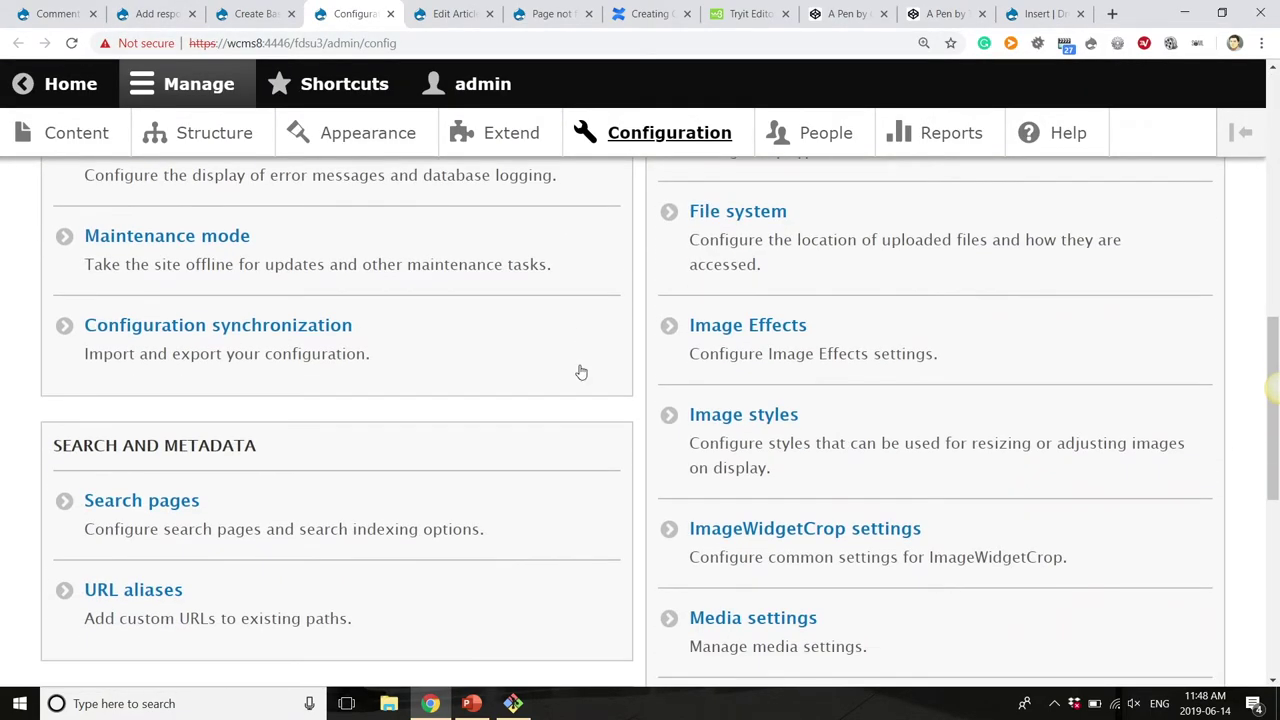
click(752, 422)
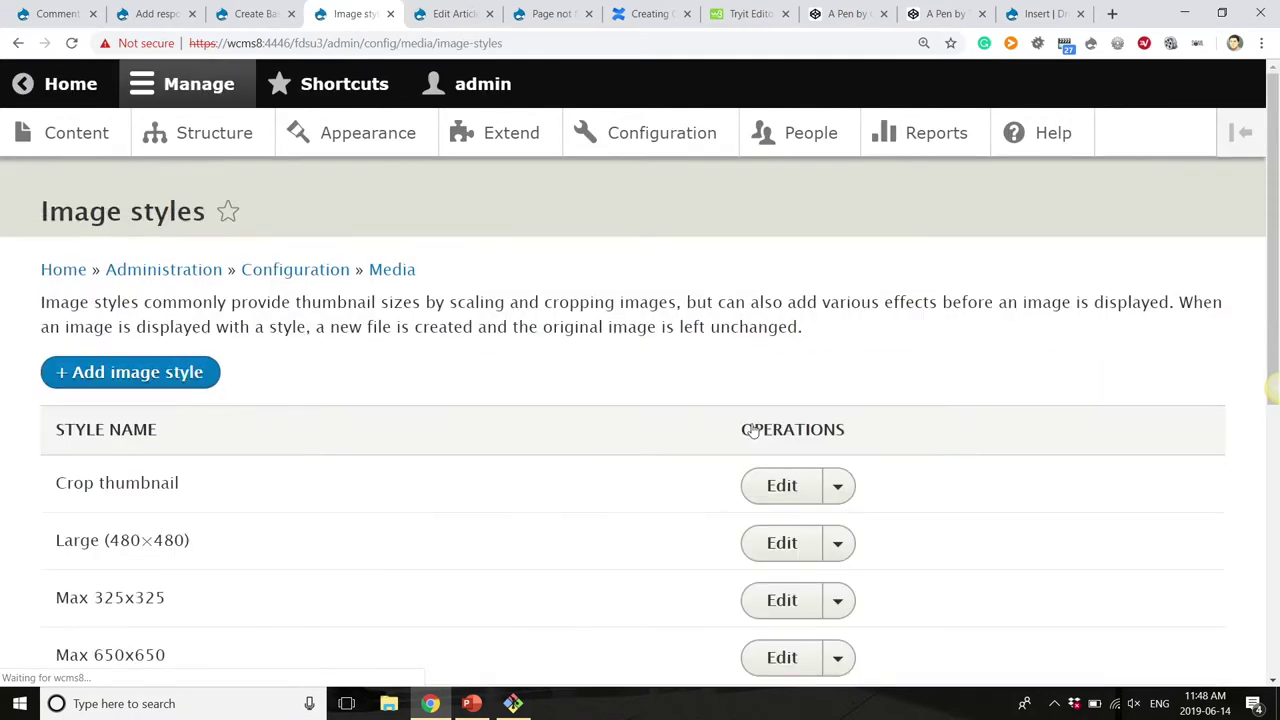
Look through the existing image styles and open the form for adding a new one.
scroll(490, 368, down, 3)
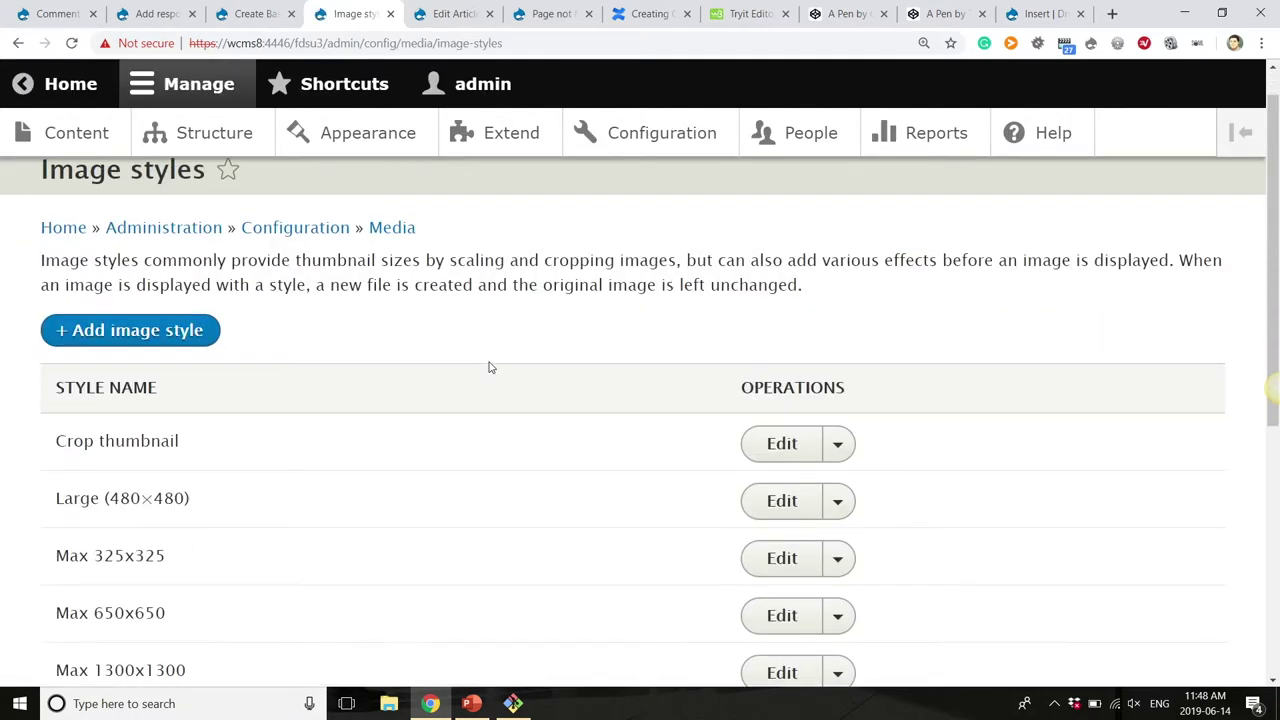
scroll(490, 368, down, 2)
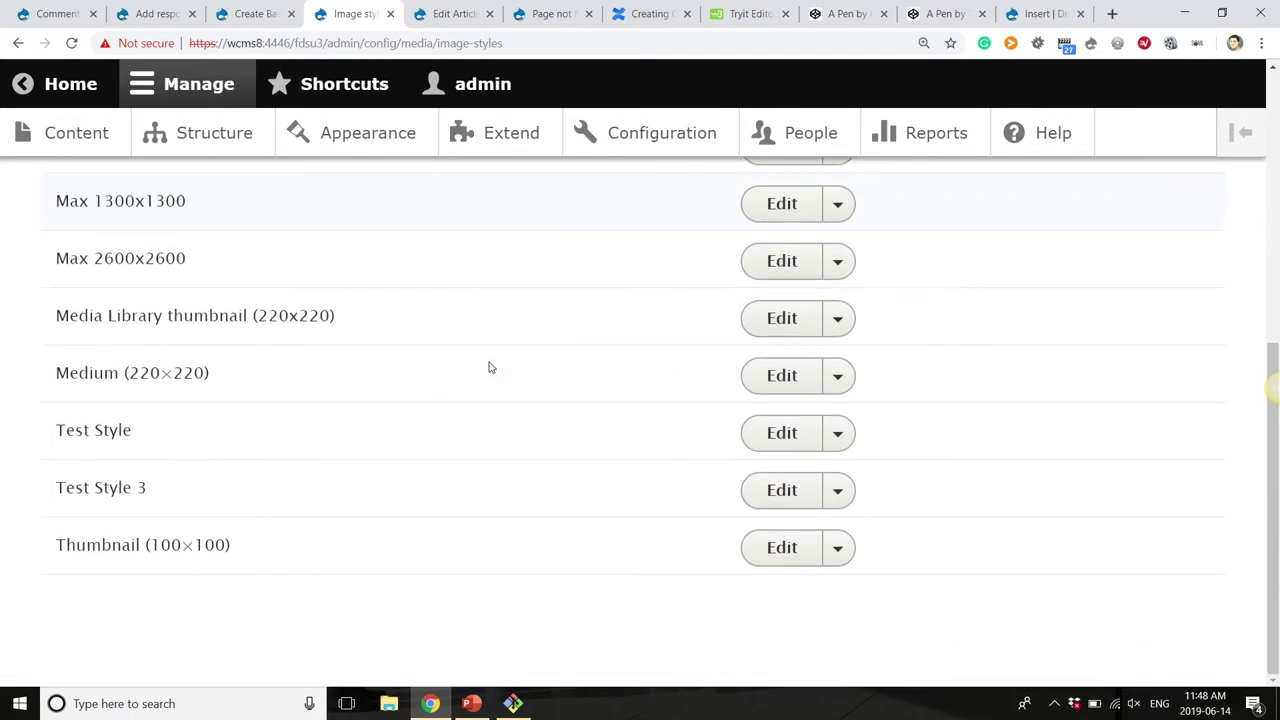
scroll(490, 368, up, 5)
click(176, 372)
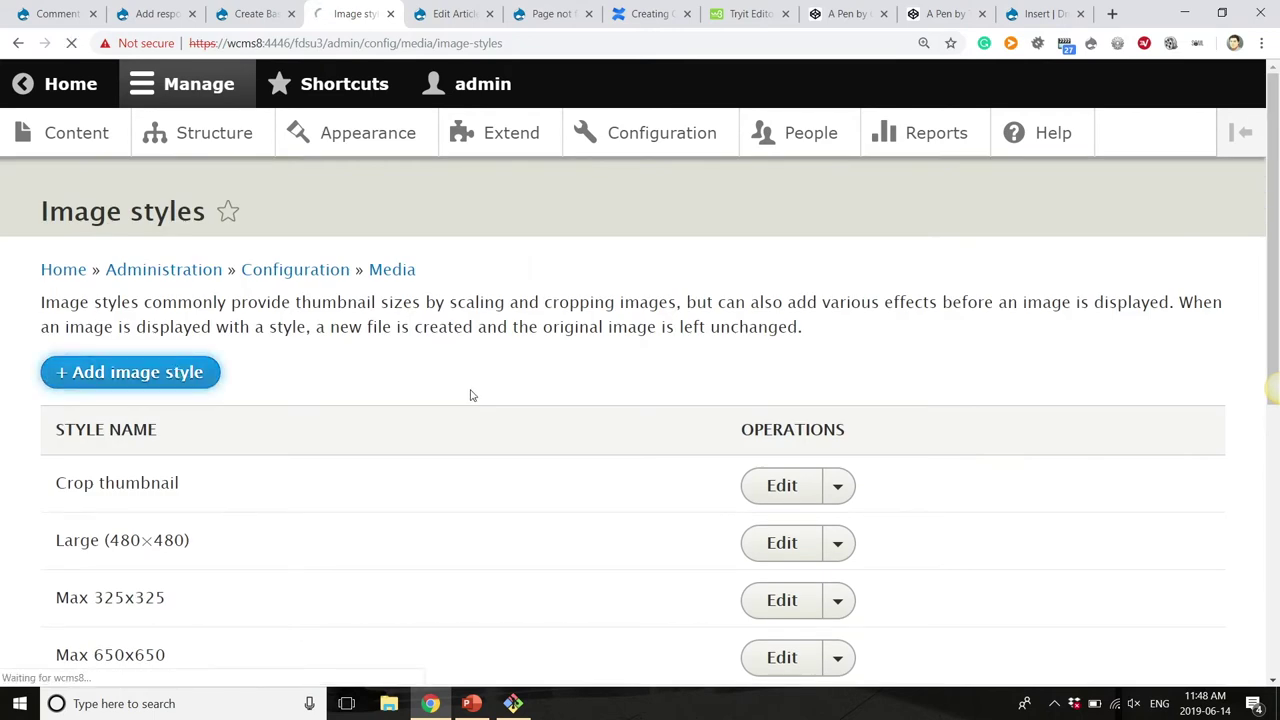
click(383, 350)
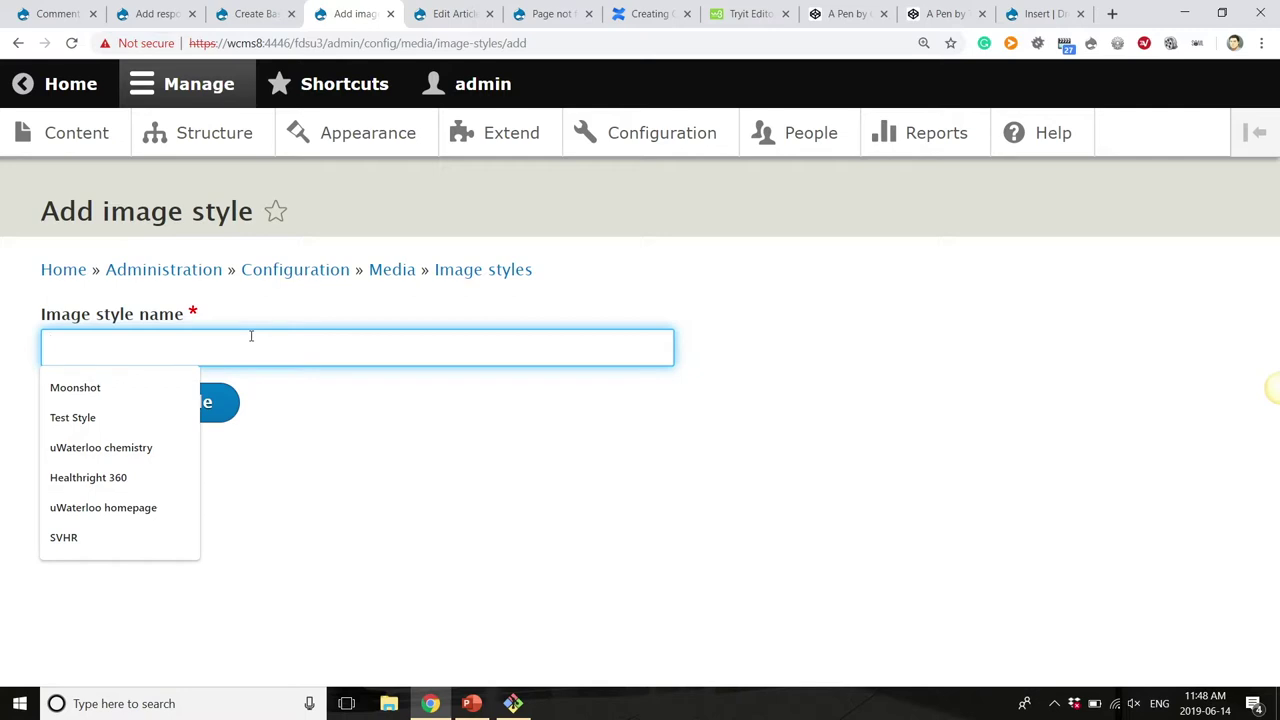
click(358, 437)
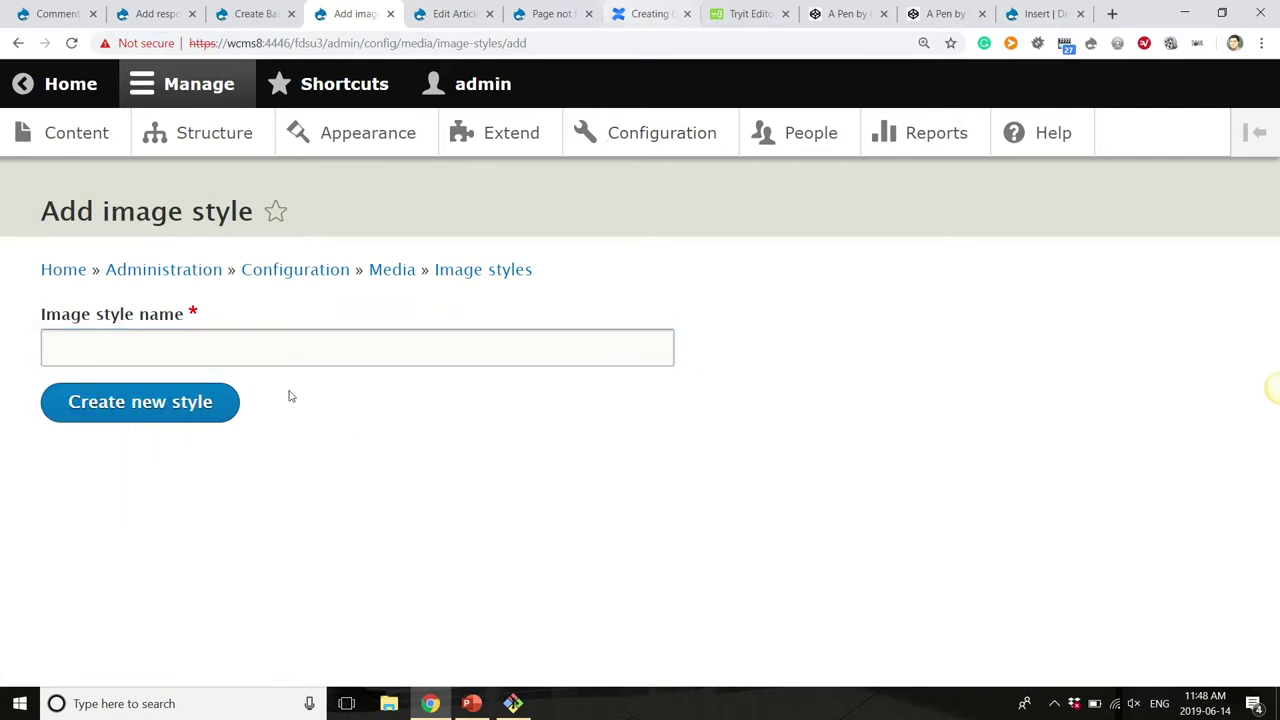
Switch to the Confluence page on crop responsive image styles and examine its sections on creating a responsive image style and configuring crop types.
click(640, 18)
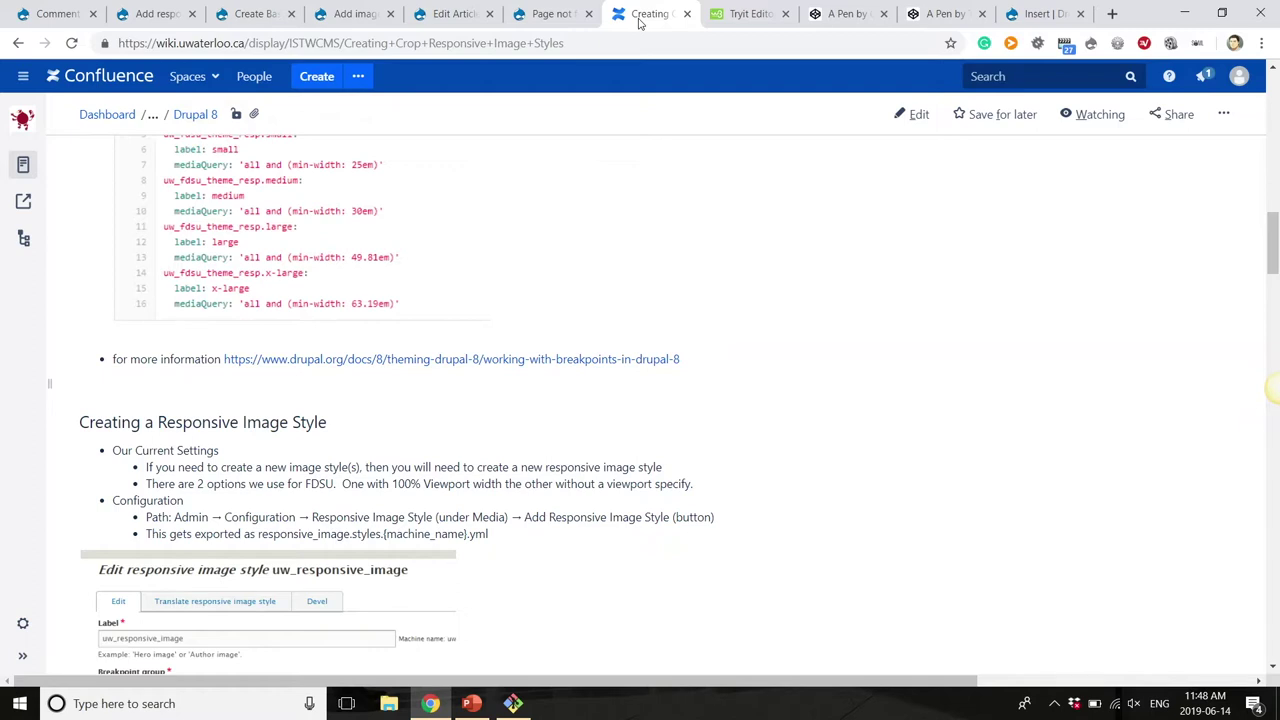
key(Down)
key(Down)
key(Down)
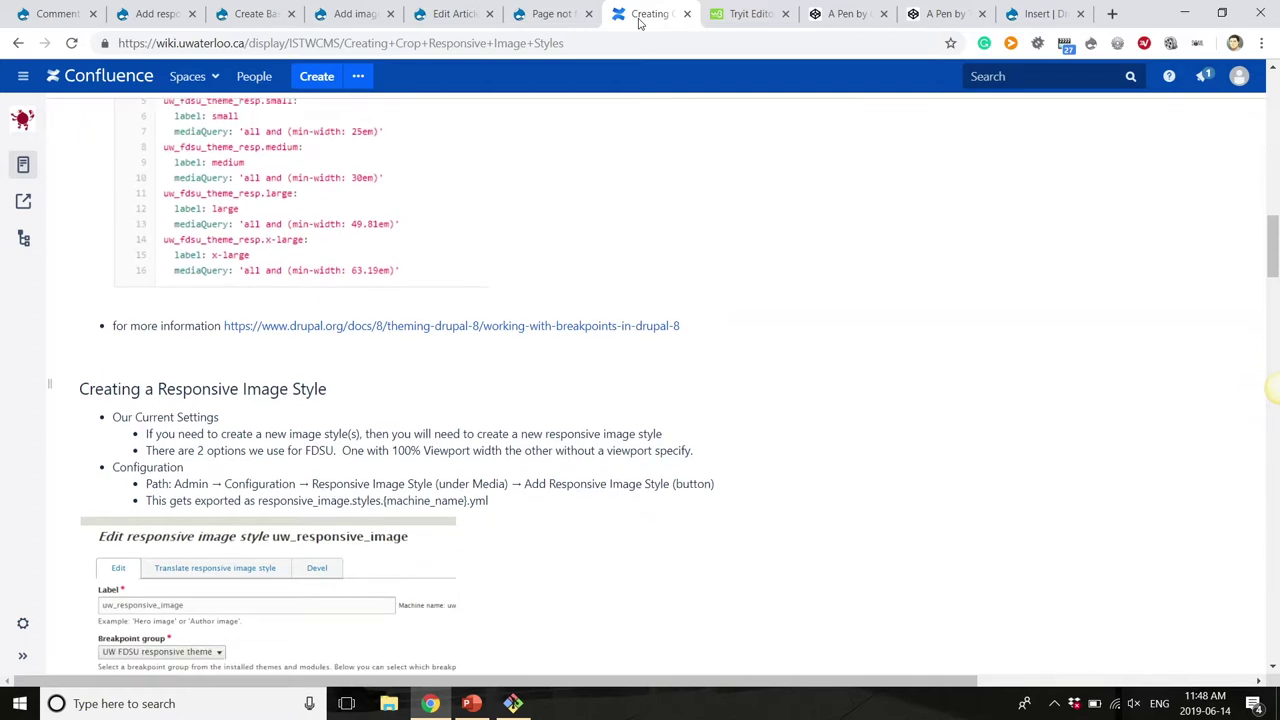
key(Down)
key(Down)
key(Down)
key(Down)
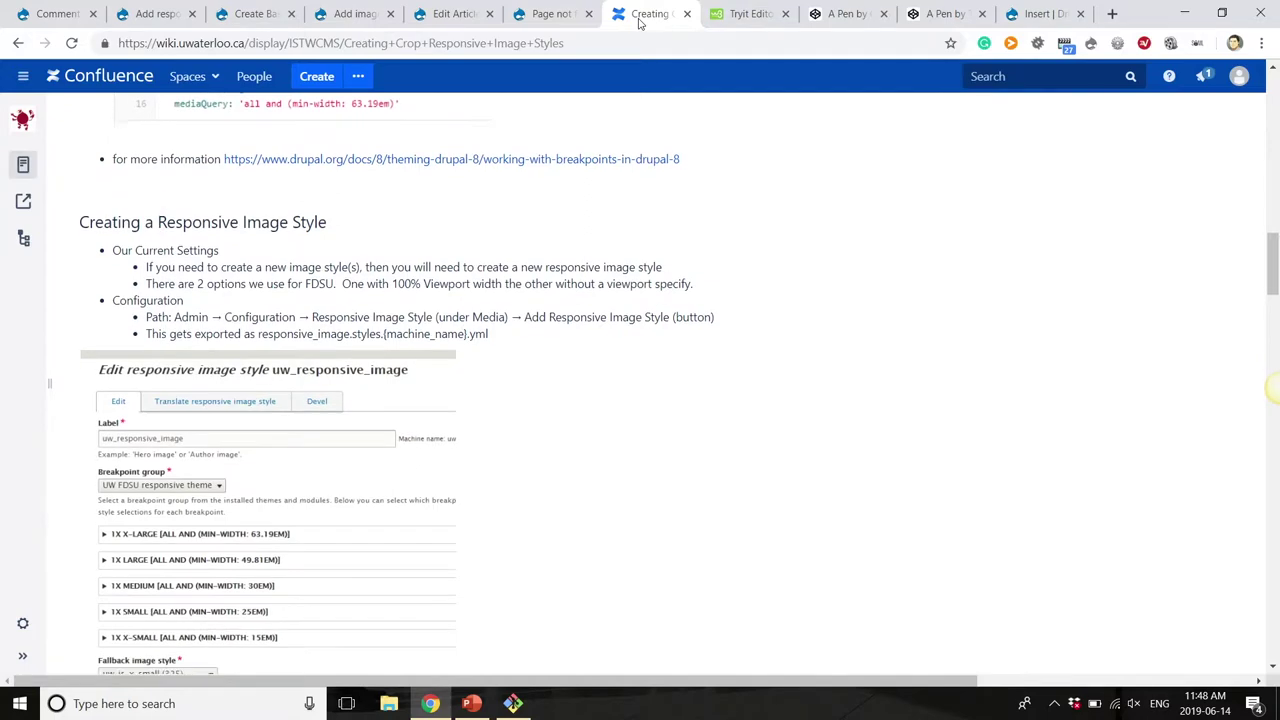
key(Up)
key(Up)
key(Up)
key(Up)
key(Up)
key(Up)
key(Up)
key(Up)
key(Up)
key(Up)
key(Up)
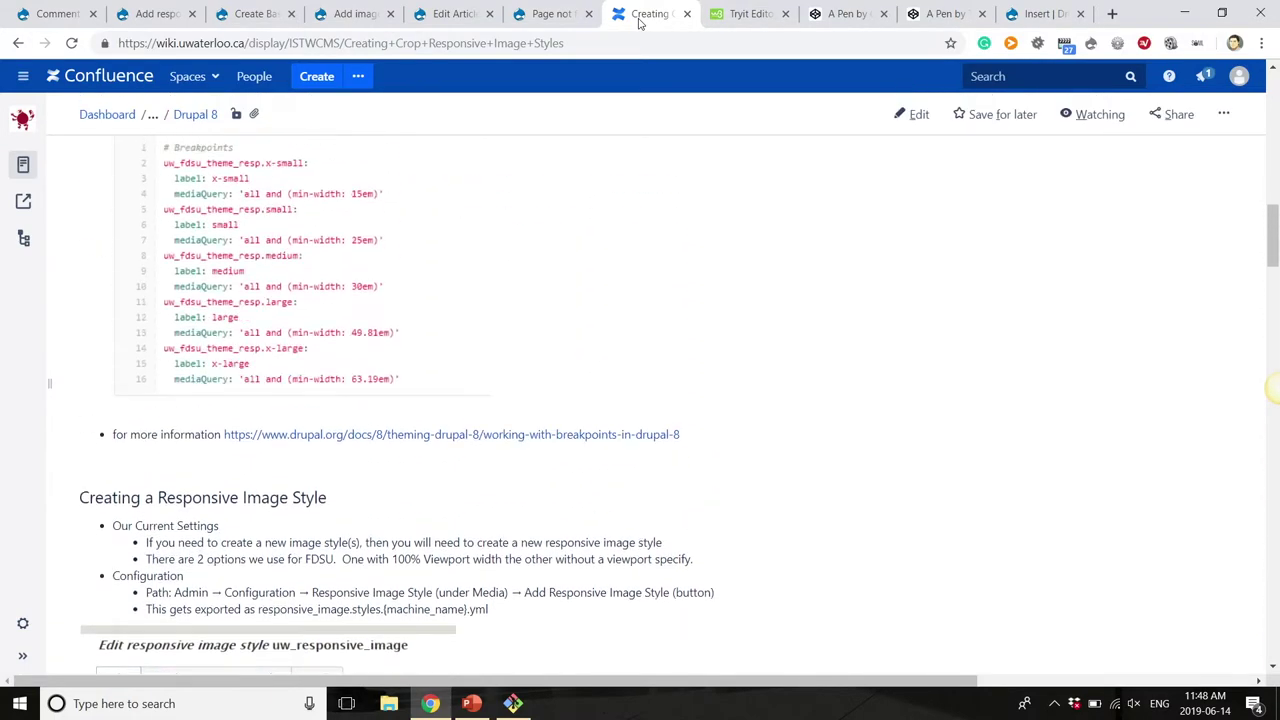
key(Down)
key(Down)
key(Down)
key(Down)
key(Down)
key(Down)
key(Down)
key(Down)
key(Up)
key(Up)
key(Up)
key(Up)
key(Up)
key(Up)
key(Up)
key(Up)
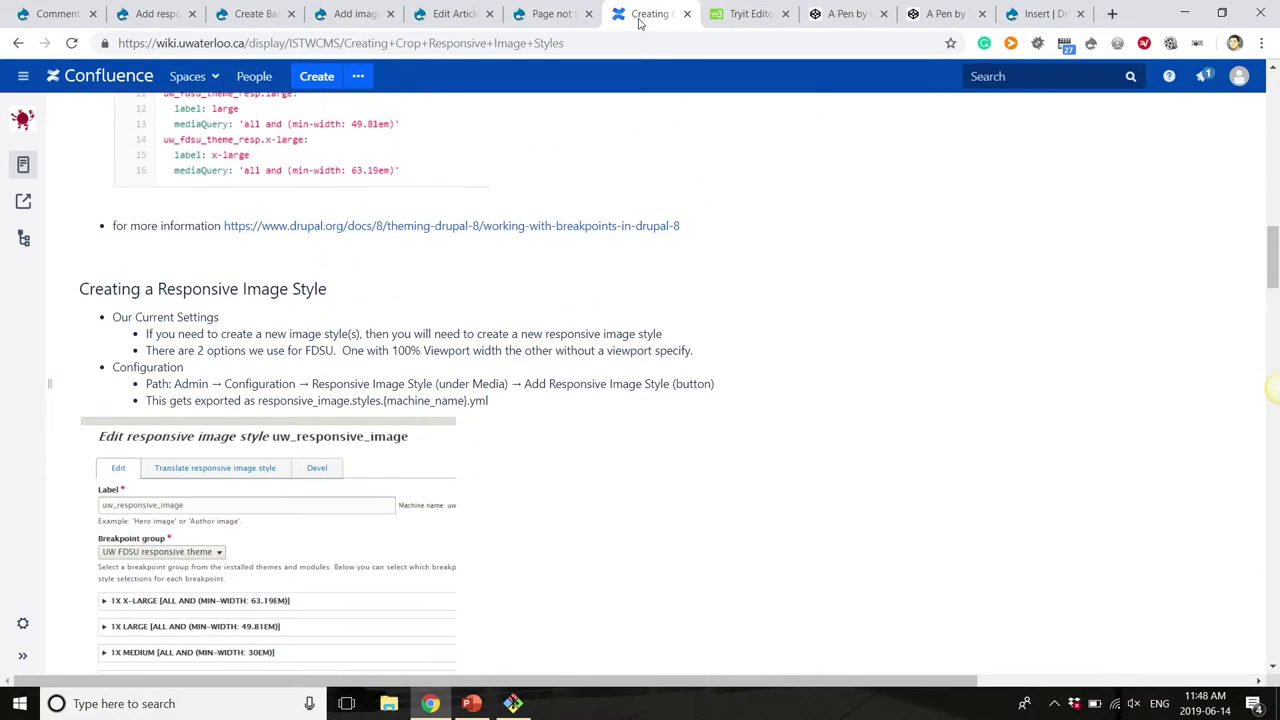
key(Down)
key(Down)
key(Down)
key(Down)
key(Down)
key(Down)
key(Down)
key(Down)
key(Down)
key(Down)
key(Down)
key(Down)
key(Down)
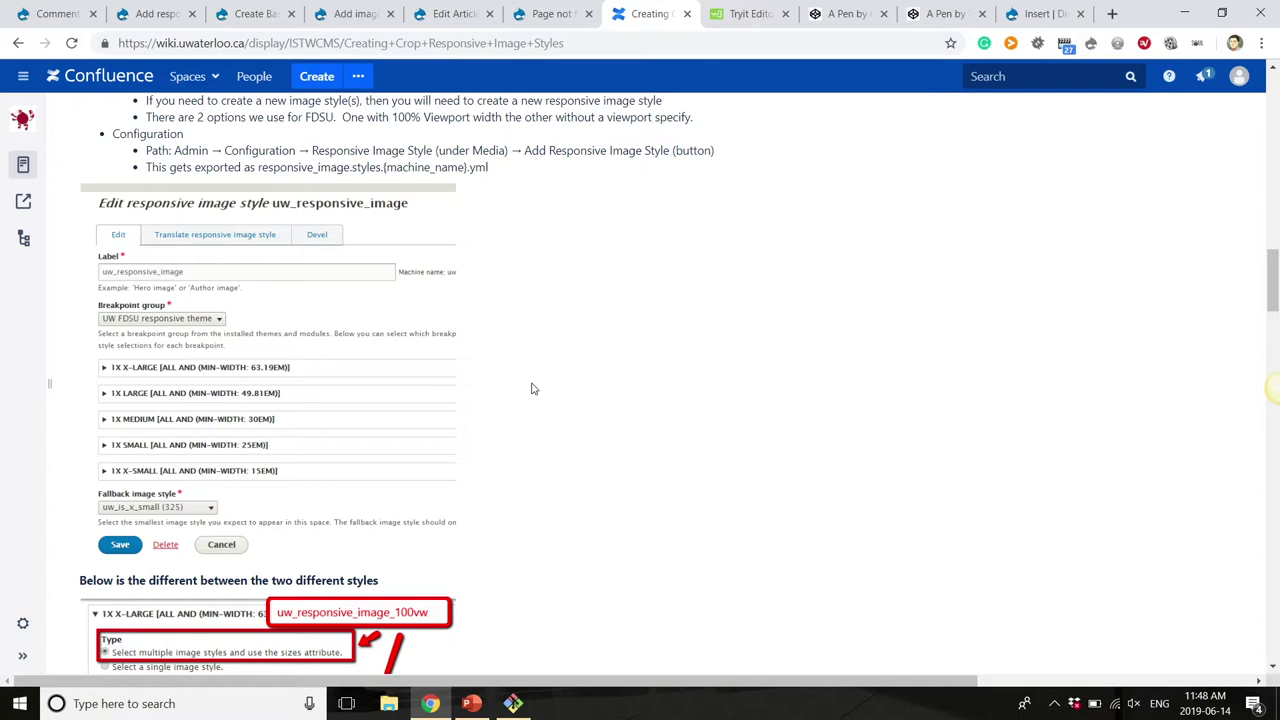
scroll(532, 389, down, 4)
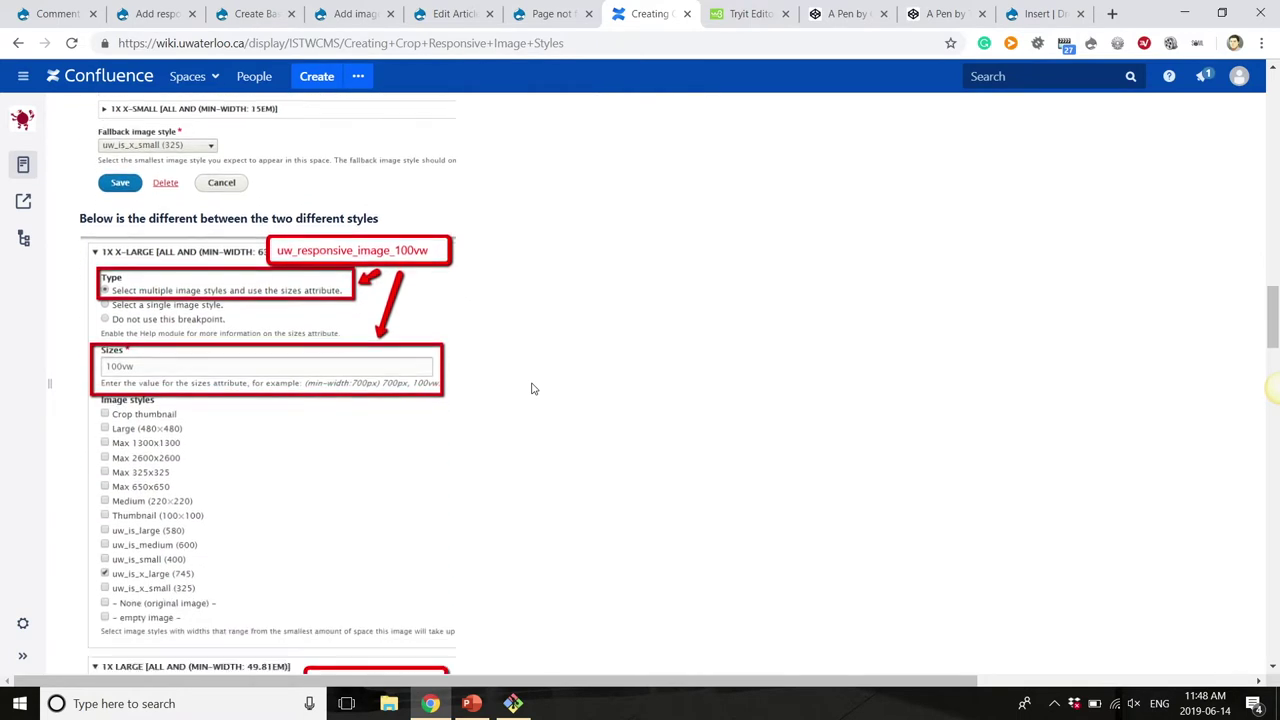
scroll(532, 389, down, 3)
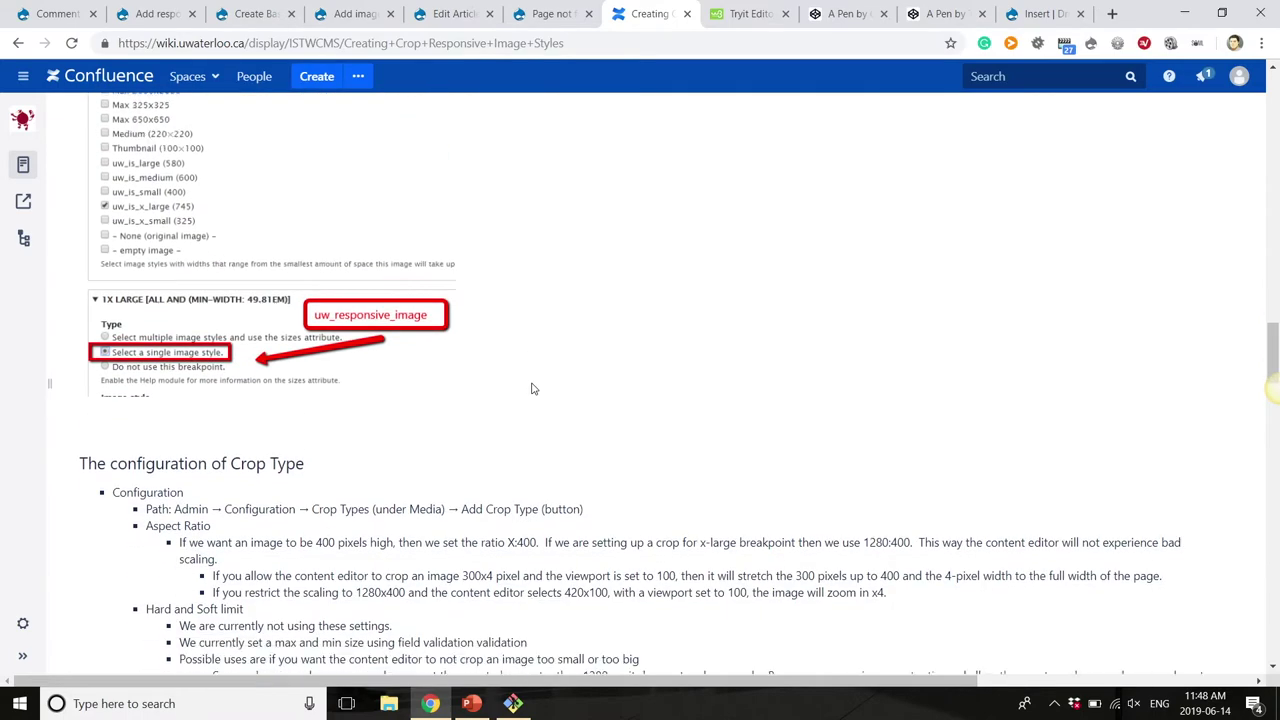
scroll(532, 389, up, 4)
scroll(532, 389, down, 4)
scroll(532, 389, down, 1)
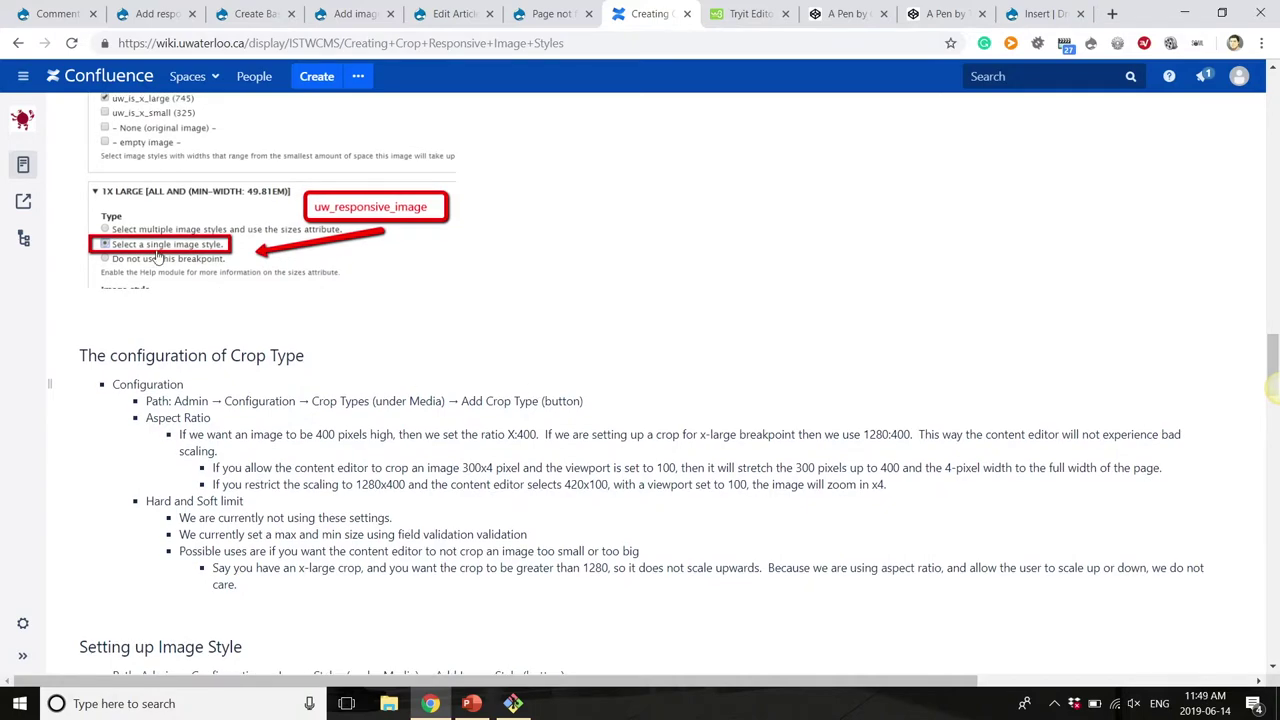
Examine the wiki instructions on adding a Manual crop effect and setting up the ImageWidget crop form display.
scroll(234, 266, down, 8)
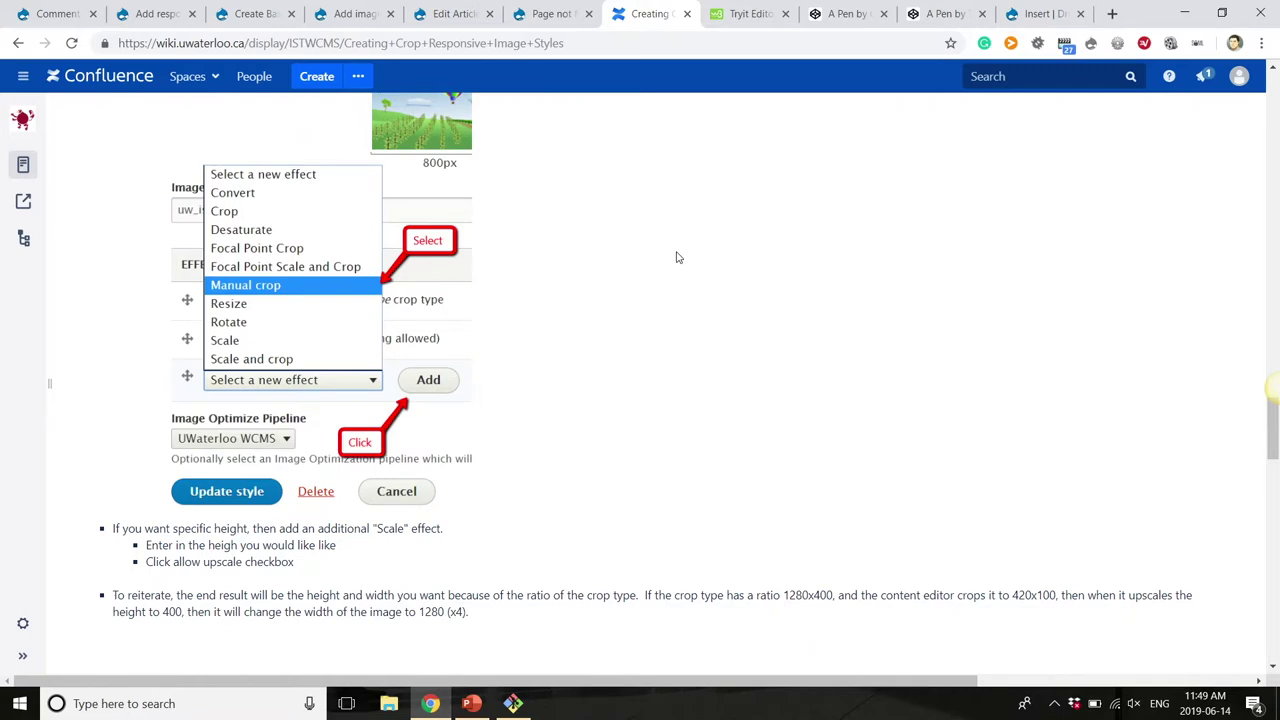
scroll(240, 350, down, 1)
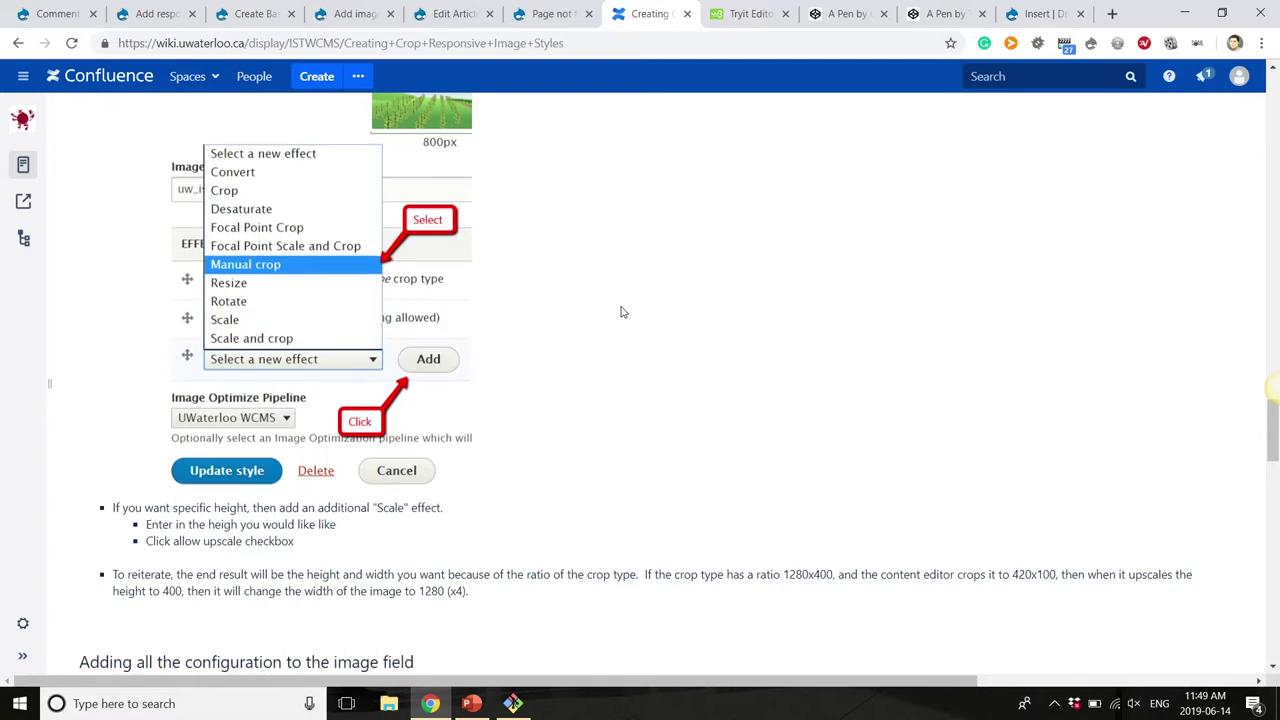
scroll(620, 312, down, 5)
scroll(620, 312, down, 2)
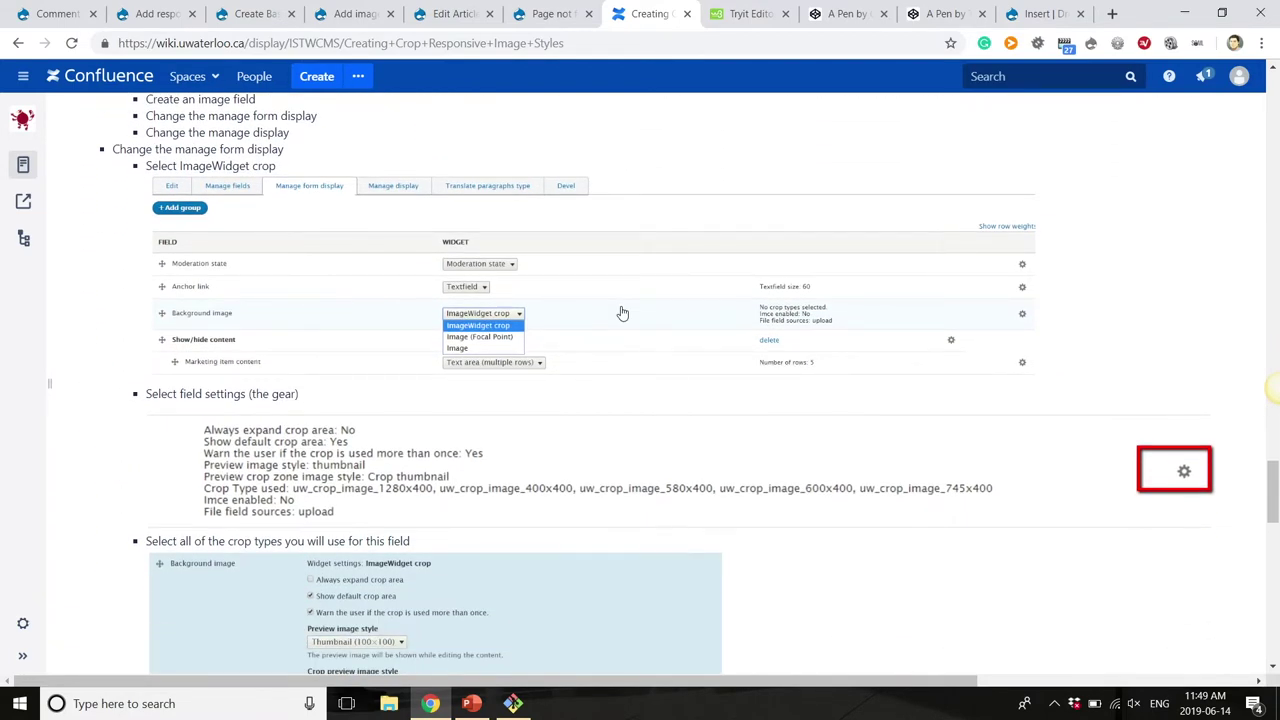
click(543, 183)
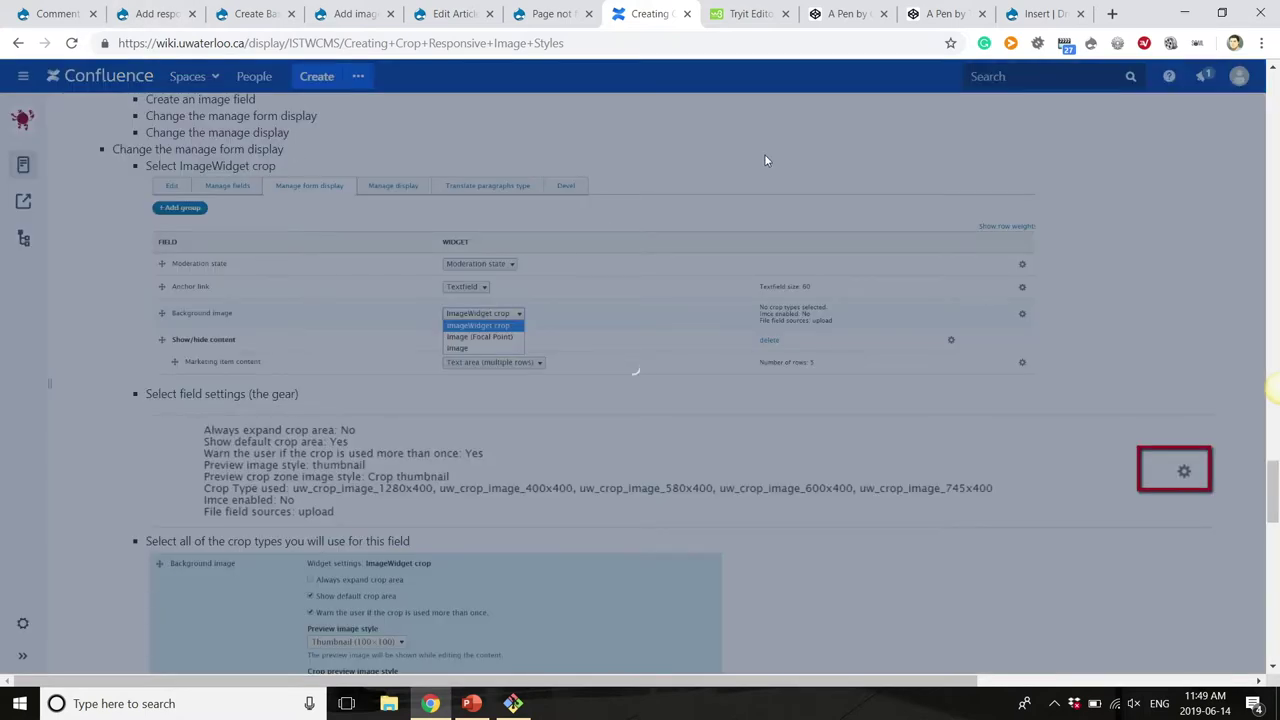
scroll(668, 297, down, 2)
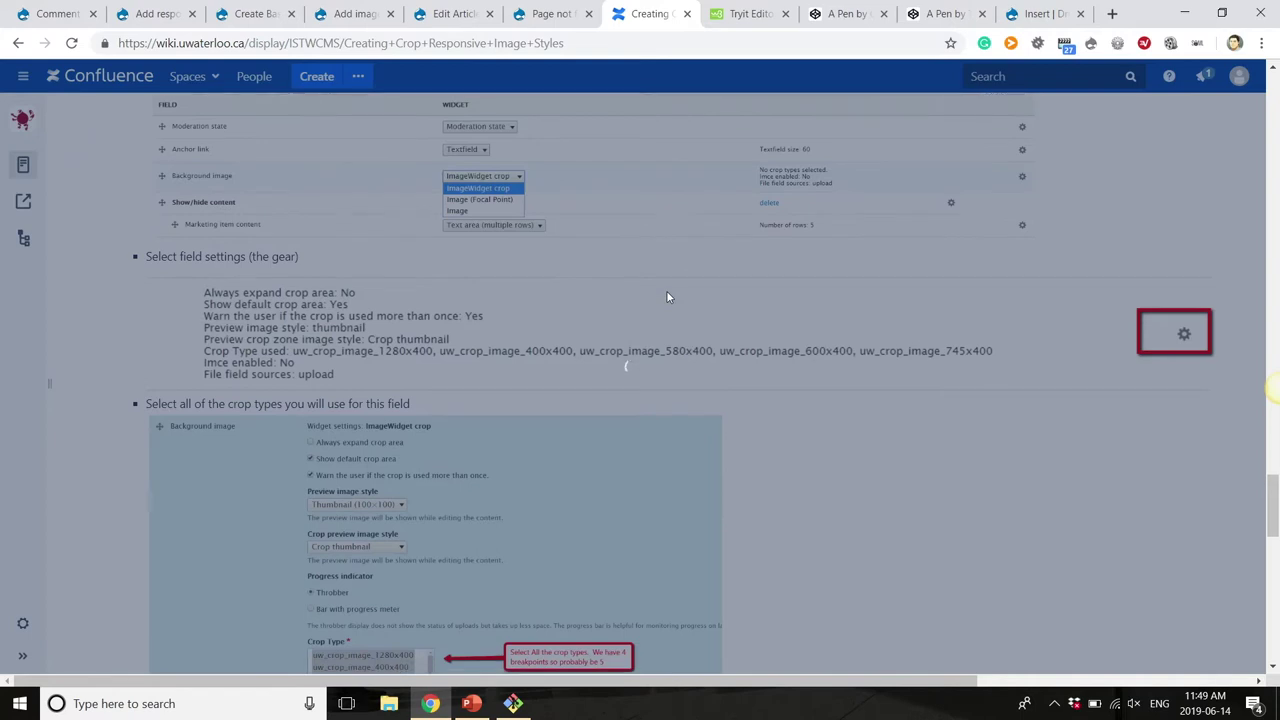
scroll(668, 297, up, 2)
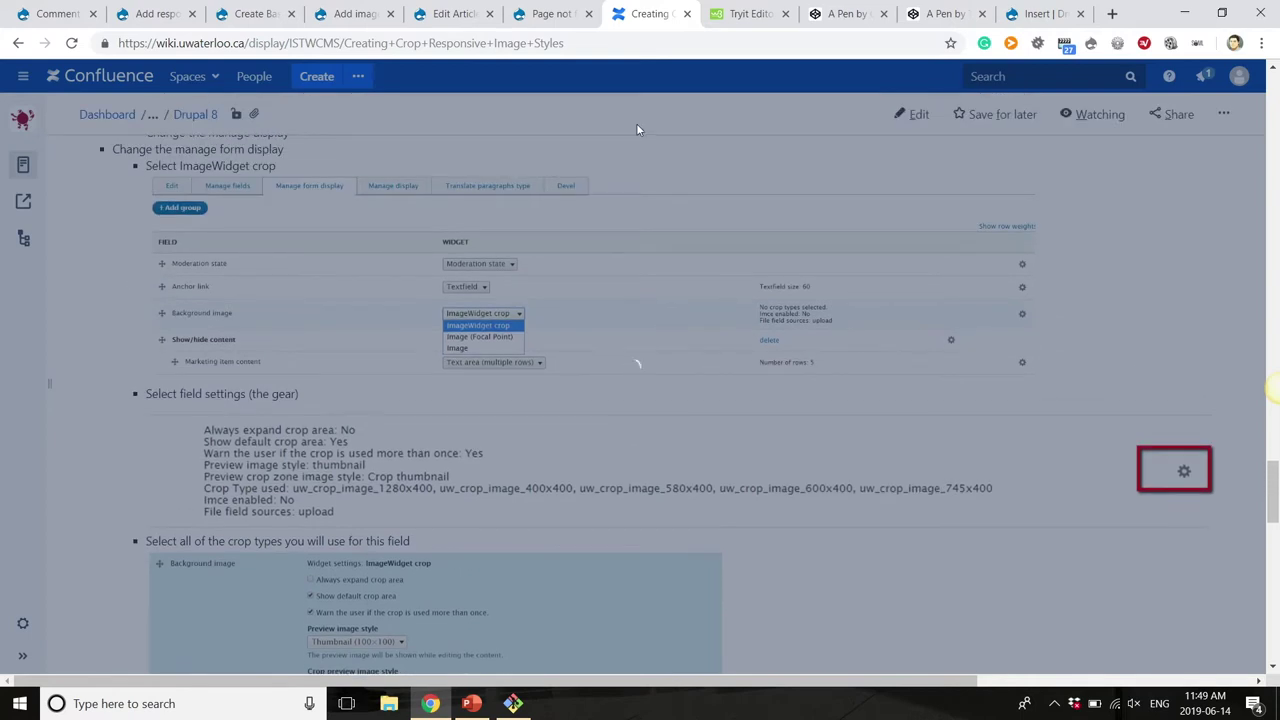
Return to the Drupal site at default zoom and open the form display settings of the Basic page content type.
click(190, 12)
key(ctrl+0)
scroll(198, 314, up, 2)
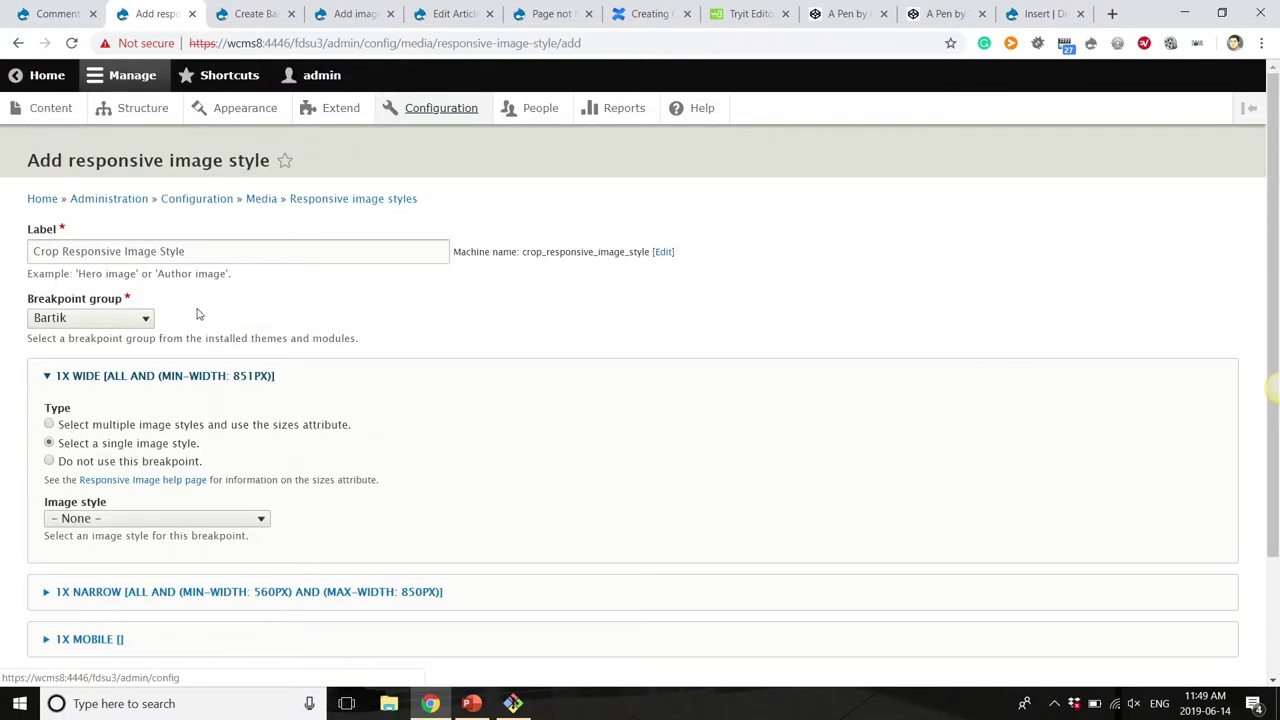
click(144, 116)
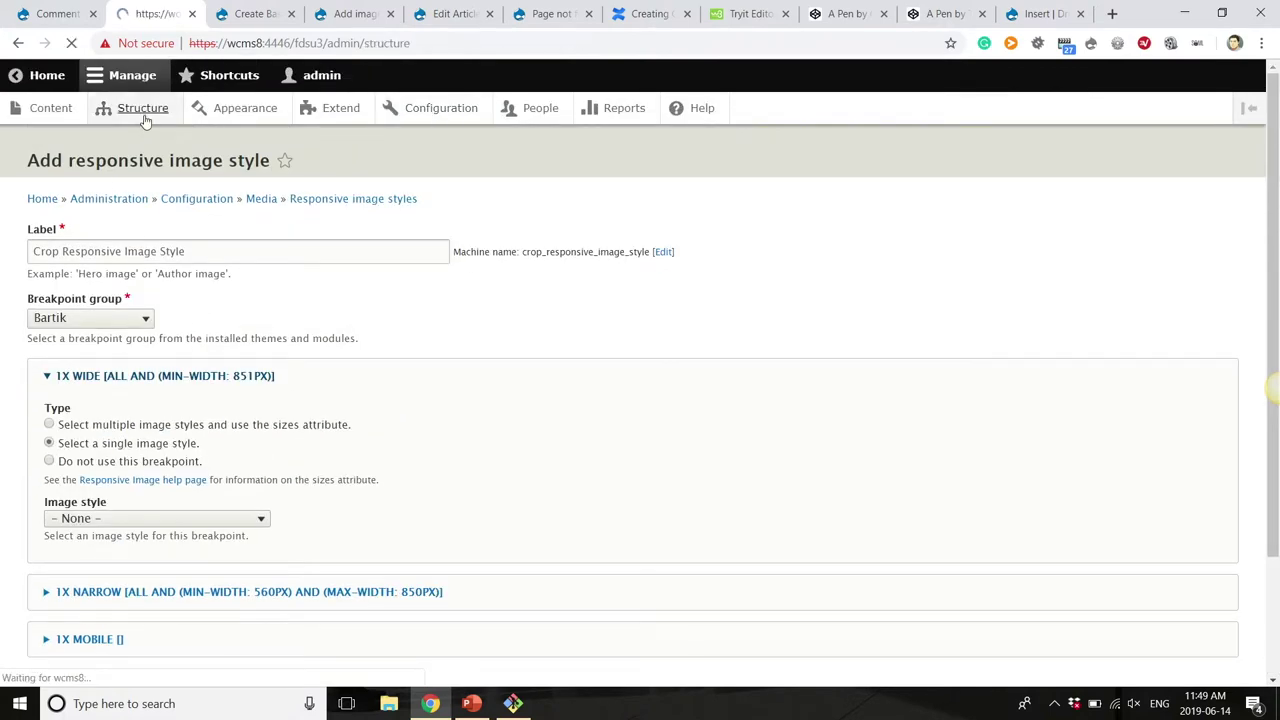
scroll(115, 466, down, 1)
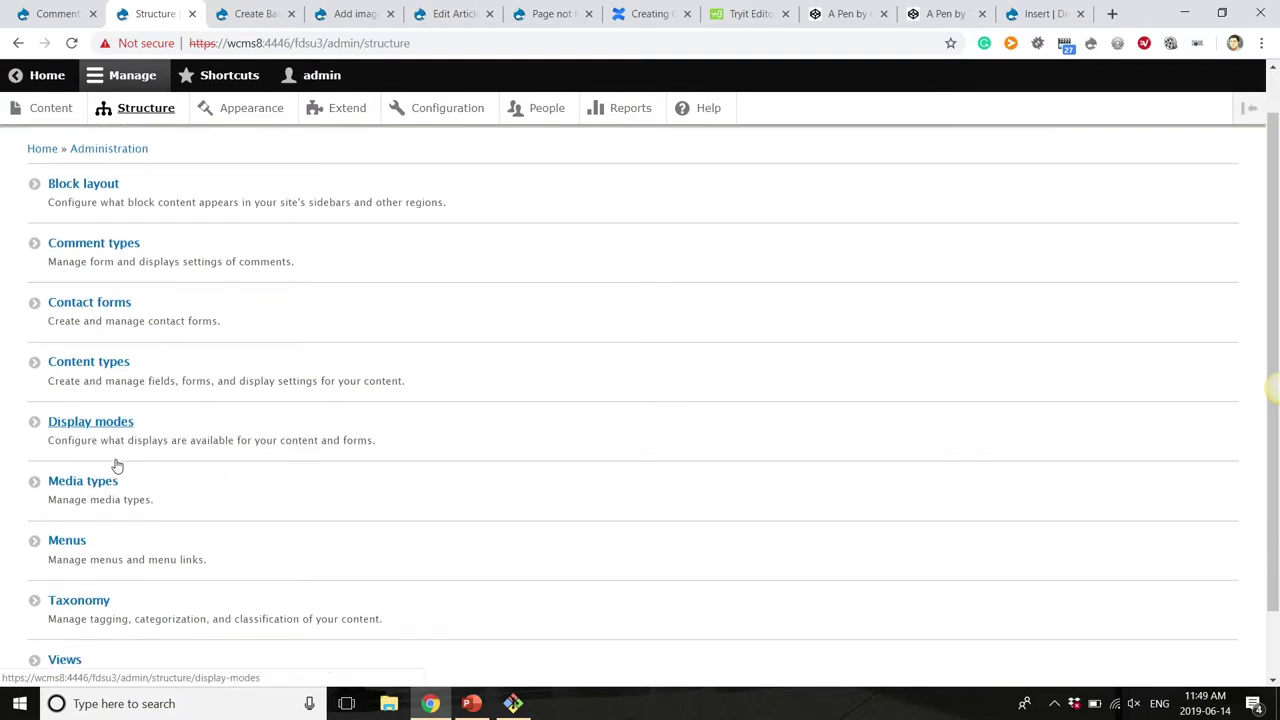
click(106, 363)
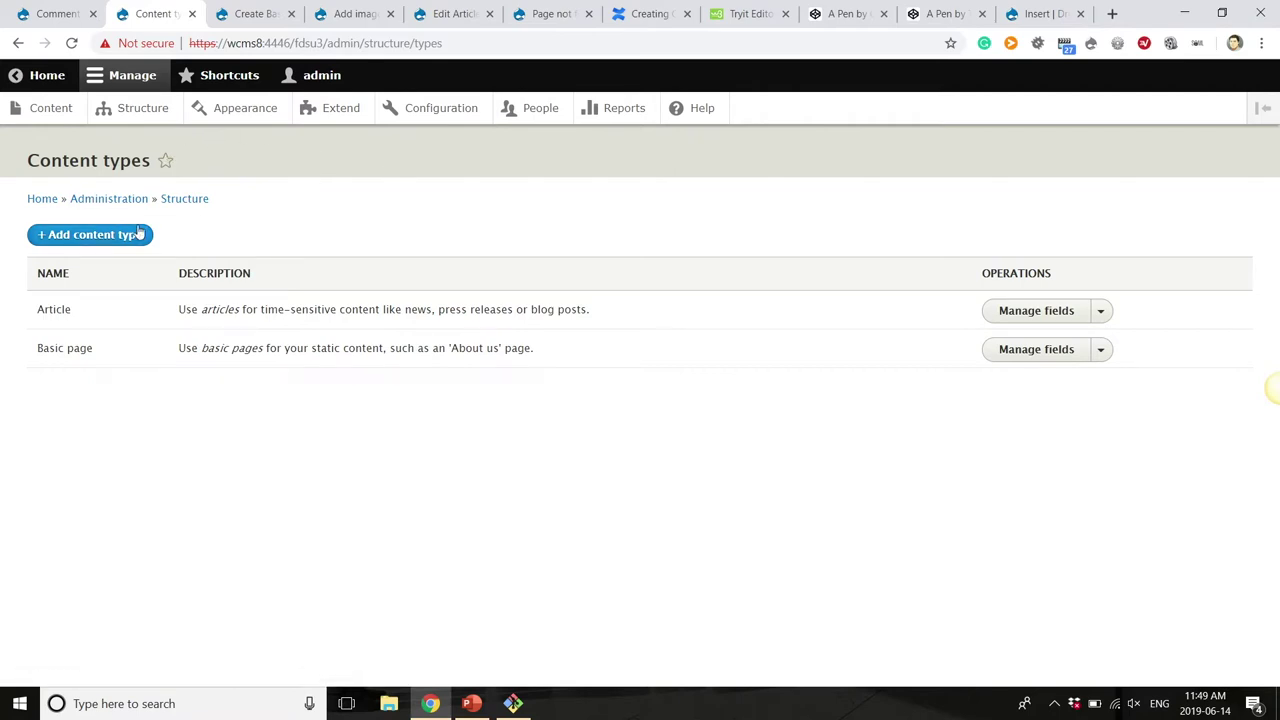
click(1053, 352)
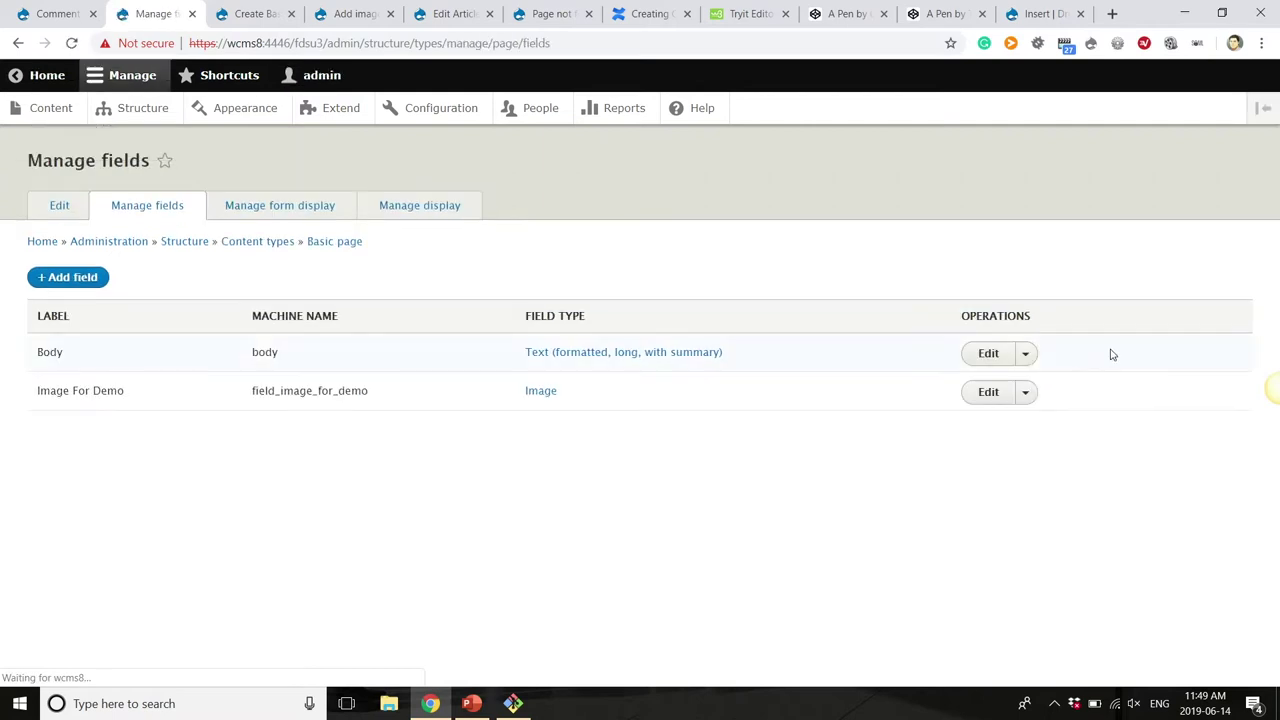
click(288, 222)
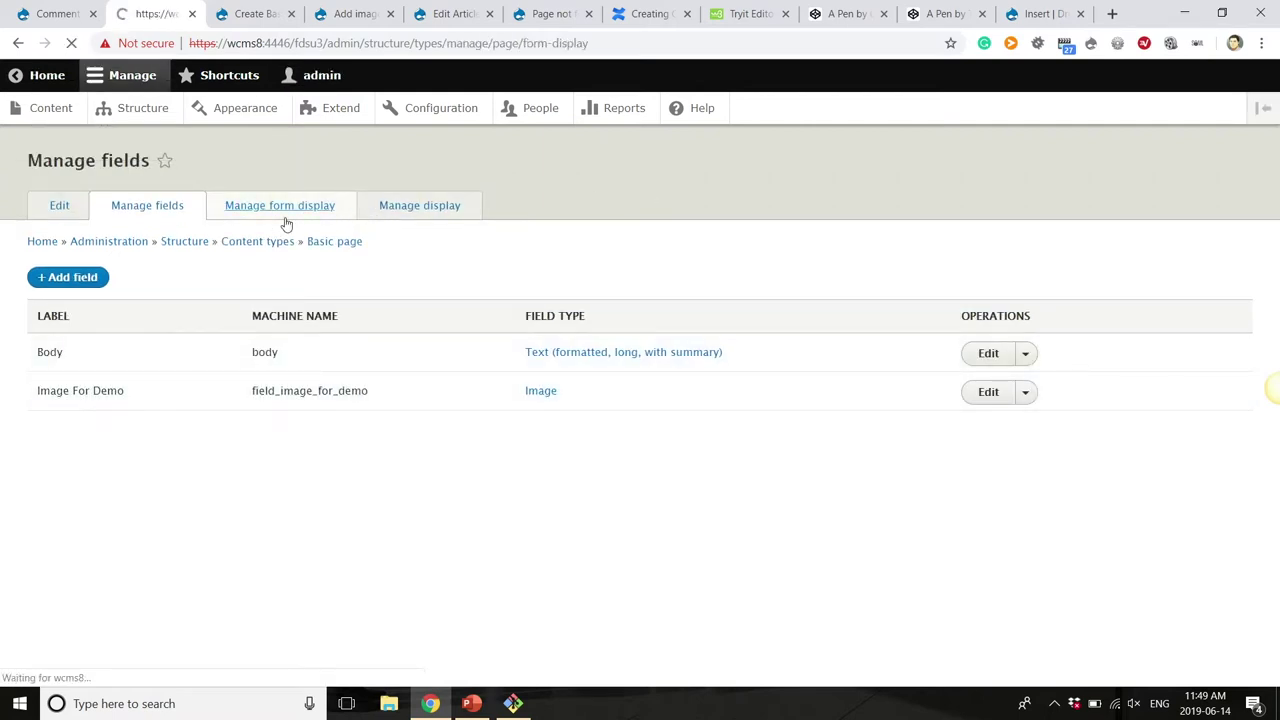
scroll(212, 529, down, 3)
scroll(212, 529, up, 2)
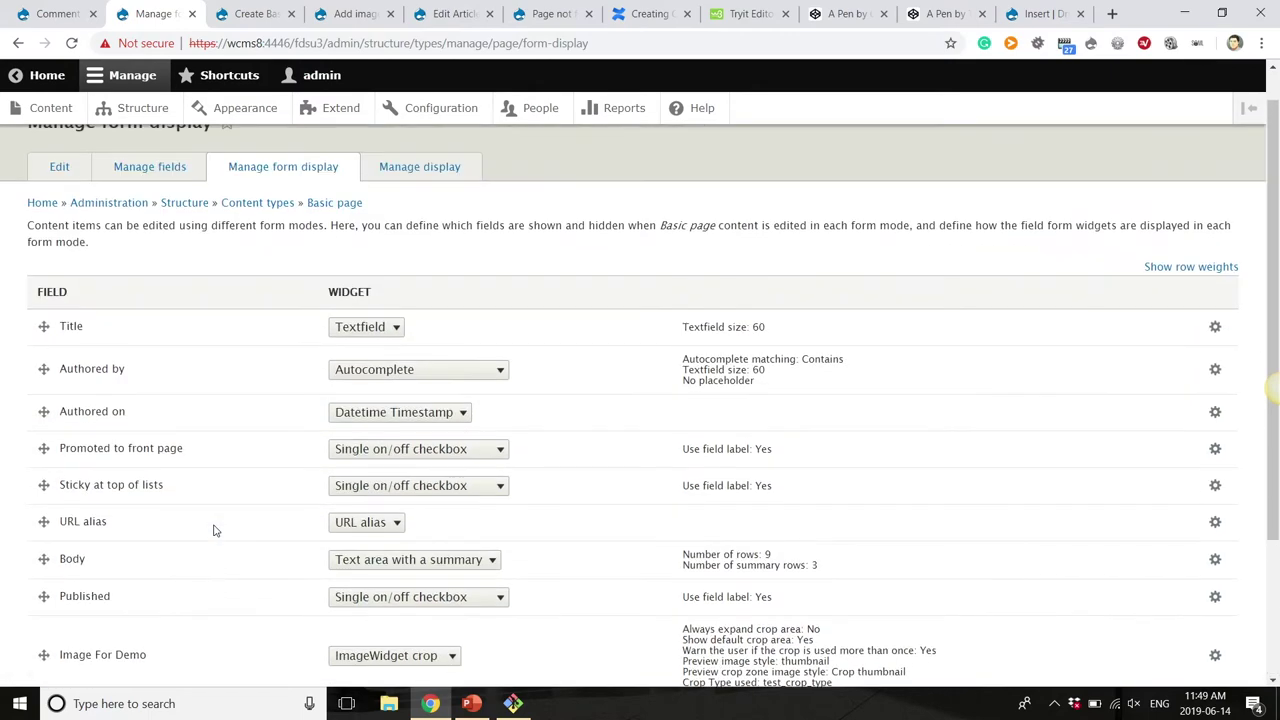
Review the widget choices for the Image For Demo field and keep ImageWidget crop selected.
scroll(217, 541, down, 1)
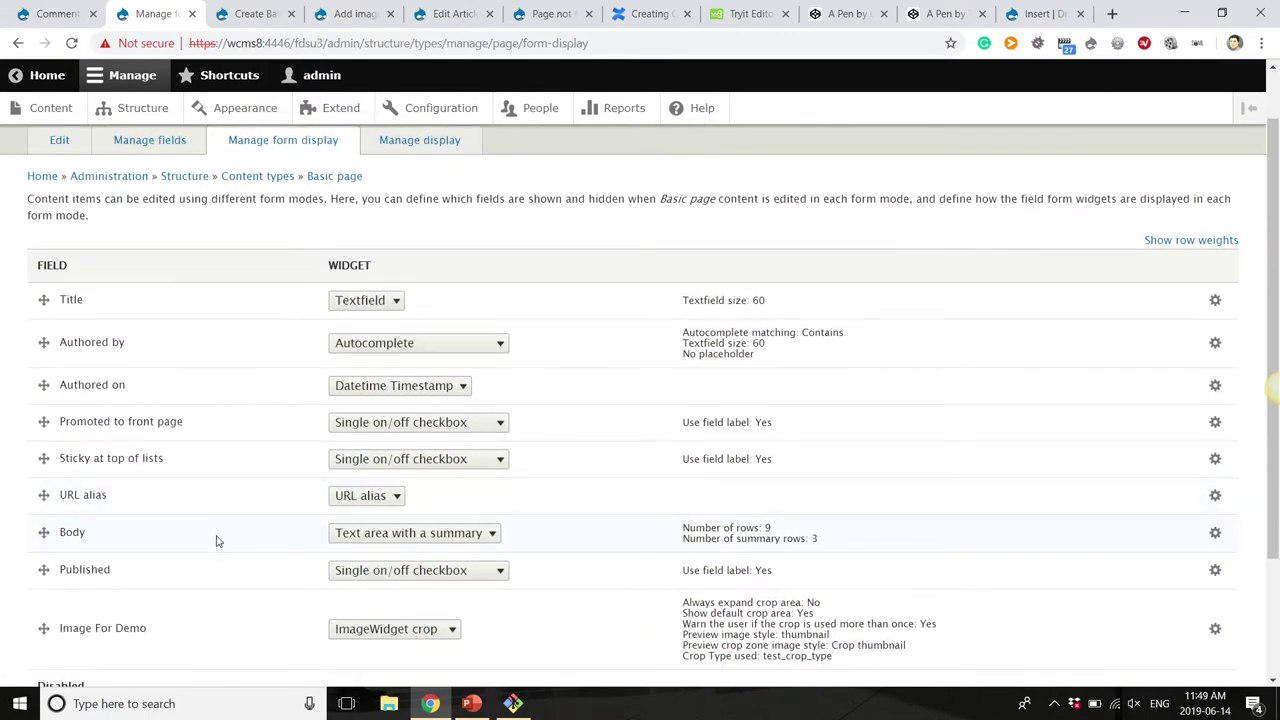
scroll(217, 541, down, 3)
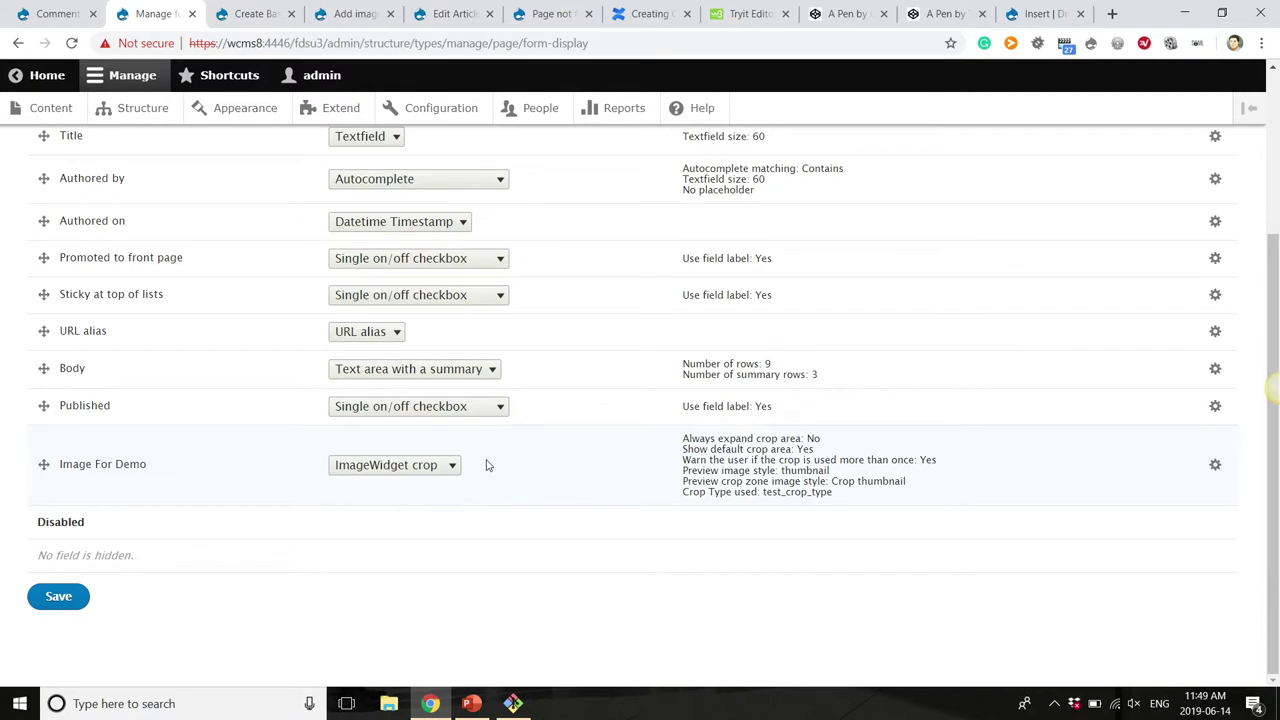
click(412, 472)
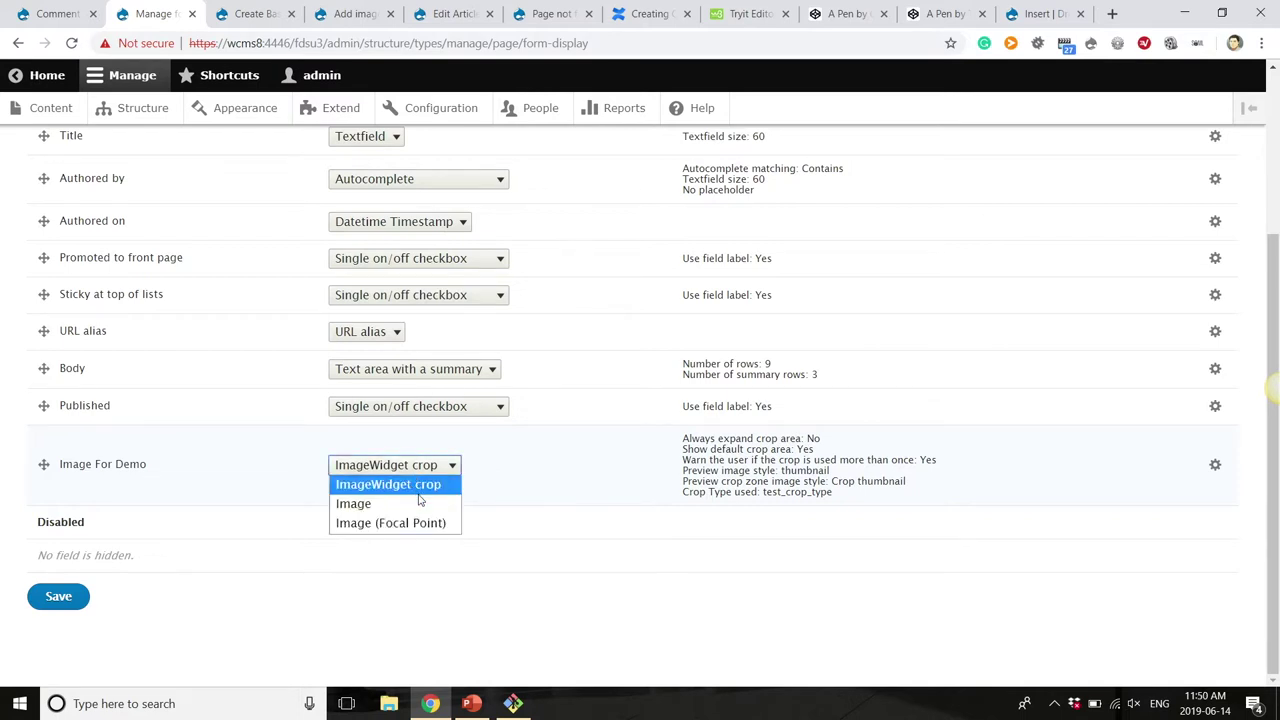
click(422, 494)
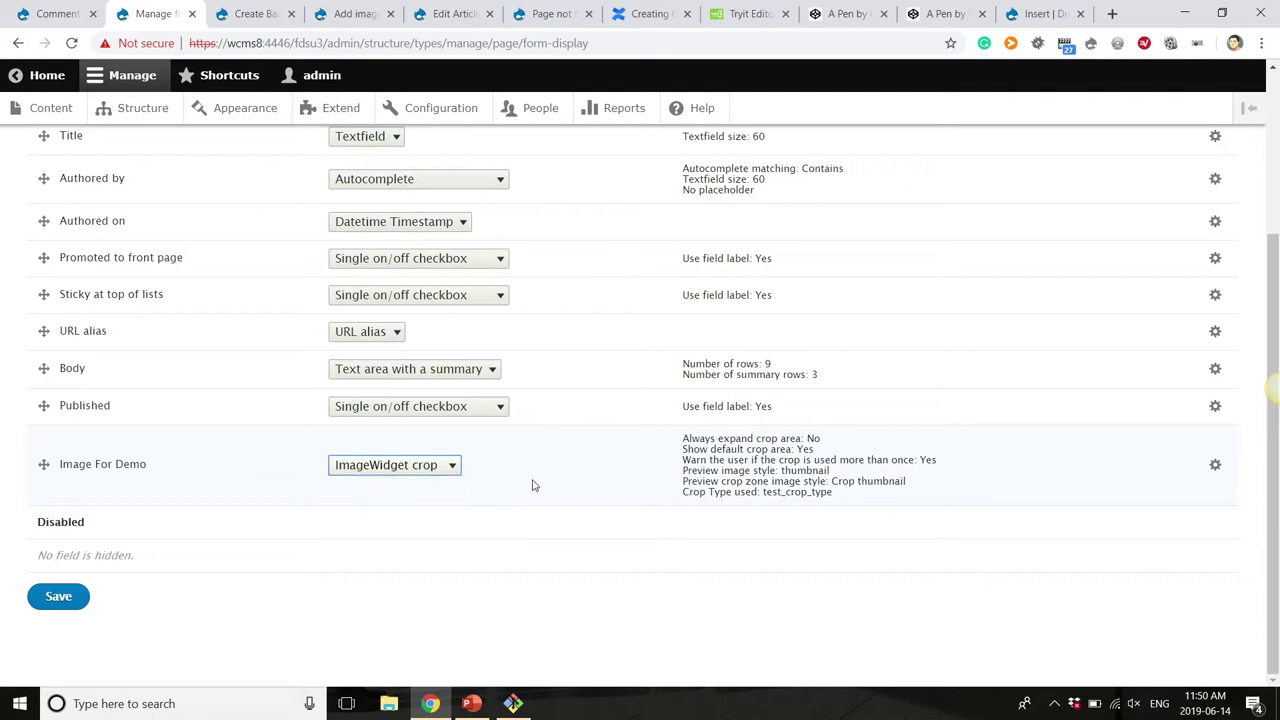
Examine the ImageWidget crop settings of the Image For Demo field, including its crop types, and leave them without saving.
click(1216, 466)
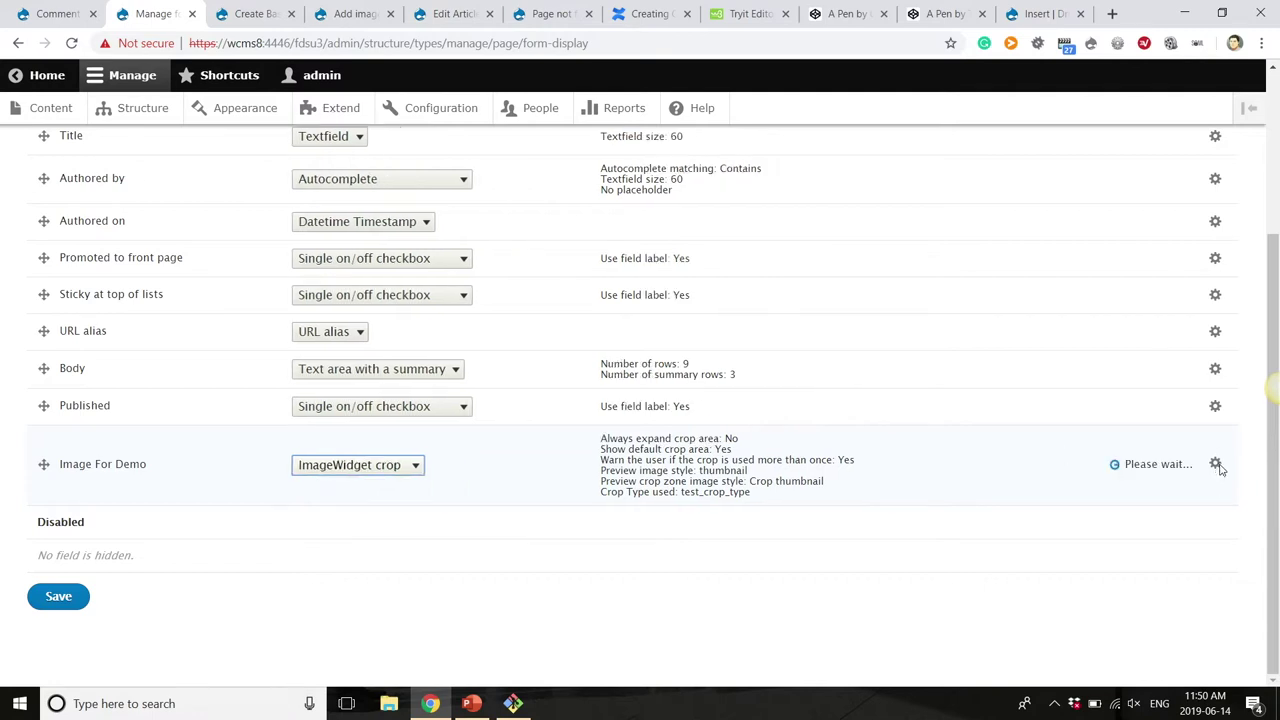
scroll(791, 457, down, 7)
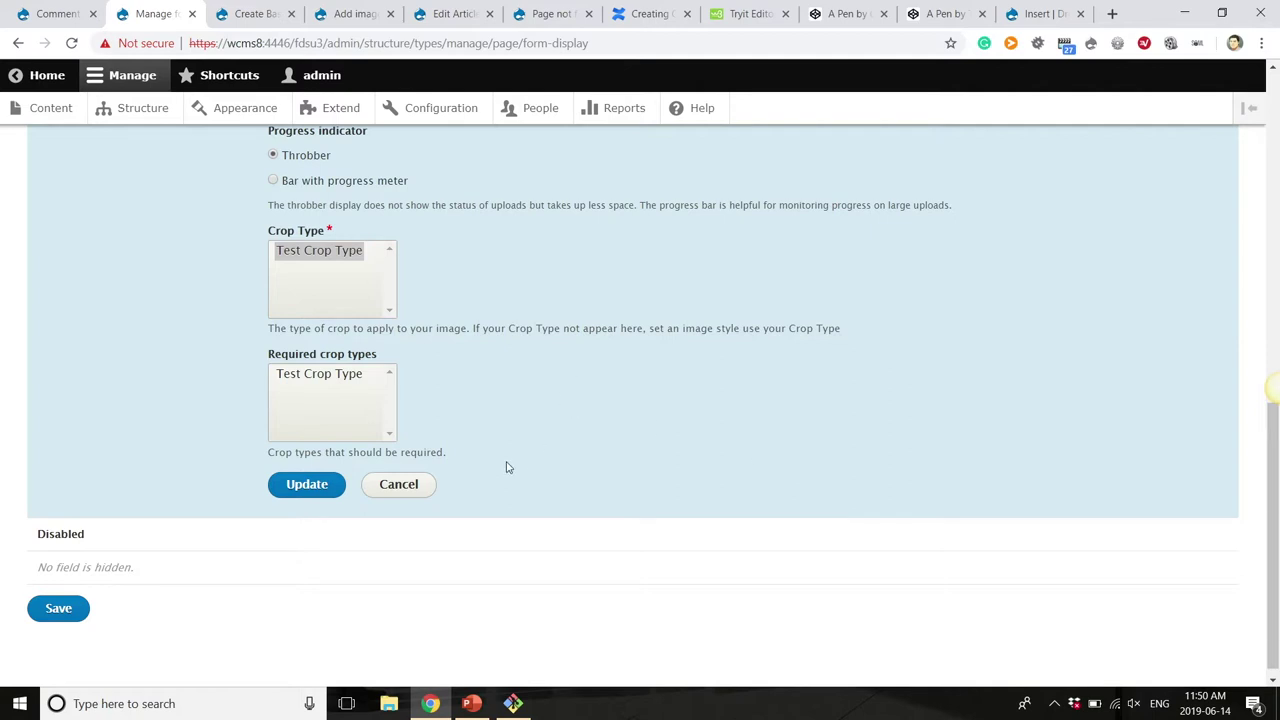
scroll(543, 340, up, 1)
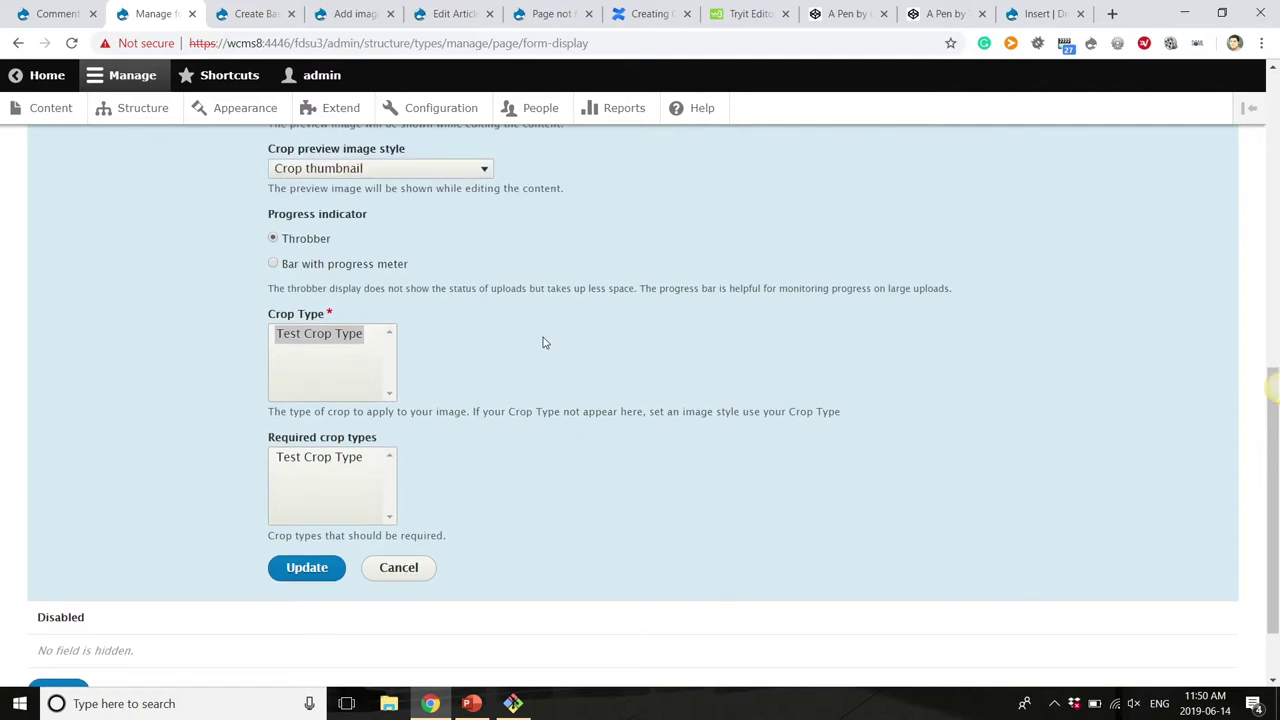
scroll(543, 342, up, 1)
scroll(543, 343, up, 3)
scroll(526, 306, down, 3)
click(407, 638)
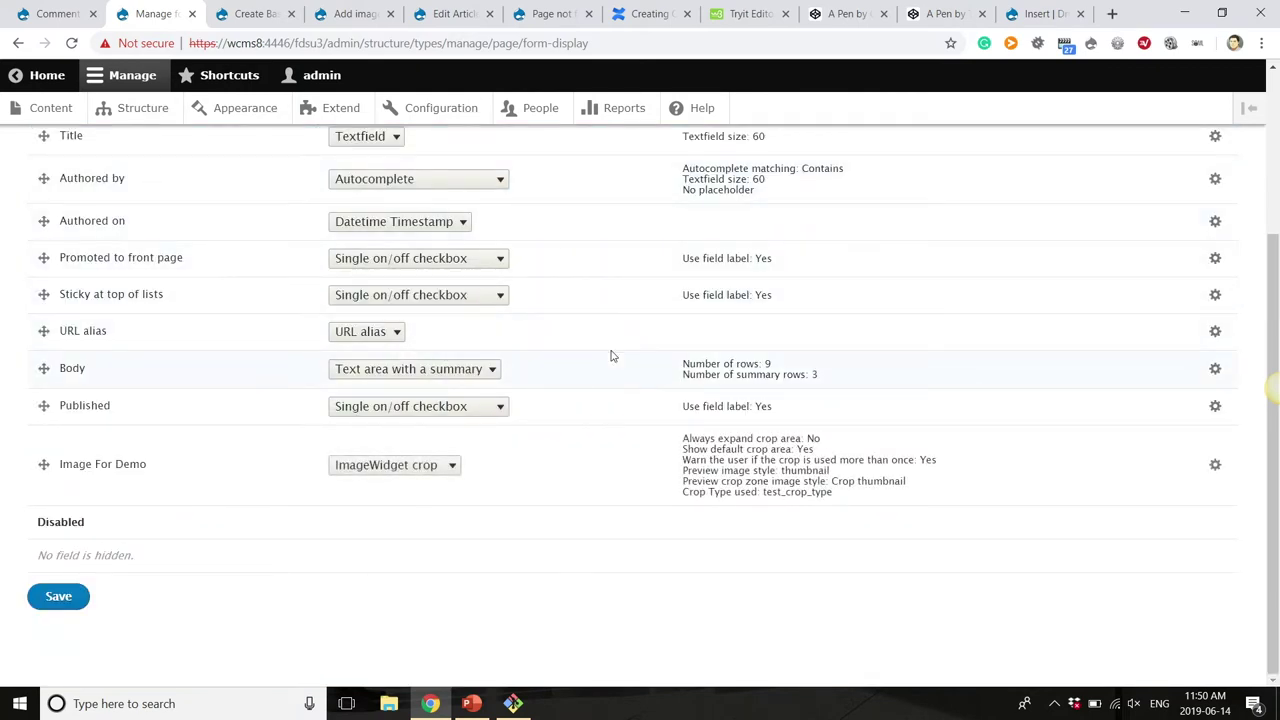
Create a new image style named Wide in the site's media configuration.
click(452, 108)
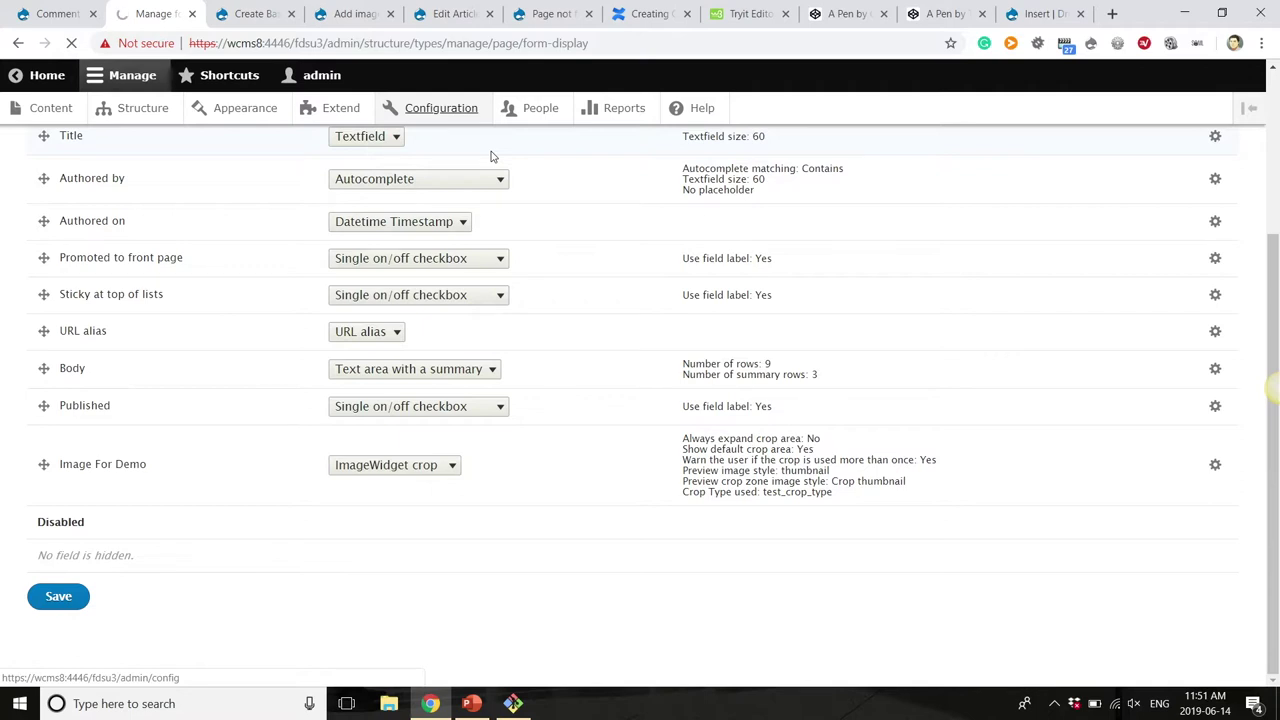
scroll(429, 420, down, 5)
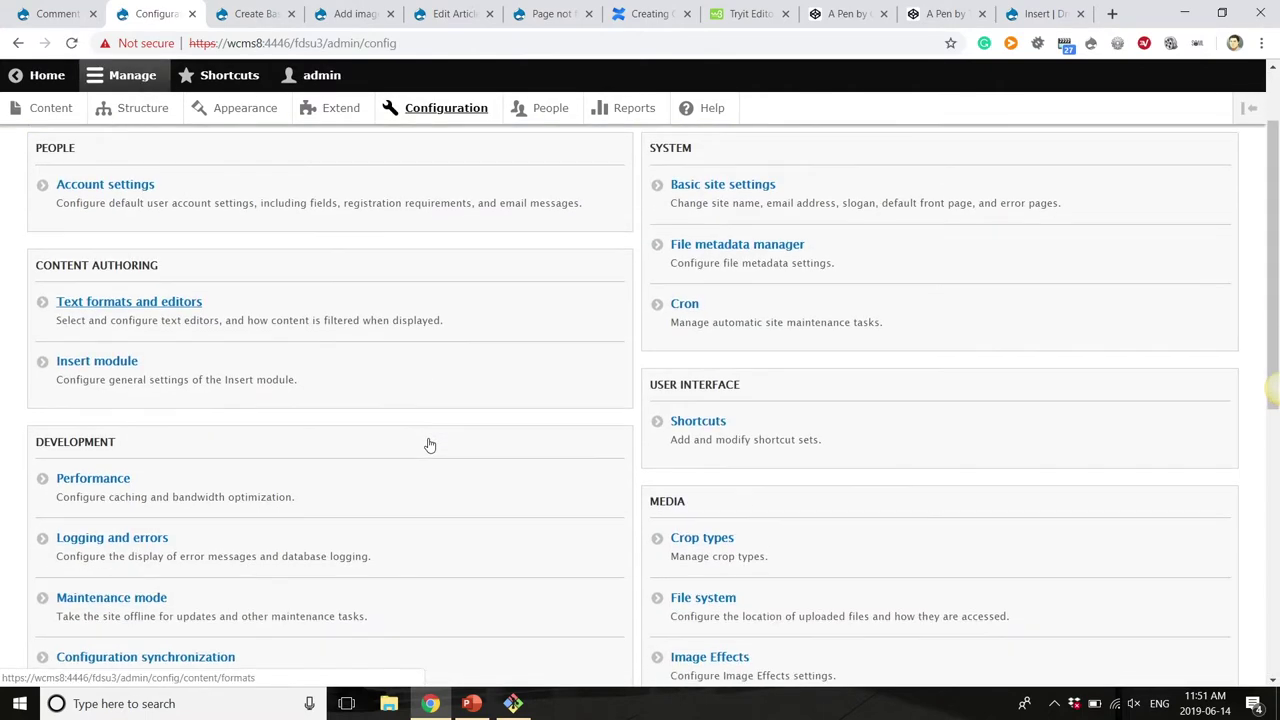
click(718, 347)
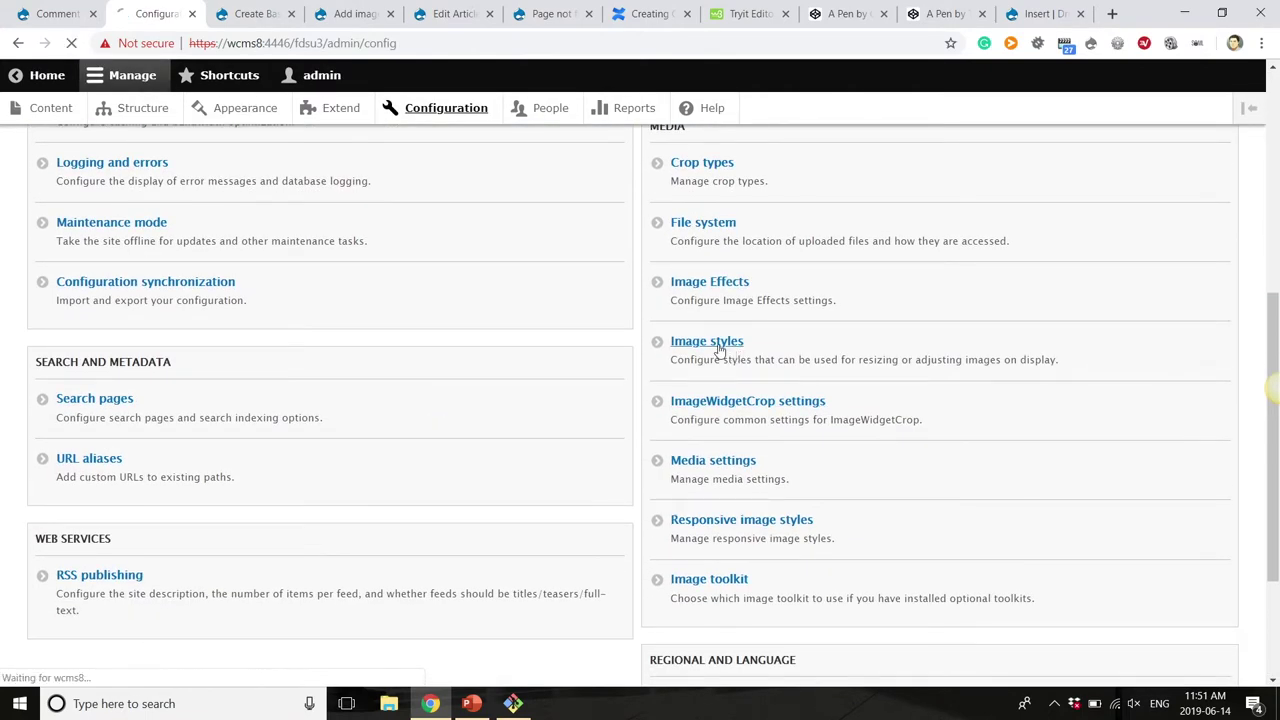
click(76, 270)
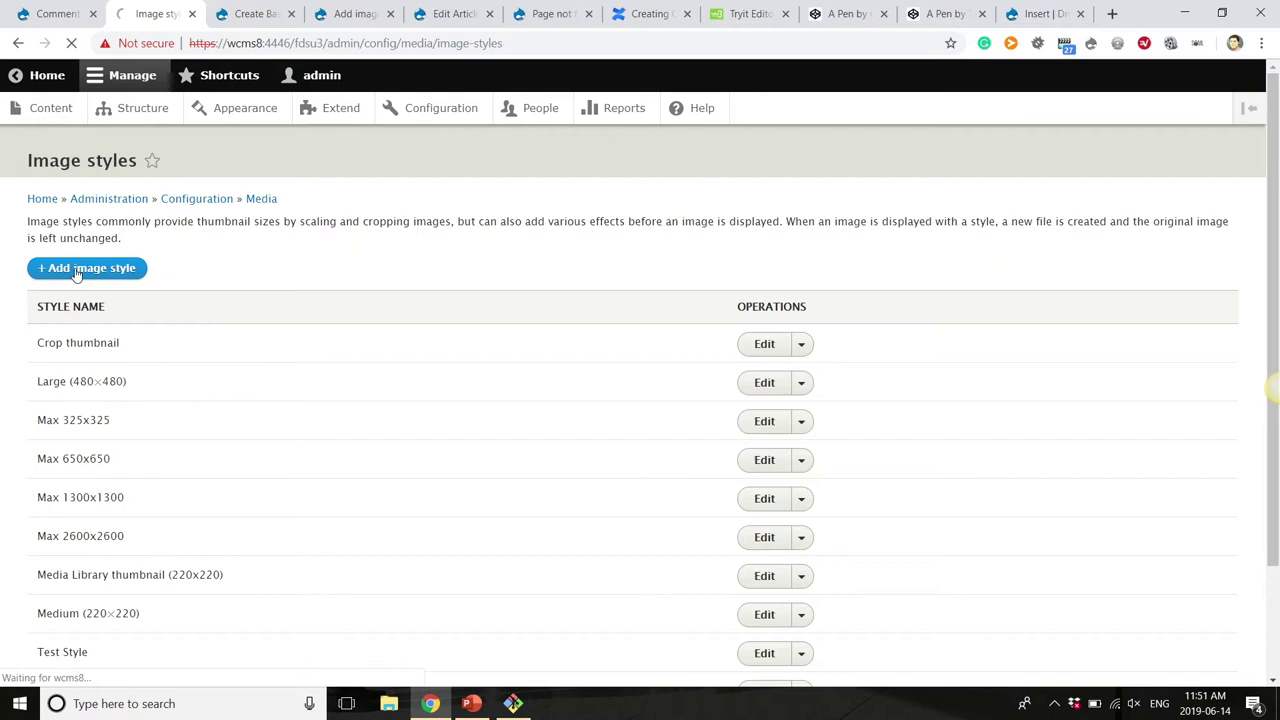
click(239, 250)
text(Wude)
key(BackSpace)
key(BackSpace)
key(BackSpace)
text(ide)
click(98, 293)
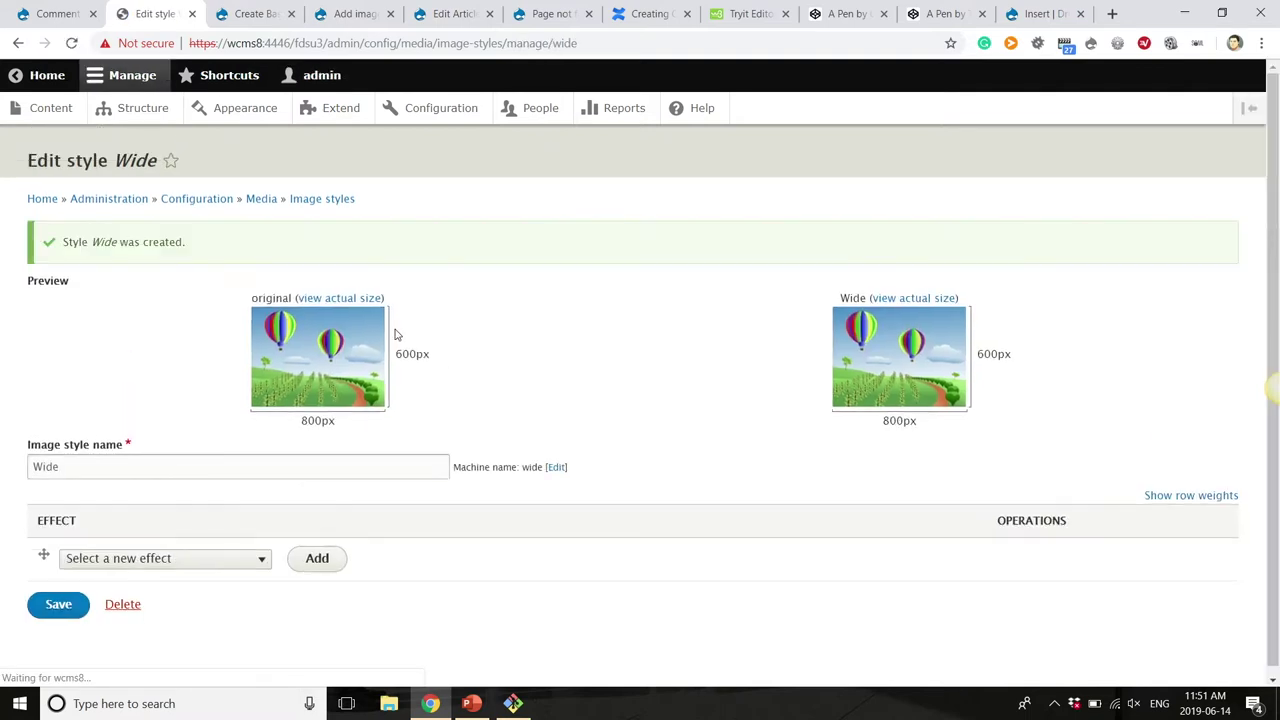
Add a Manual crop effect using the Wide crop type to the Wide image style and save the style.
click(187, 562)
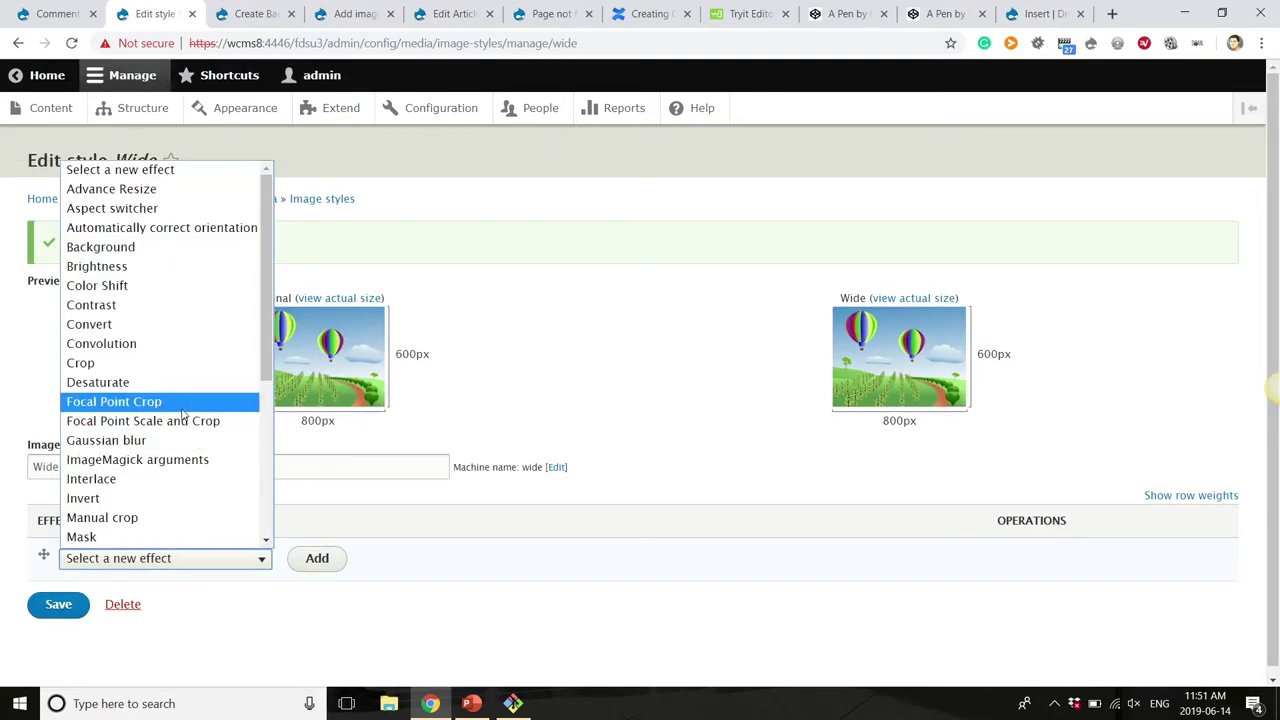
scroll(166, 466, down, 1)
scroll(166, 470, down, 1)
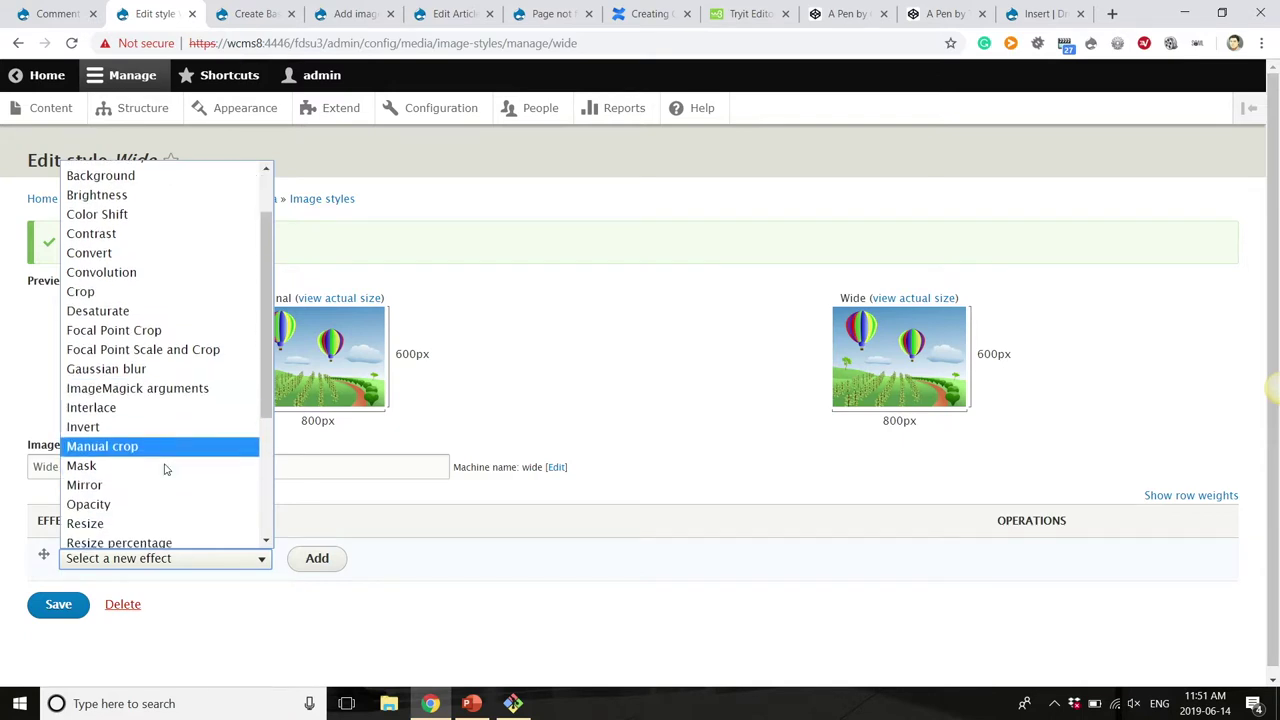
click(166, 449)
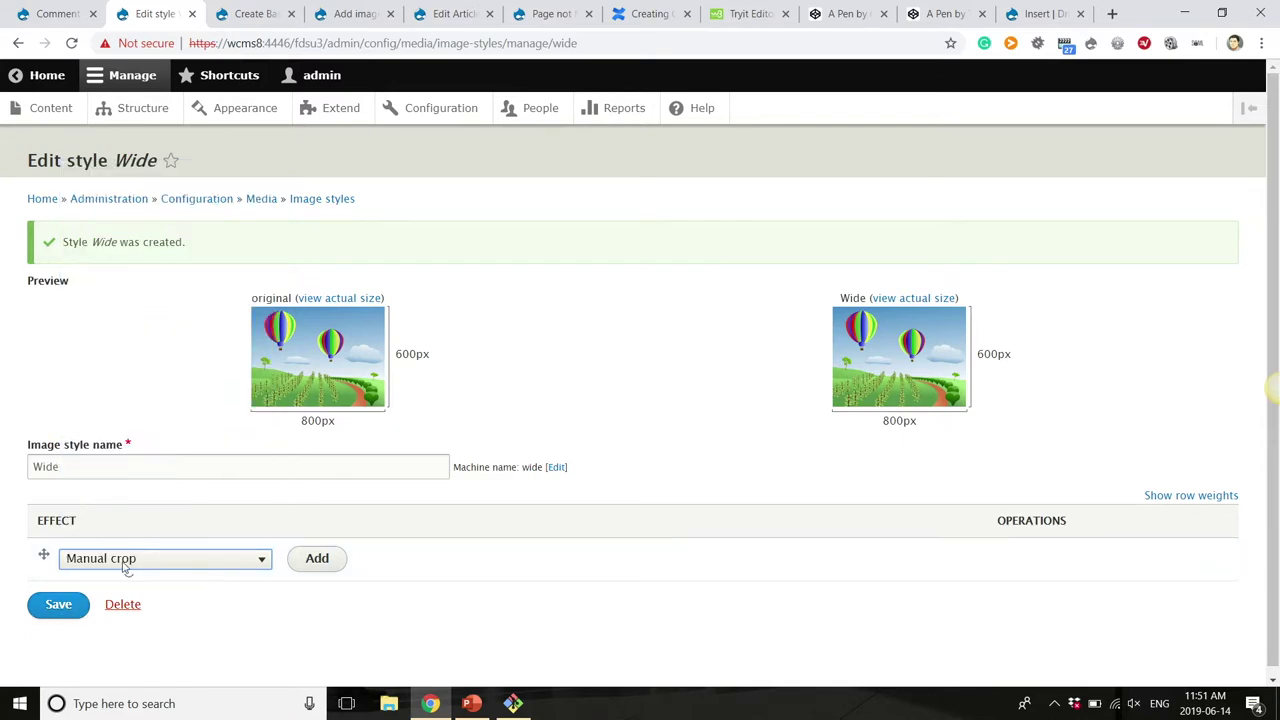
click(300, 558)
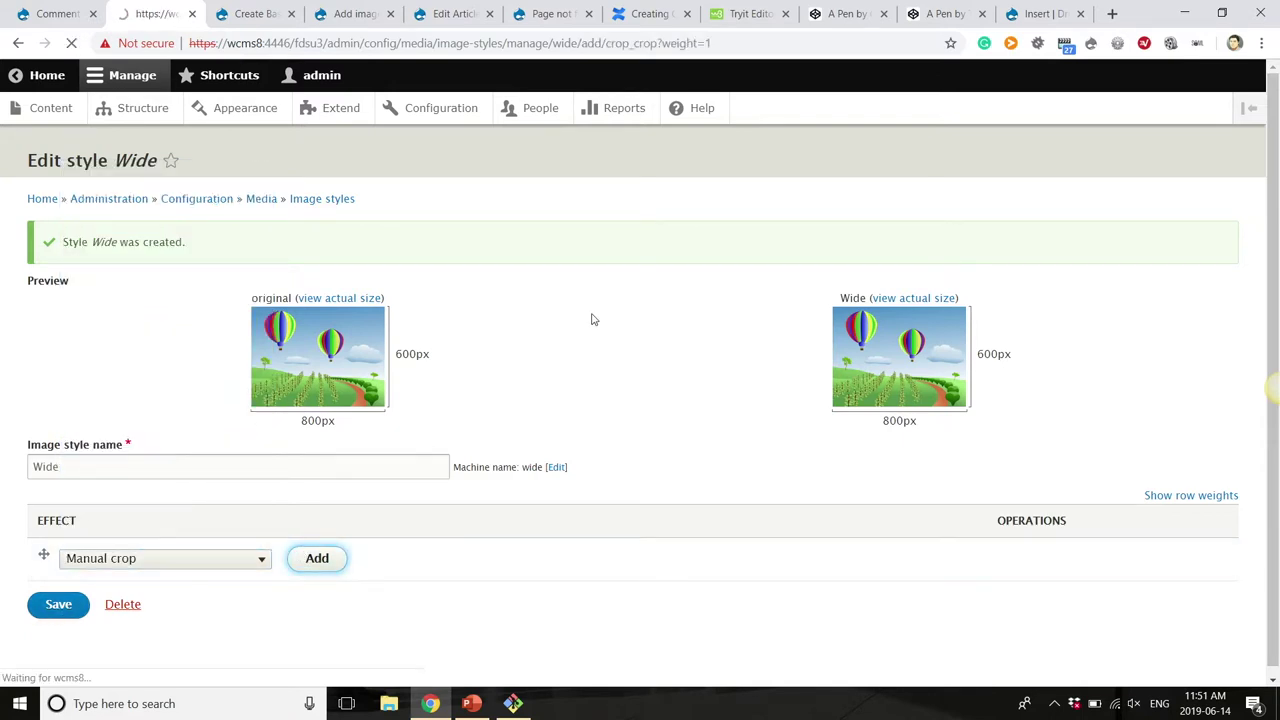
click(95, 328)
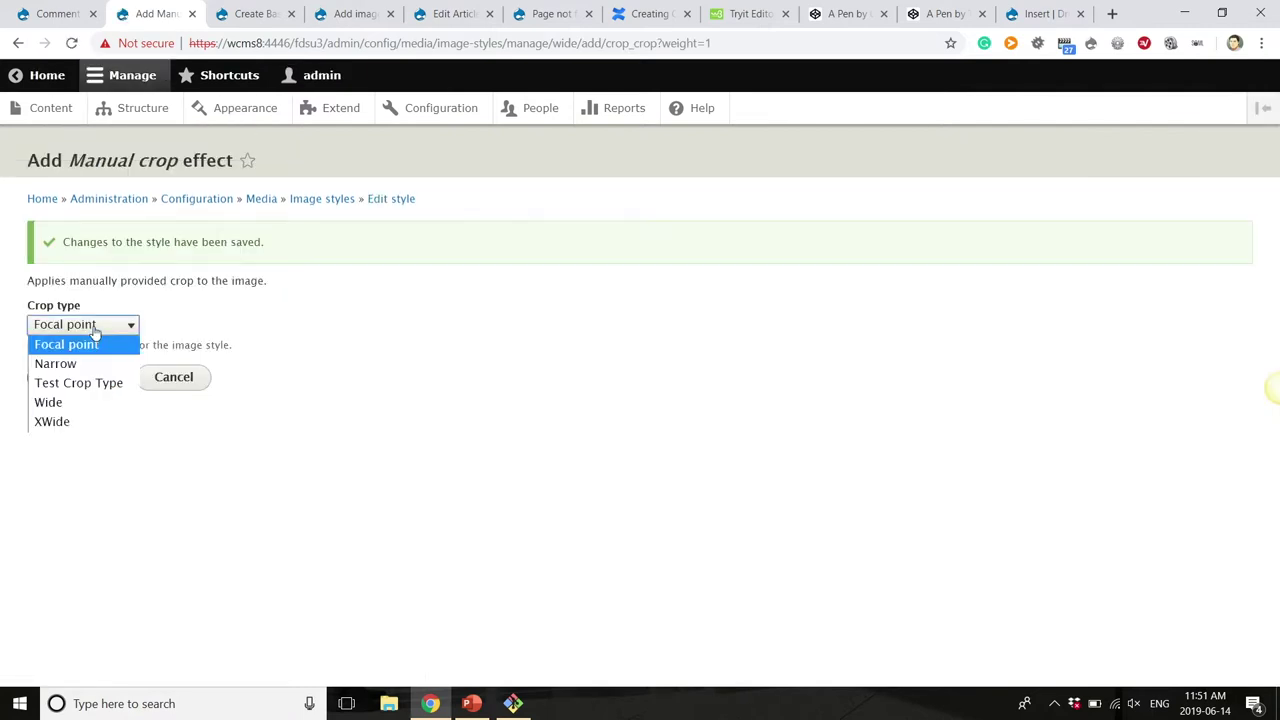
click(84, 402)
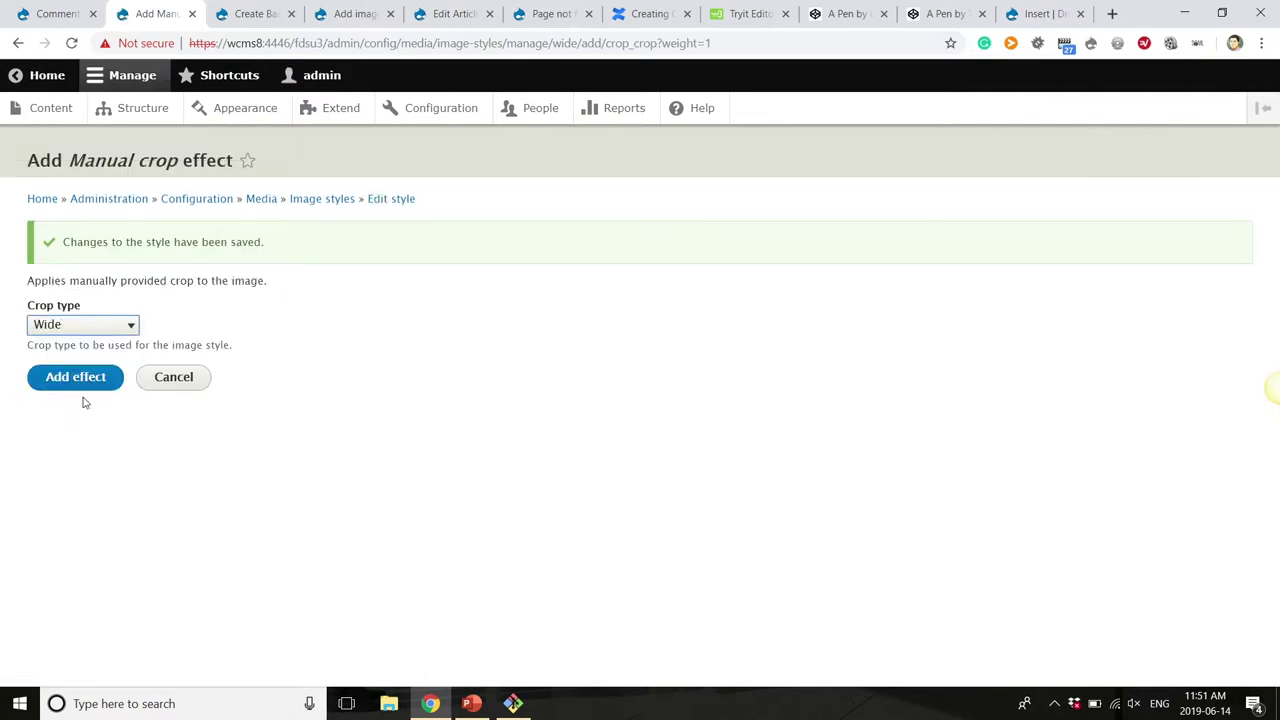
click(74, 379)
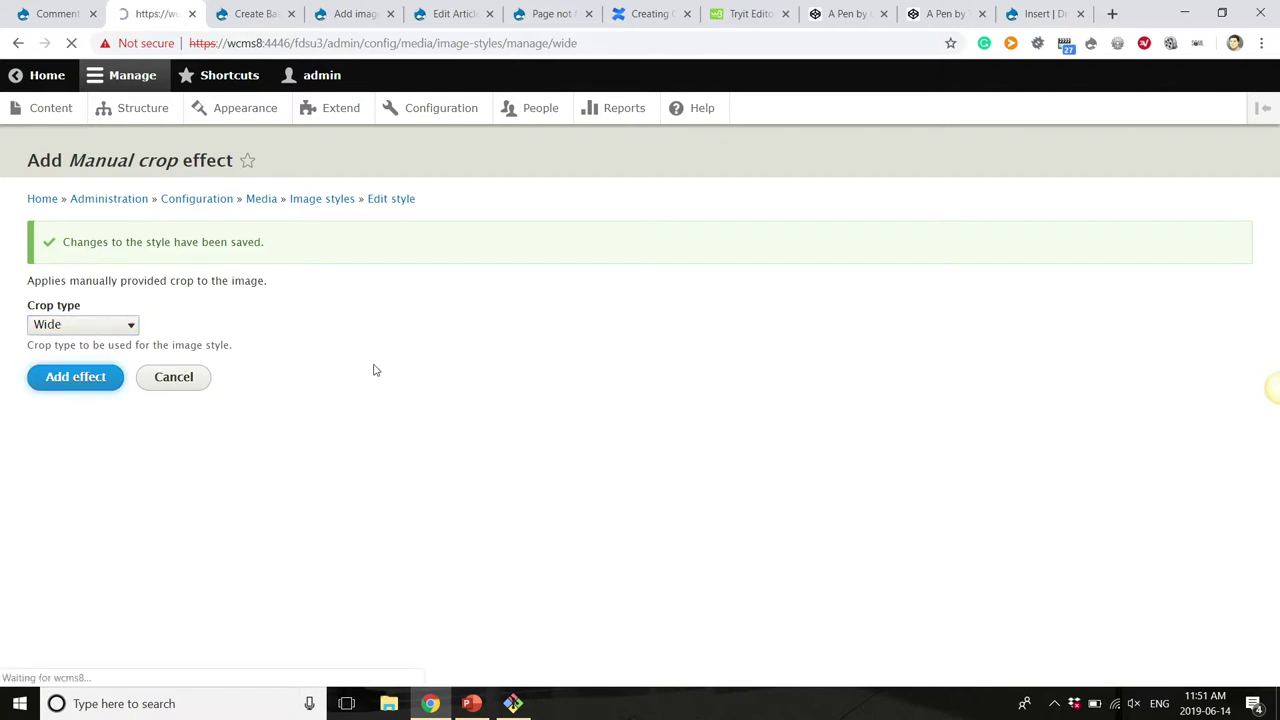
click(40, 652)
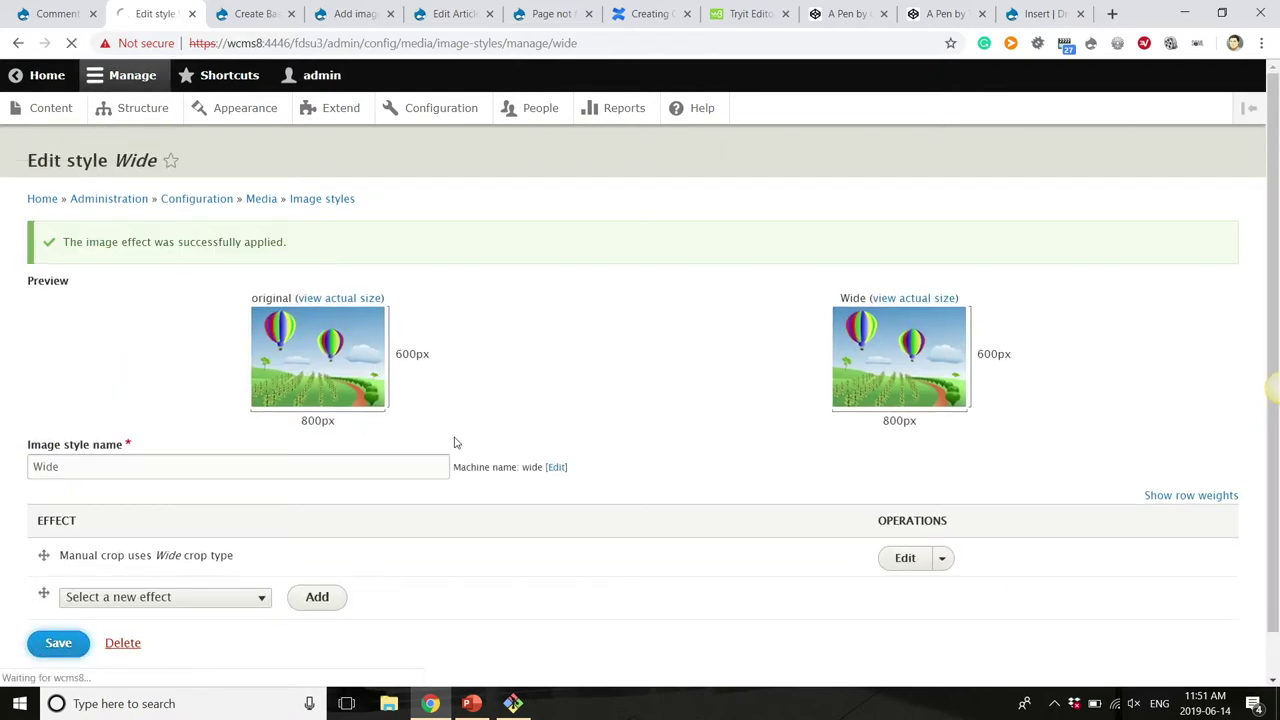
scroll(570, 385, down, 1)
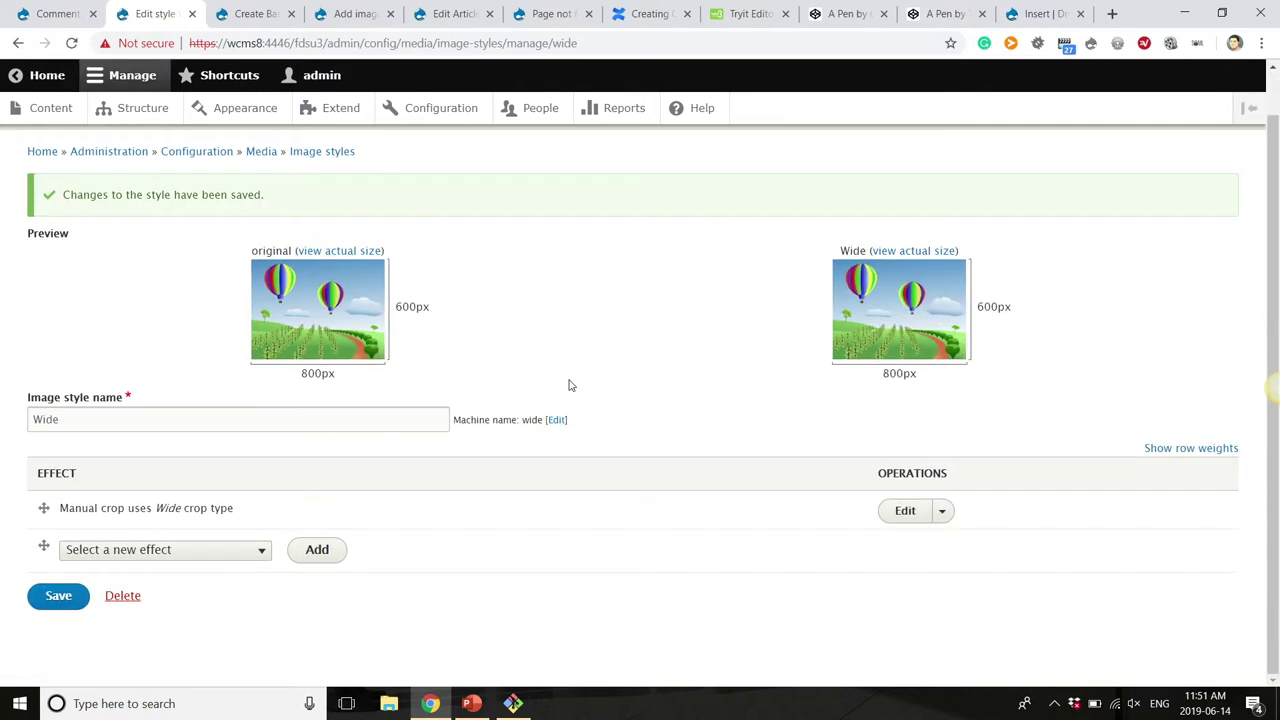
scroll(570, 385, up, 1)
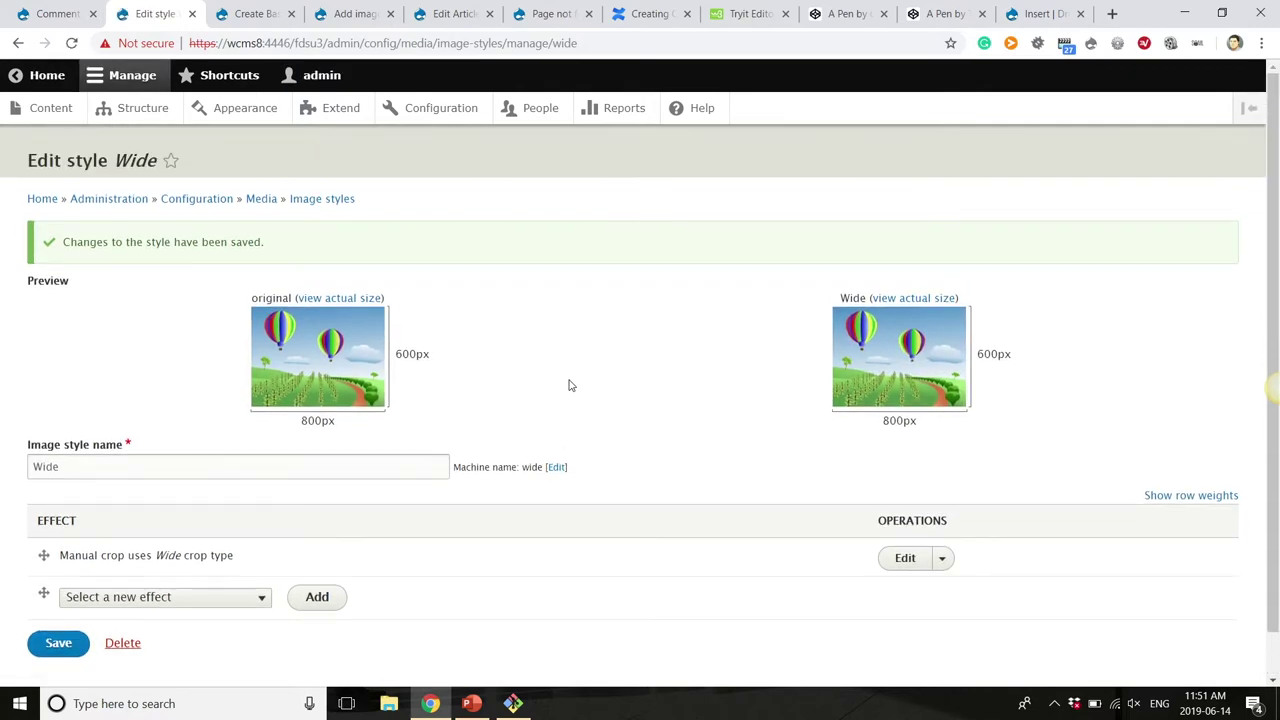
Open the form display settings of the Basic page content type and locate the Image For Demo field.
click(143, 110)
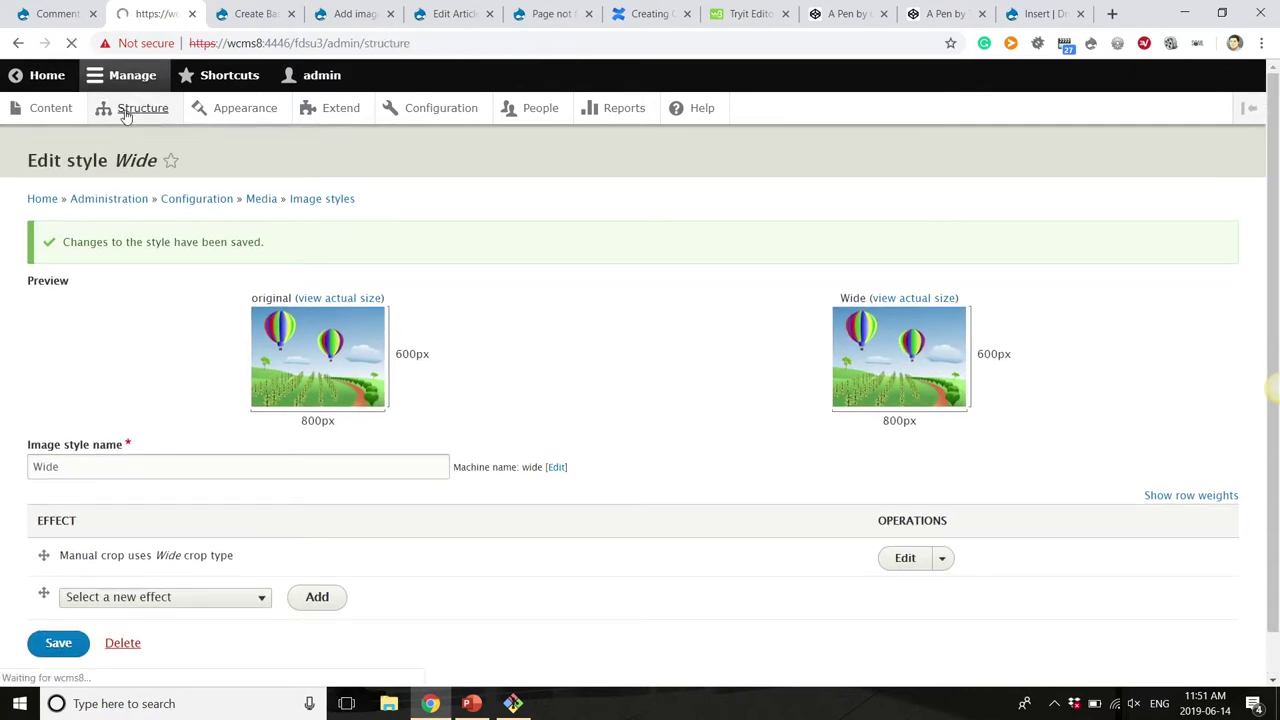
click(109, 420)
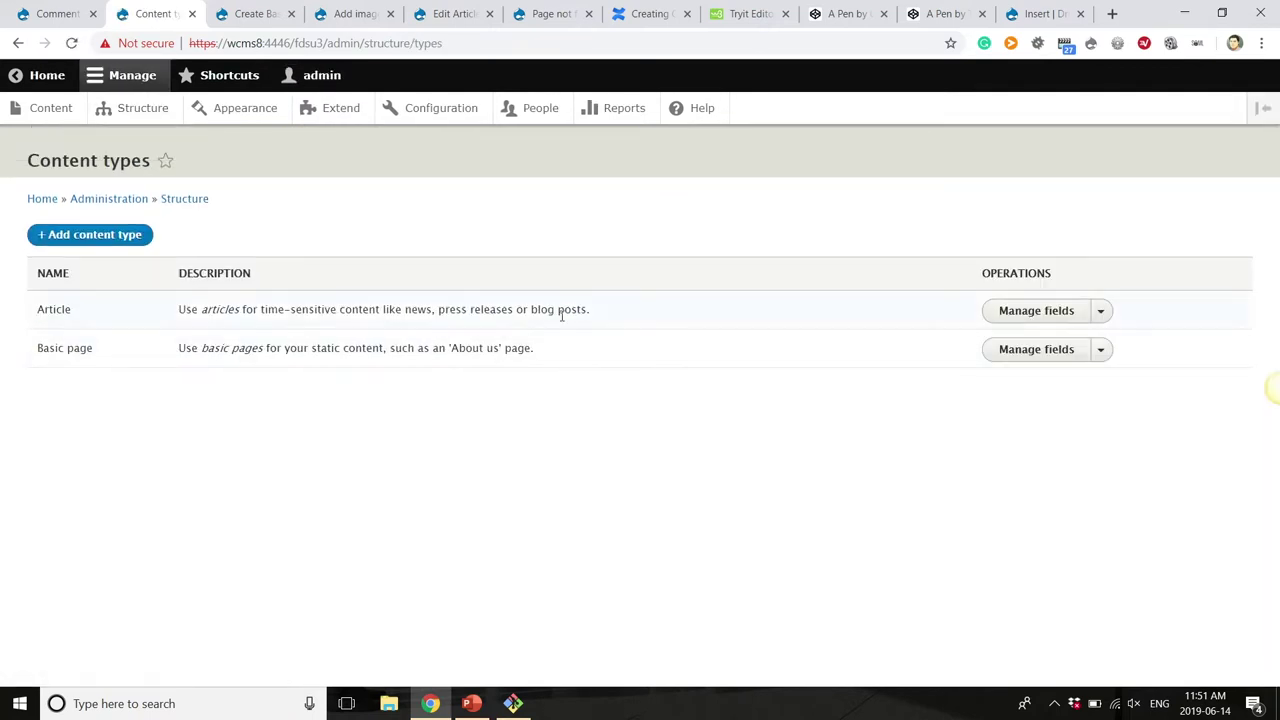
click(1103, 352)
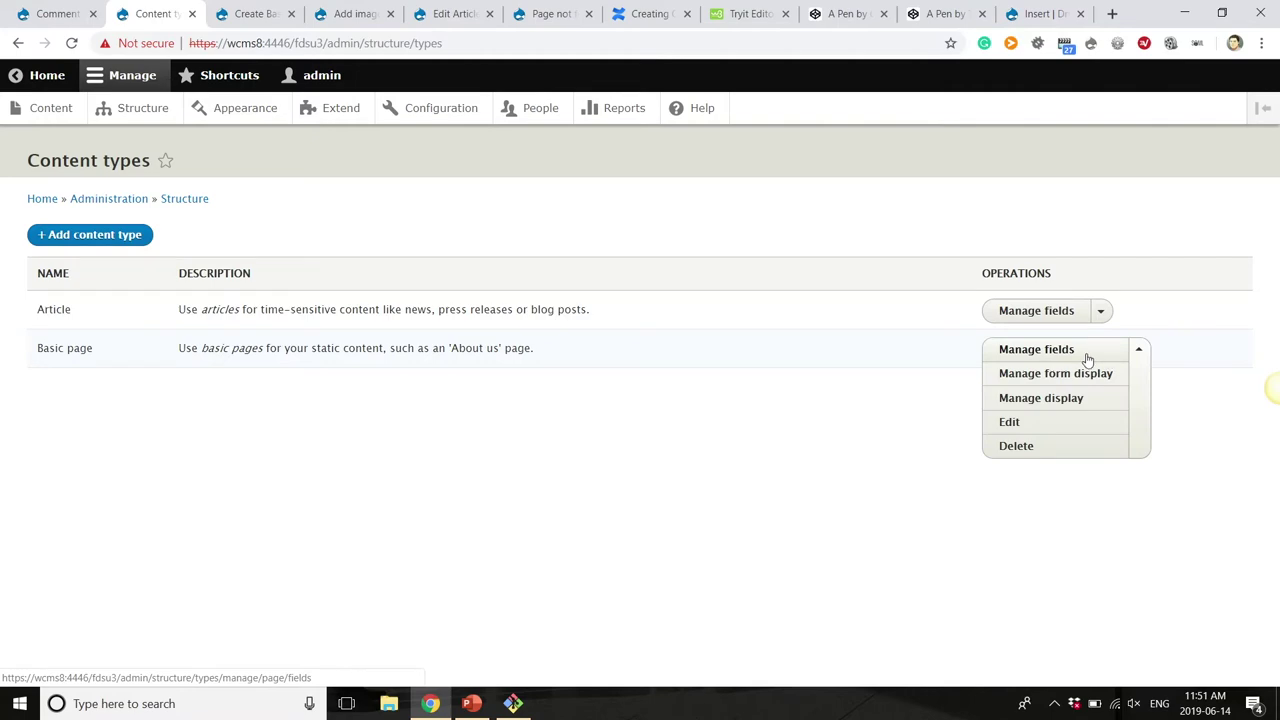
click(1041, 380)
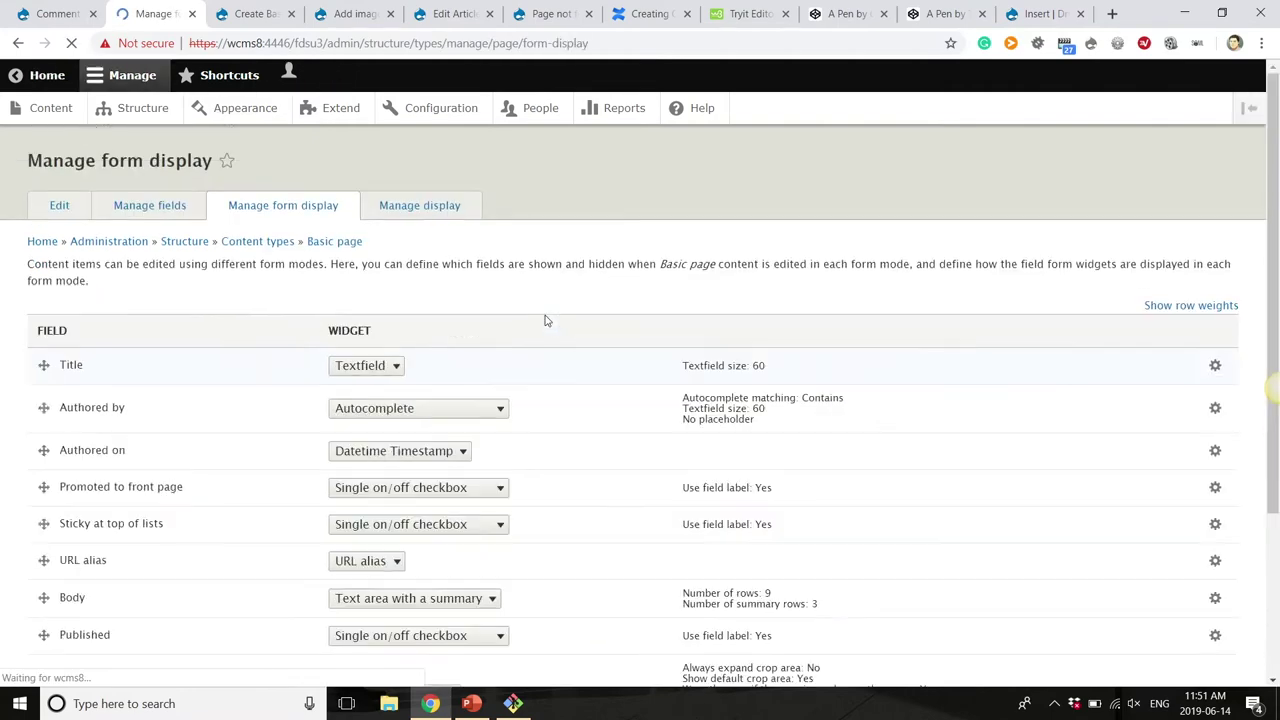
scroll(559, 430, down, 3)
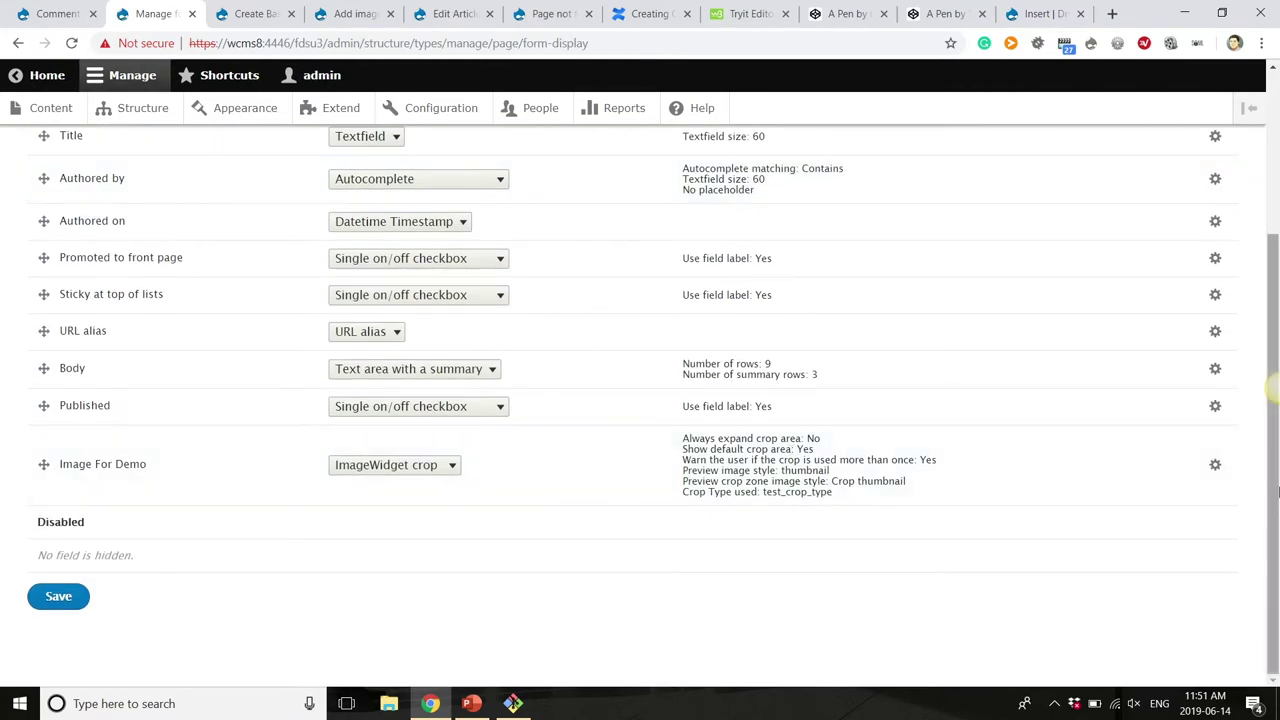
Enable both Test Crop Type and Wide as crop types in the Image For Demo widget settings and save the form display.
click(1215, 466)
scroll(706, 471, down, 5)
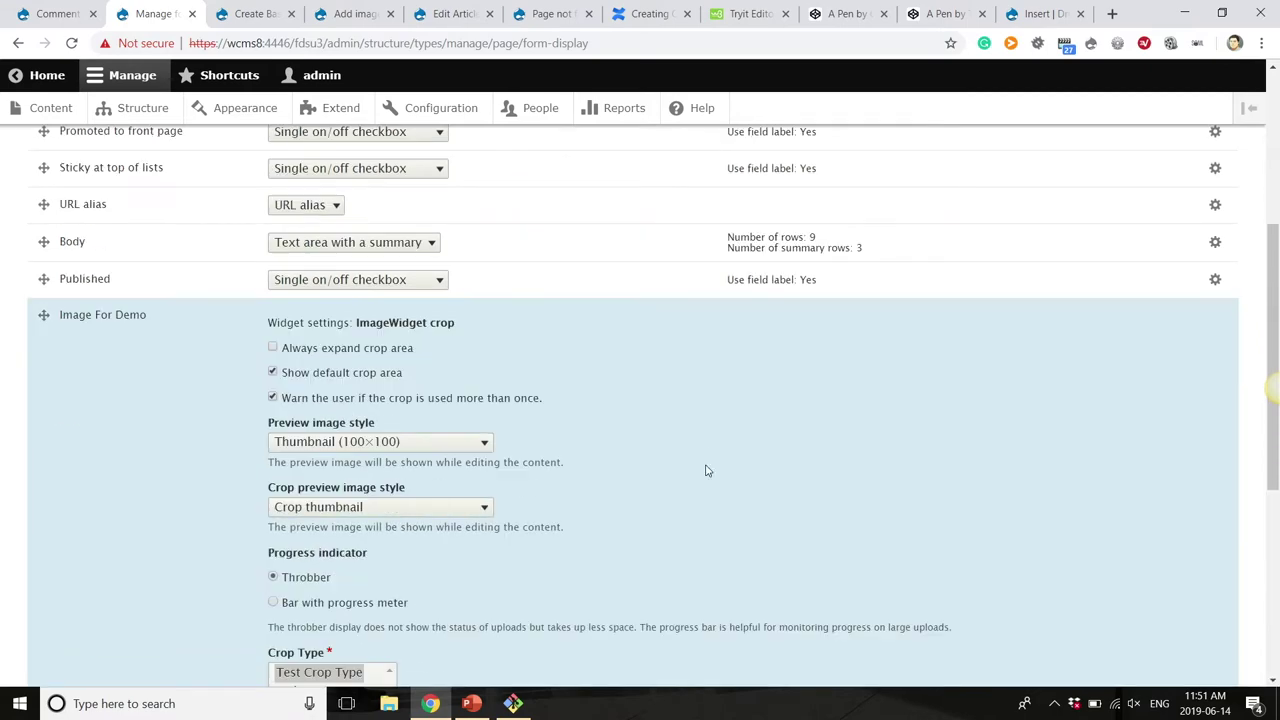
click(304, 272)
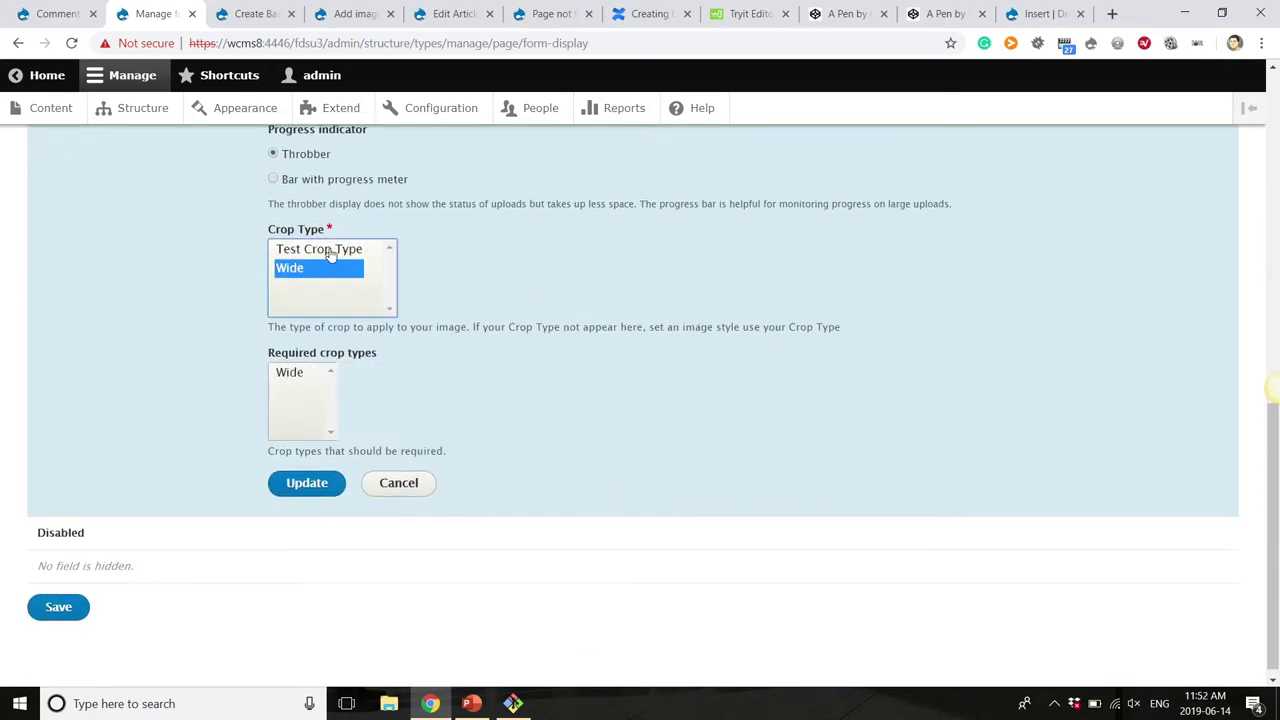
click(330, 252)
click(308, 270)
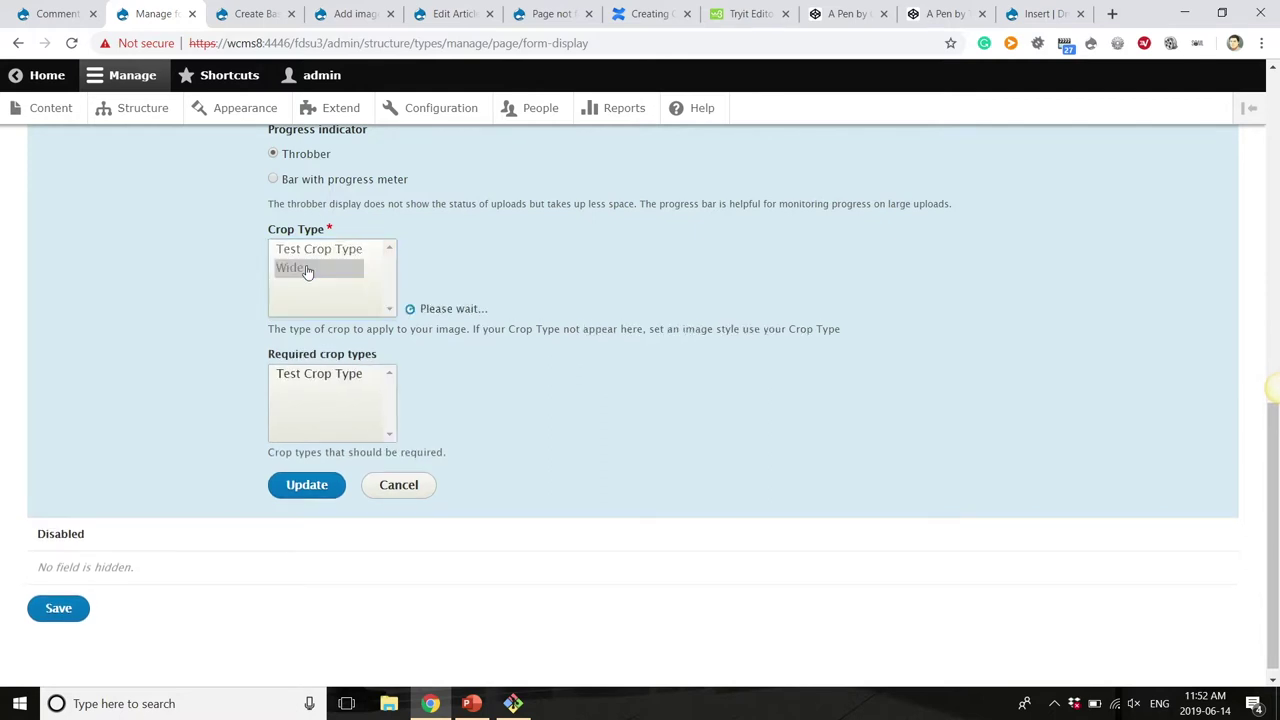
ctrl+click(308, 252)
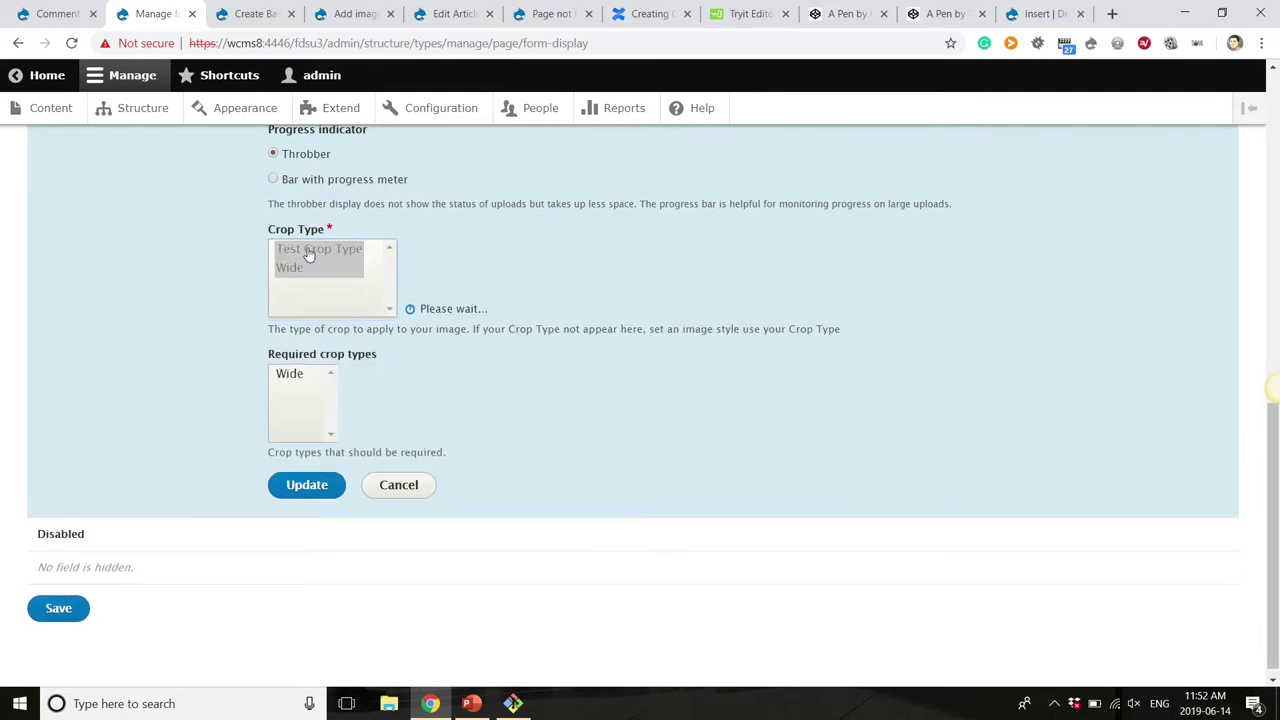
click(299, 485)
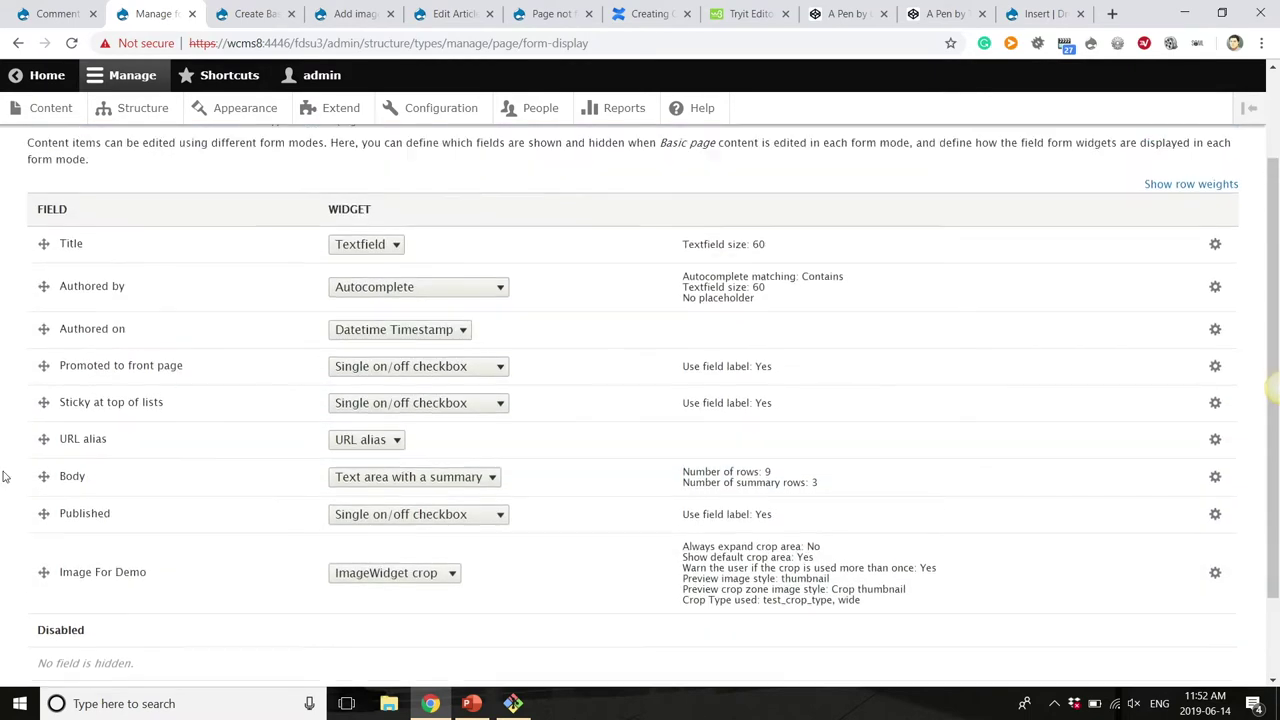
scroll(5, 480, down, 5)
click(62, 600)
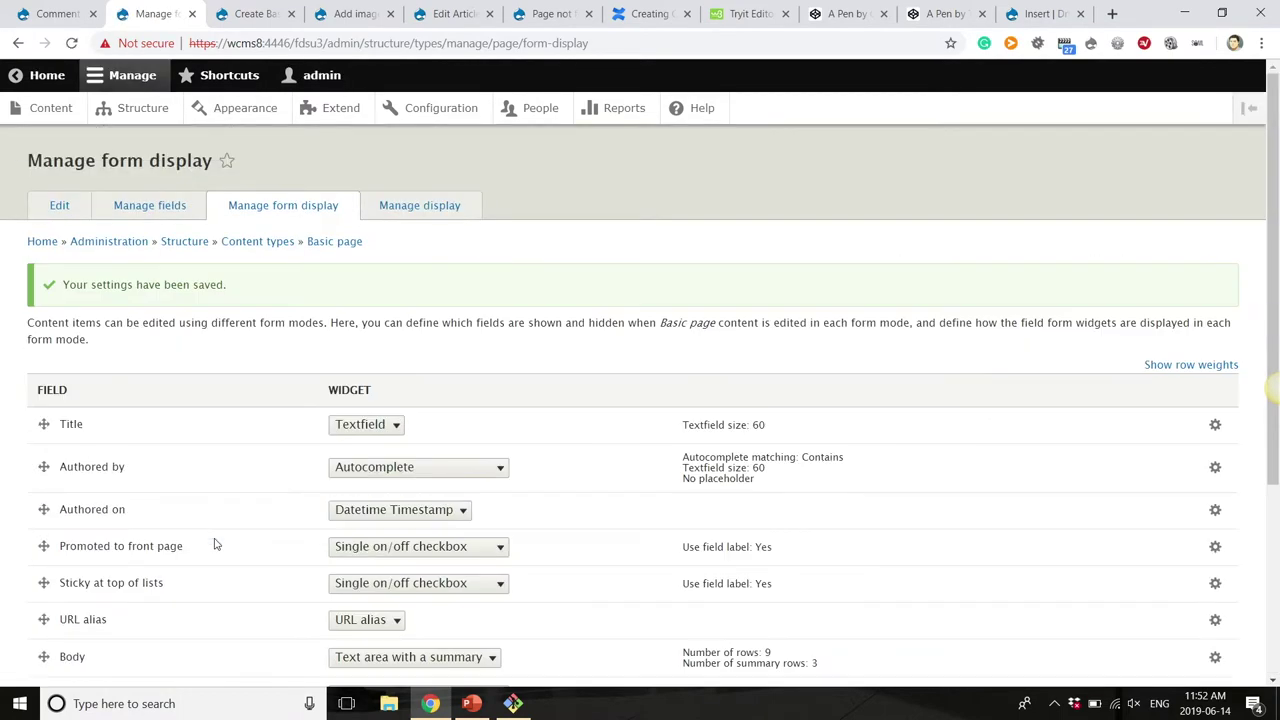
Open the test page content item for editing and expand the crop settings of its Image For Demo image.
click(55, 114)
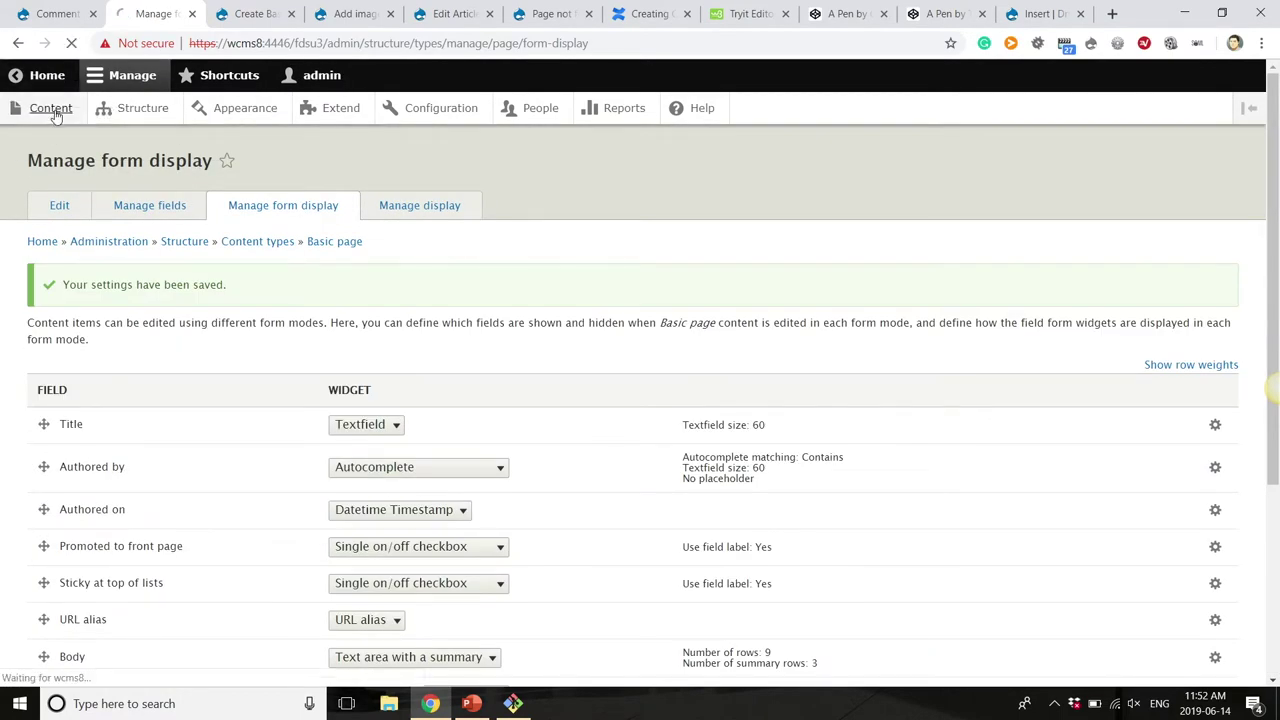
click(110, 545)
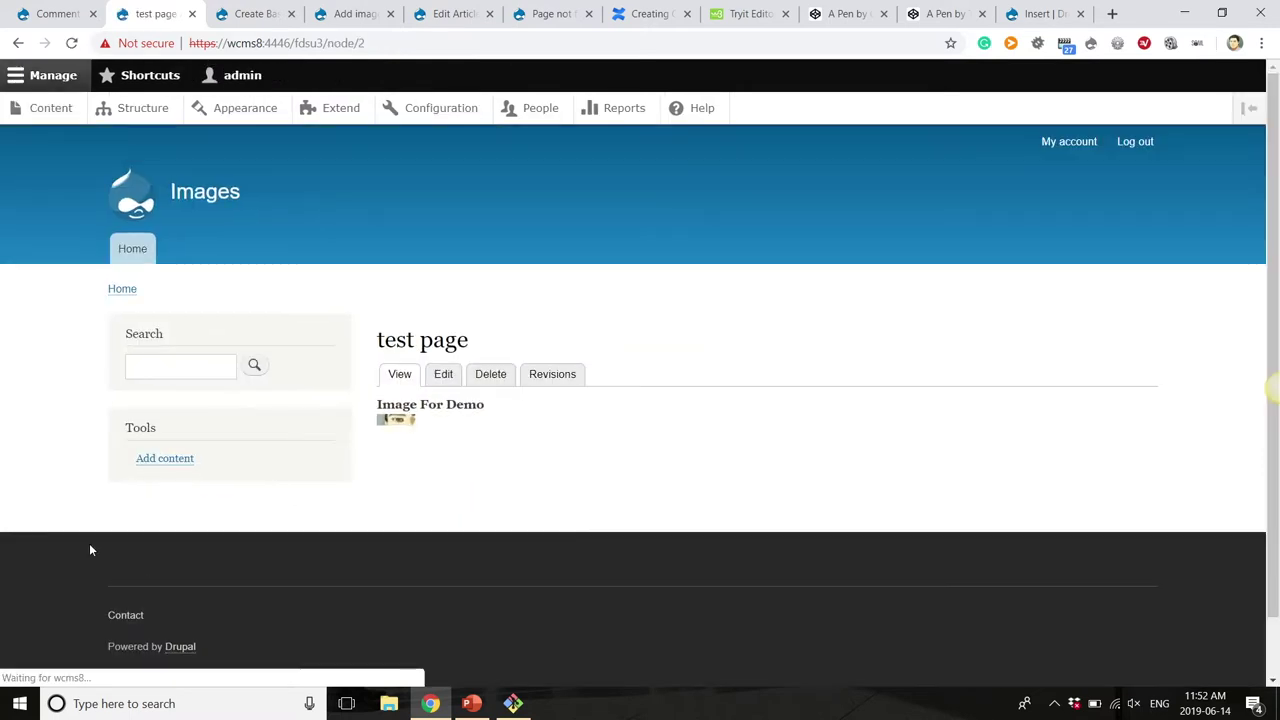
click(444, 376)
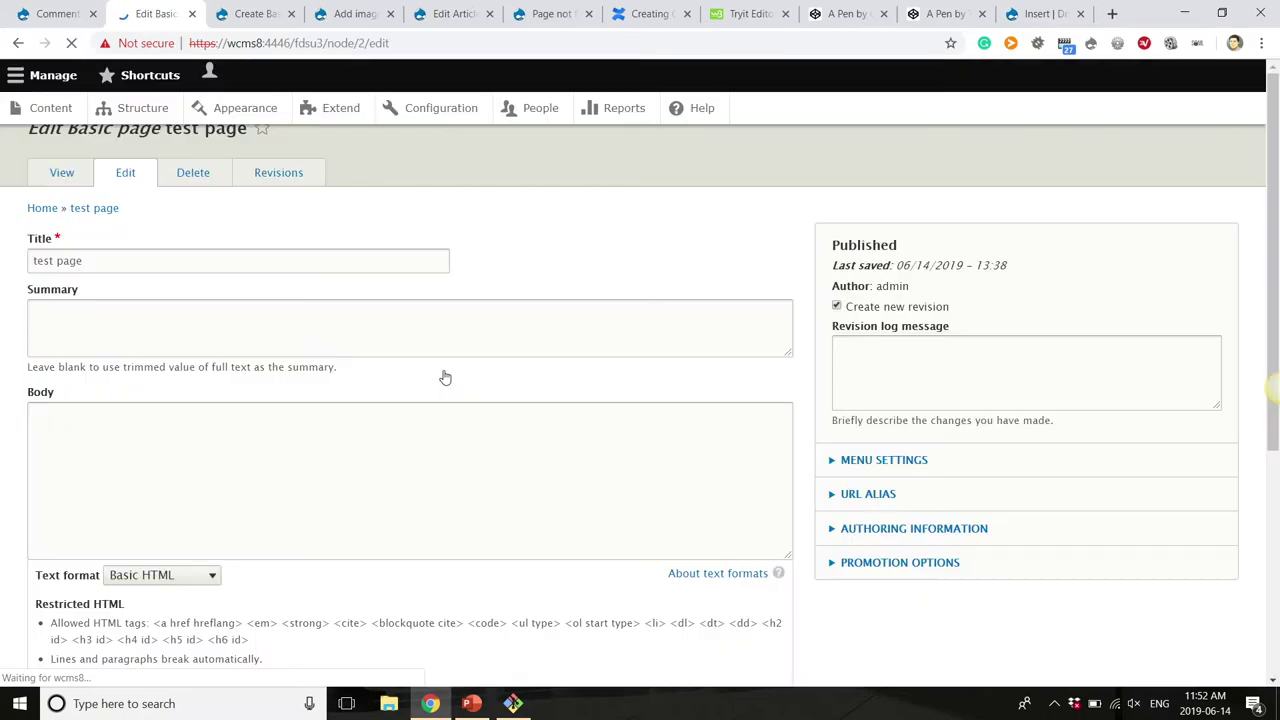
scroll(443, 374, down, 5)
click(245, 476)
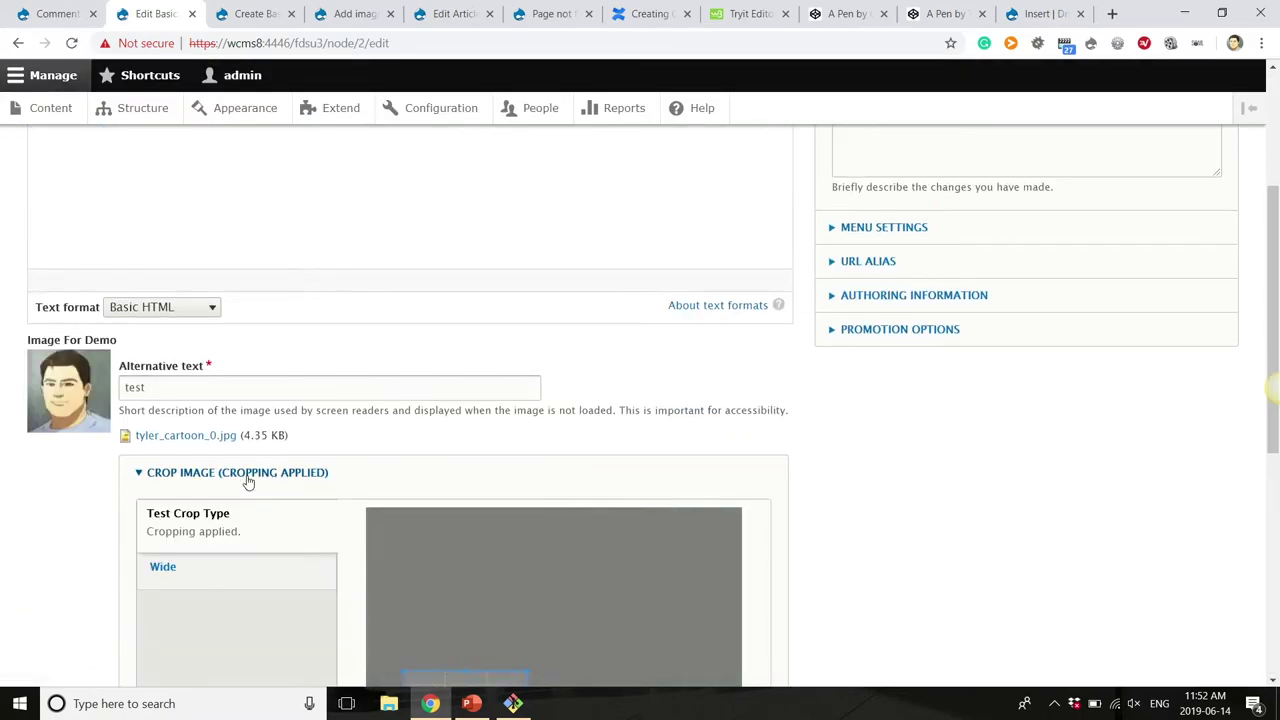
scroll(261, 525, down, 2)
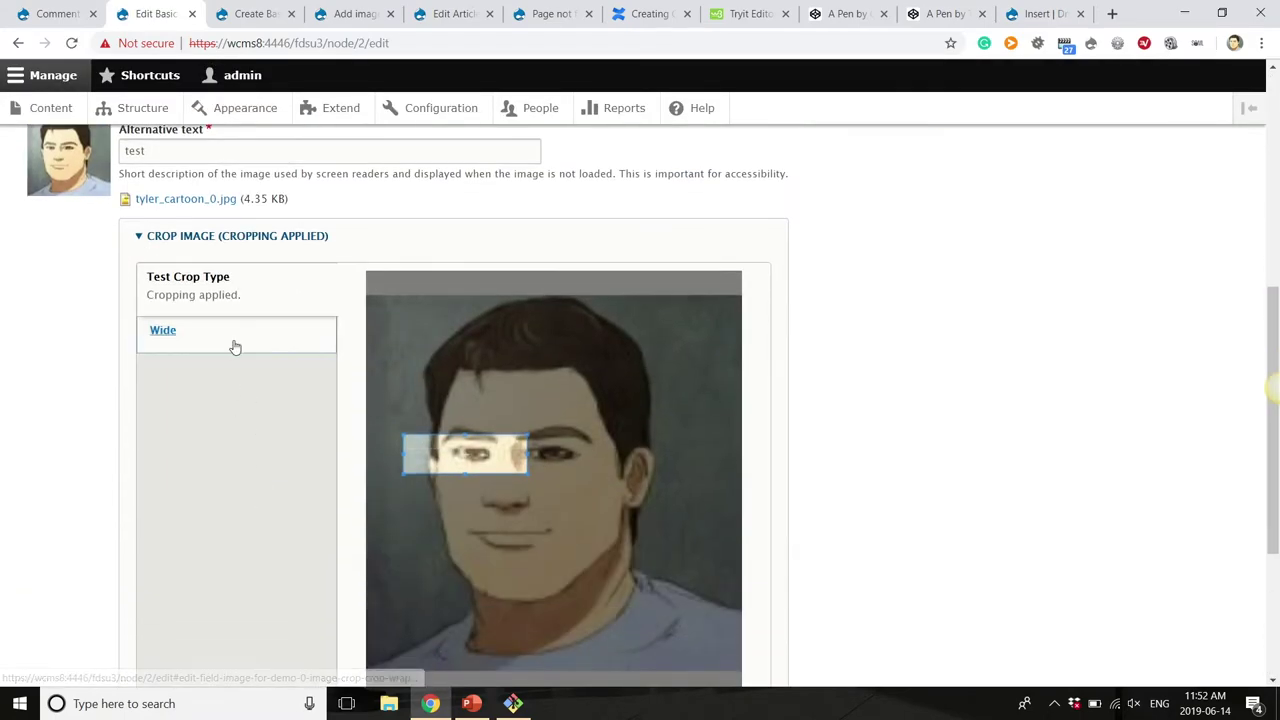
Compare the Wide and Test Crop Type crop previews of the Image For Demo image.
click(234, 346)
click(285, 279)
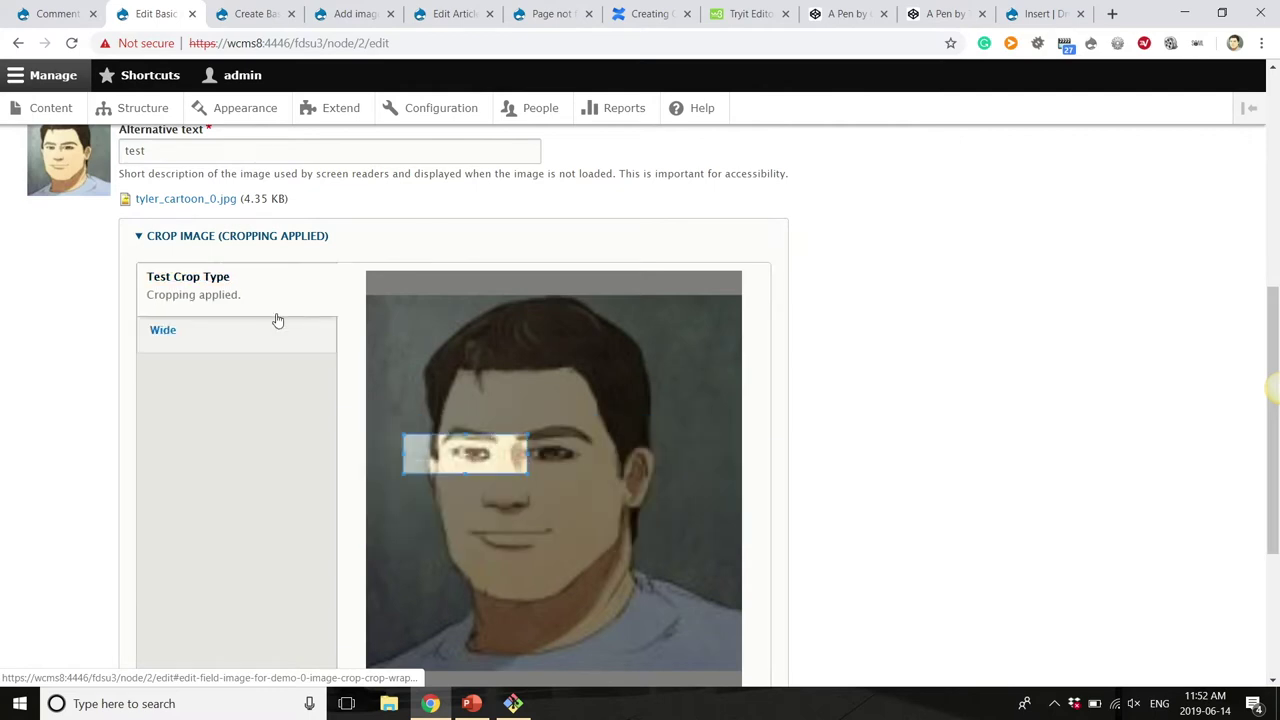
click(271, 342)
click(279, 284)
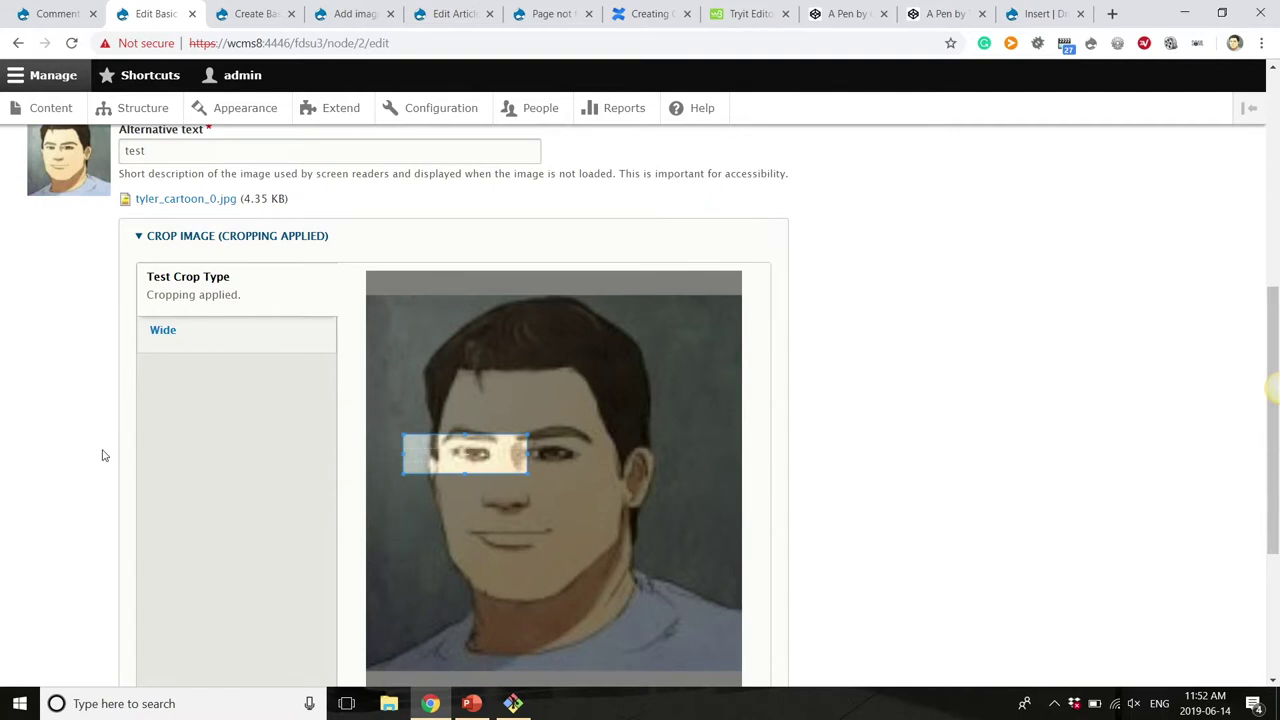
Move the Test Crop Type crop area sideways from one eye to the other on the cartoon face.
scroll(178, 445, down, 4)
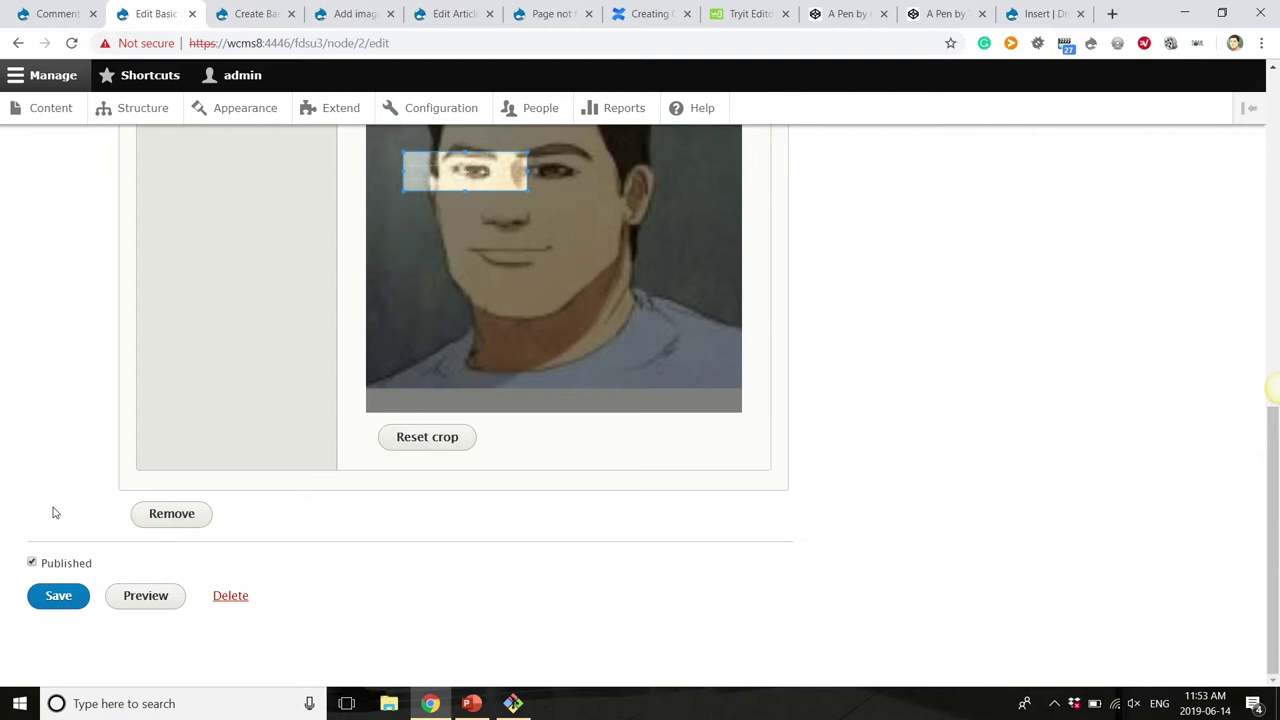
drag(490, 170, 577, 167)
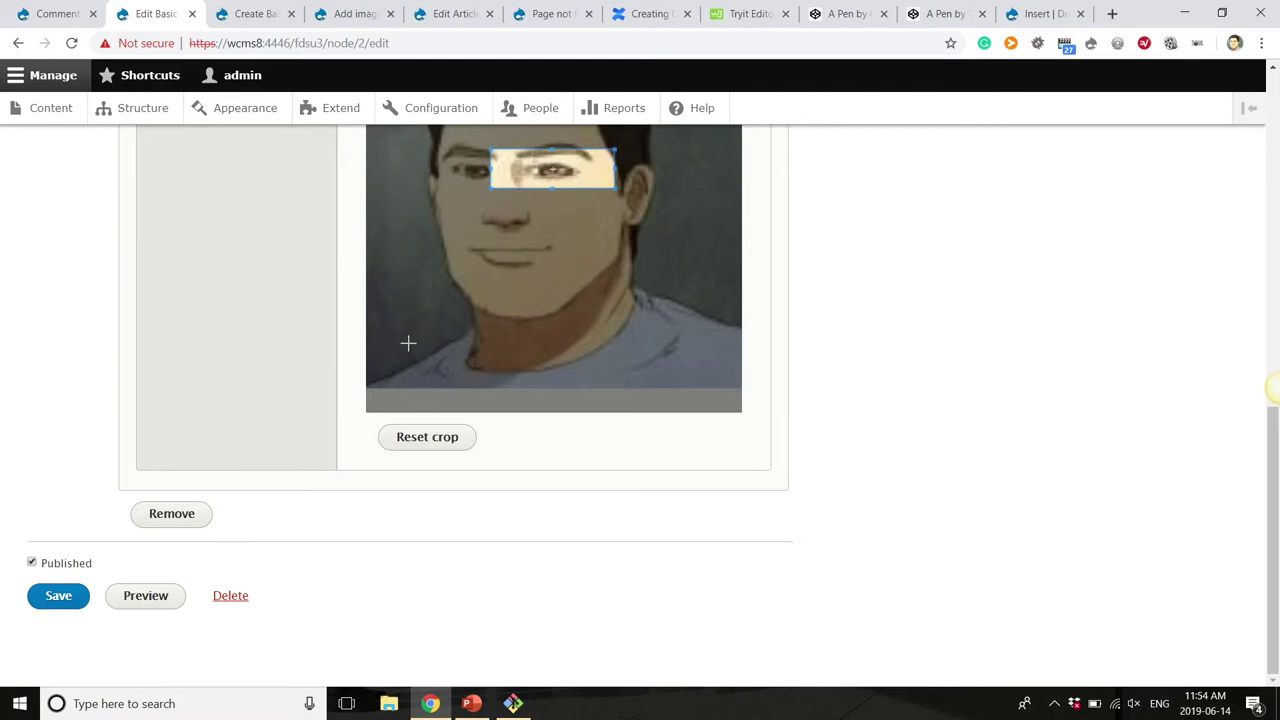
scroll(1026, 240, up, 3)
scroll(1026, 240, up, 5)
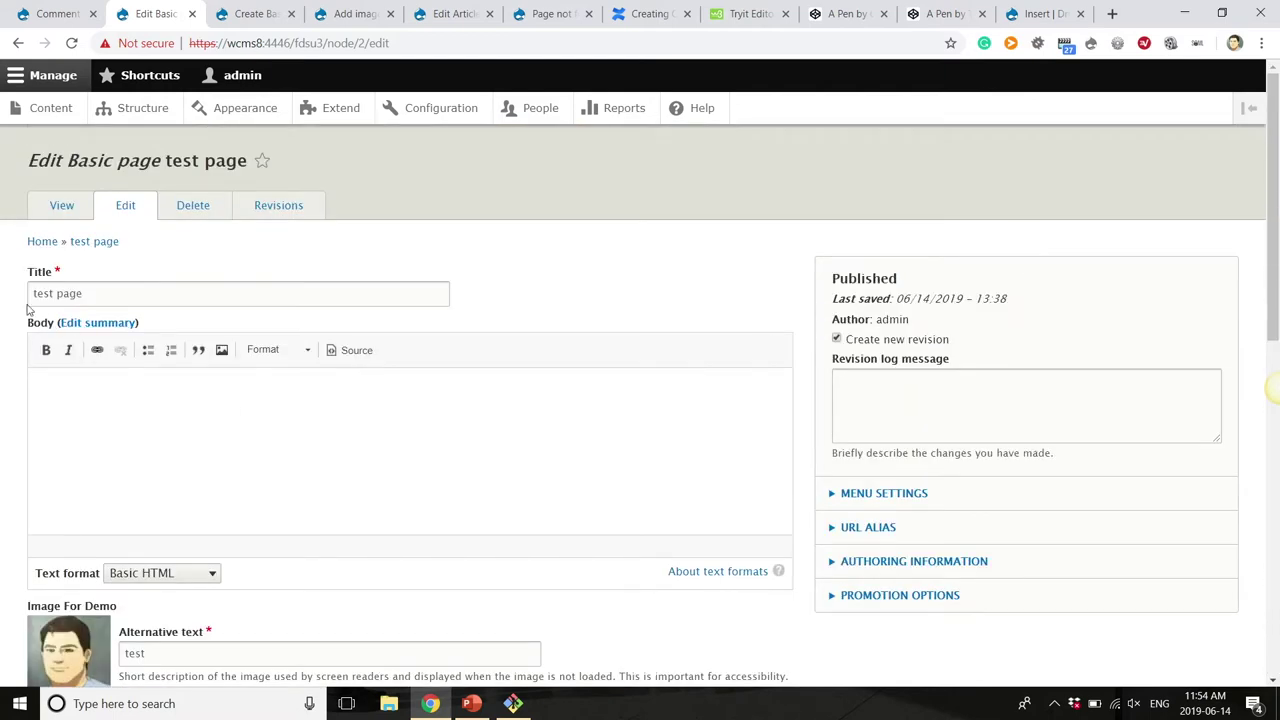
Open the edit settings of the Image field in the Article content type.
click(140, 118)
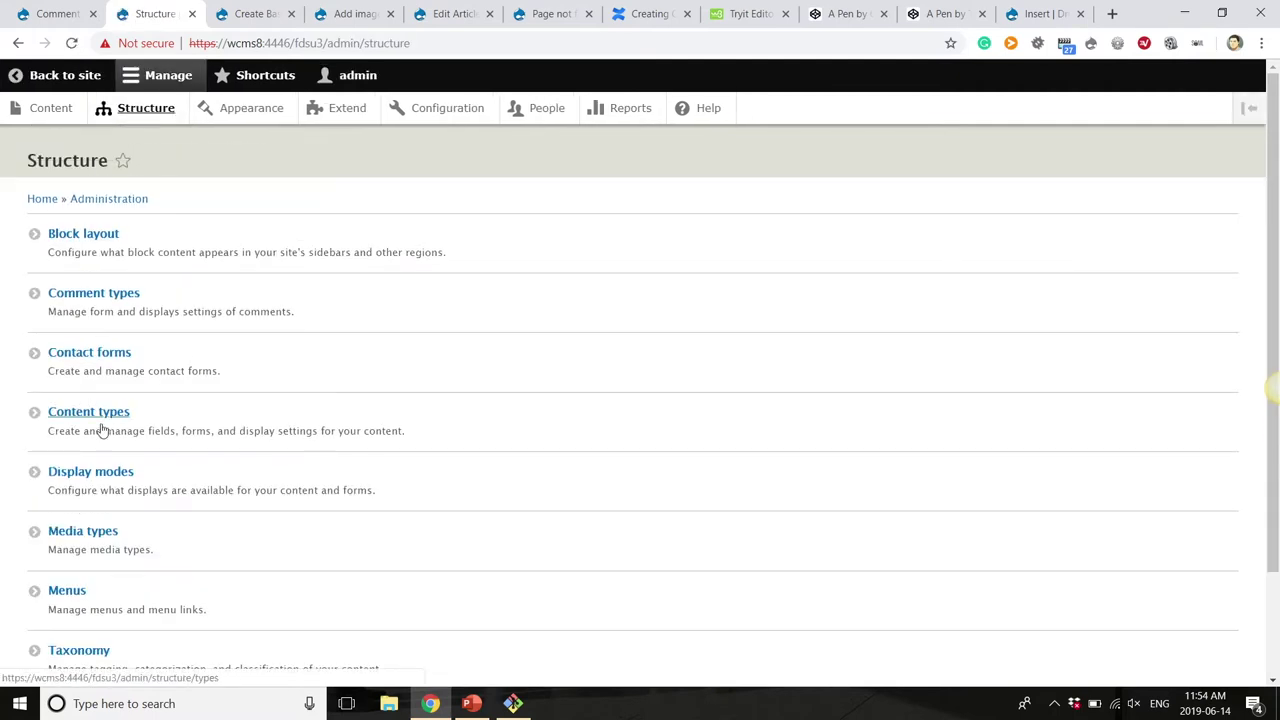
click(97, 423)
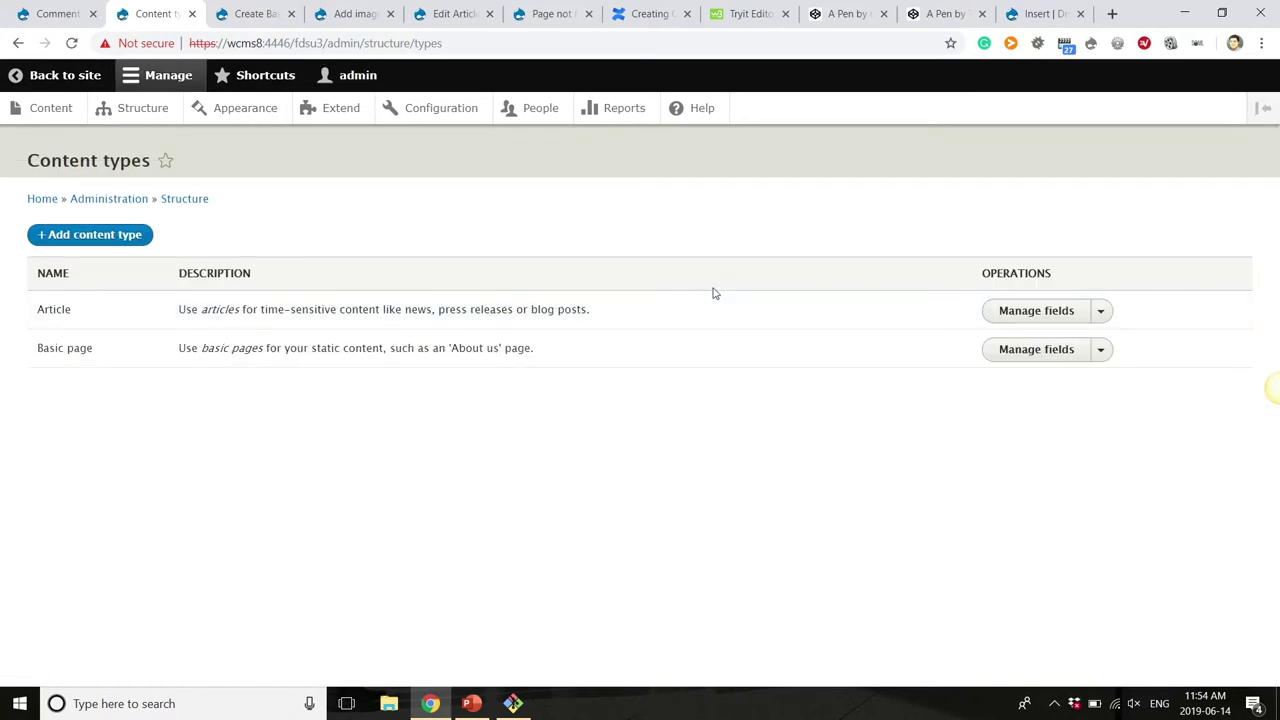
click(1052, 310)
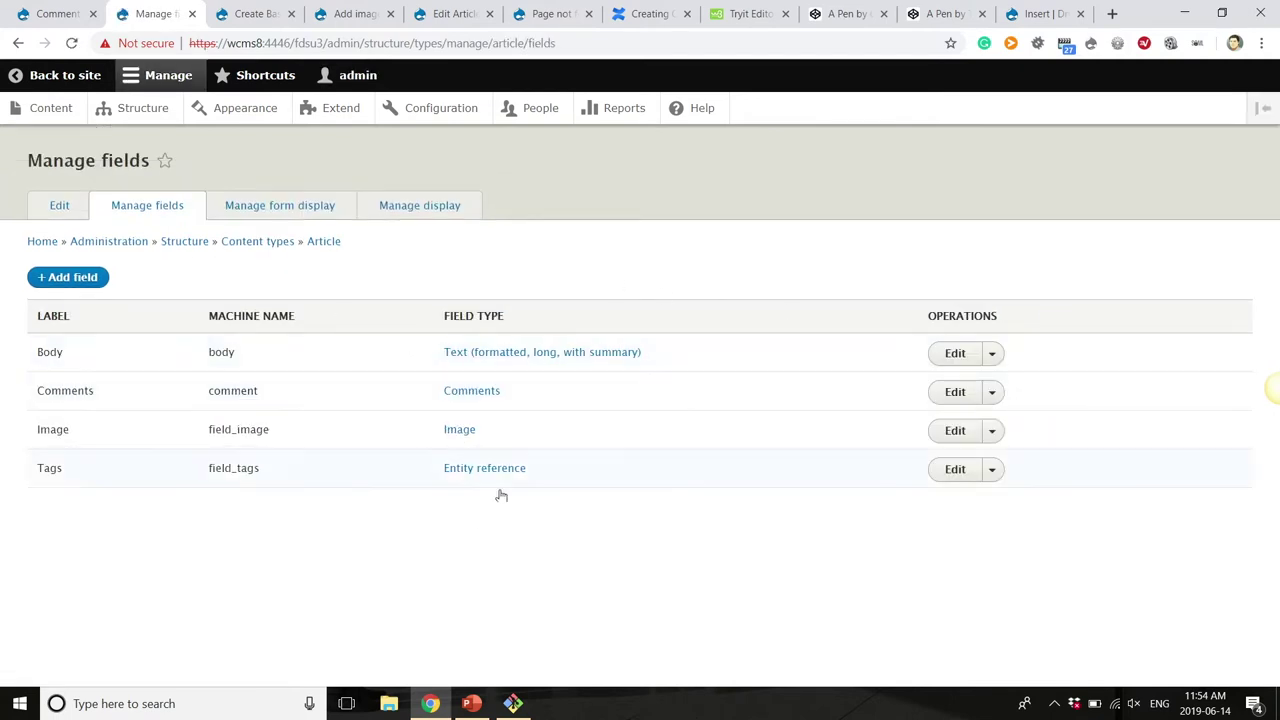
click(956, 436)
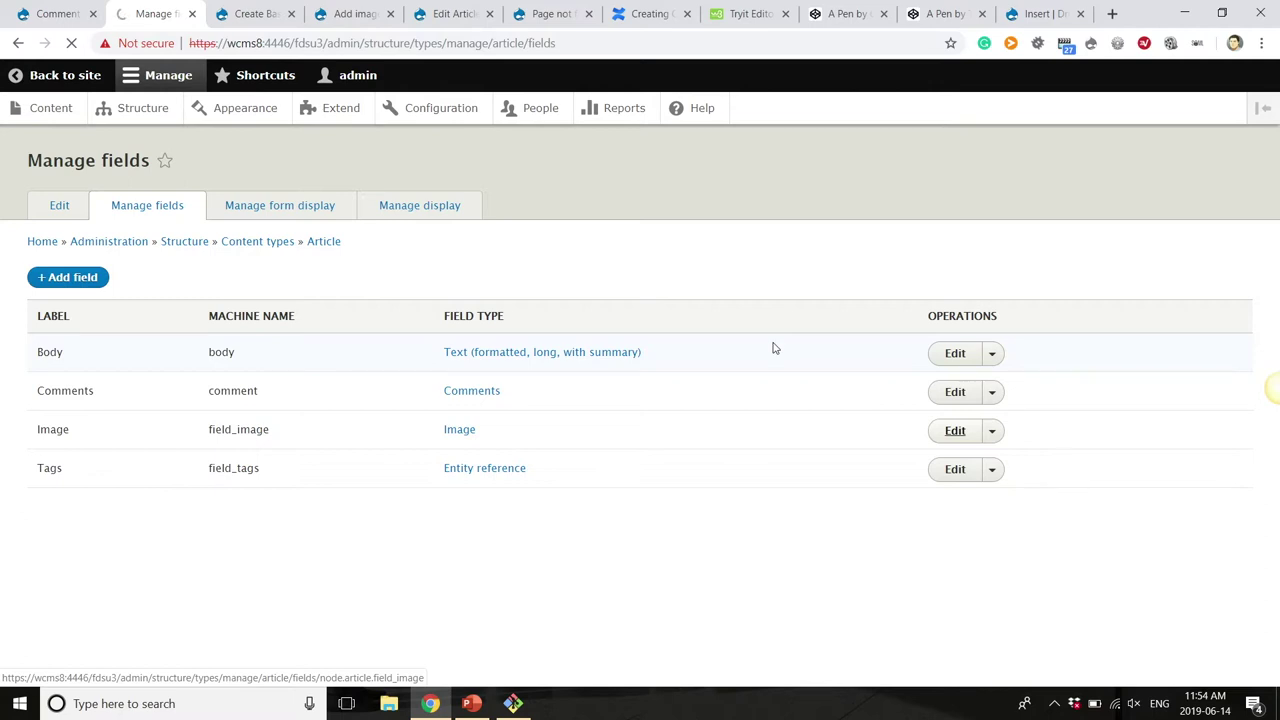
click(956, 441)
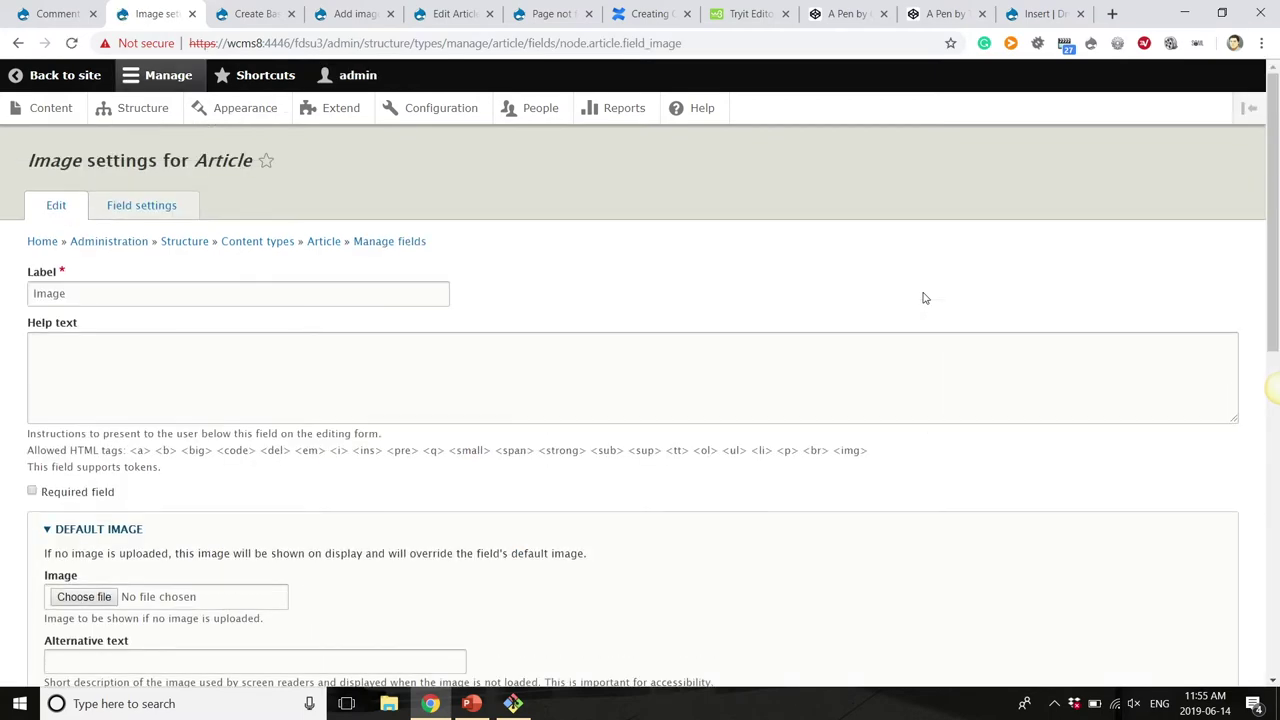
Examine the Image field's allowed extensions, file directory, maximum and minimum resolution, upload size and Alt field options.
scroll(925, 298, down, 7)
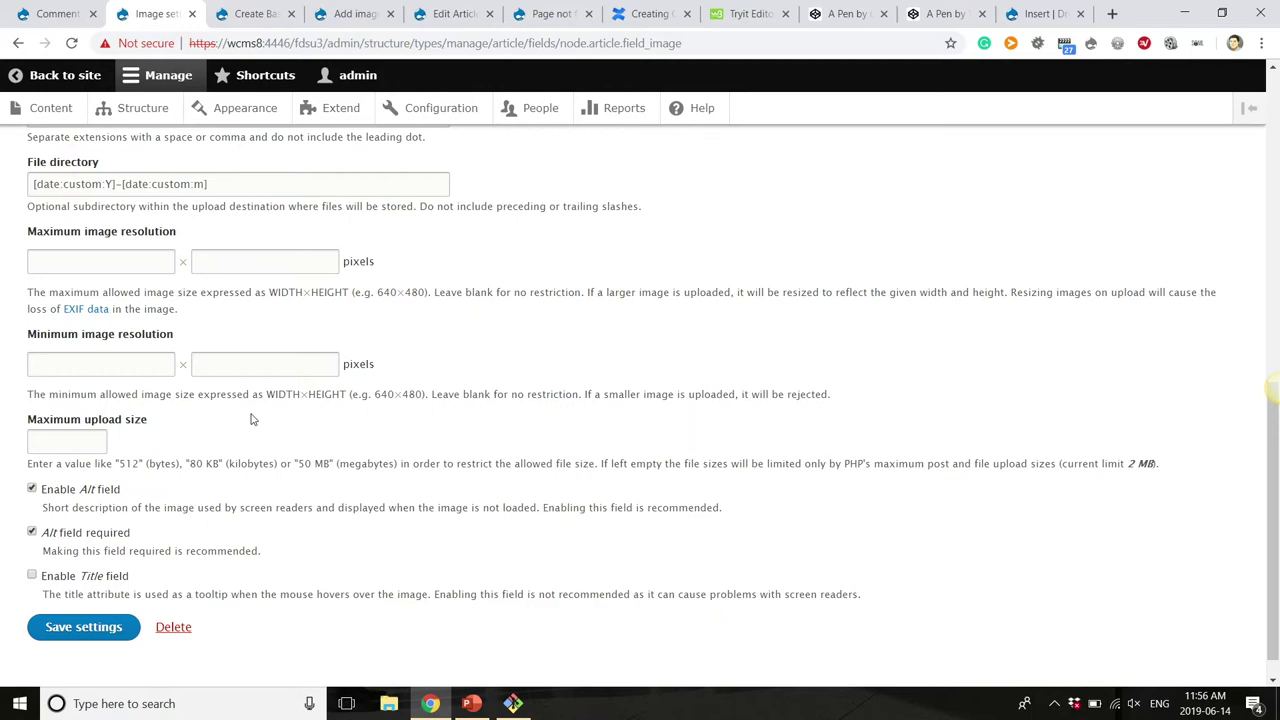
scroll(252, 420, down, 1)
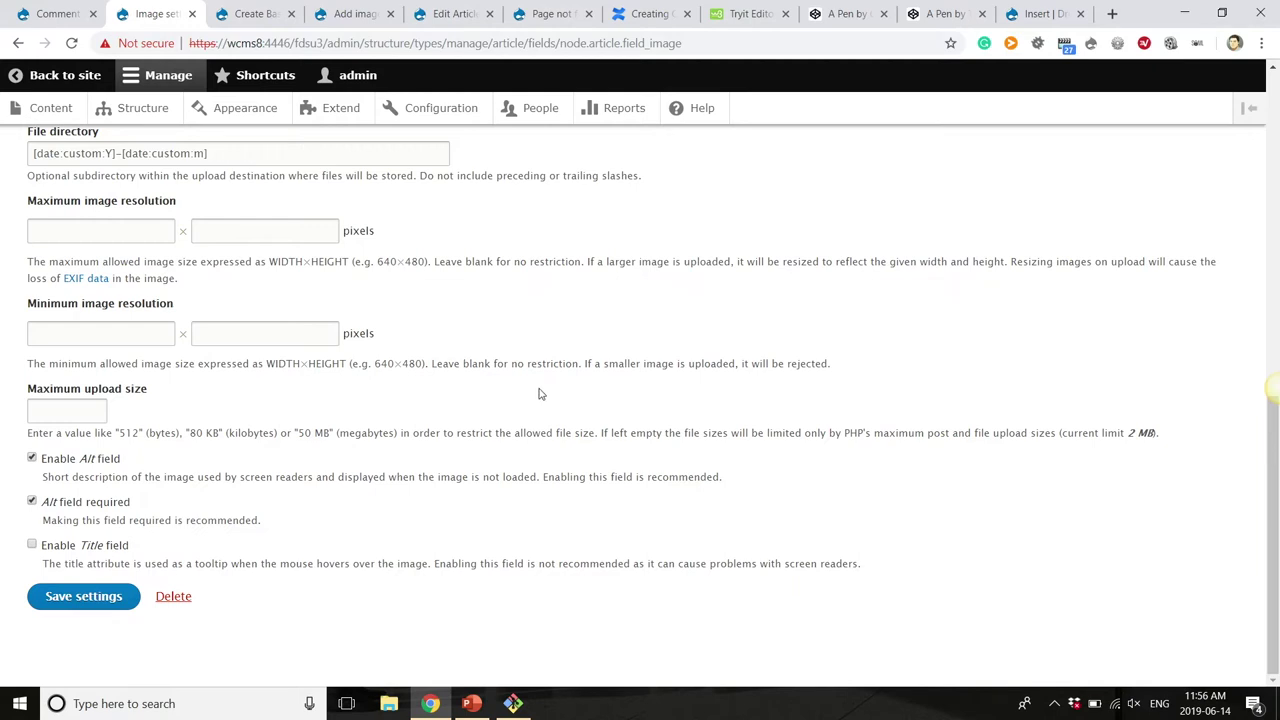
click(109, 230)
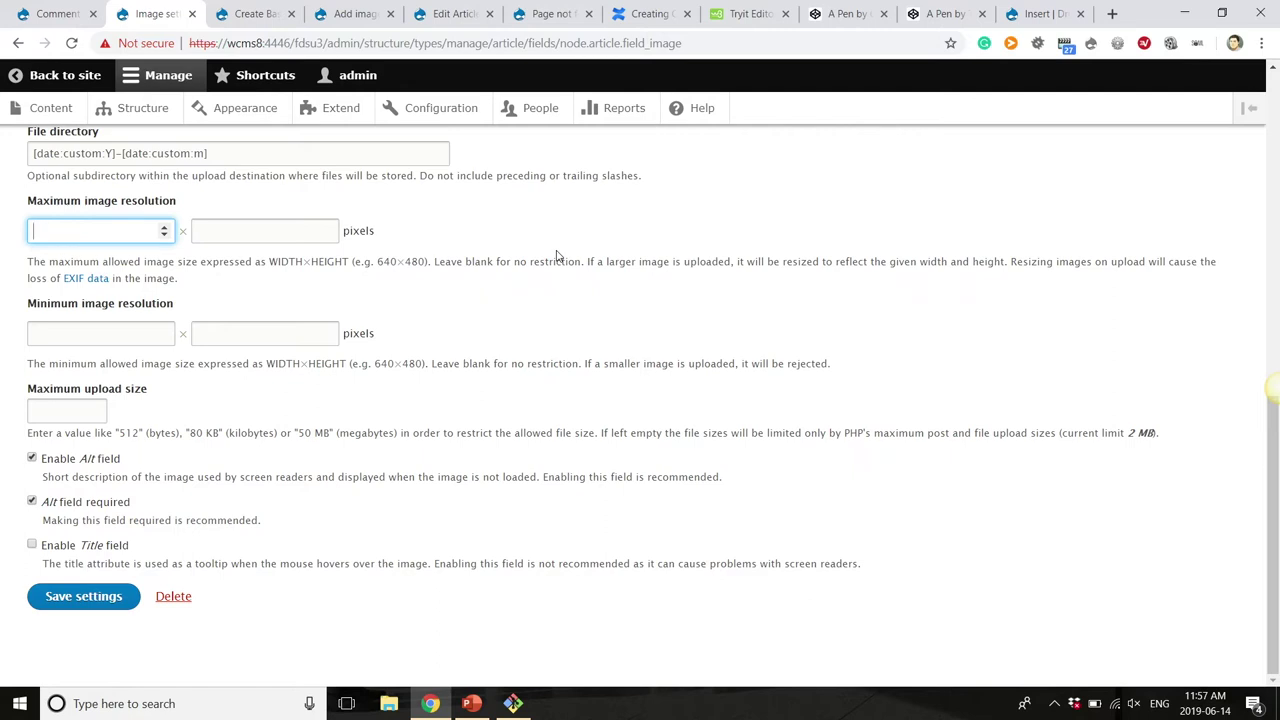
scroll(557, 256, up, 1)
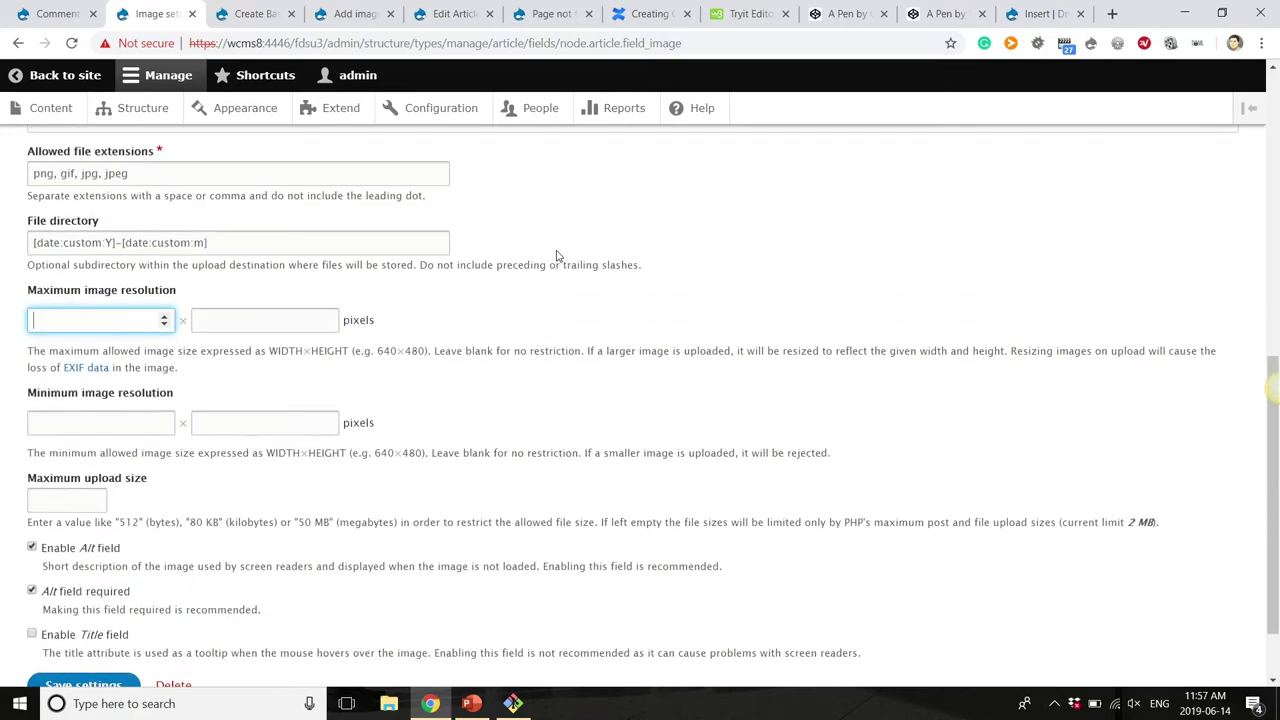
scroll(557, 256, down, 1)
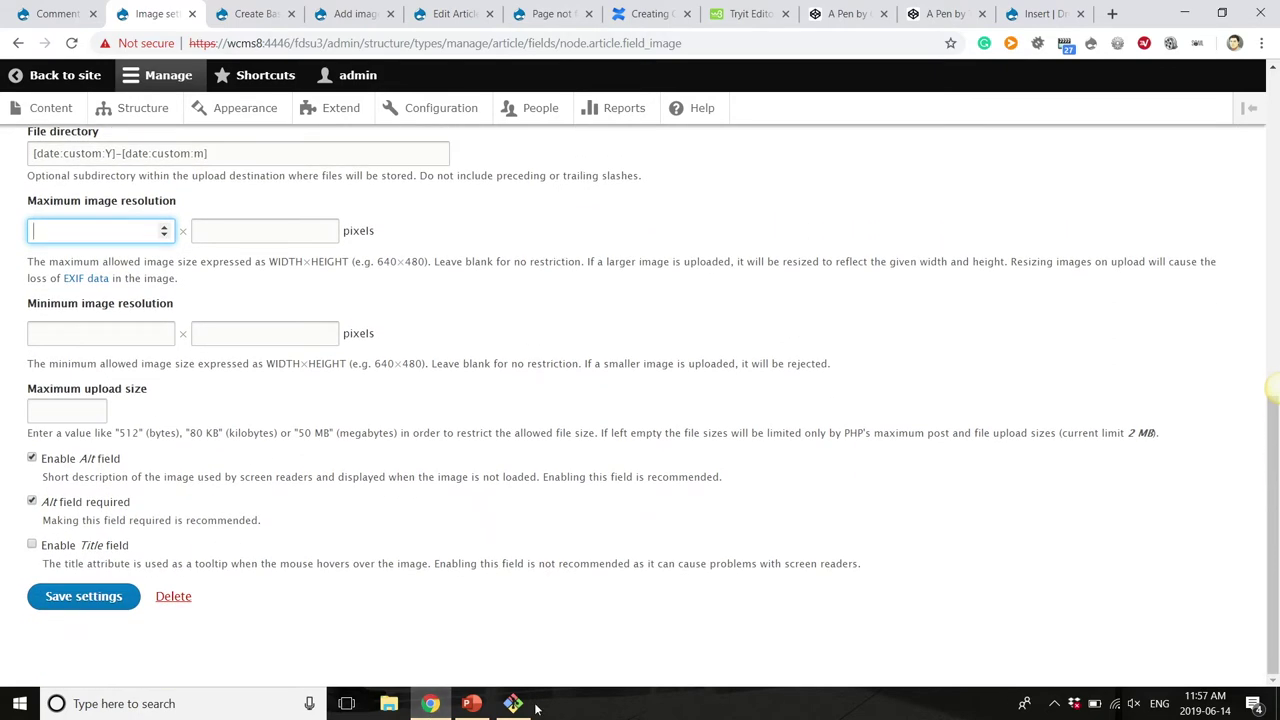
Switch to PowerPoint, look through the slides from CSS Problems/Tricks through Parallax and the fixed-height image, and return to the browser.
click(465, 706)
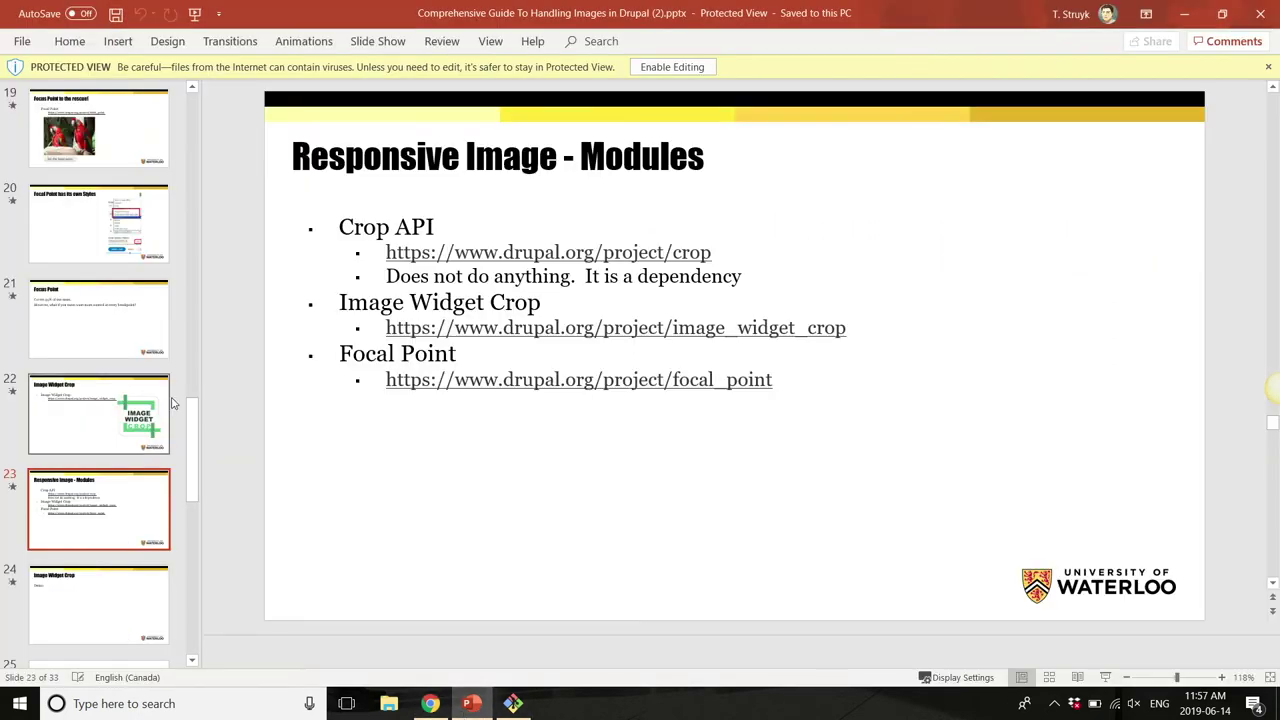
scroll(152, 462, down, 1)
scroll(152, 462, down, 2)
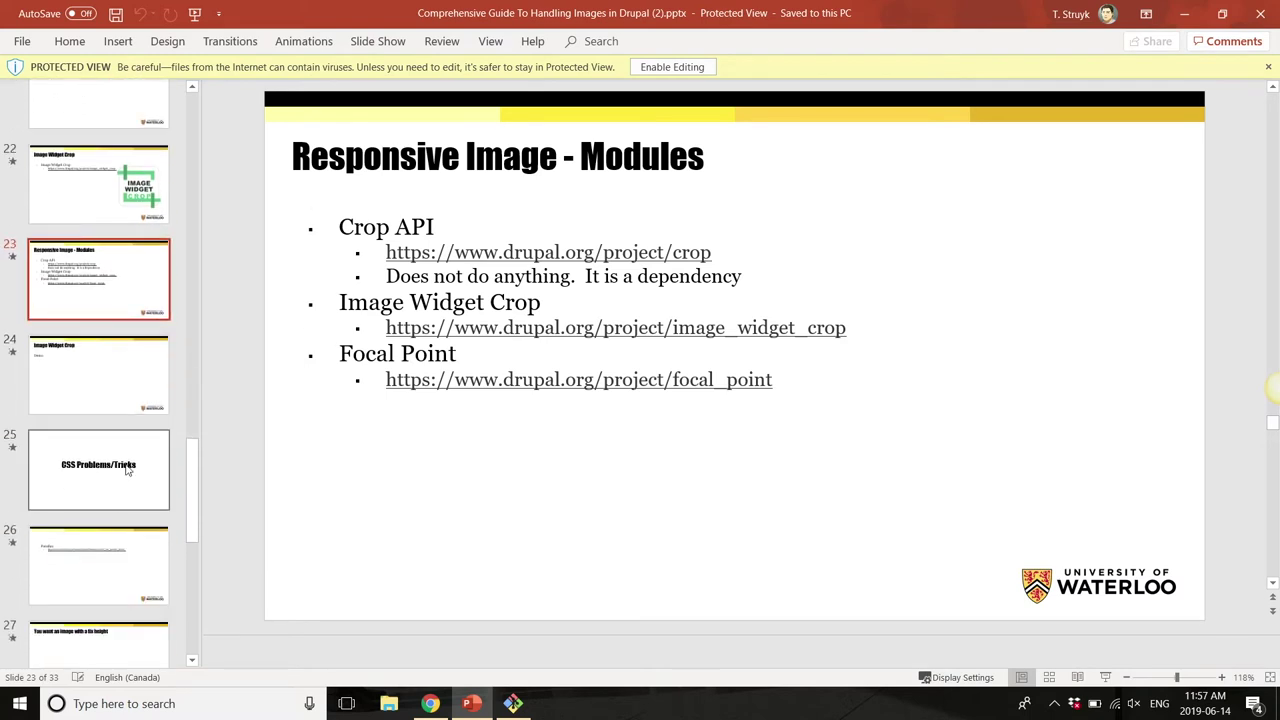
click(127, 467)
click(127, 540)
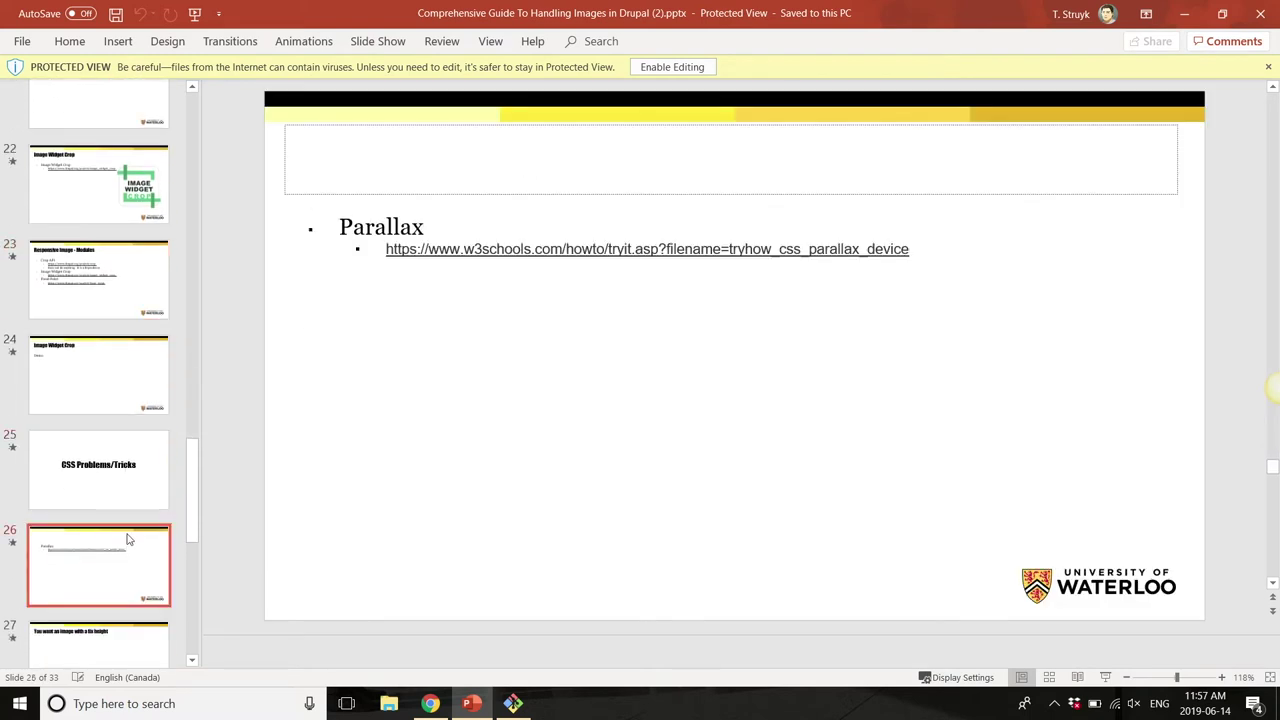
key(Down)
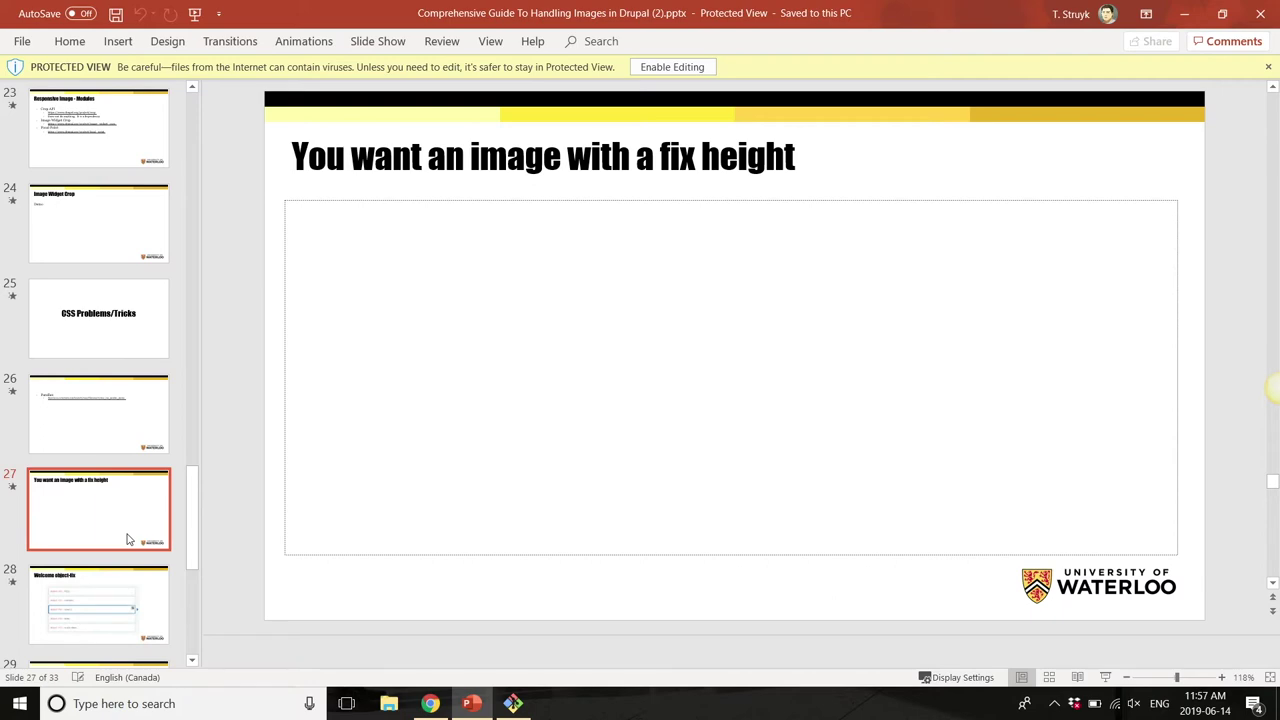
key(Down)
key(Up)
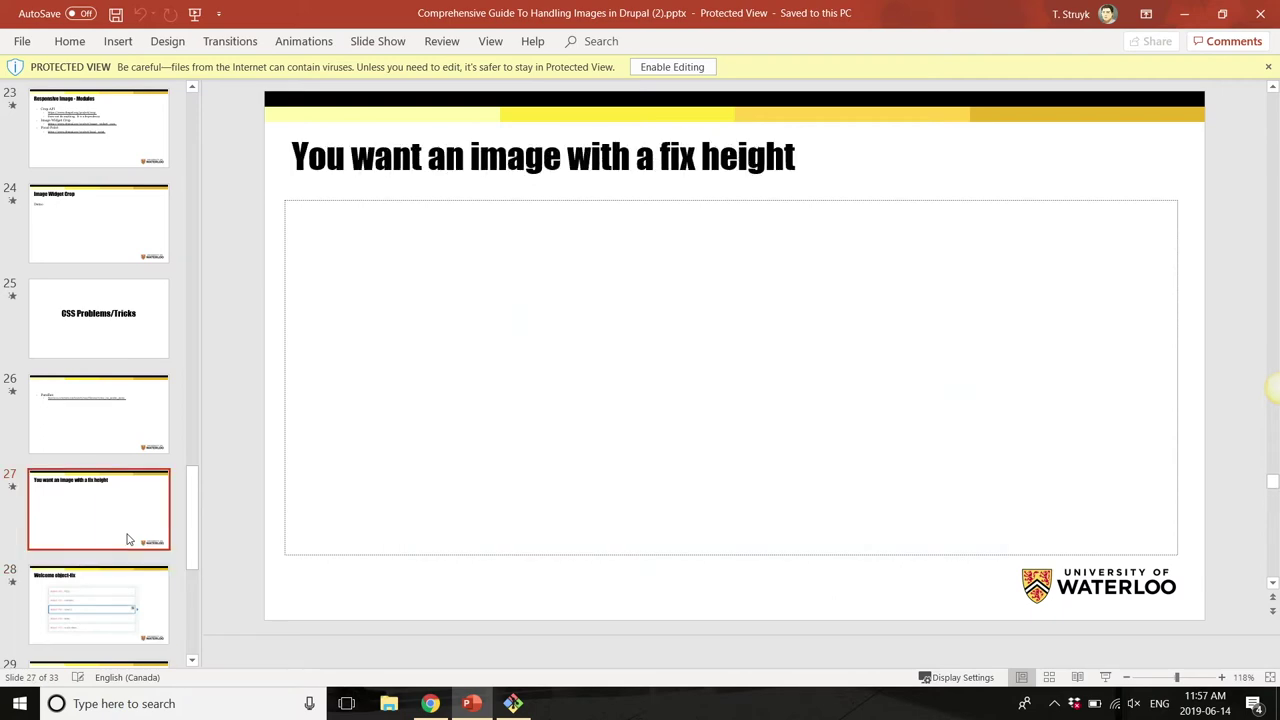
key(Up)
key(alt+Tab)
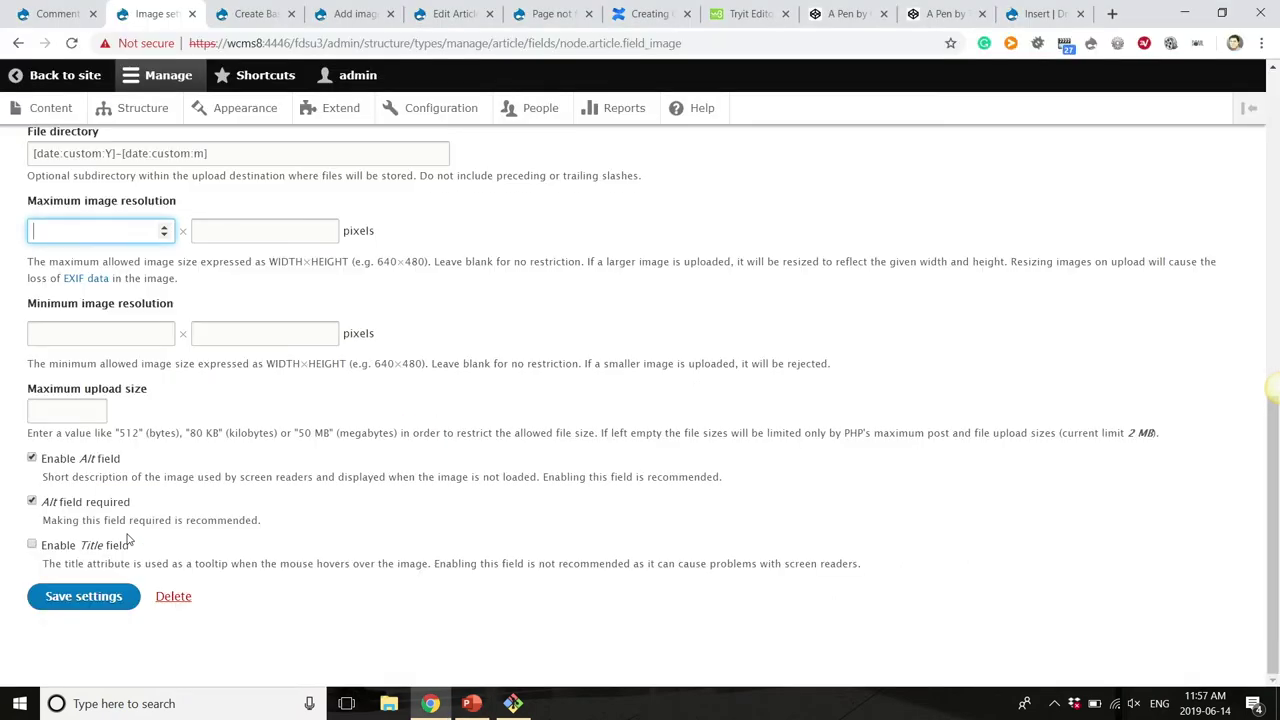